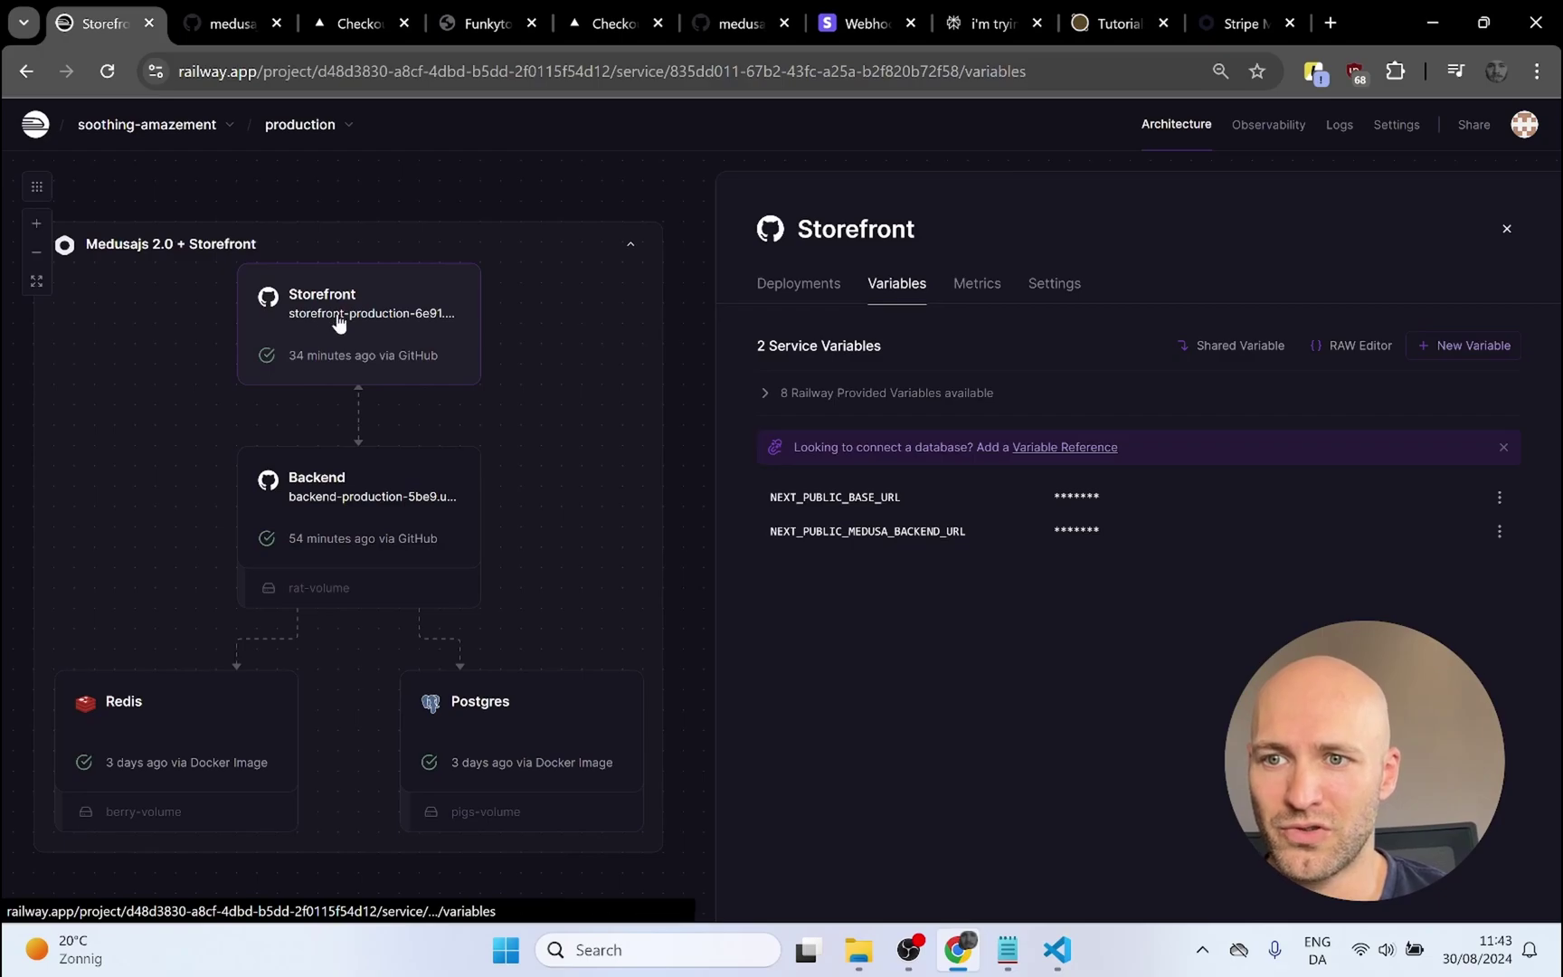
# - Open the deployed storefront from the Storefront service's deployments in Railway and go to its Store product listing
pyautogui.click(805, 286)
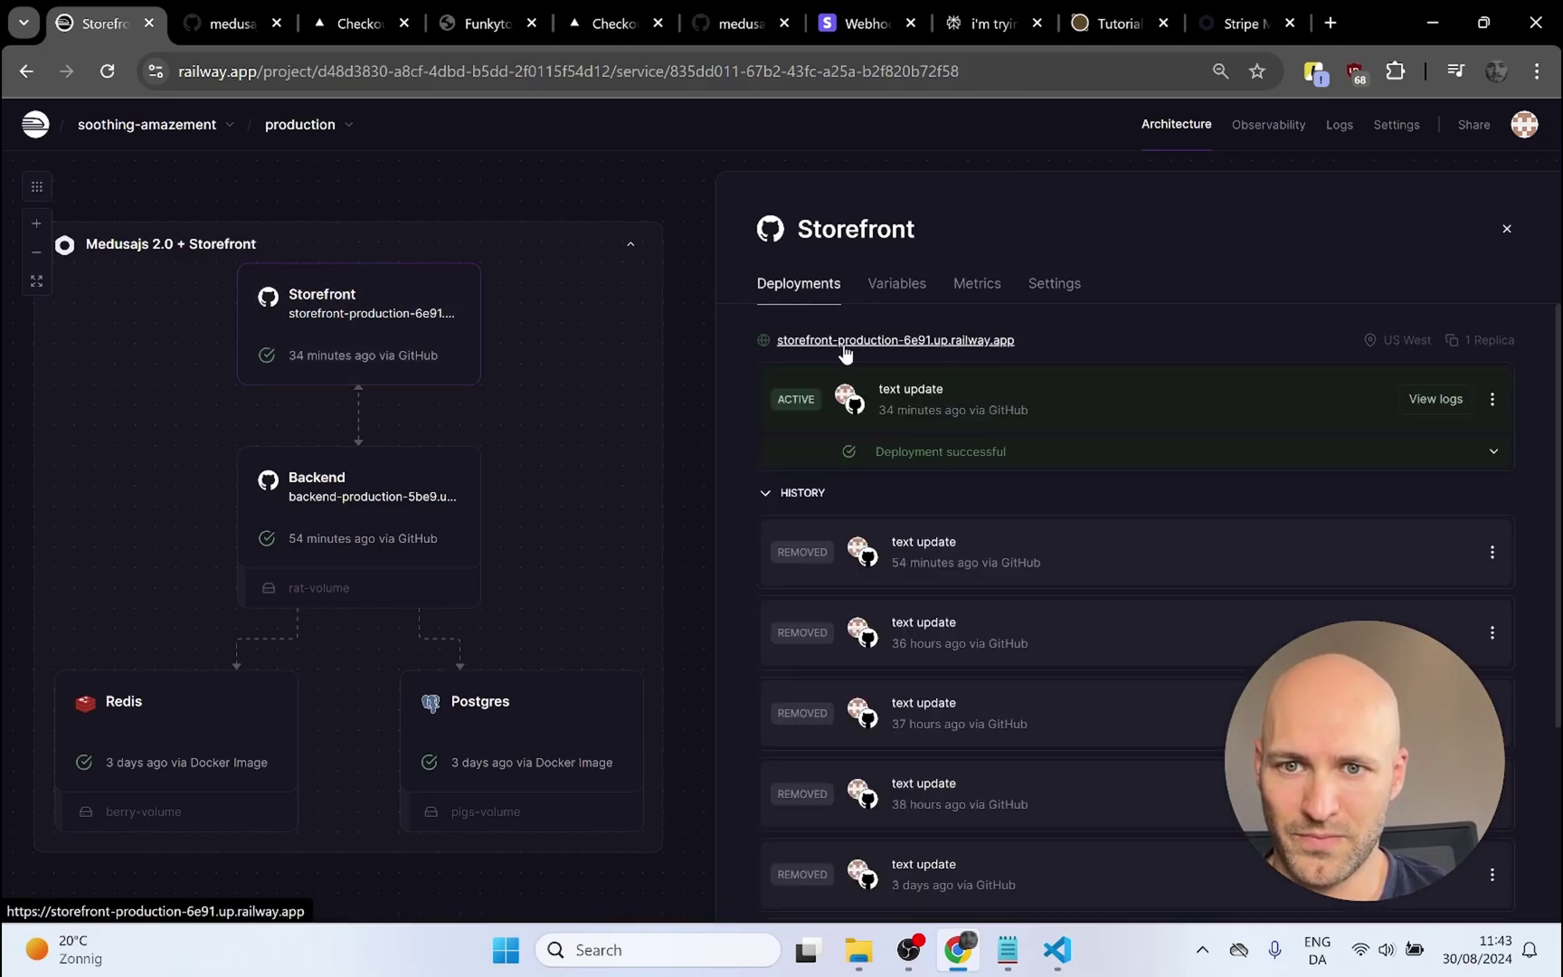
pyautogui.click(844, 344)
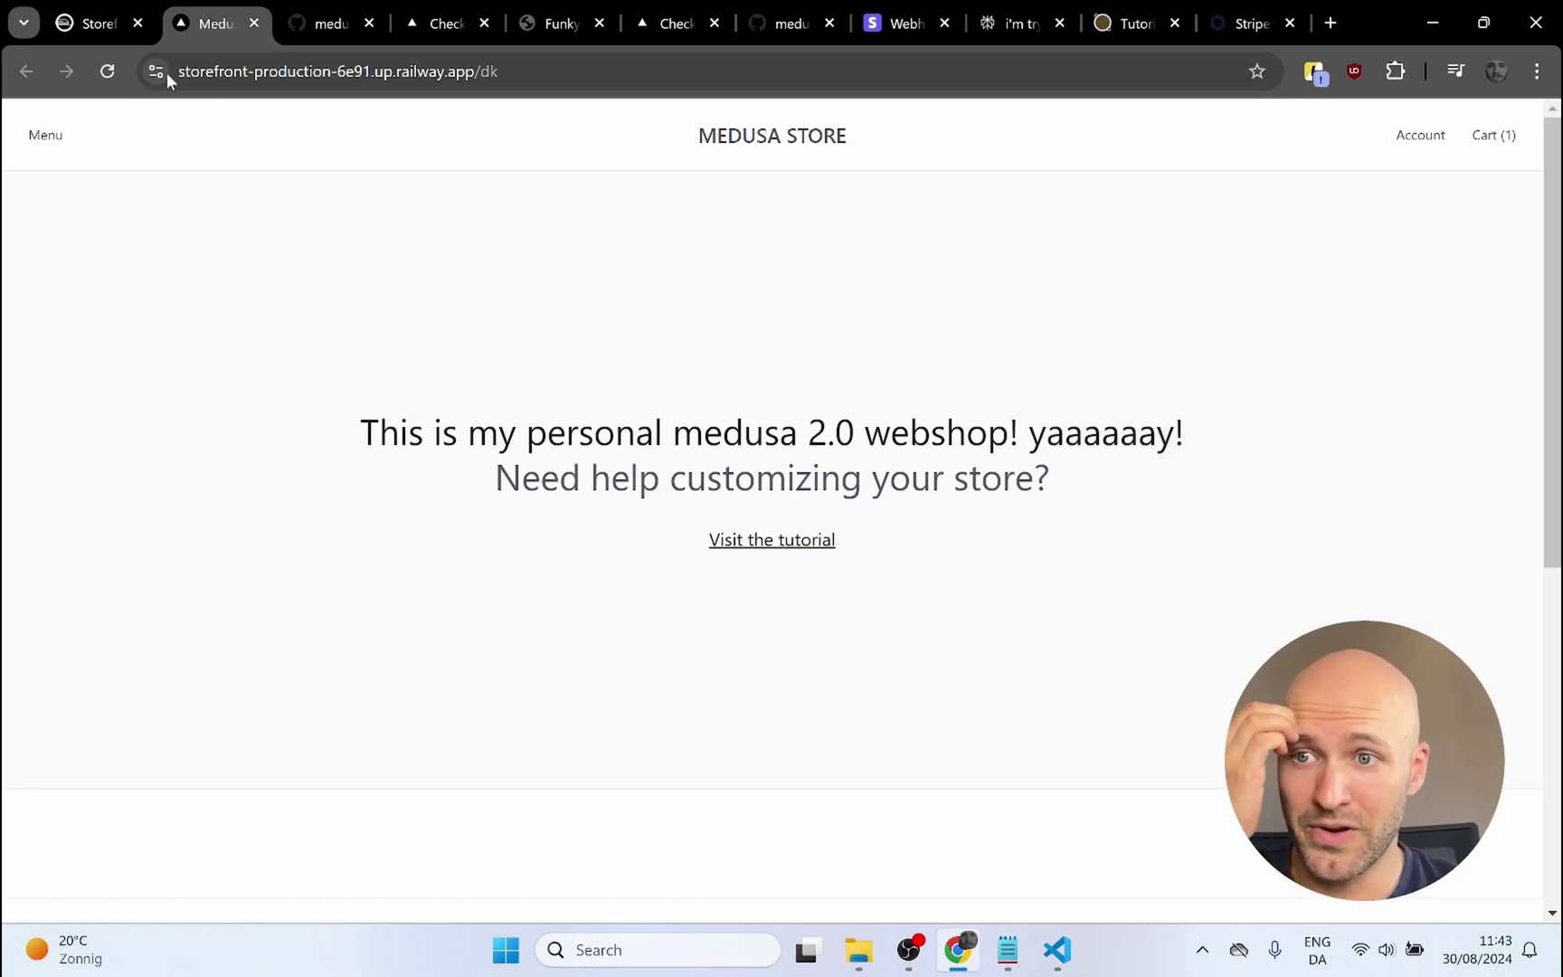
pyautogui.click(48, 145)
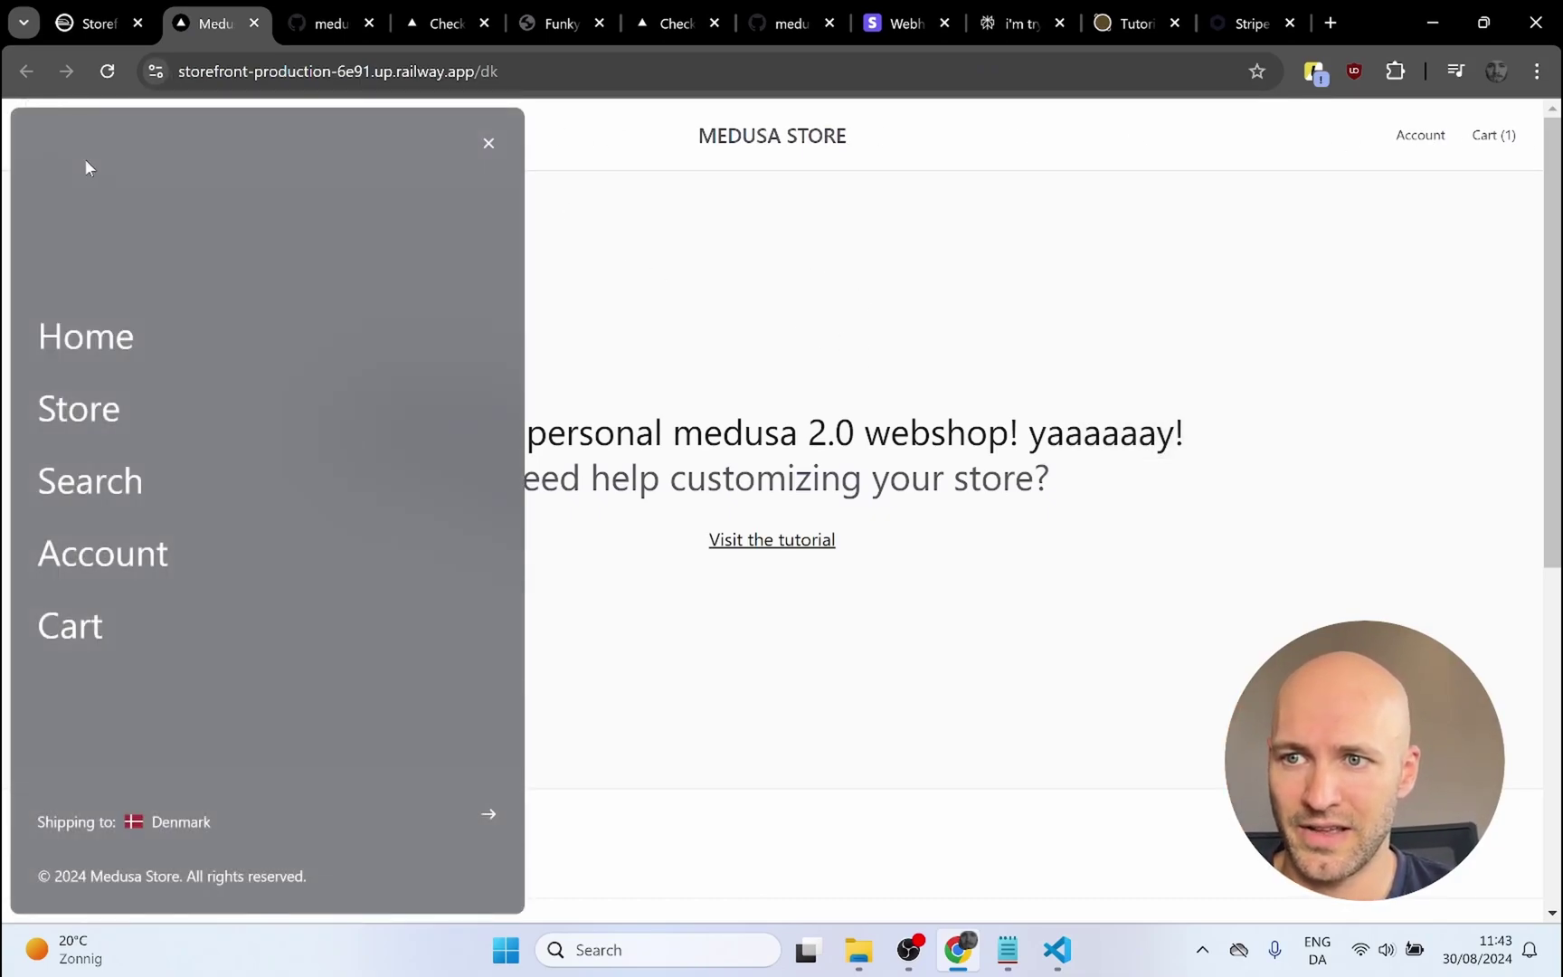
pyautogui.click(90, 417)
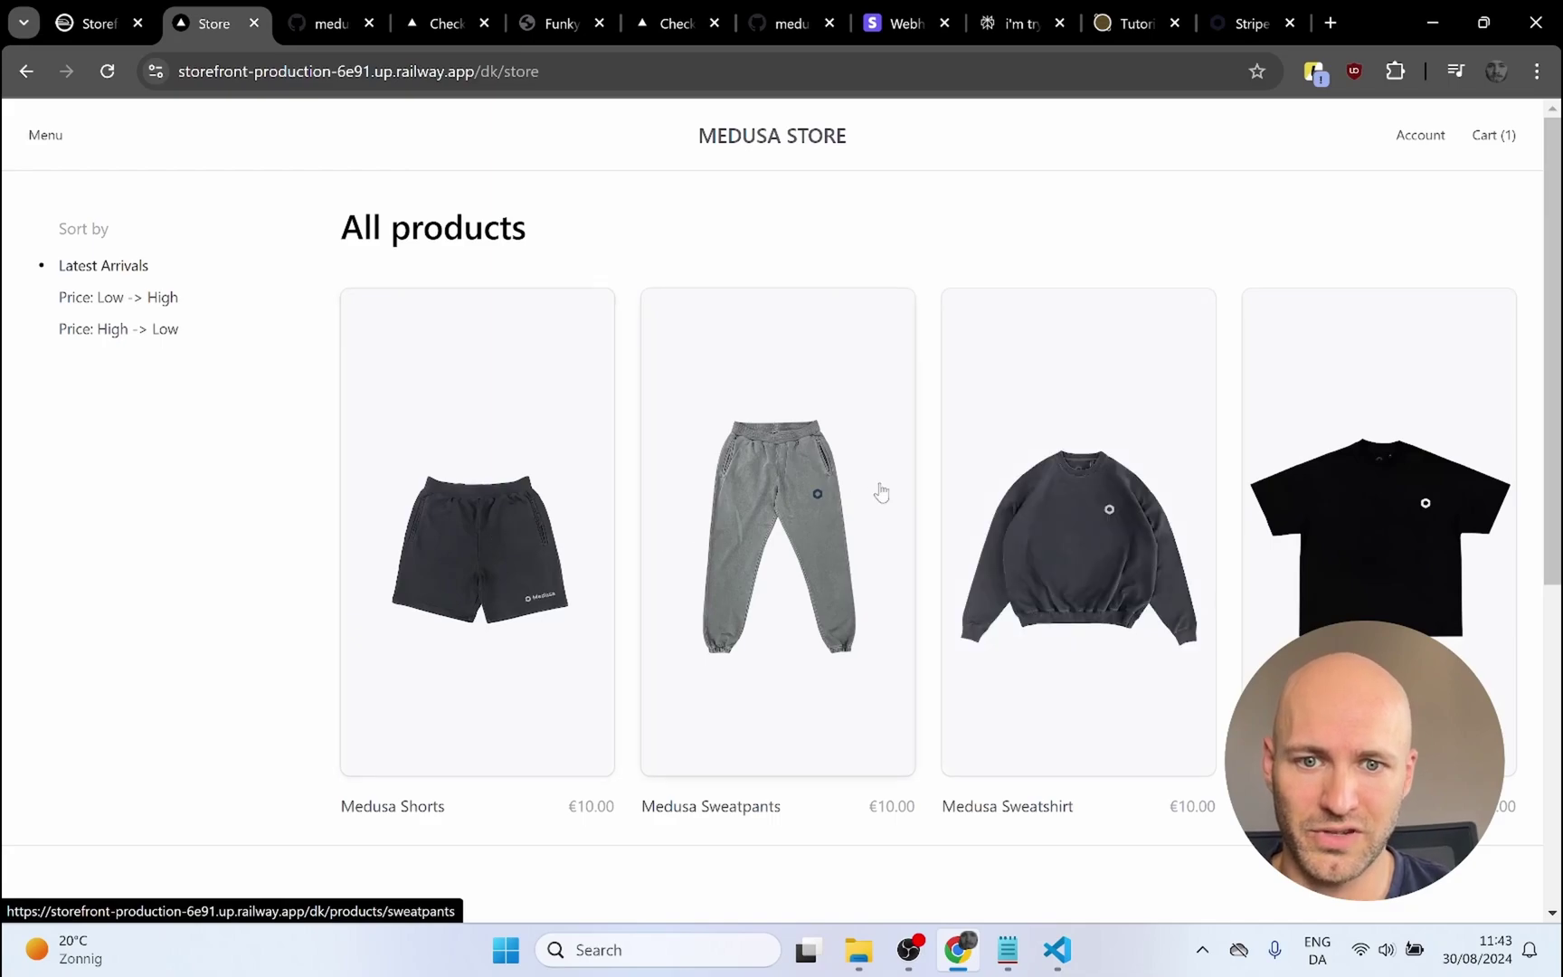
# - Proceed from the cart with the Medusa 2.0 T-Shirt to checkout and select Manual Payment as the payment method
pyautogui.moveTo(1491, 140)
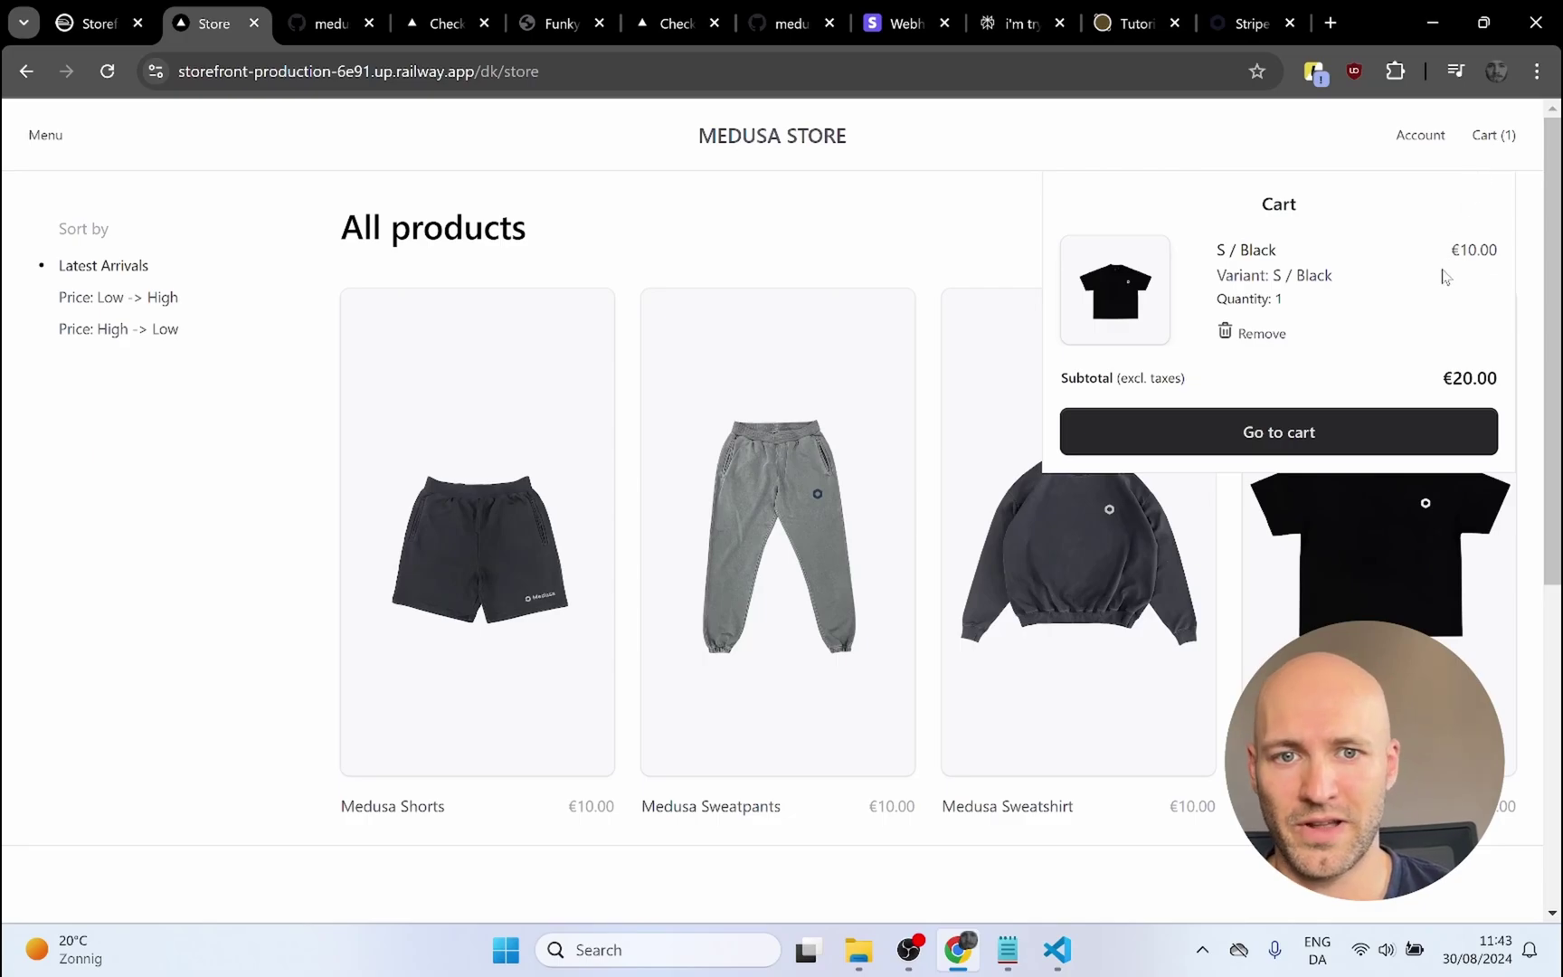
pyautogui.click(1279, 442)
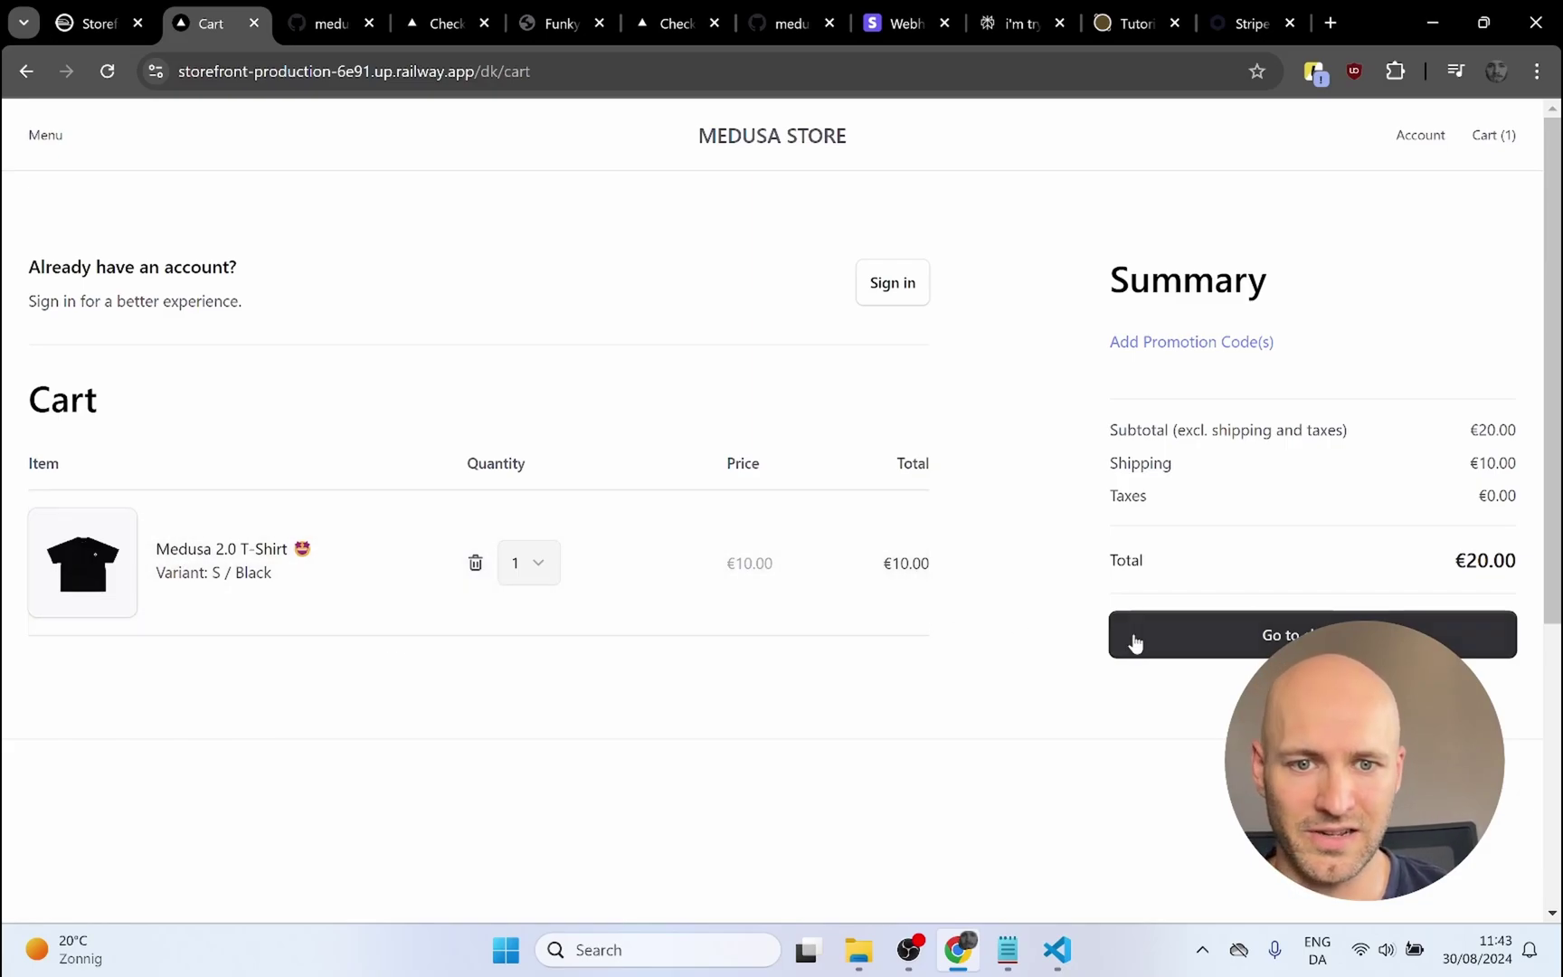
pyautogui.click(1146, 643)
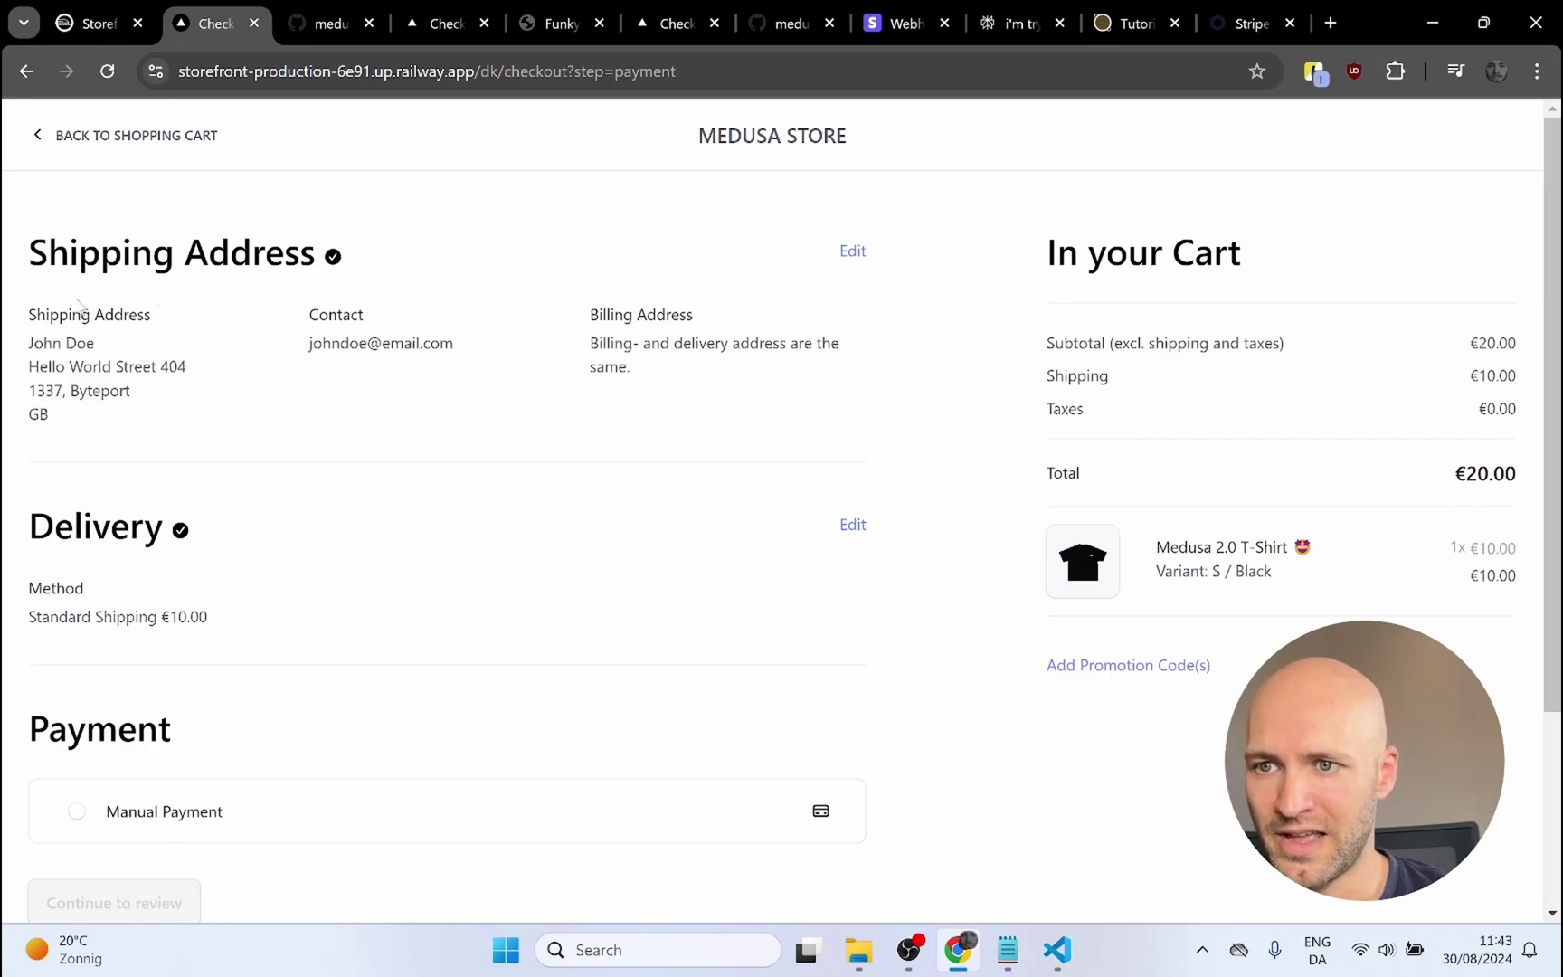
pyautogui.scroll(-3, 271, 443)
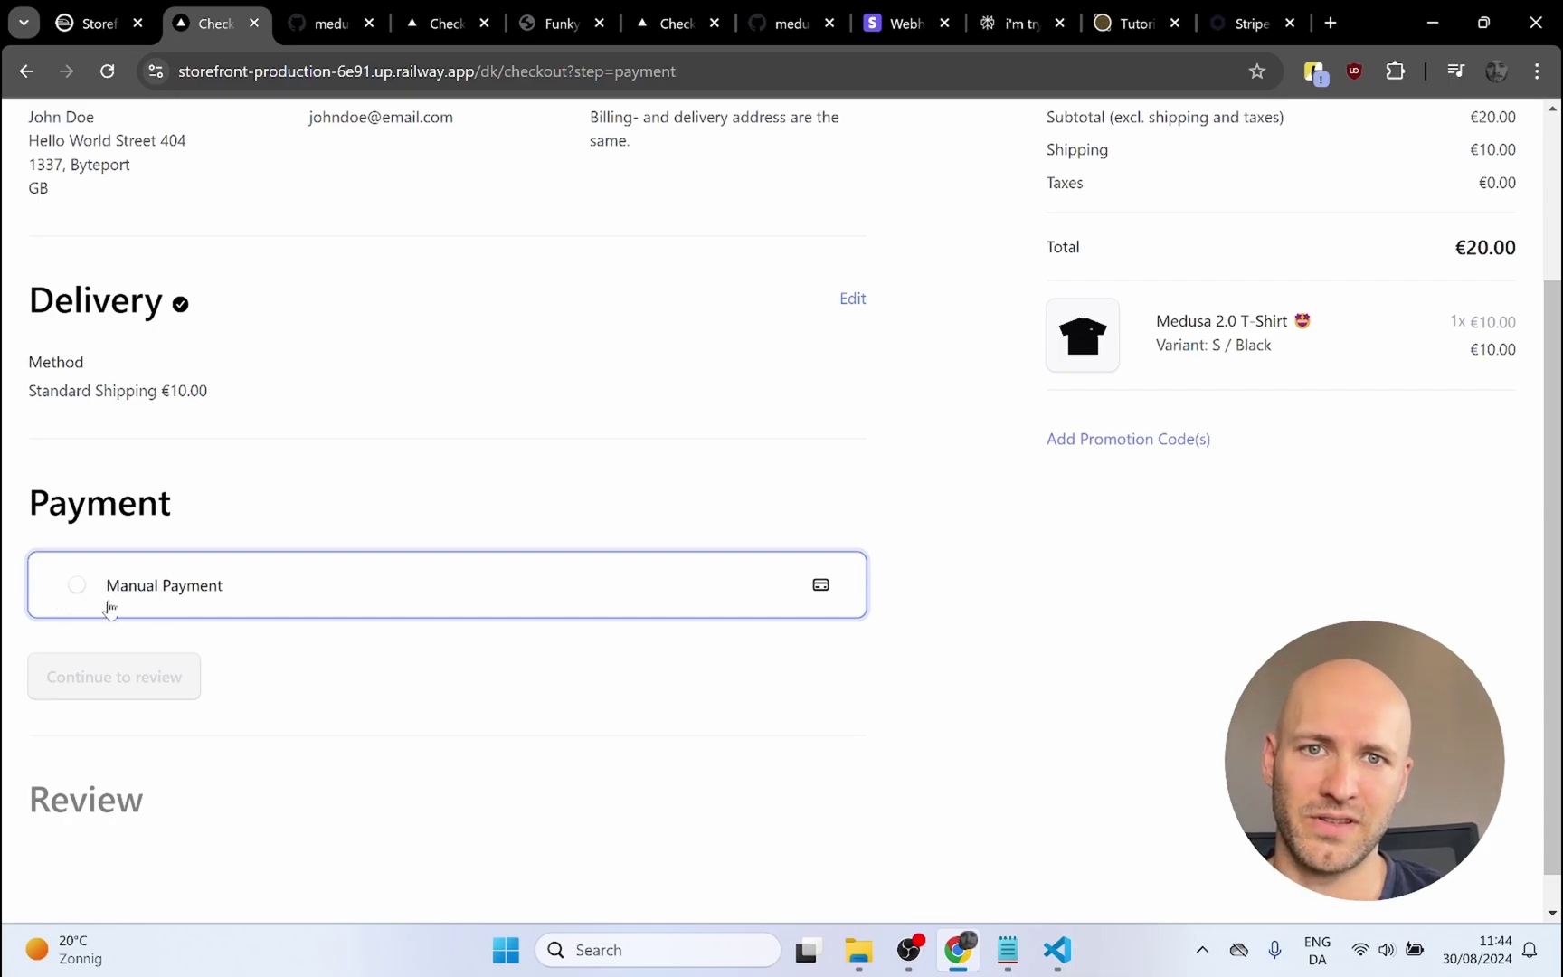
pyautogui.click(76, 590)
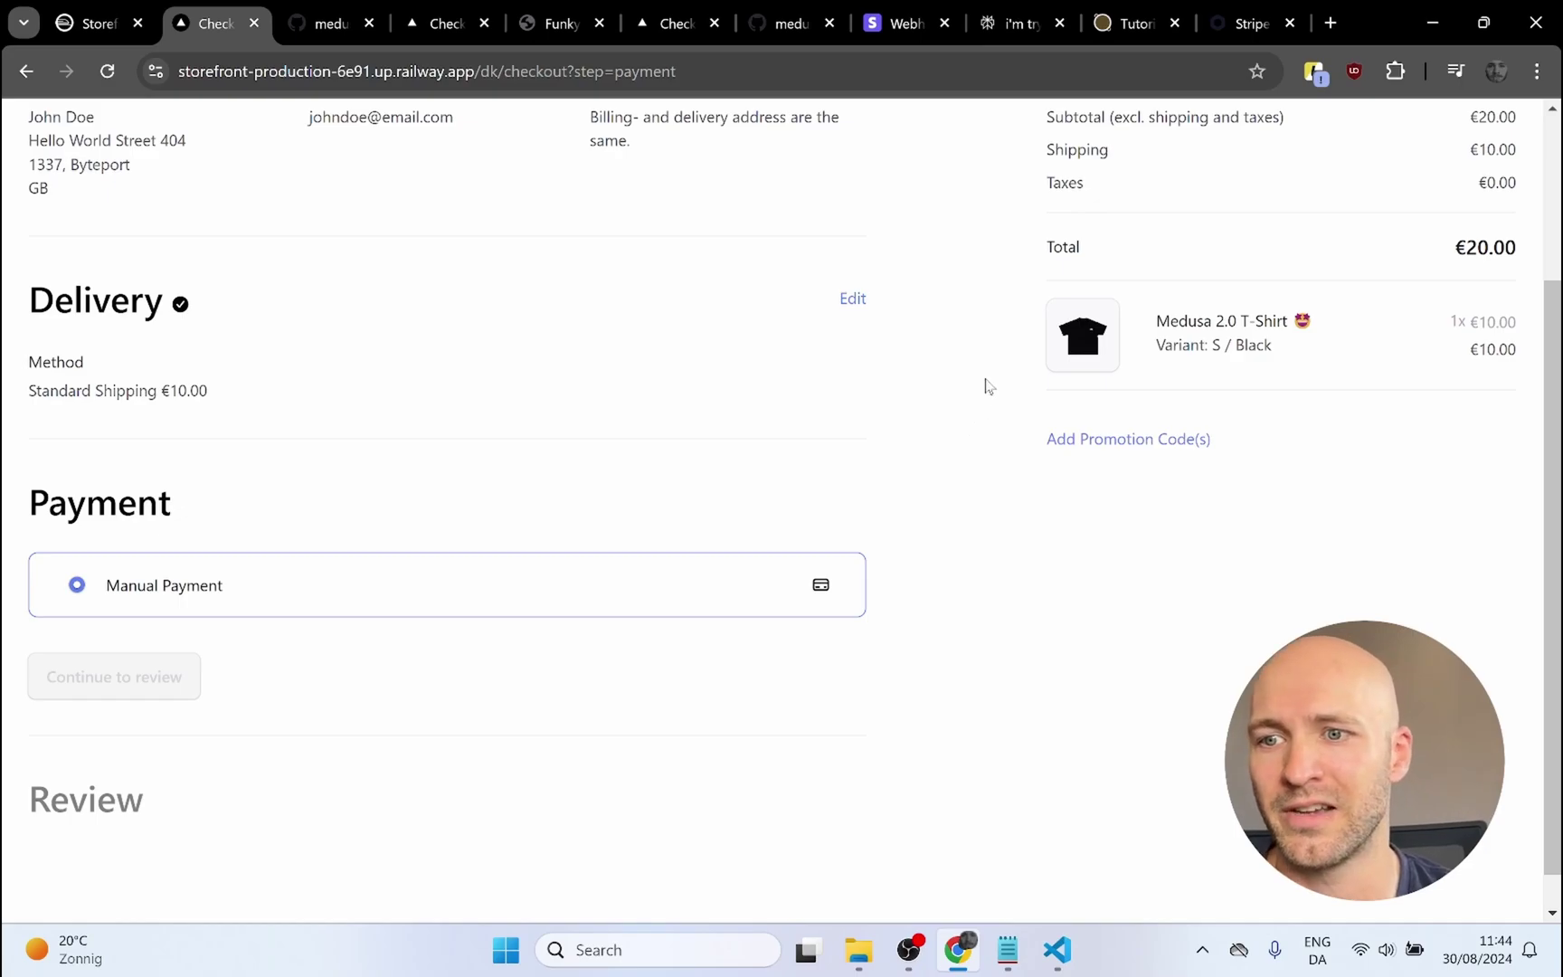
# - Examine the payment-stripe install command and the Modules.PAYMENT block of the medusa-config.js example in the Medusa Stripe documentation
pyautogui.click(1256, 27)
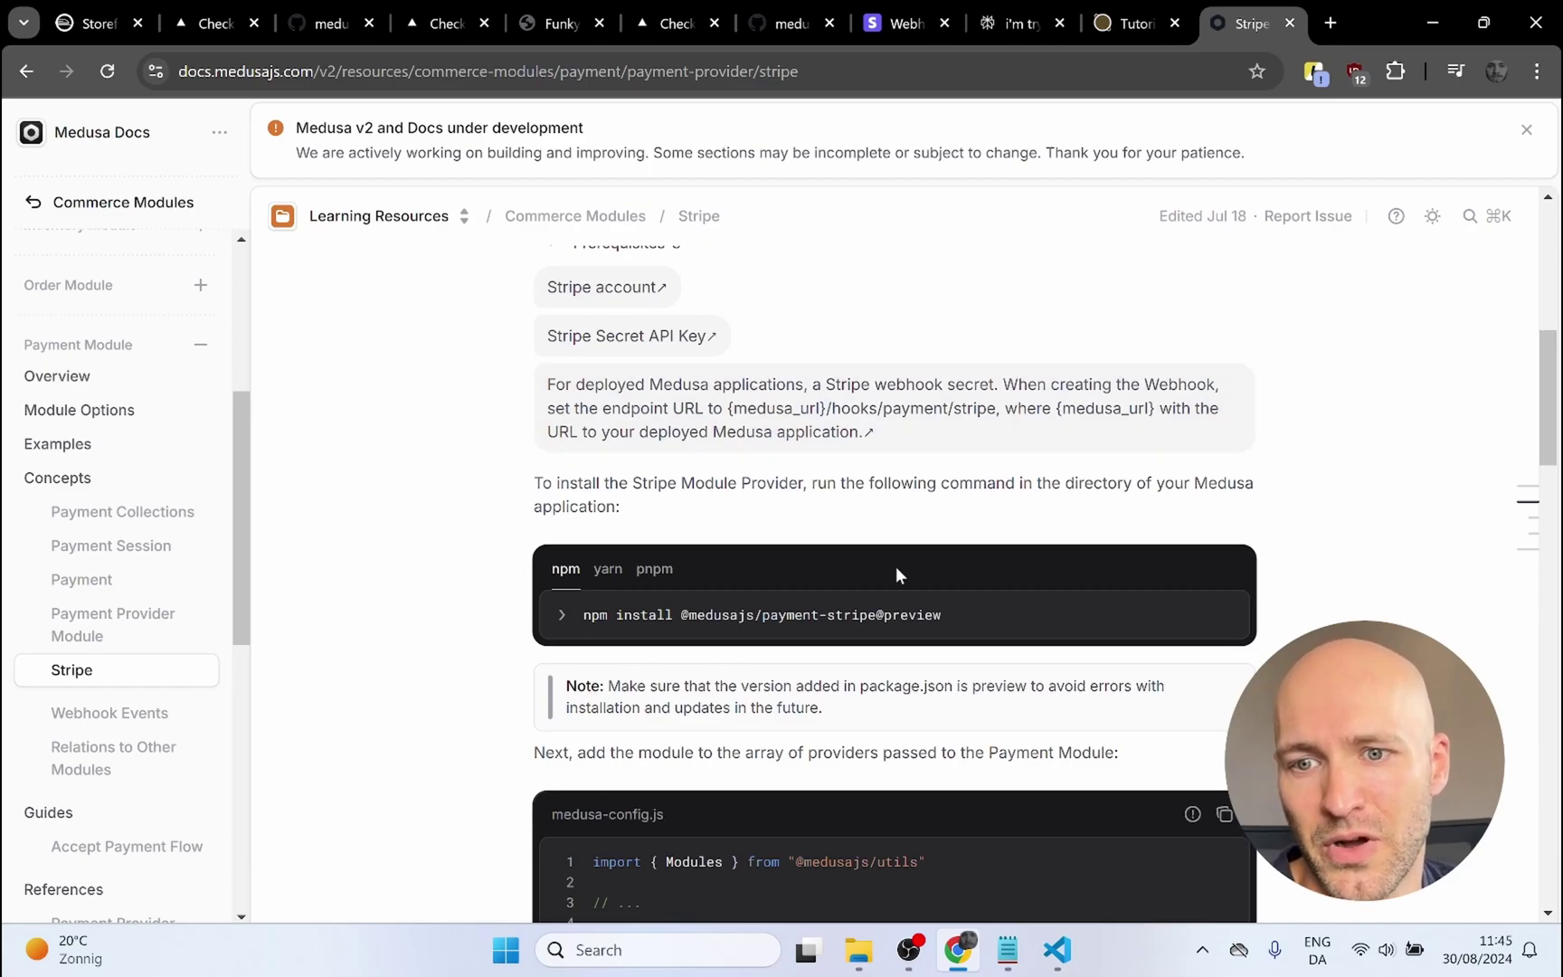
pyautogui.moveTo(961, 629); pyautogui.dragTo(588, 637)
pyautogui.scroll(-7, 430, 506)
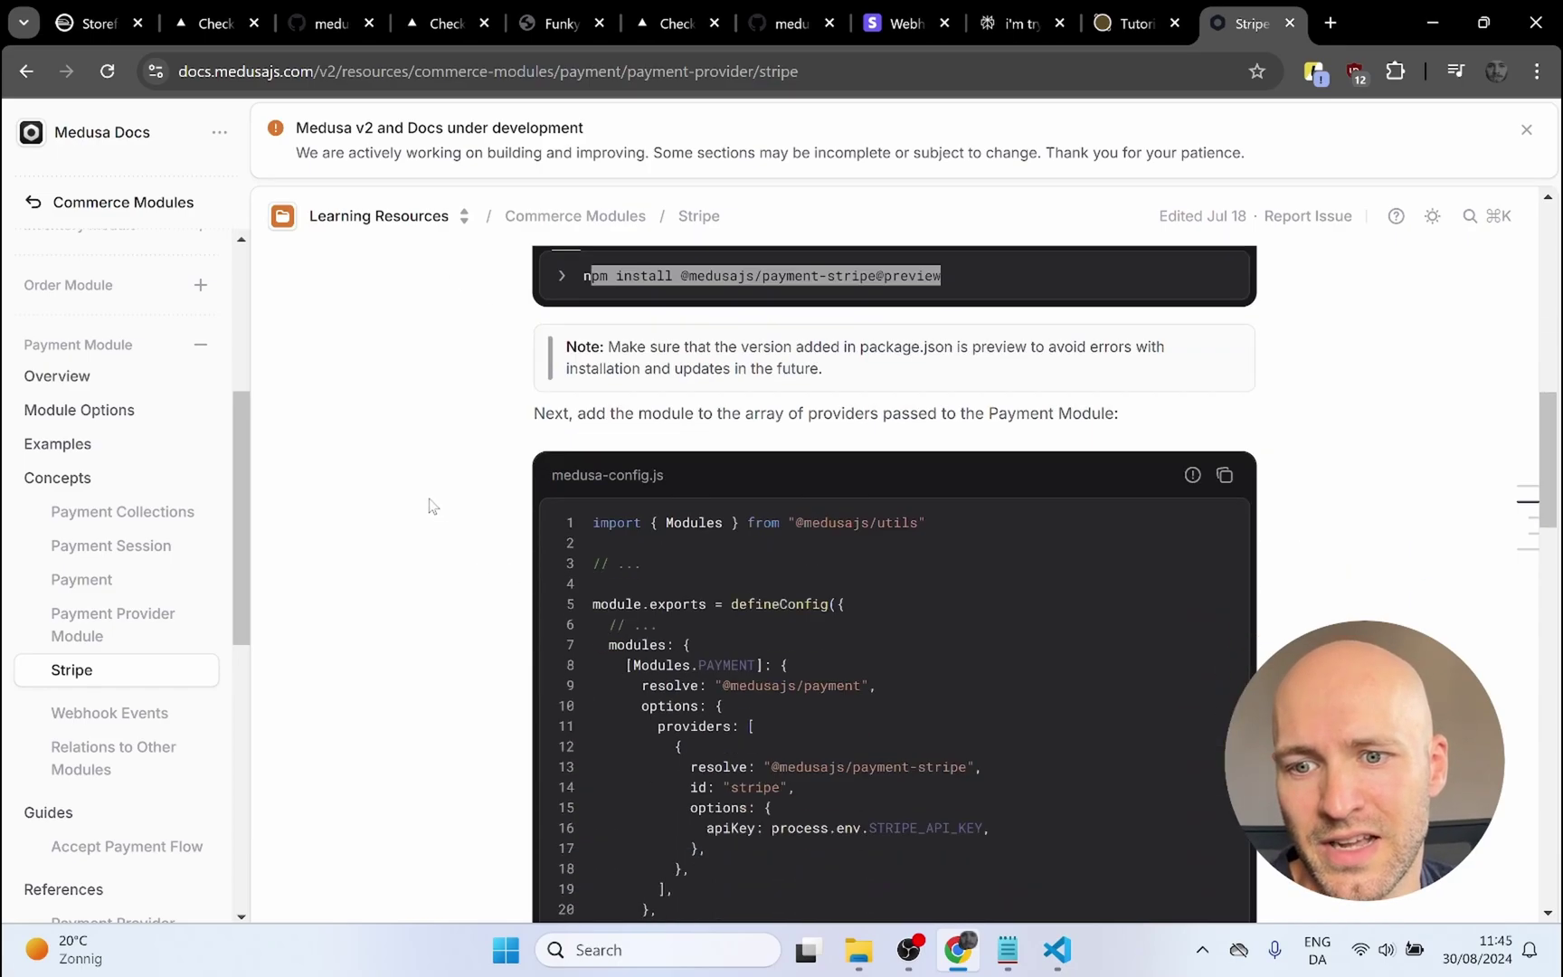
pyautogui.scroll(2, 411, 468)
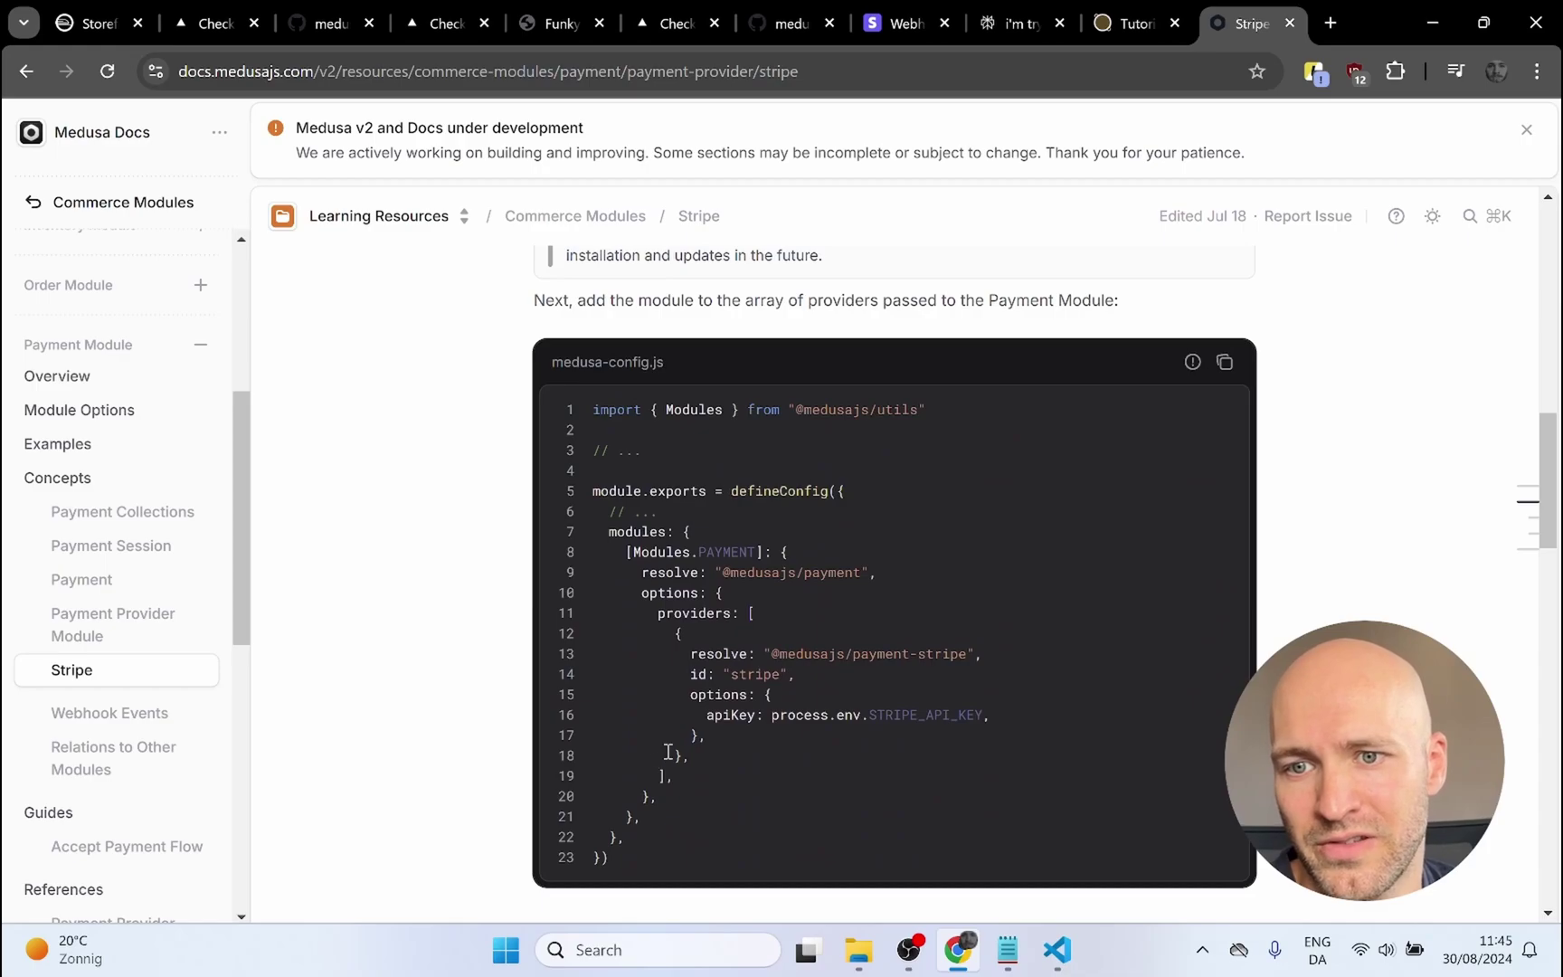
pyautogui.moveTo(640, 817); pyautogui.dragTo(597, 546)
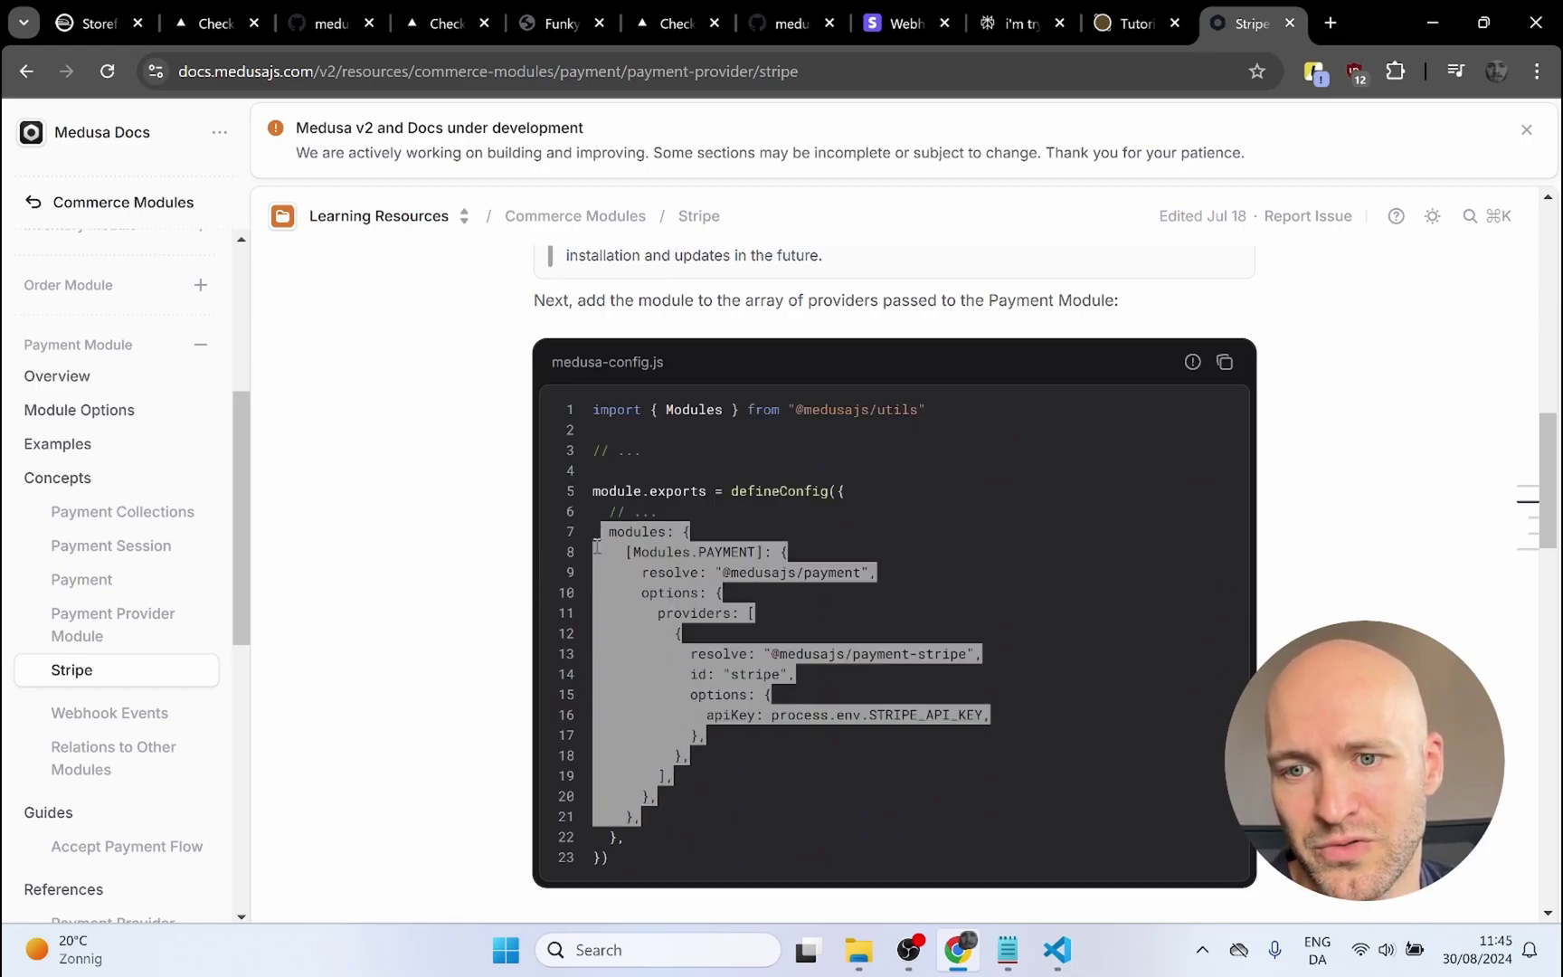
pyautogui.click(318, 670)
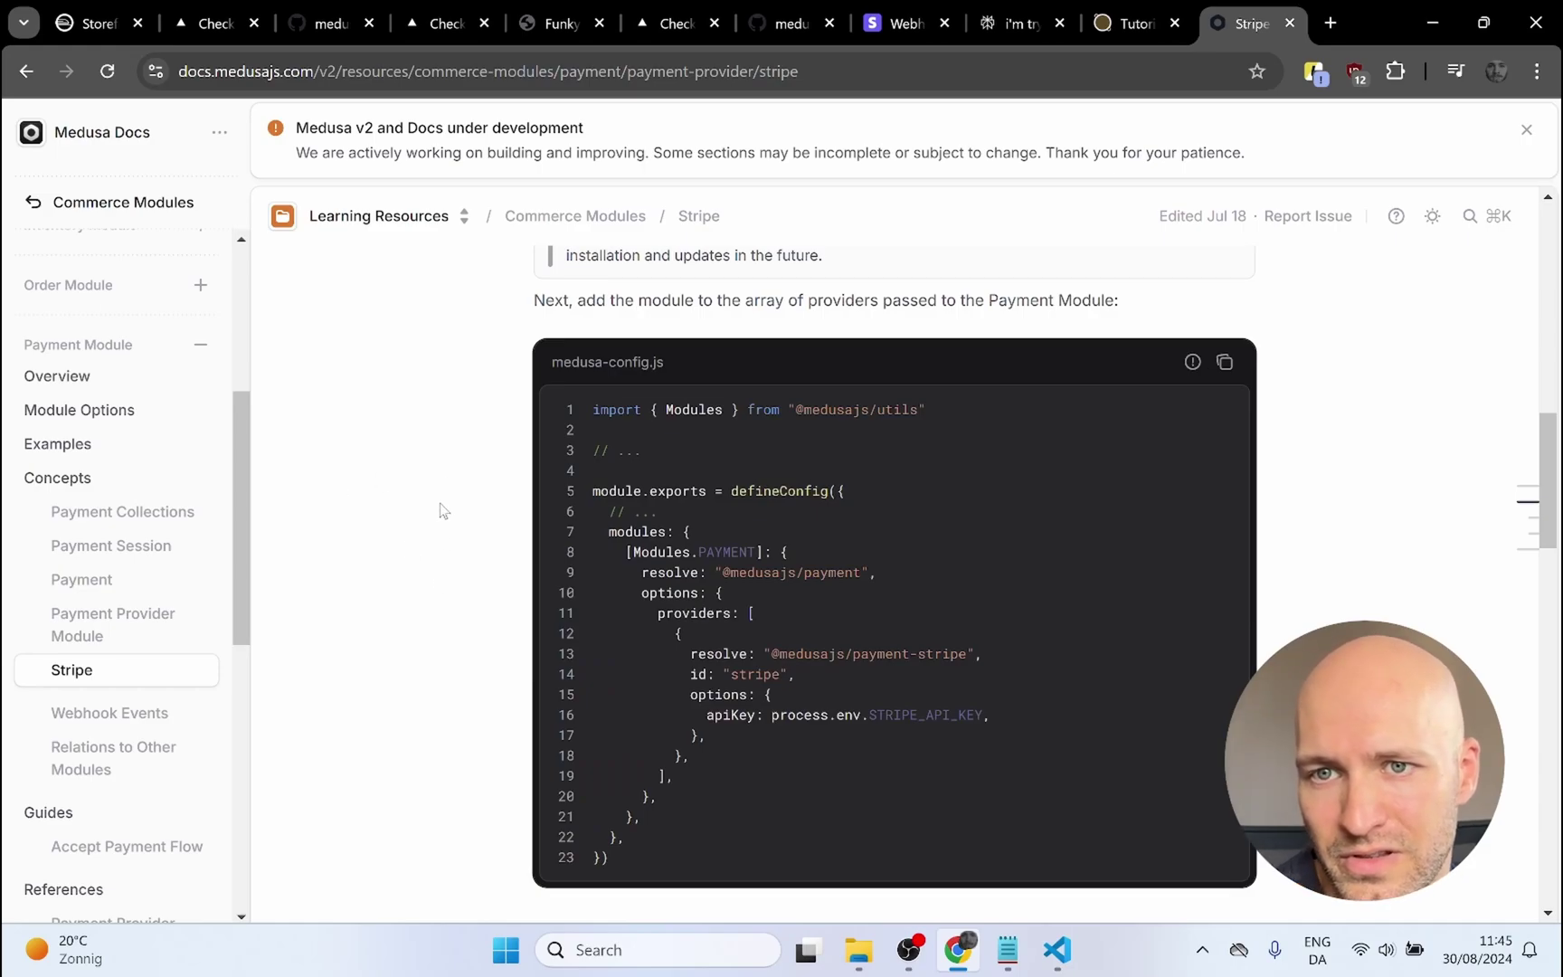
pyautogui.scroll(-1, 431, 494)
pyautogui.scroll(3, 710, 529)
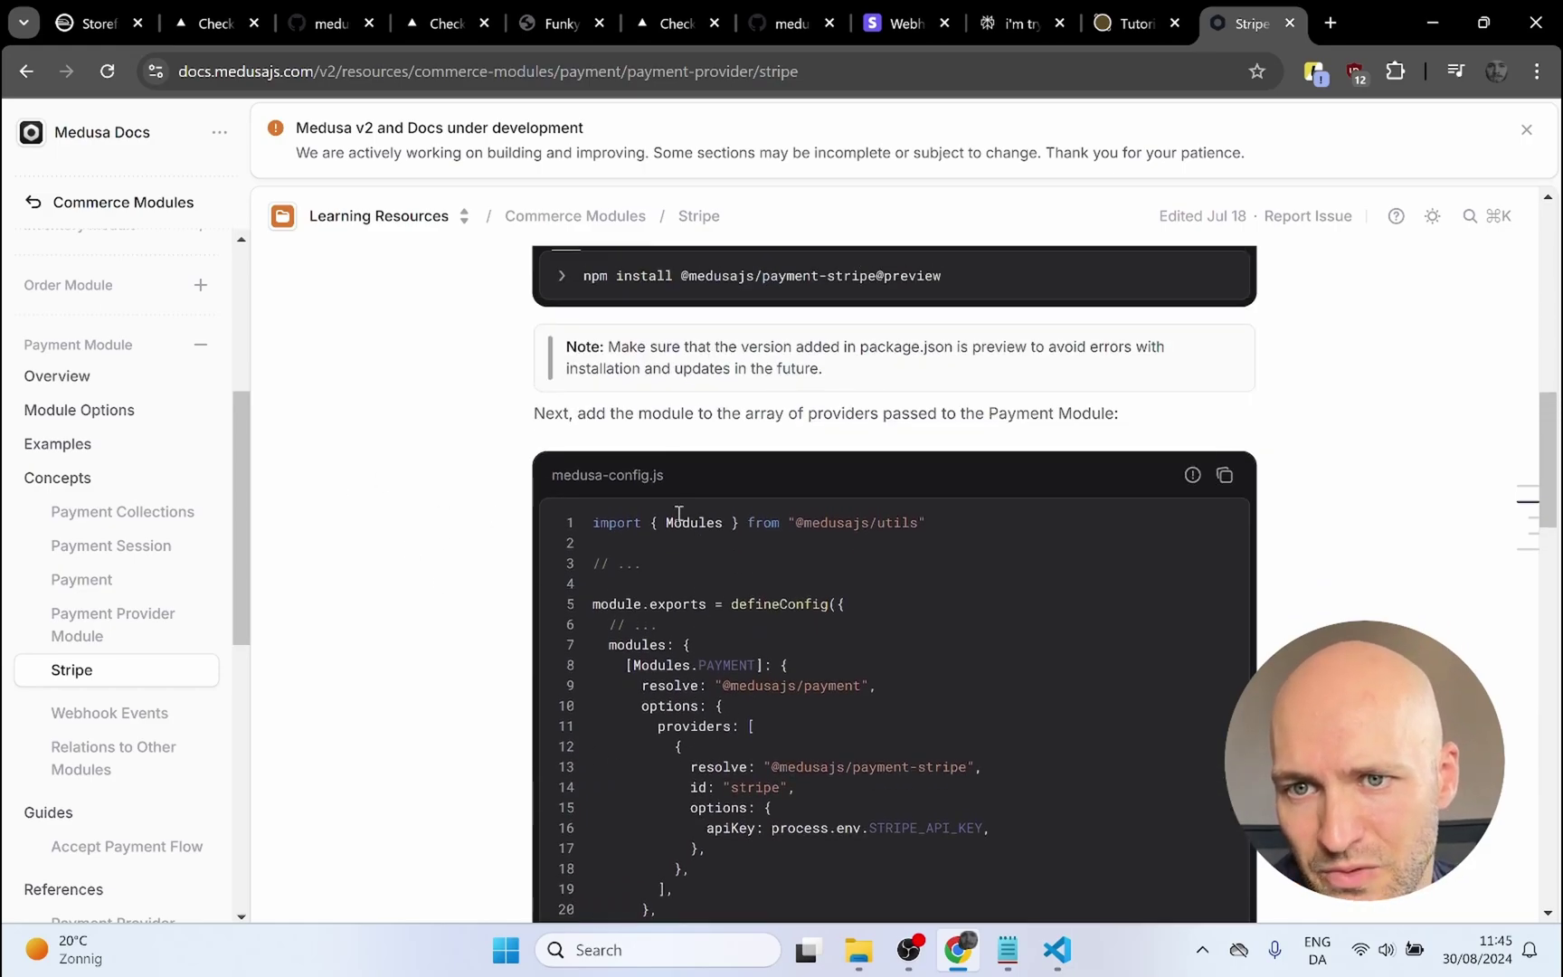
pyautogui.scroll(1, 564, 339)
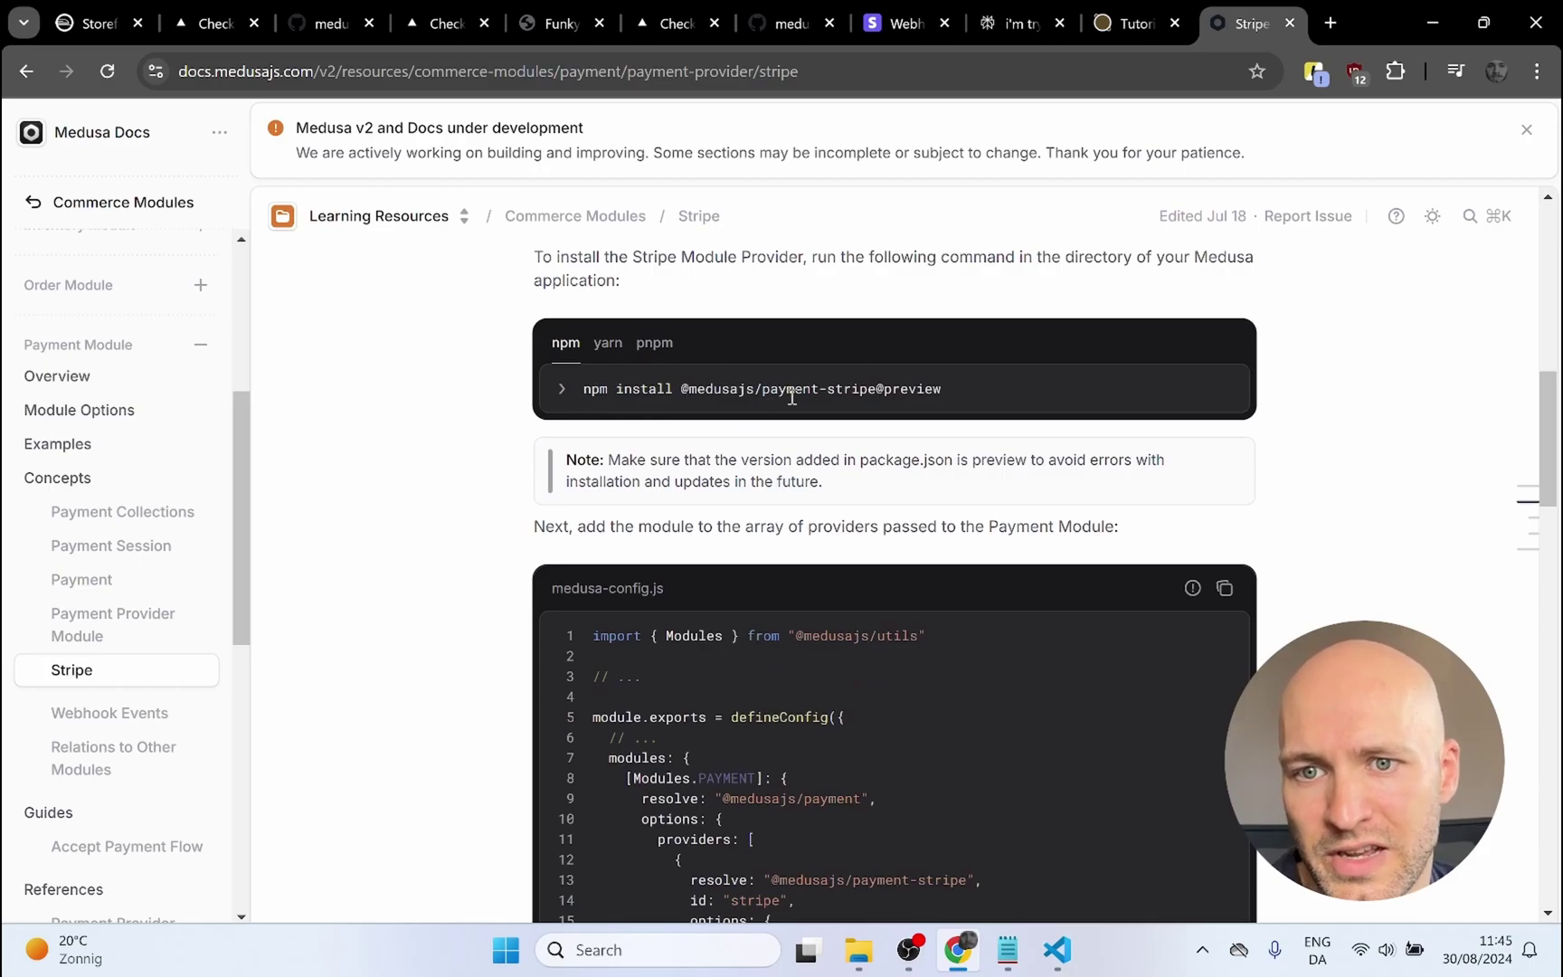
pyautogui.scroll(-3, 894, 386)
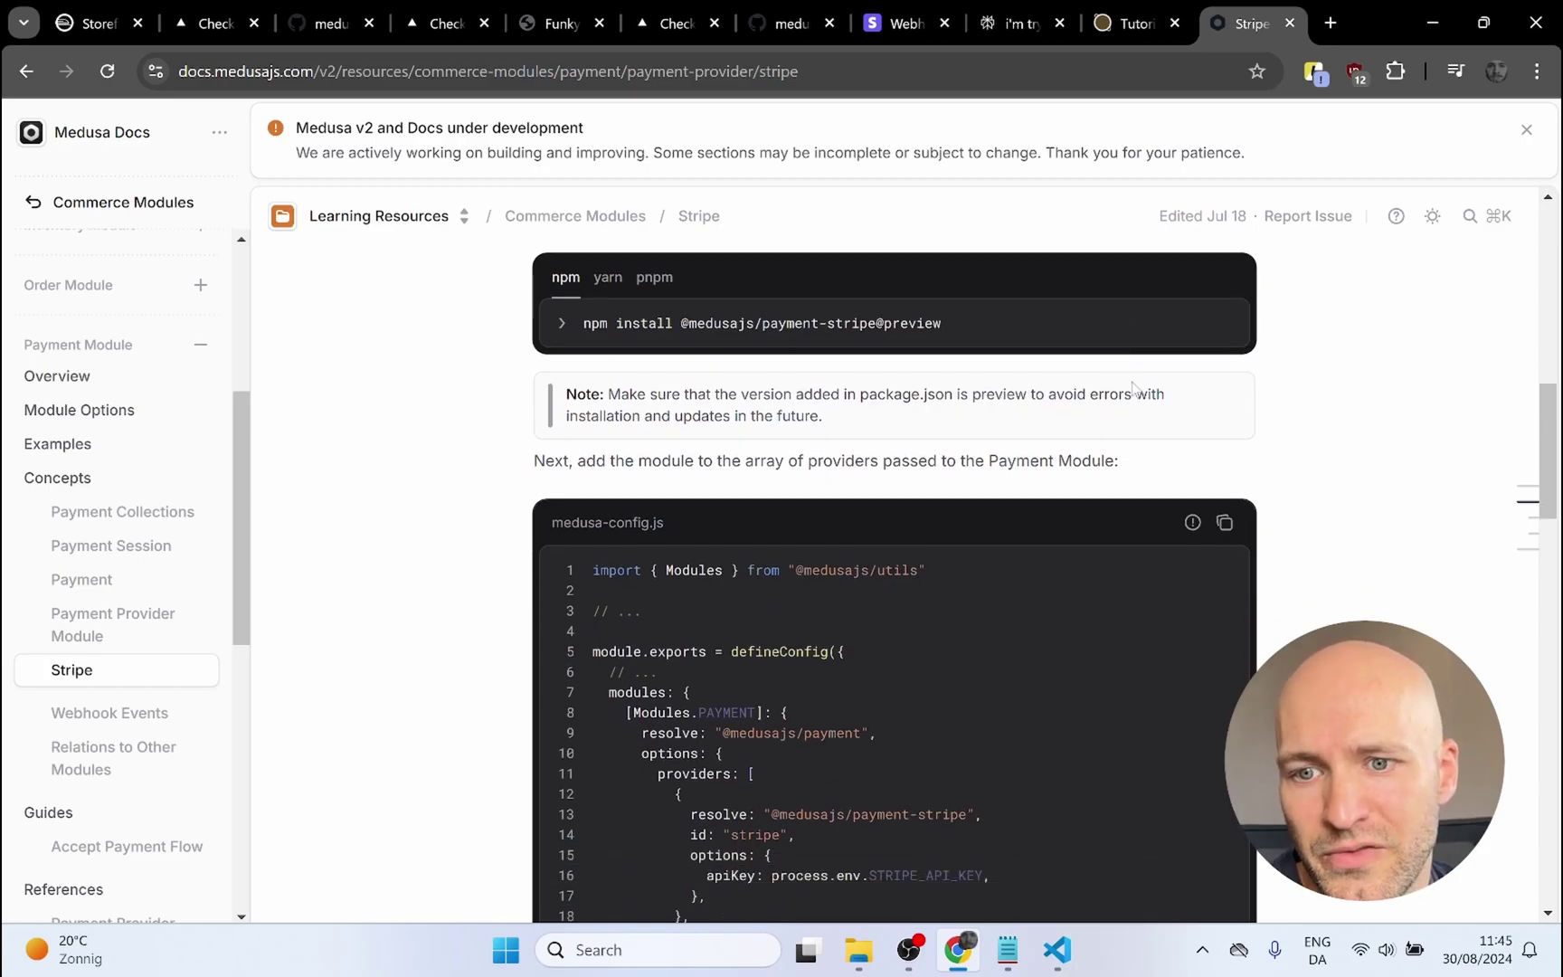
pyautogui.scroll(-1, 820, 551)
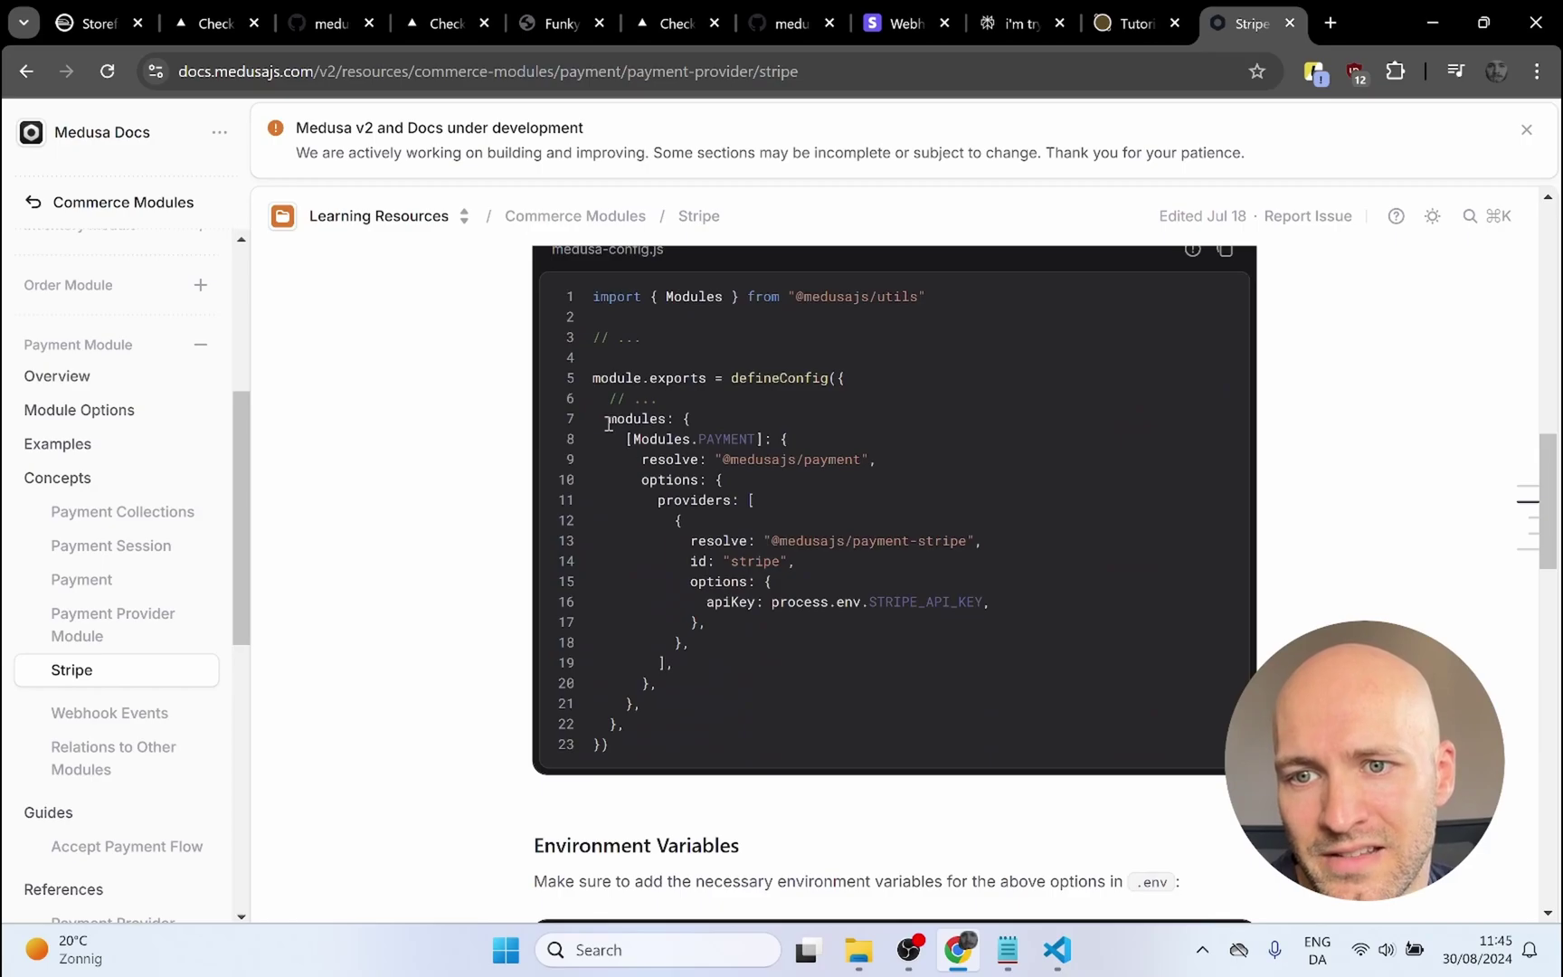
pyautogui.moveTo(627, 438); pyautogui.dragTo(774, 711)
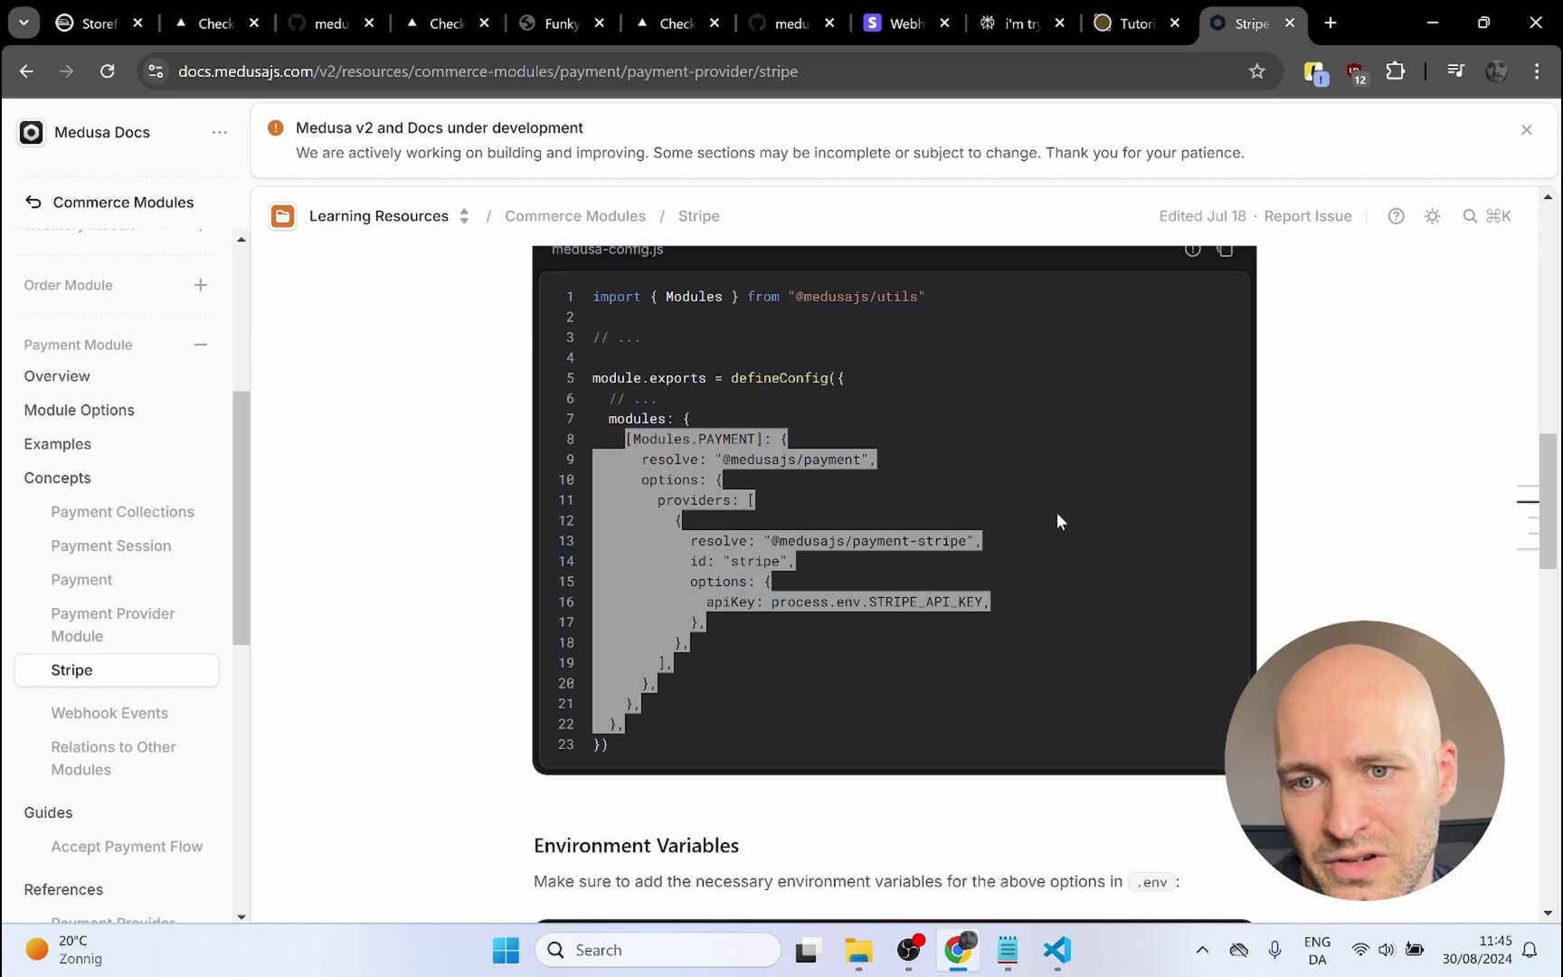
pyautogui.click(1001, 517)
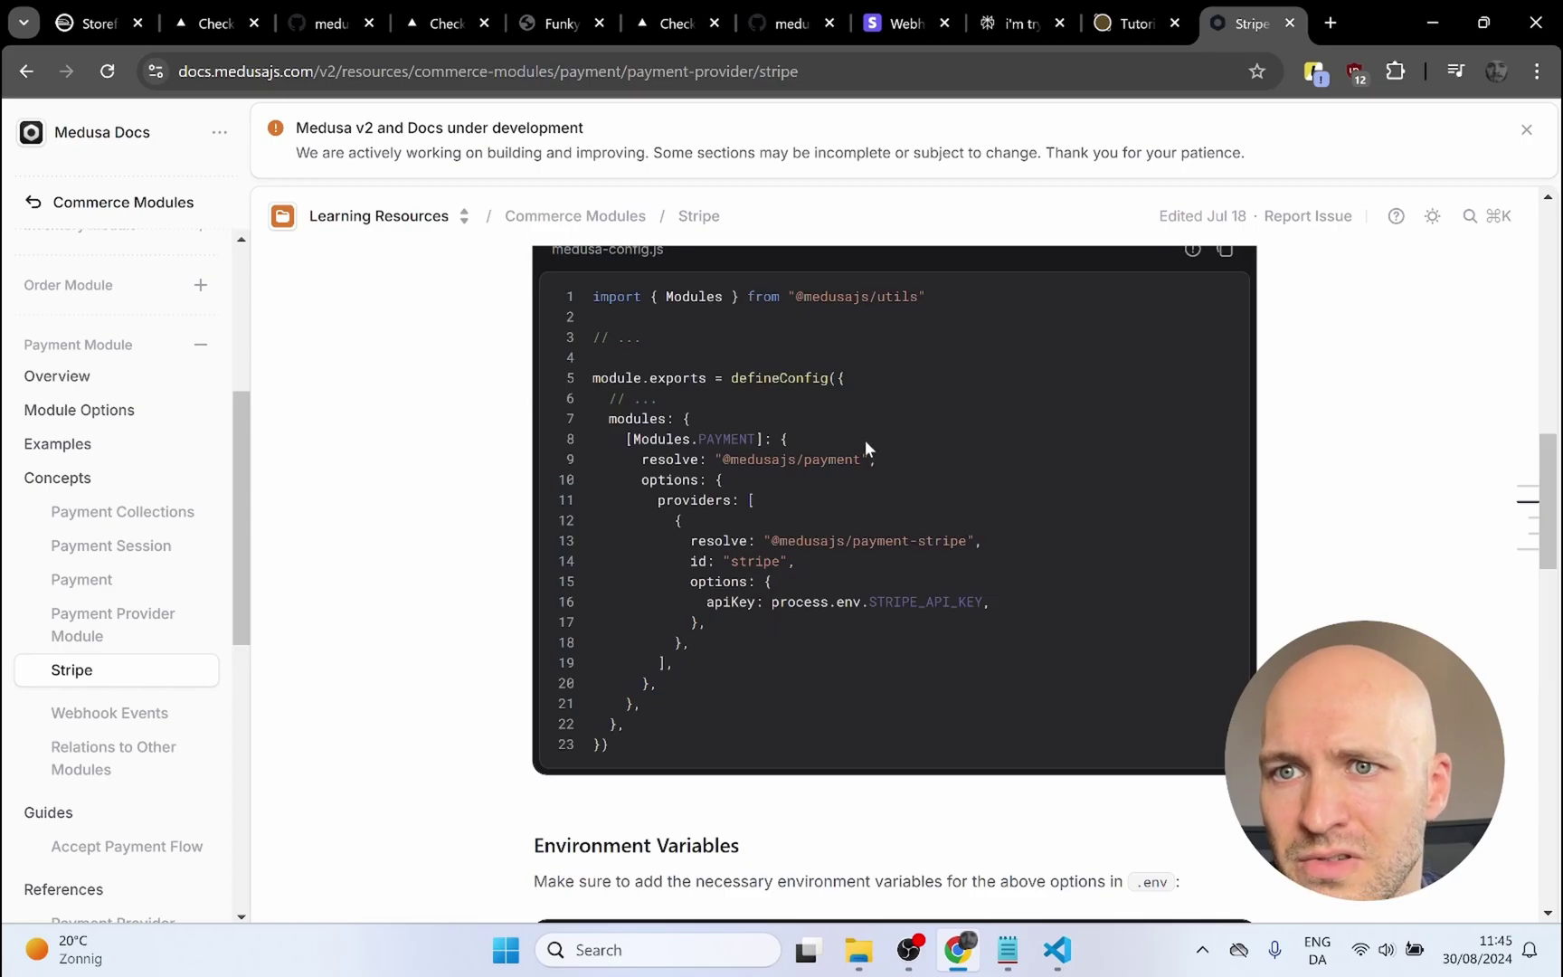
# - Examine the Stripe payment provider code, including the webhookSecret option, in the boilerplate's backend medusa-config.js on GitHub
pyautogui.click(780, 25)
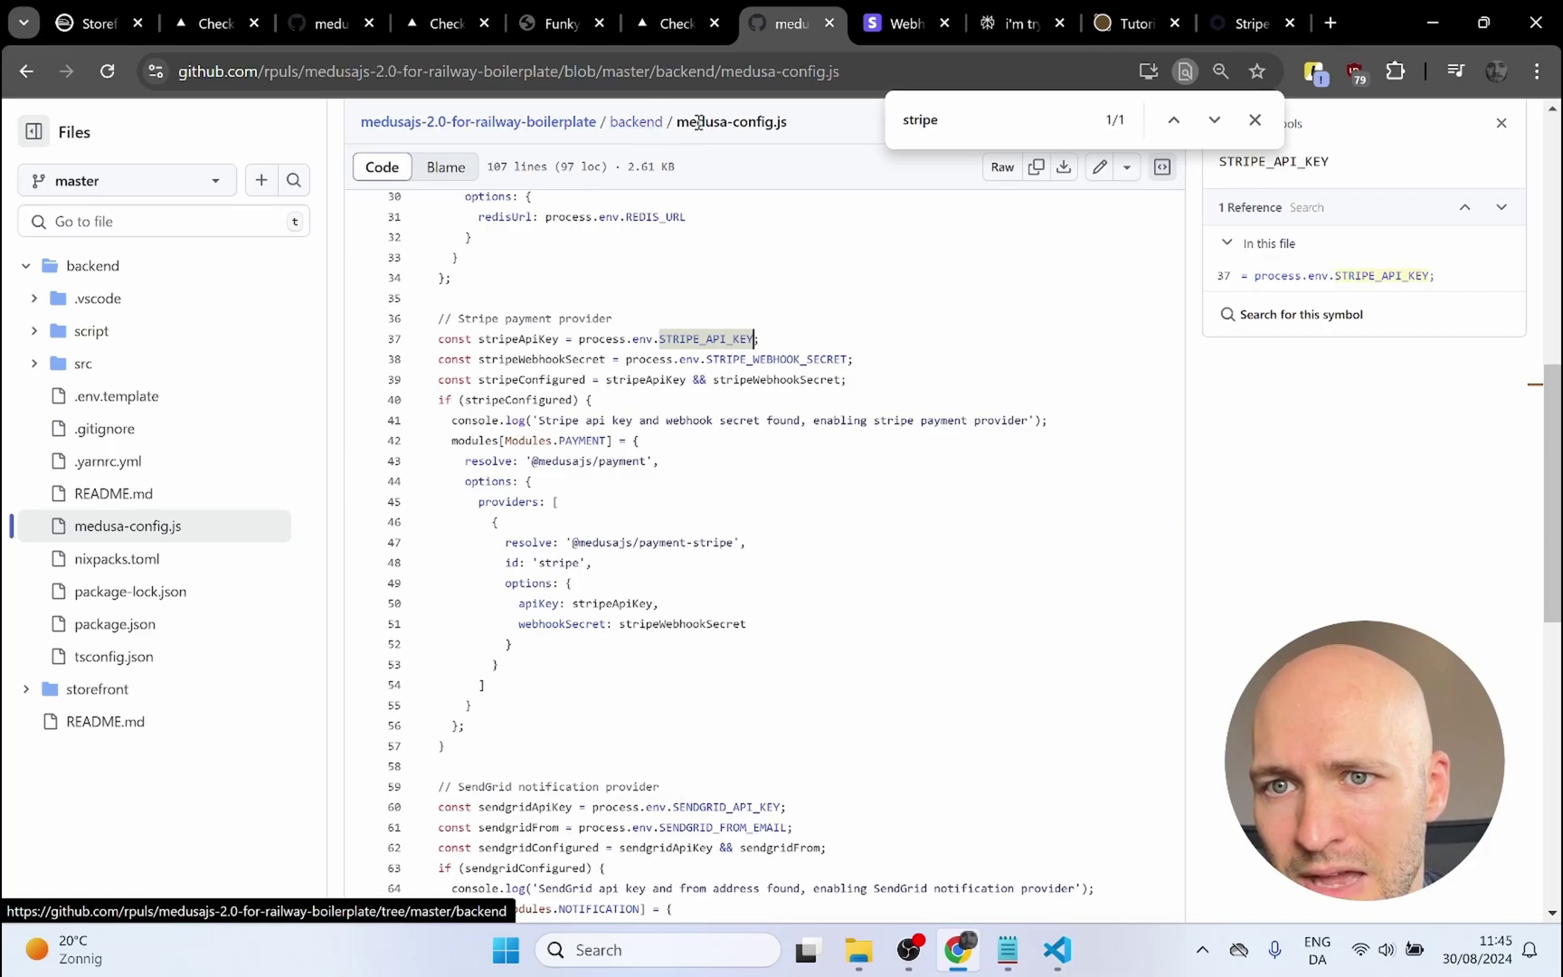
pyautogui.moveTo(678, 129); pyautogui.dragTo(803, 126)
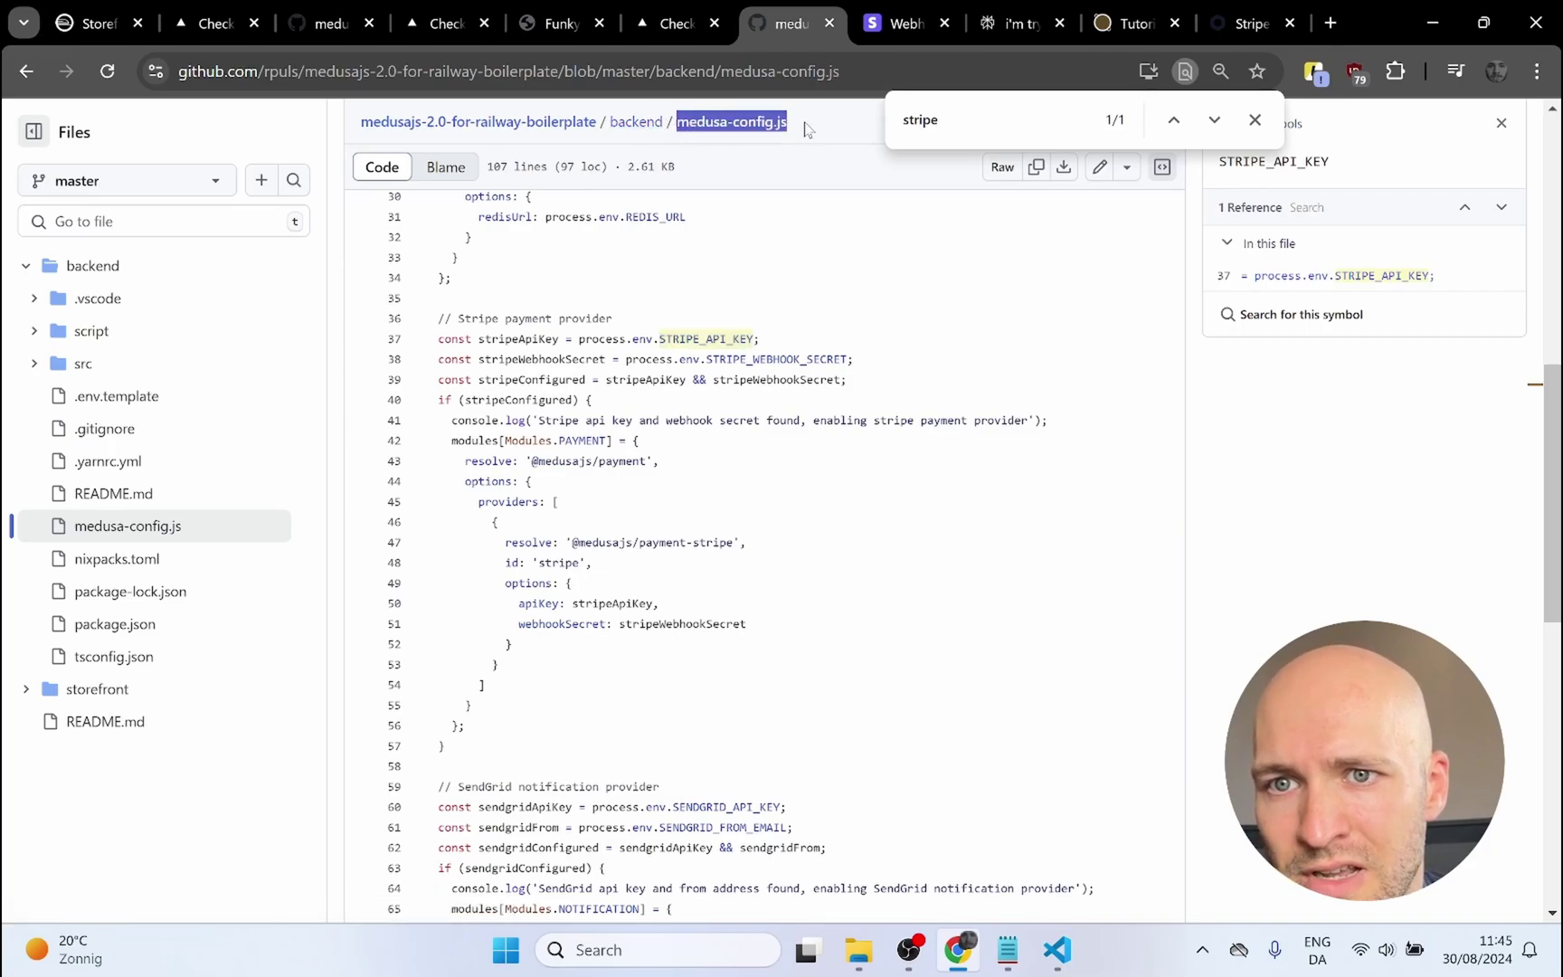
pyautogui.click(1255, 120)
pyautogui.scroll(-2, 783, 468)
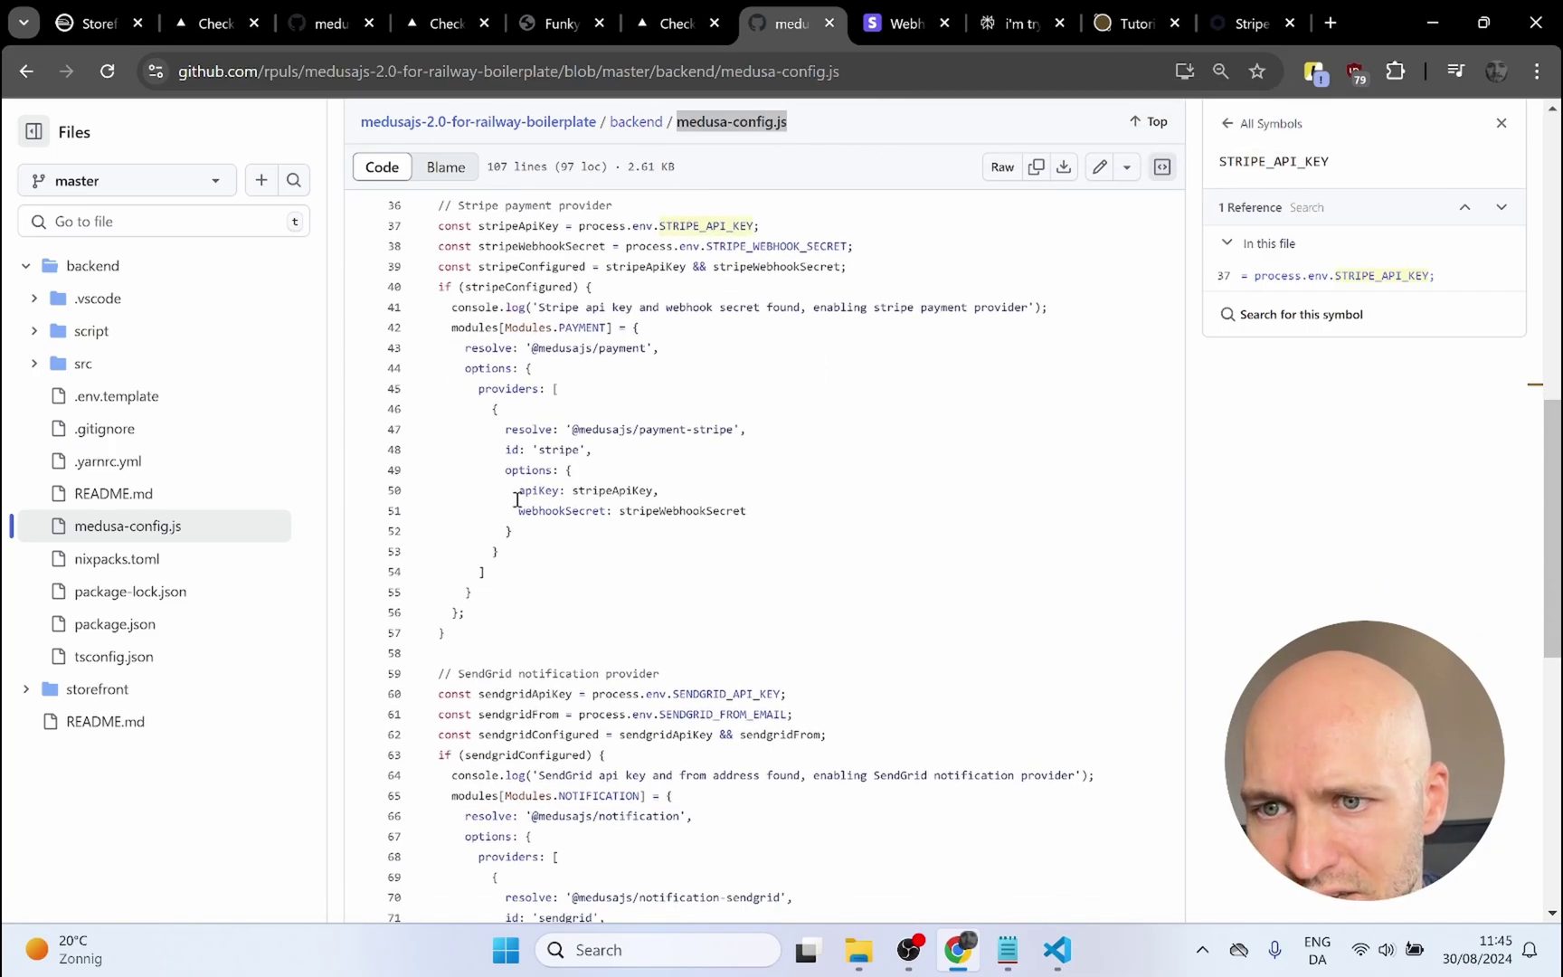
pyautogui.moveTo(521, 513); pyautogui.dragTo(748, 512)
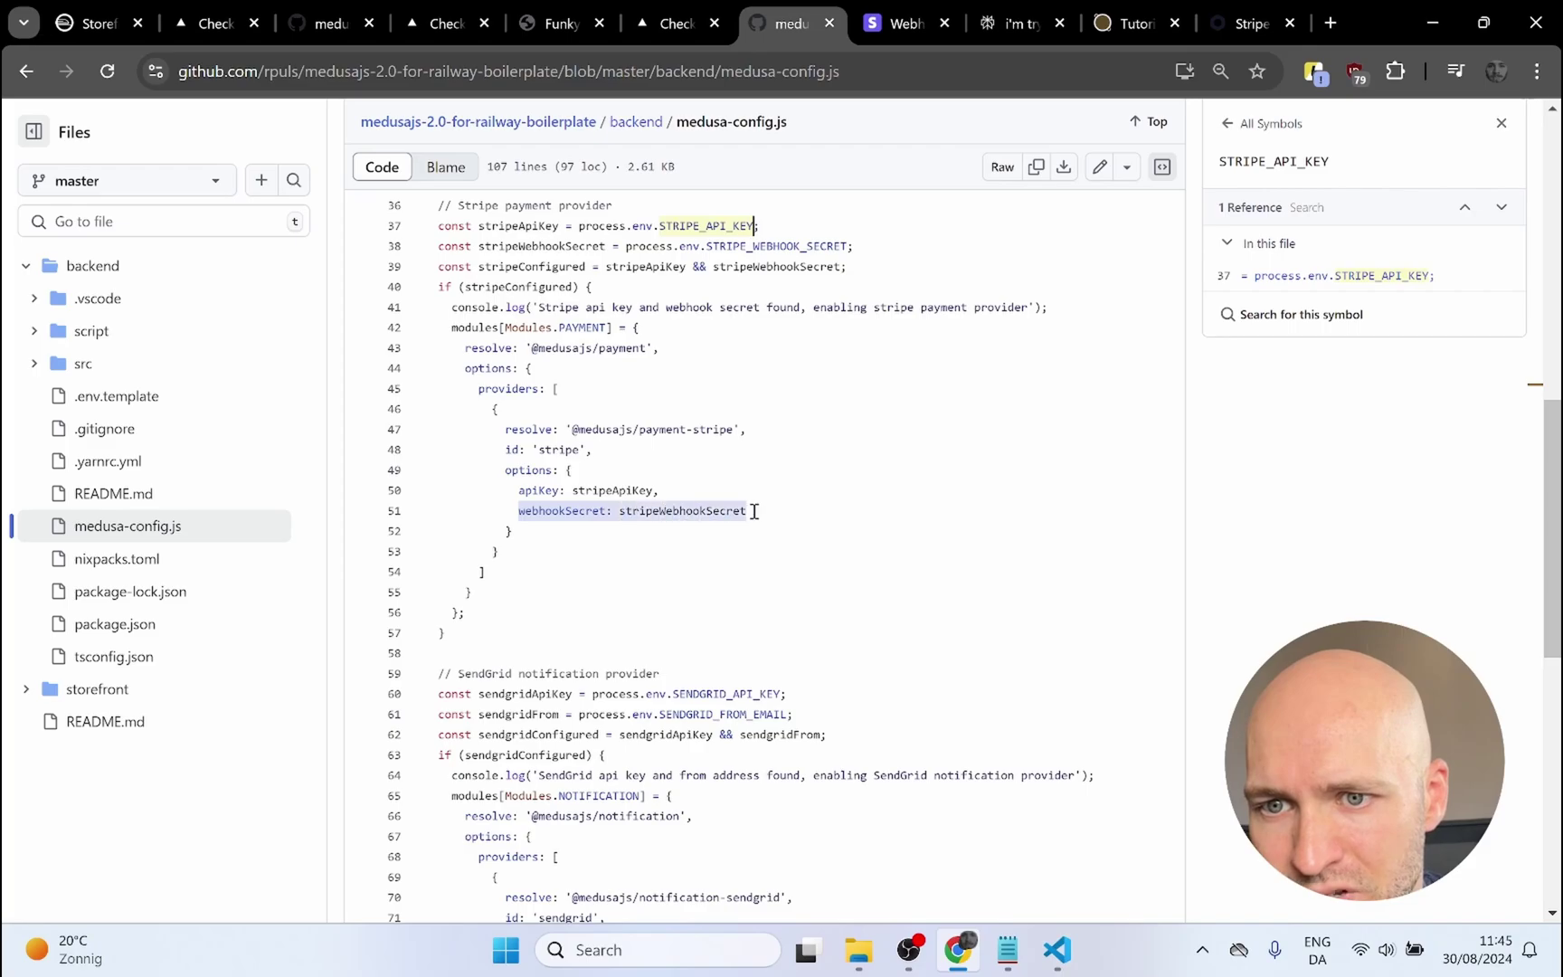
pyautogui.click(705, 491)
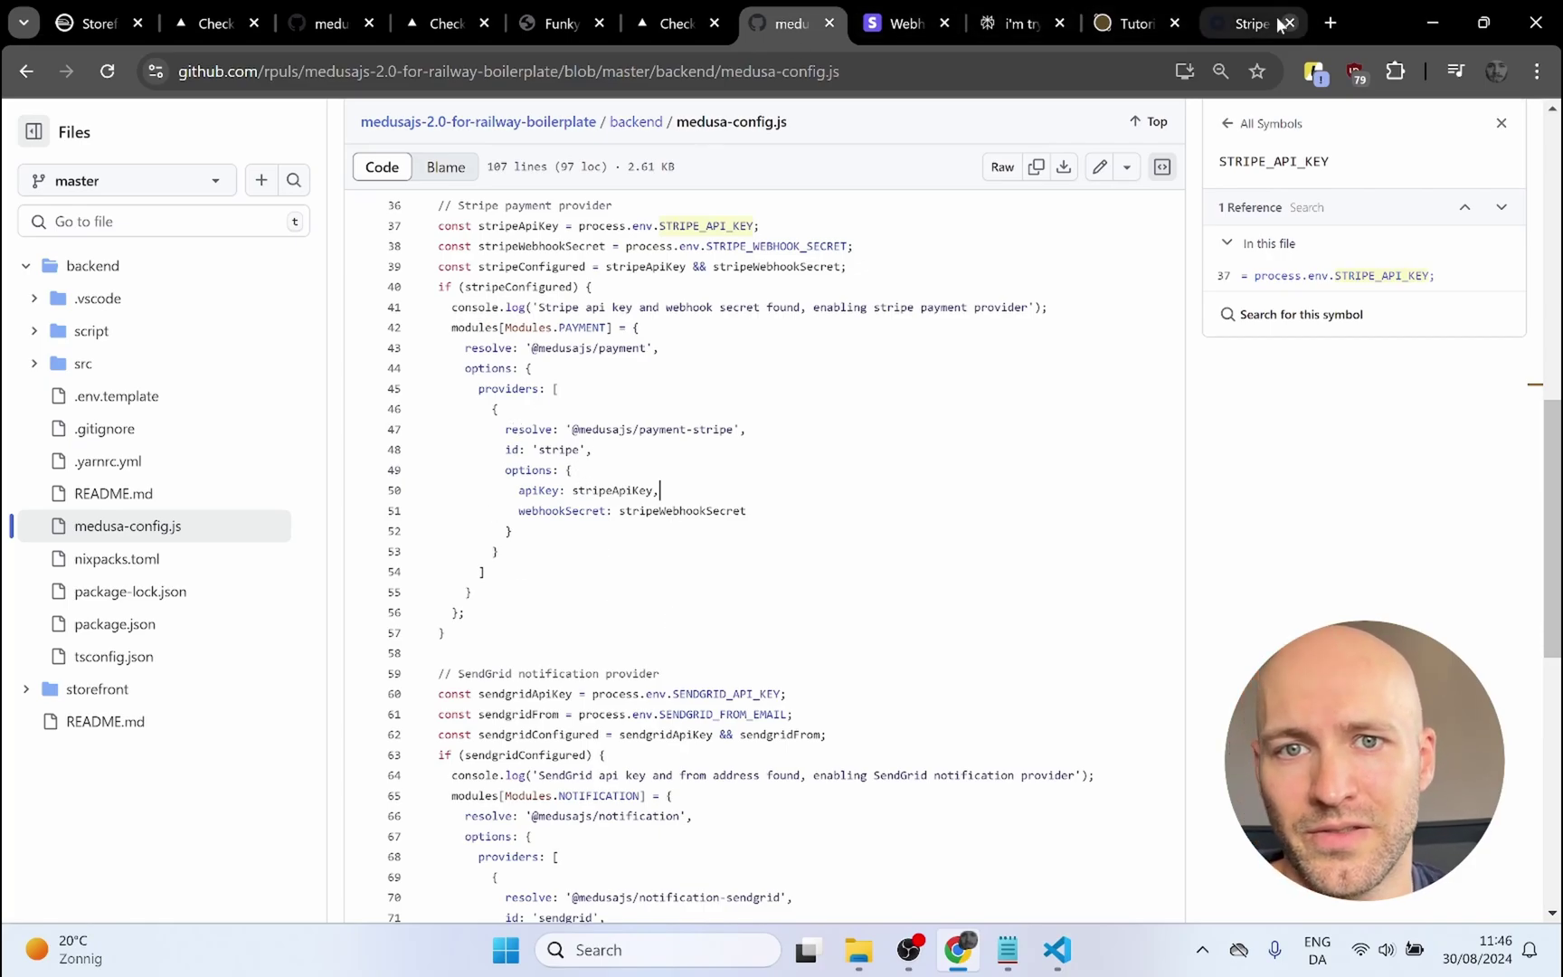
# - Recheck the npm install command for payment-stripe in the Medusa docs and return to the boilerplate's medusa-config.js on GitHub
pyautogui.click(1250, 22)
pyautogui.scroll(5, 633, 480)
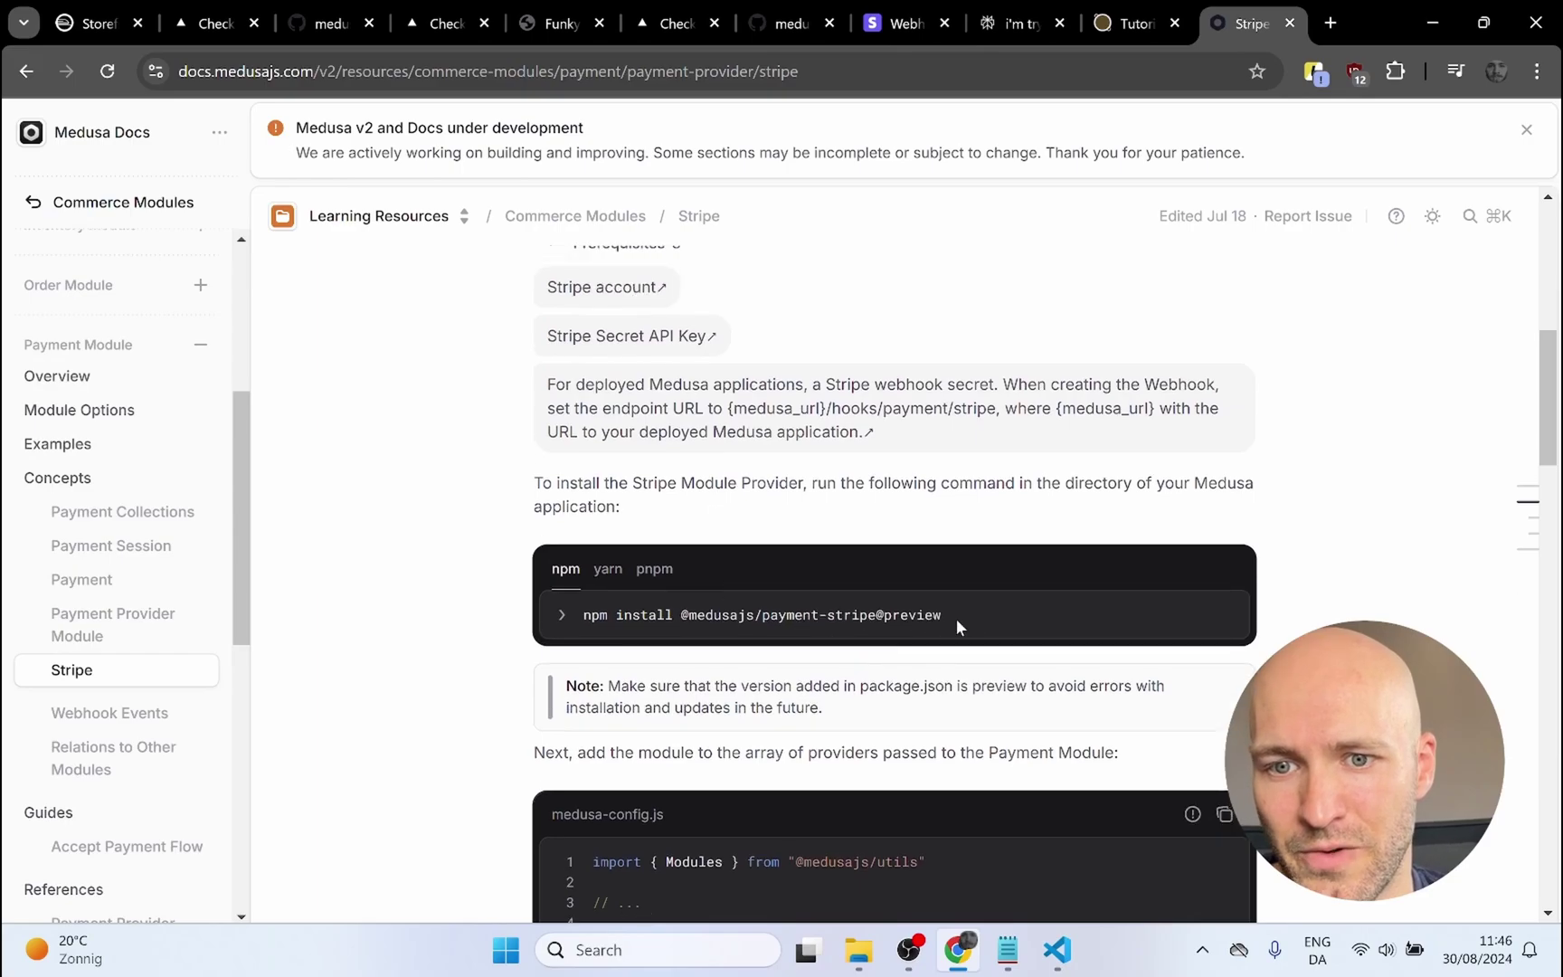
pyautogui.moveTo(584, 615); pyautogui.dragTo(860, 636)
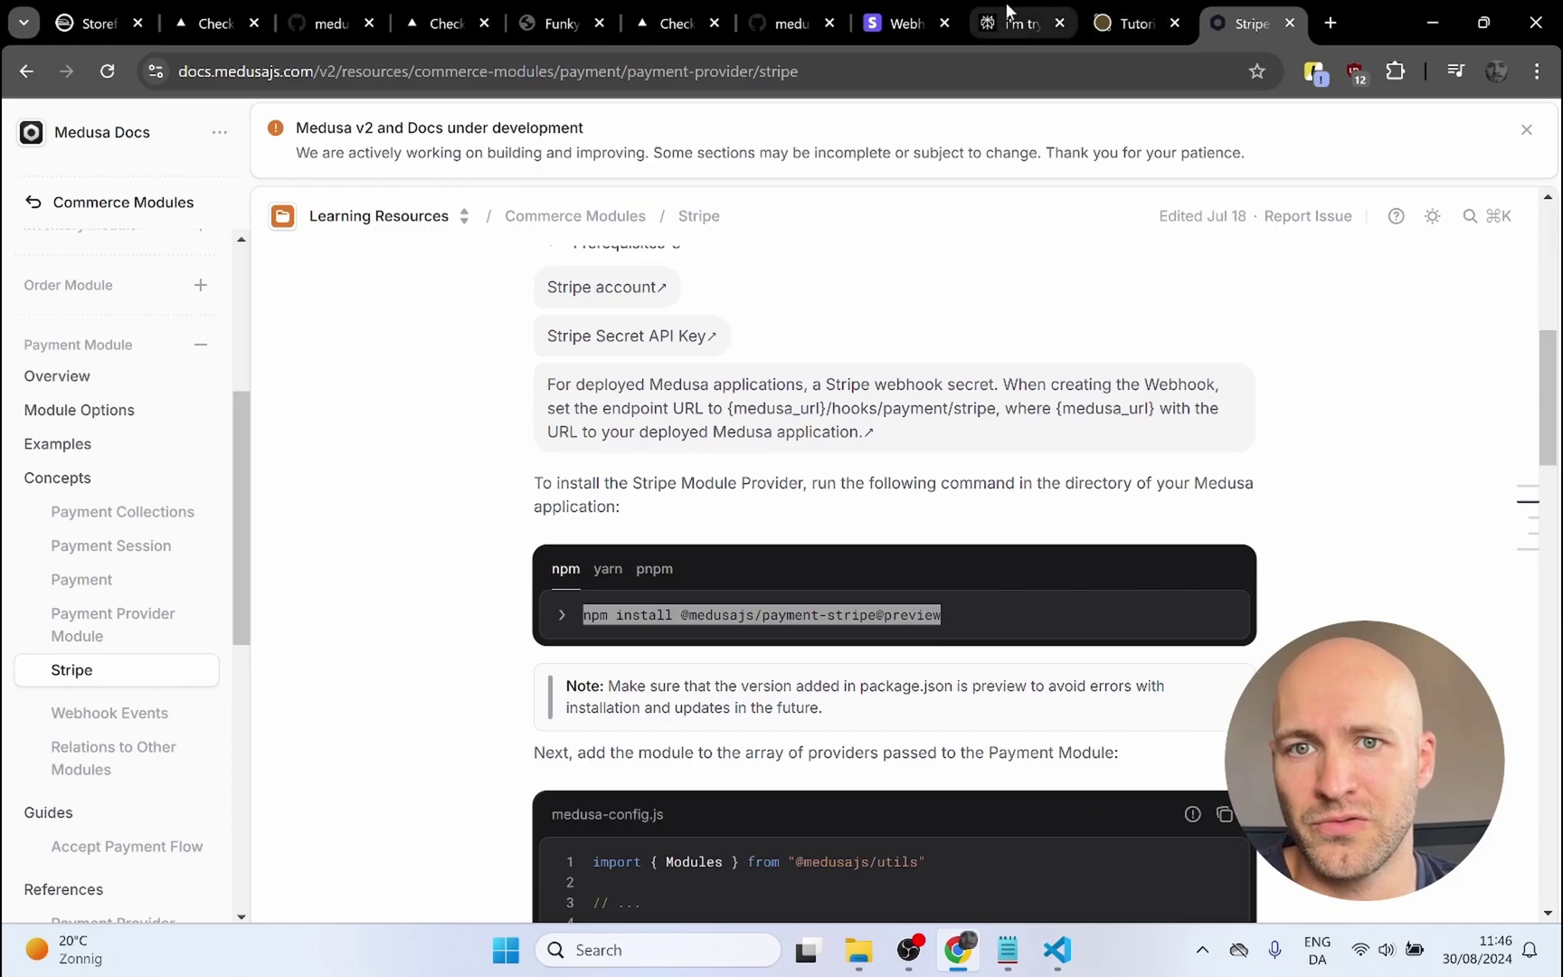
pyautogui.click(765, 27)
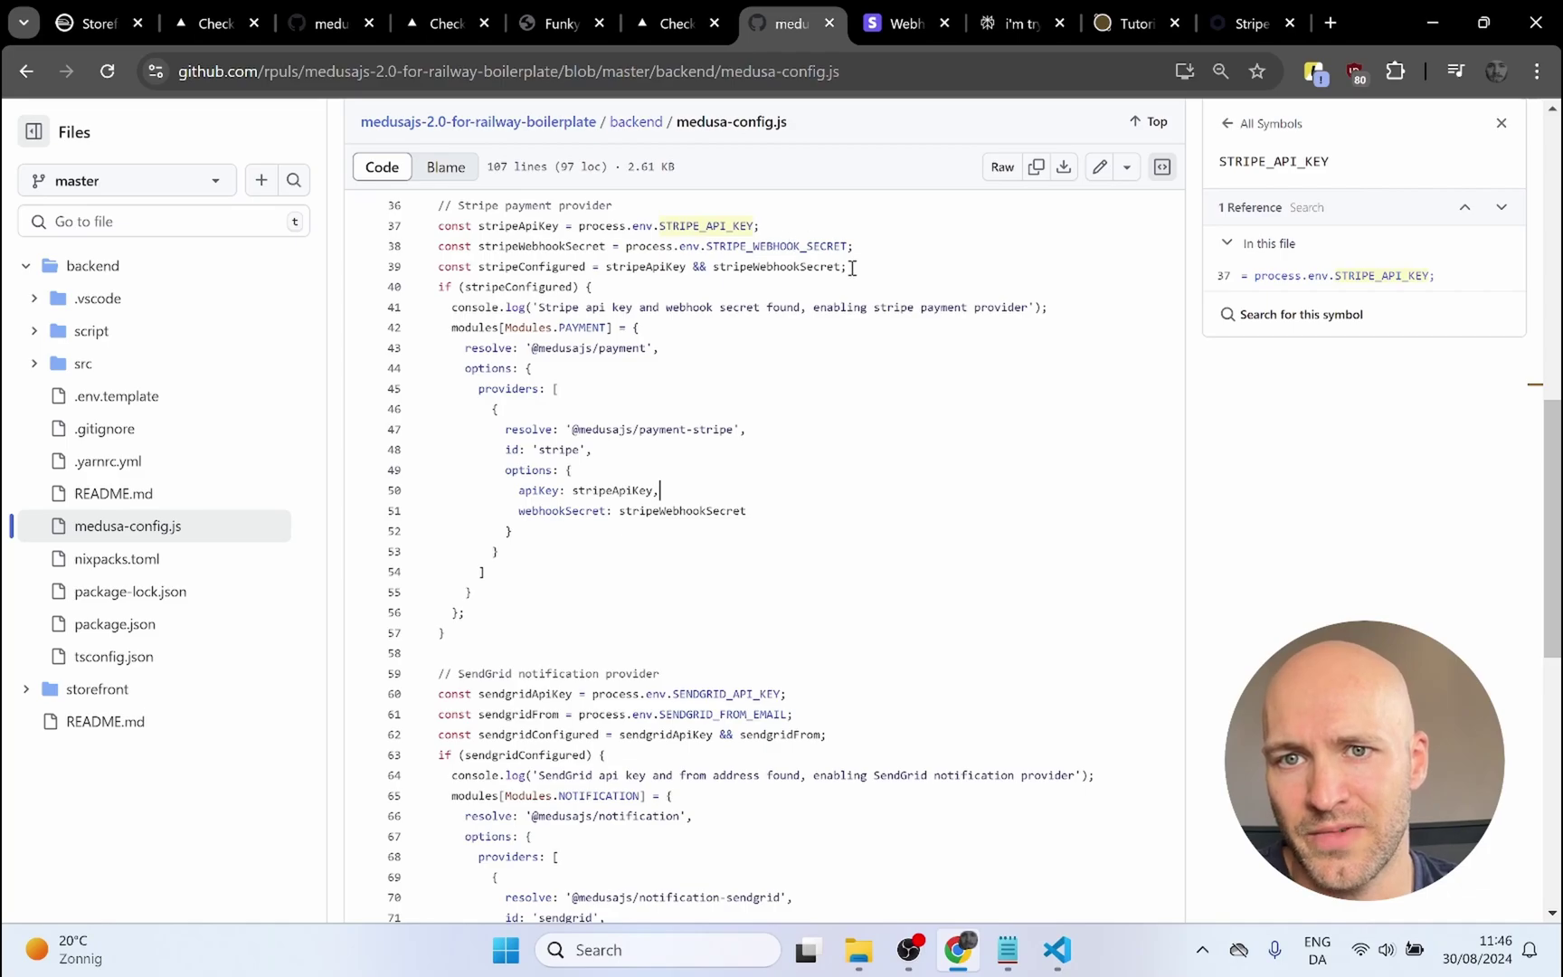
# - View the Stripe test webhooks page, and look through the video and prerequisites of the Funkyton Vendure Stripe tutorial
pyautogui.click(894, 25)
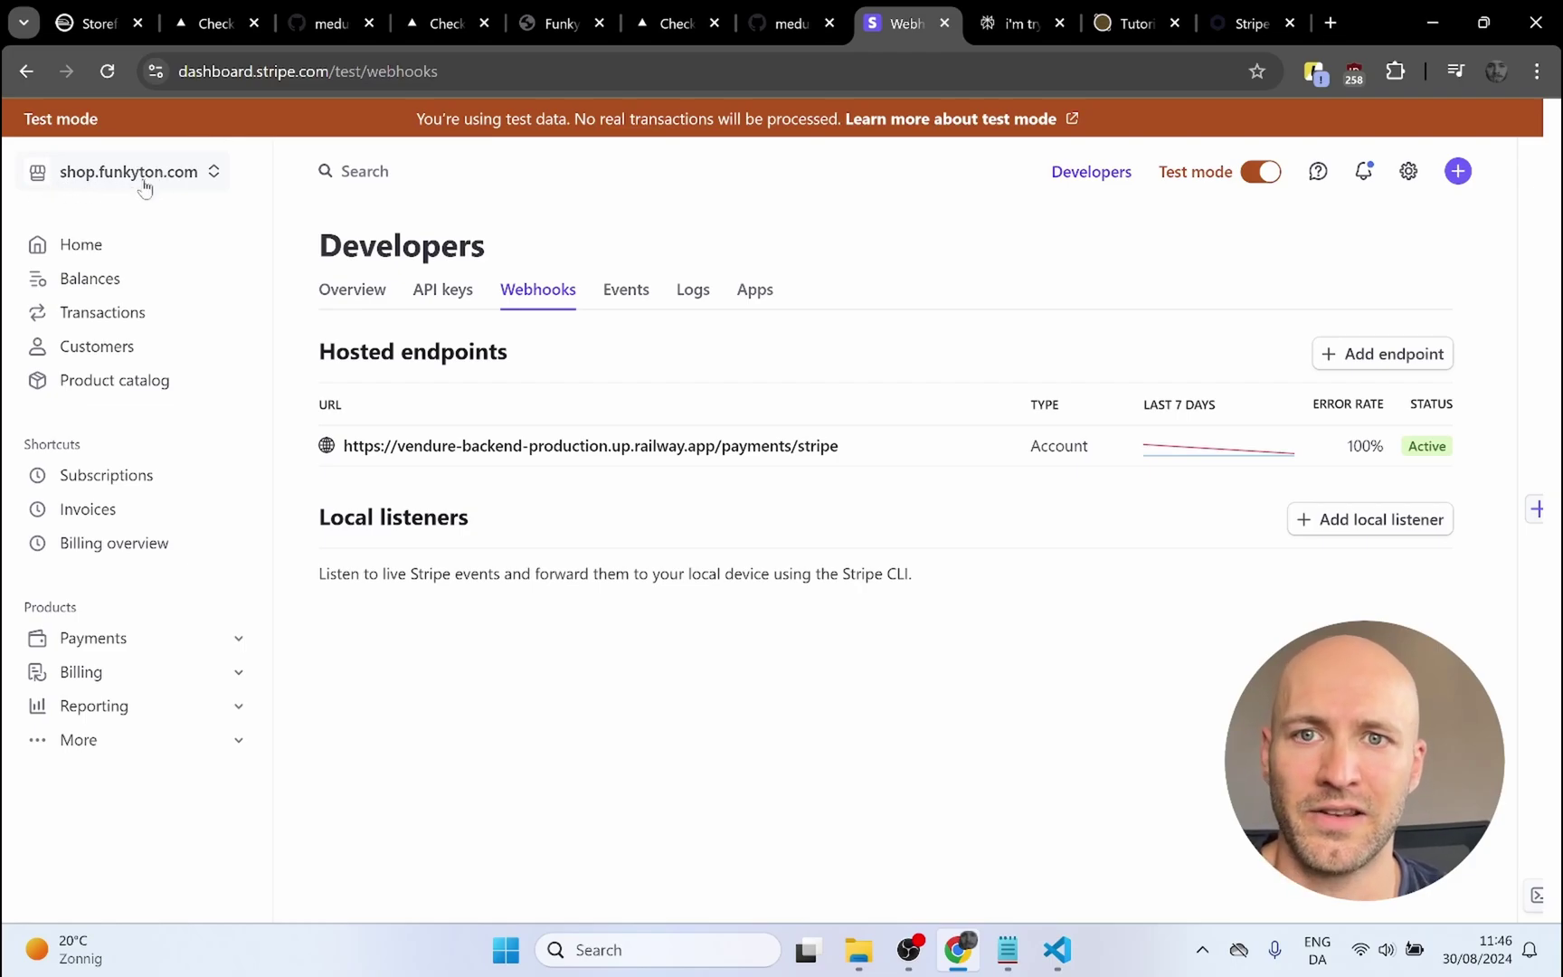
pyautogui.click(1240, 26)
pyautogui.click(1132, 25)
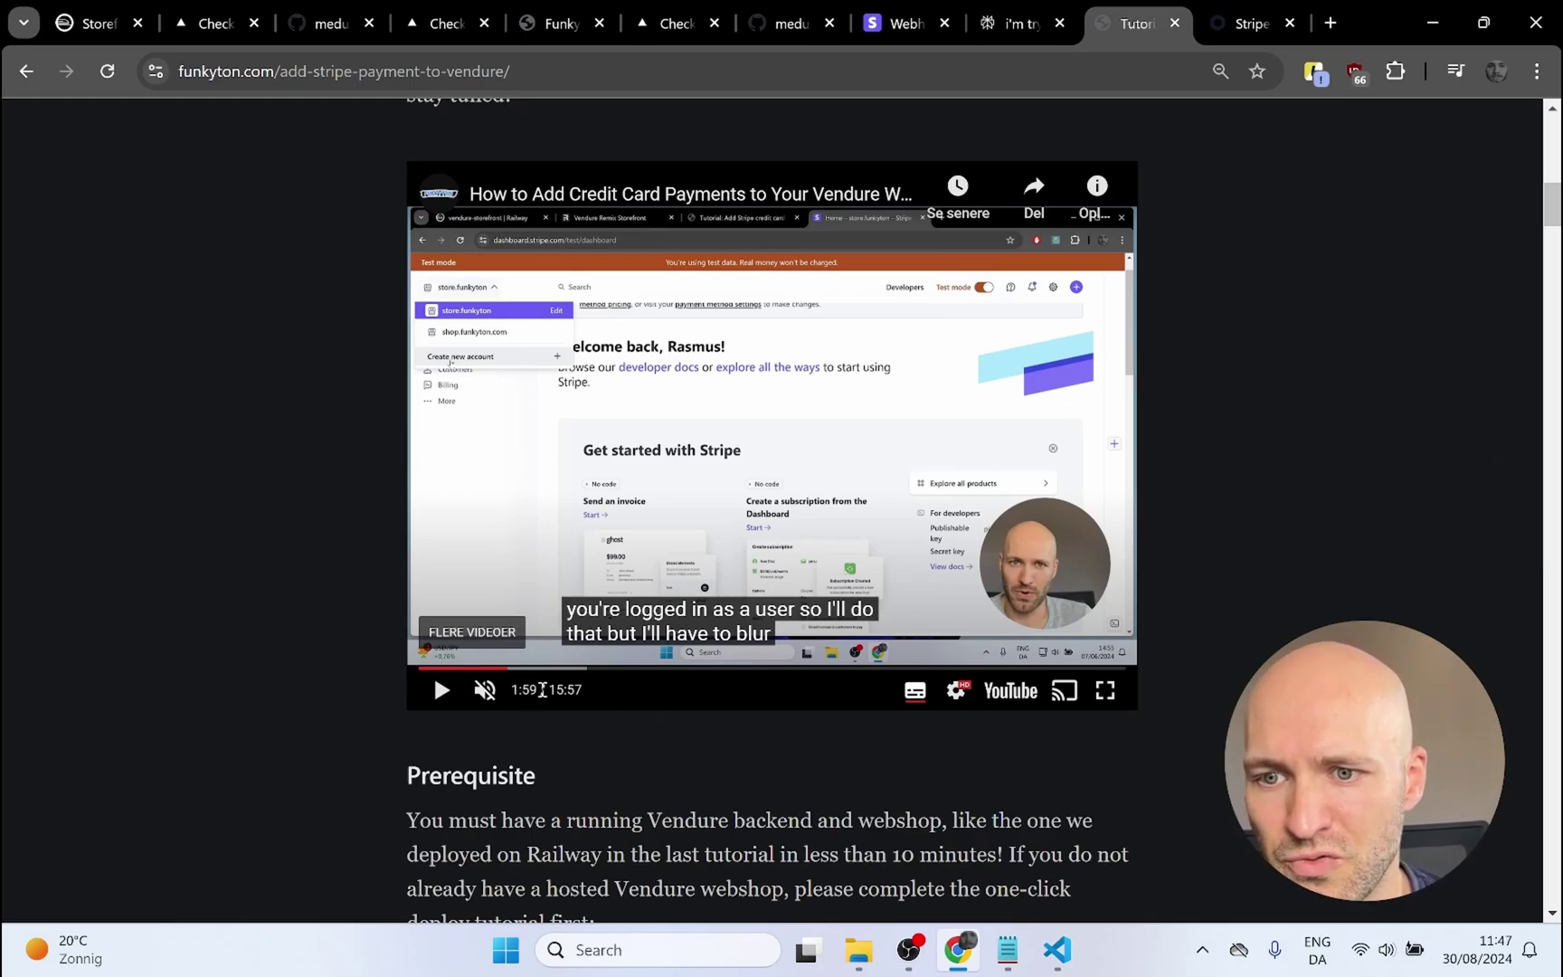
pyautogui.scroll(1, 296, 365)
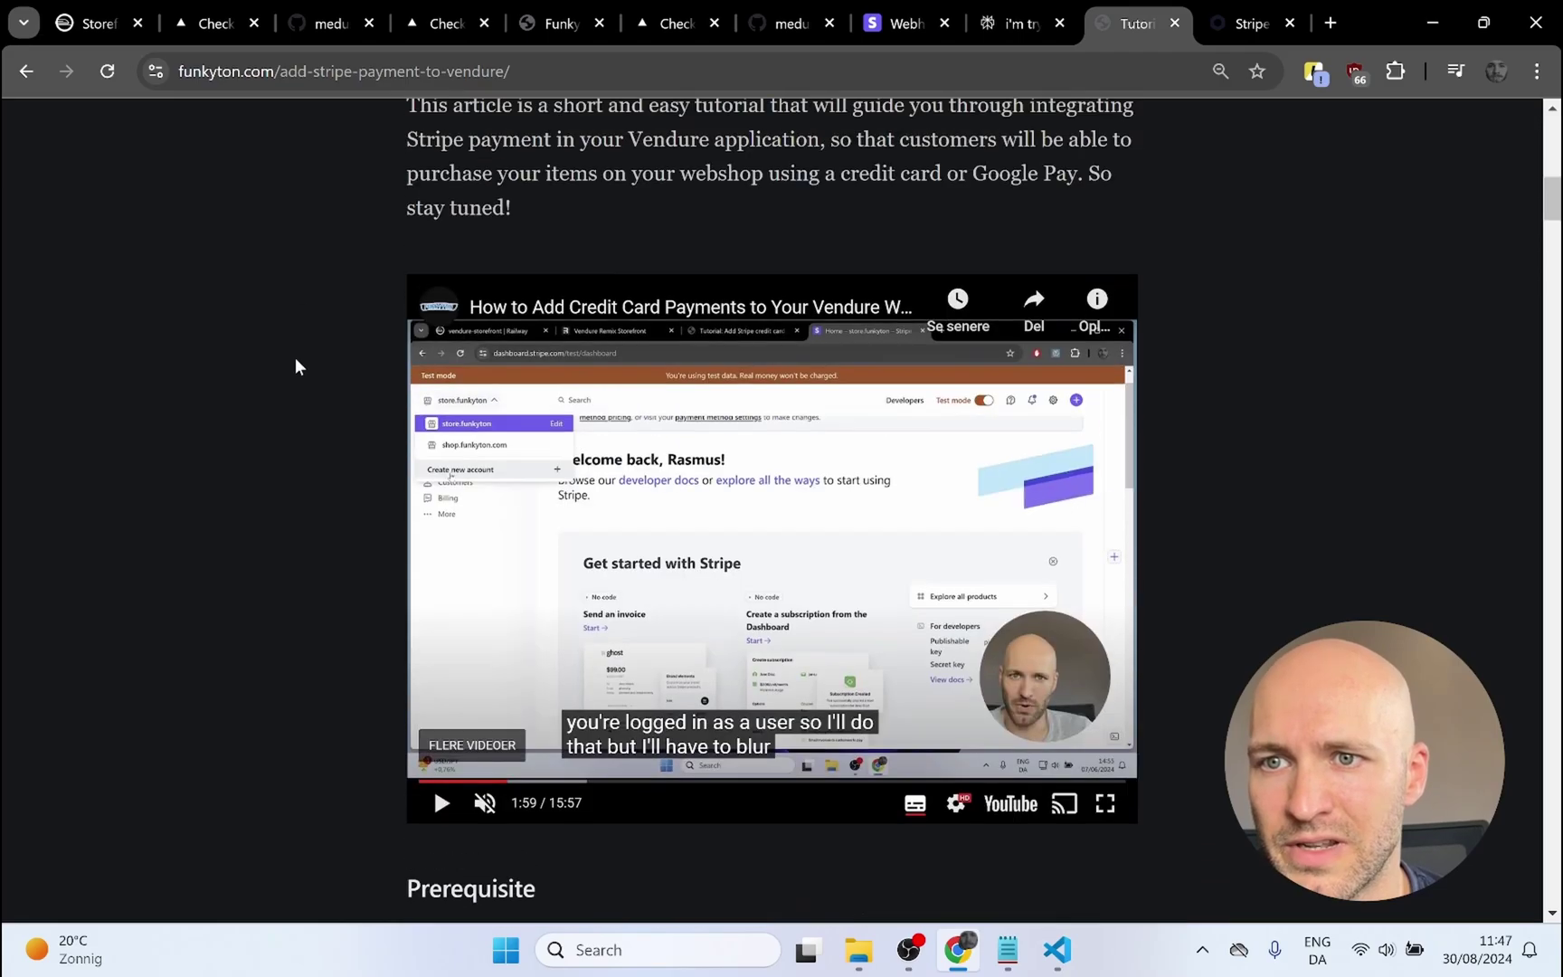
pyautogui.scroll(-3, 294, 357)
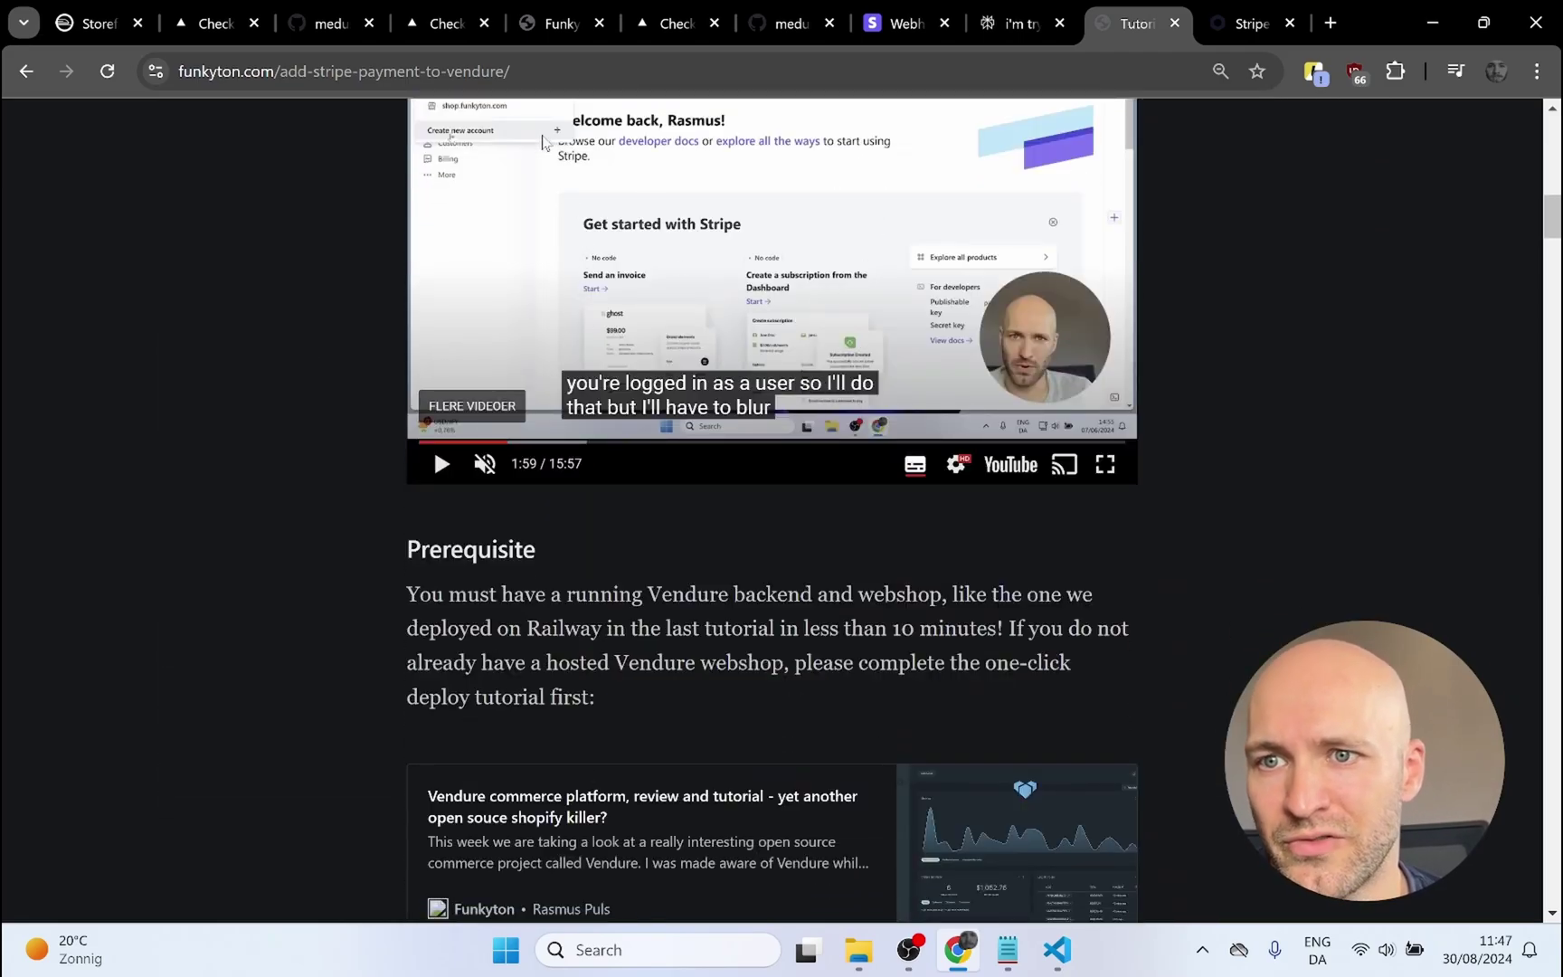
# - Return to the Stripe dashboard in test mode and open the Developers overview
pyautogui.click(905, 24)
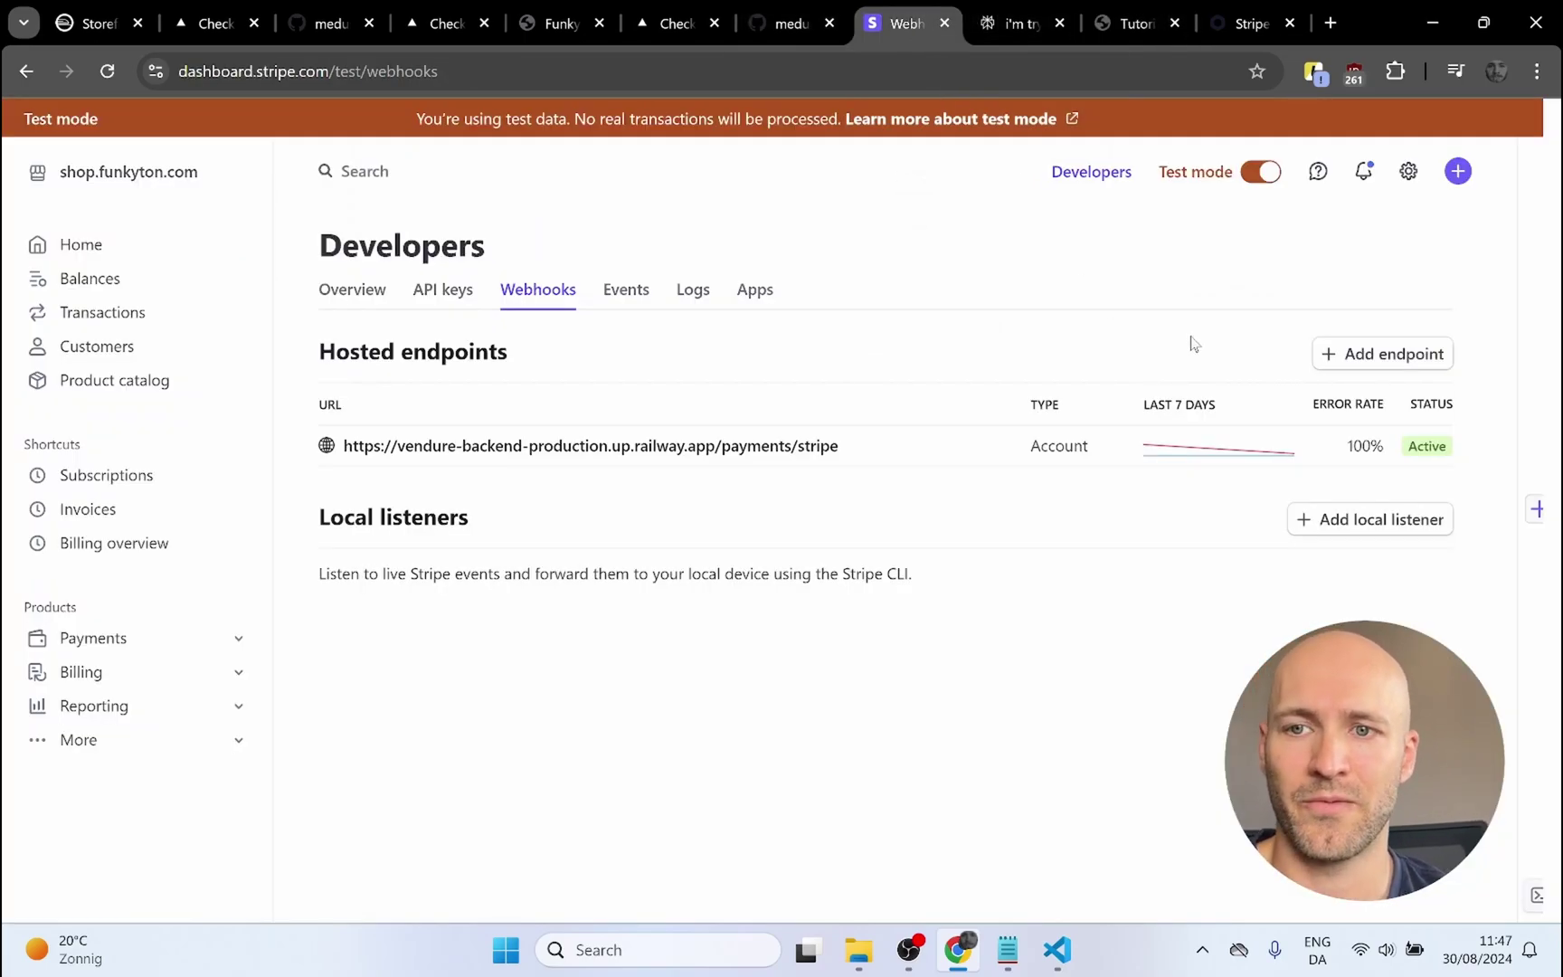
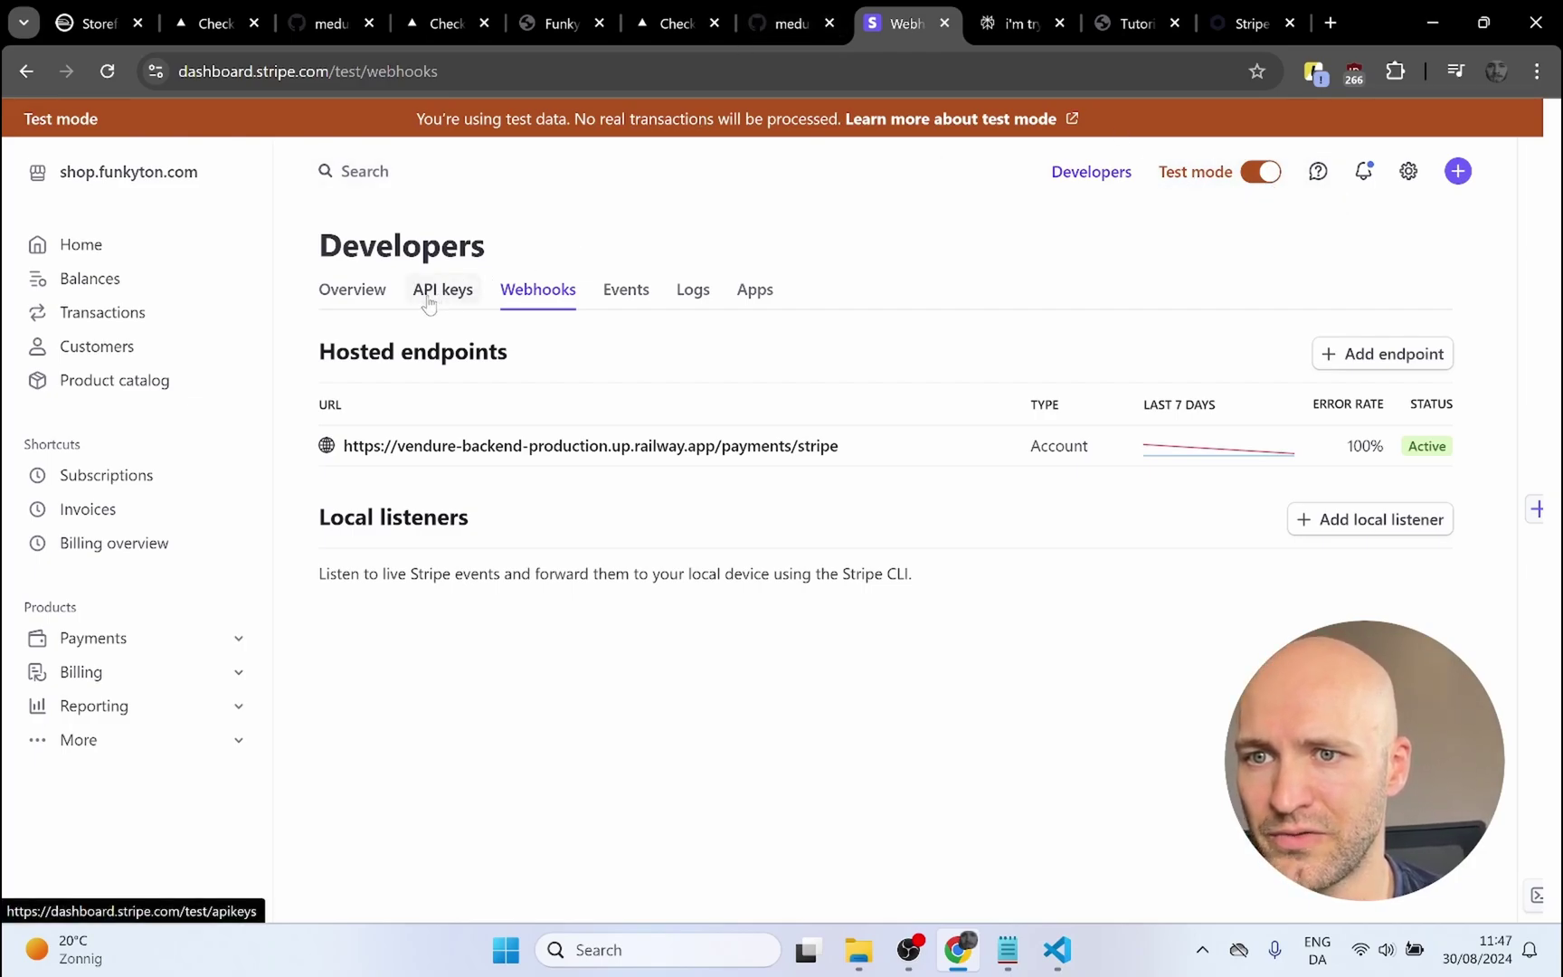
pyautogui.click(1088, 172)
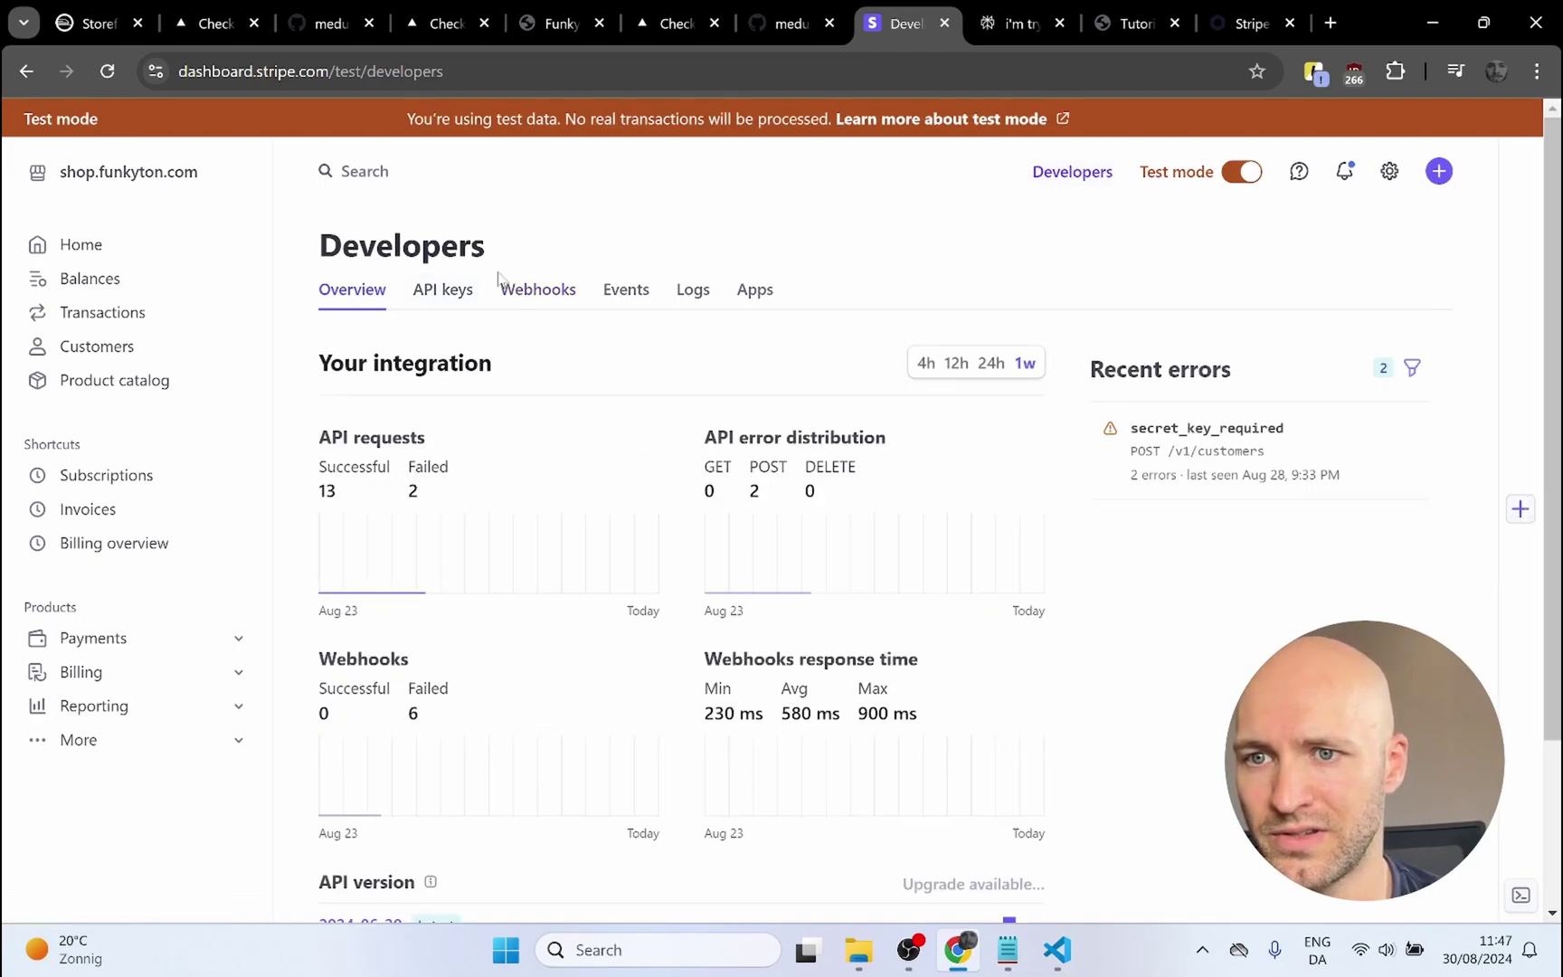
# - View the Stripe test API keys, and copy the STRIPE_API_KEY variable name from the boilerplate's medusa-config.js on GitHub
pyautogui.click(452, 291)
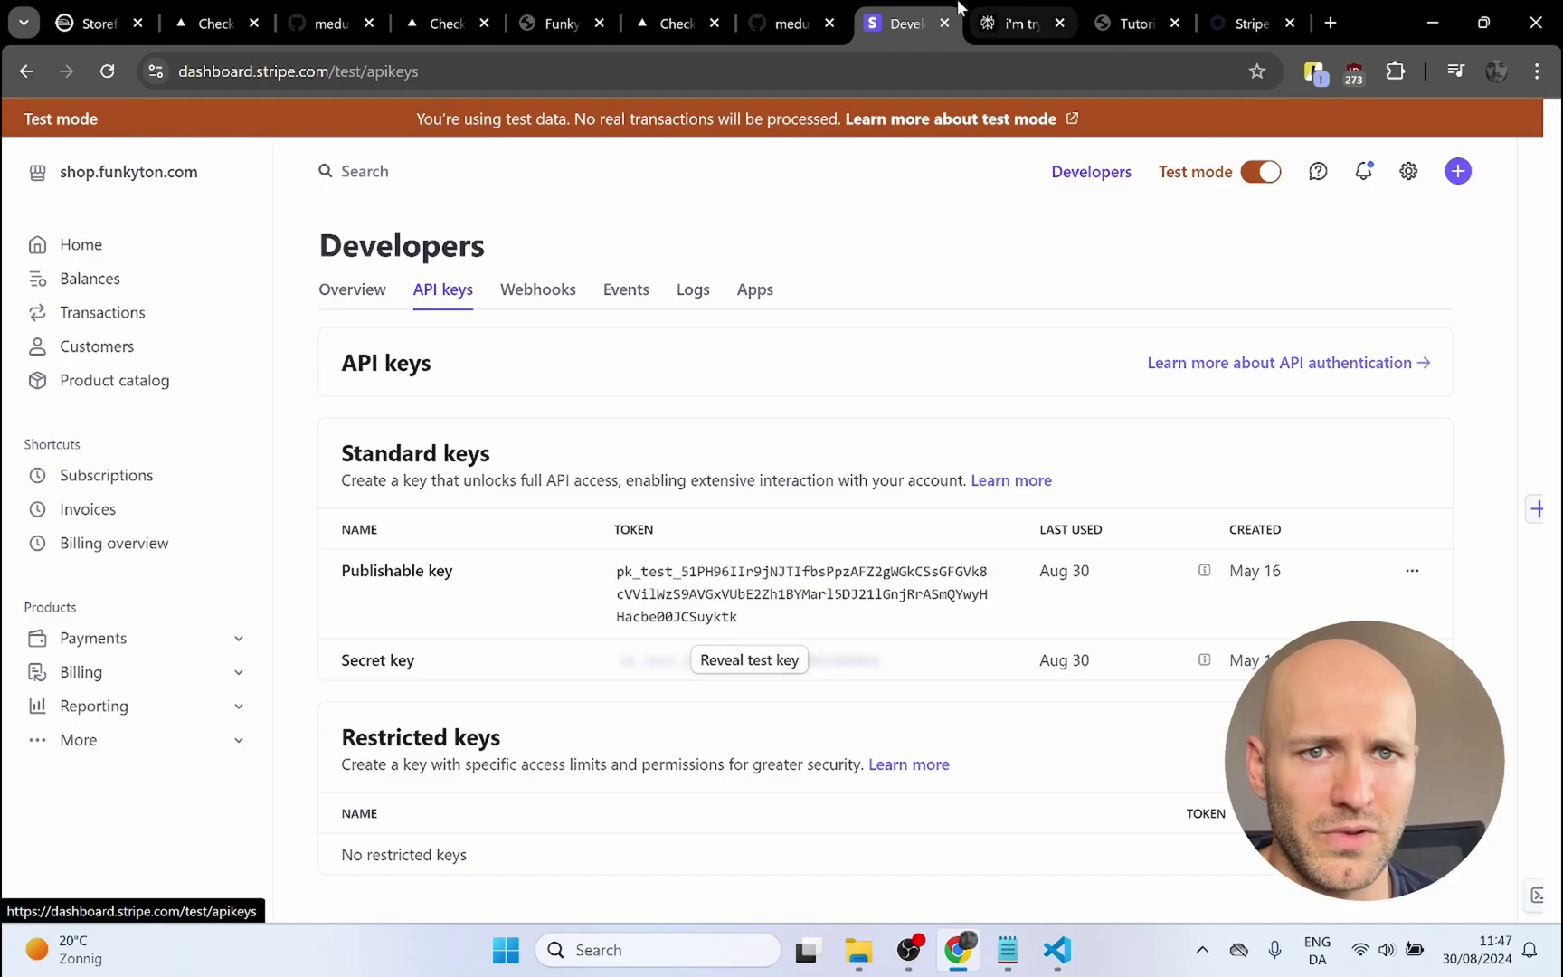
pyautogui.click(794, 32)
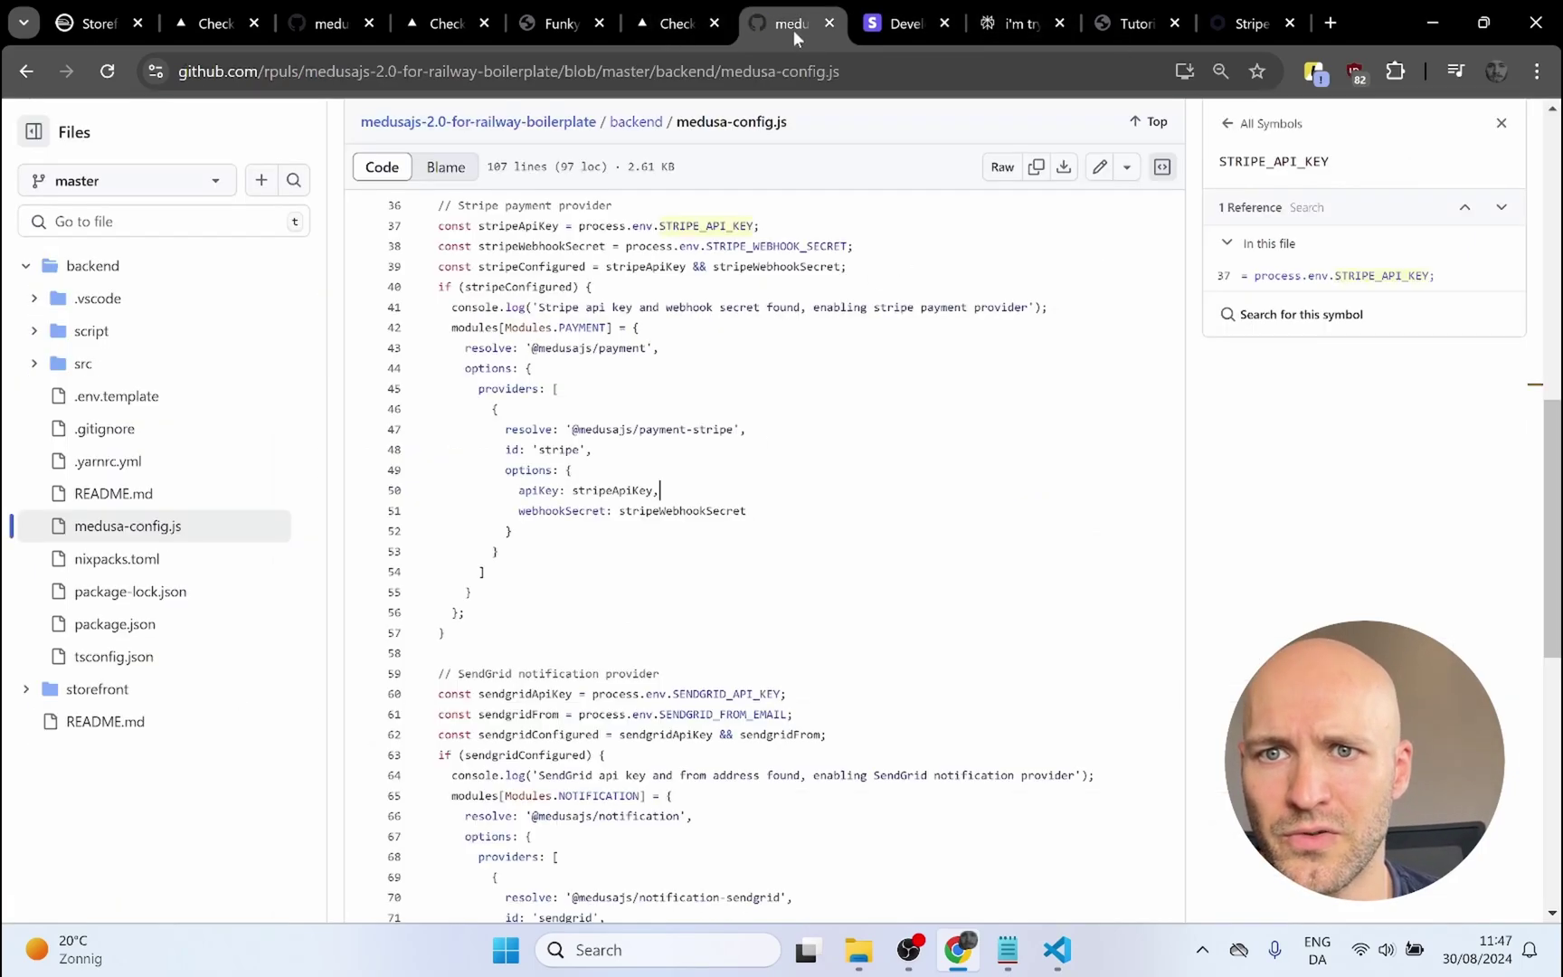
pyautogui.click(760, 226)
pyautogui.moveTo(660, 225); pyautogui.dragTo(759, 227)
pyautogui.hotkey('ctrl', 'c')
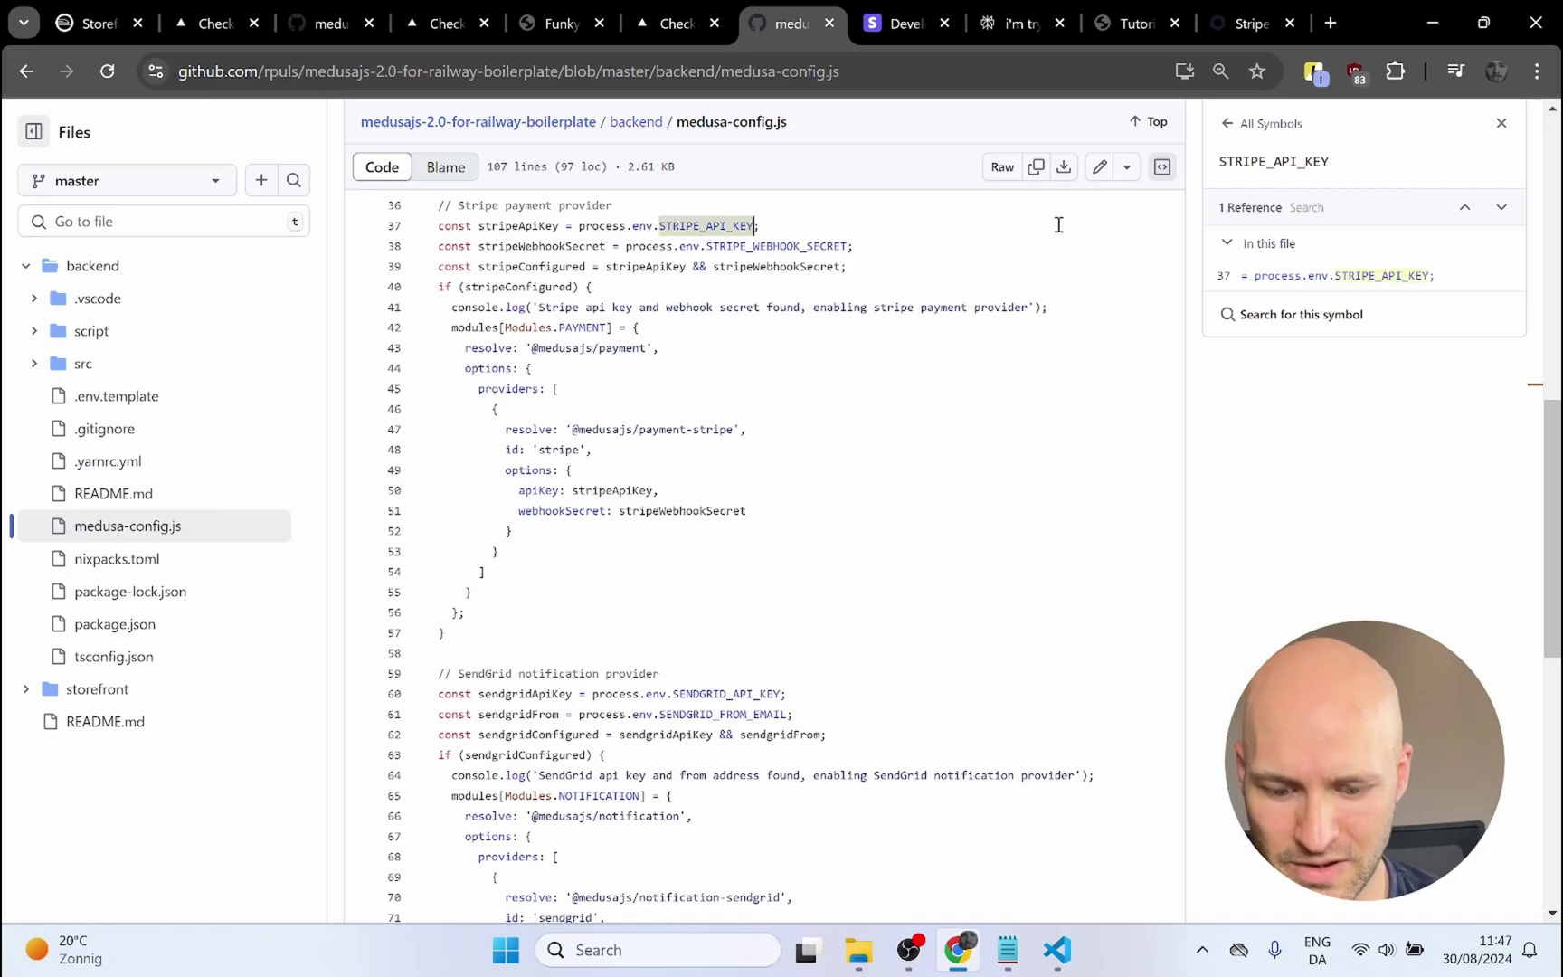
# - Switch to the Railway project and start a new variable named STRIPE_API_KEY on the Backend service
pyautogui.click(92, 23)
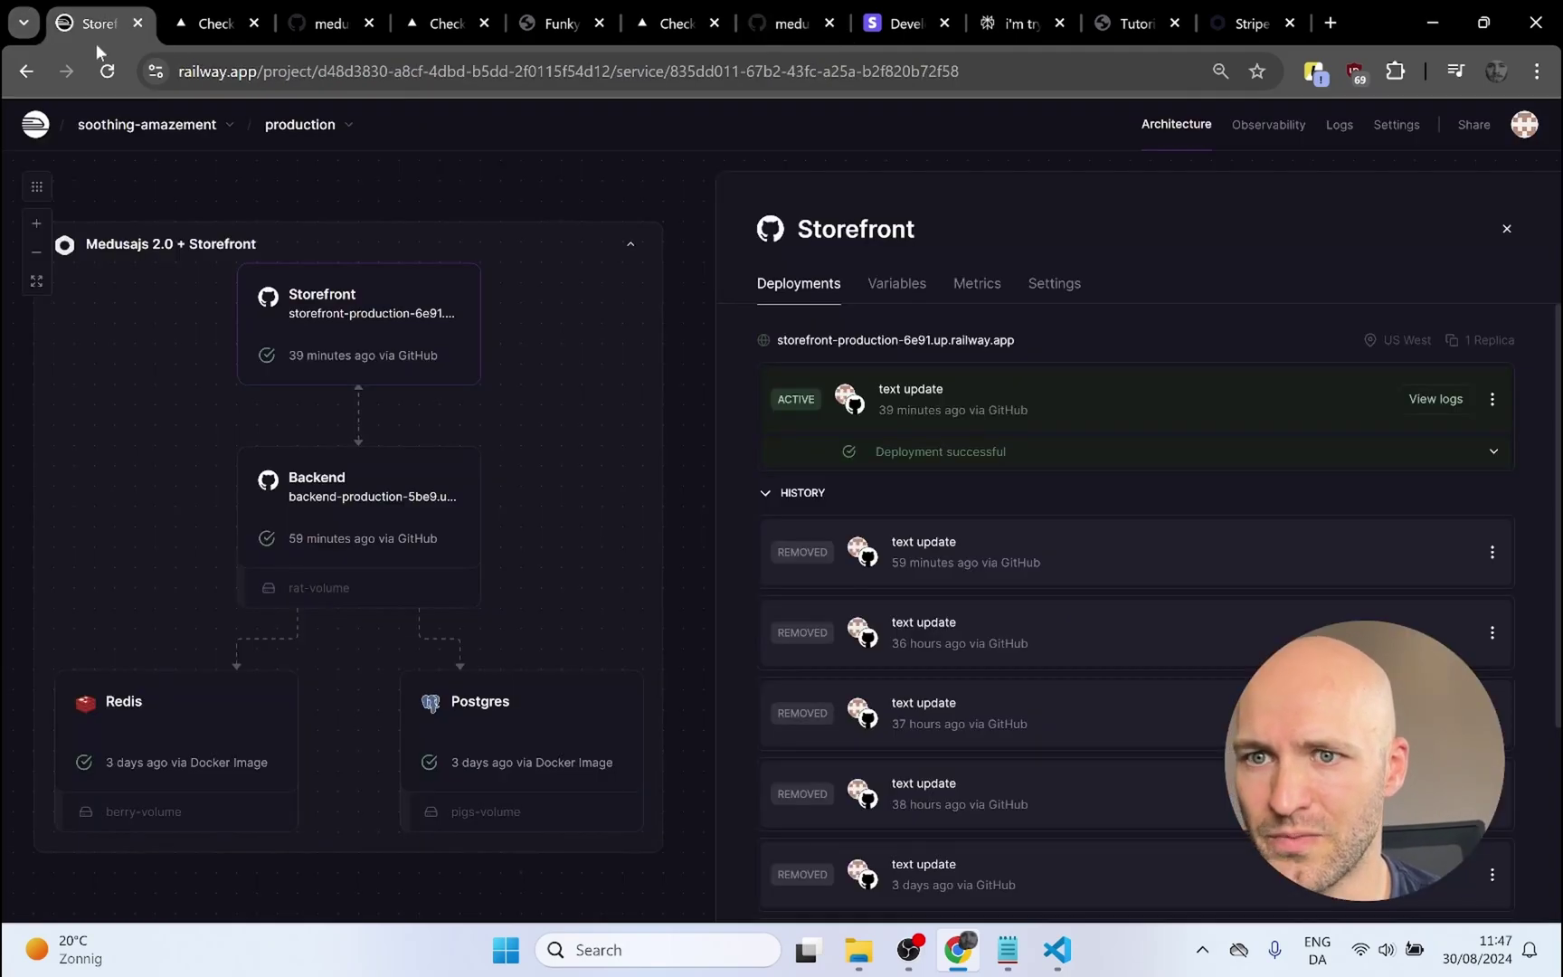
pyautogui.click(321, 499)
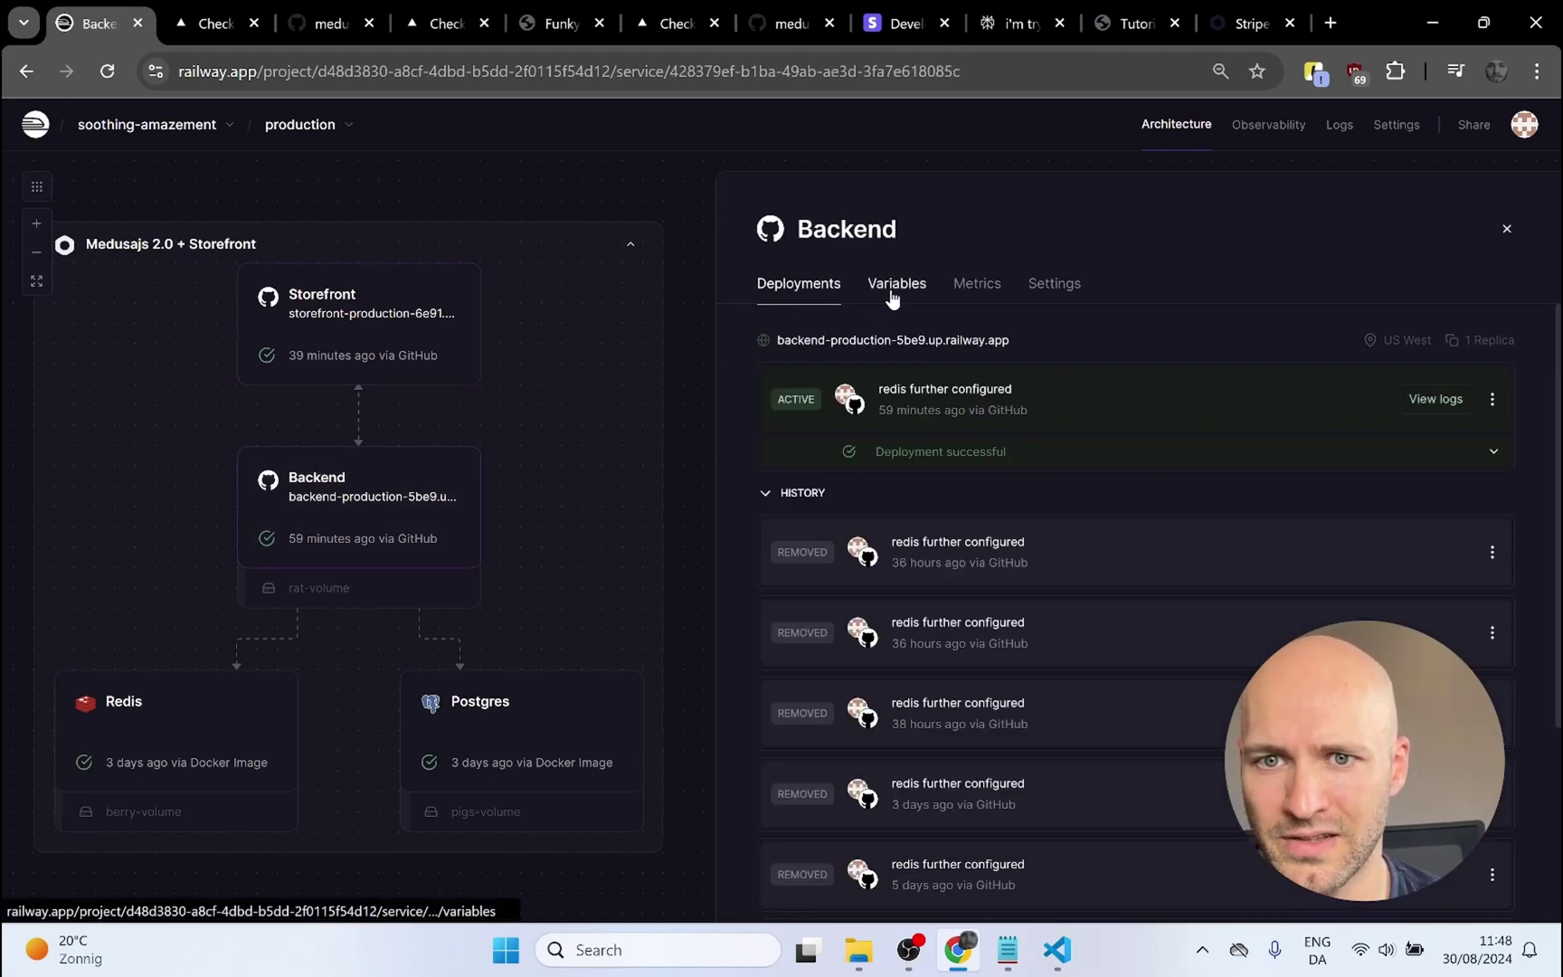
pyautogui.click(894, 284)
pyautogui.click(1452, 347)
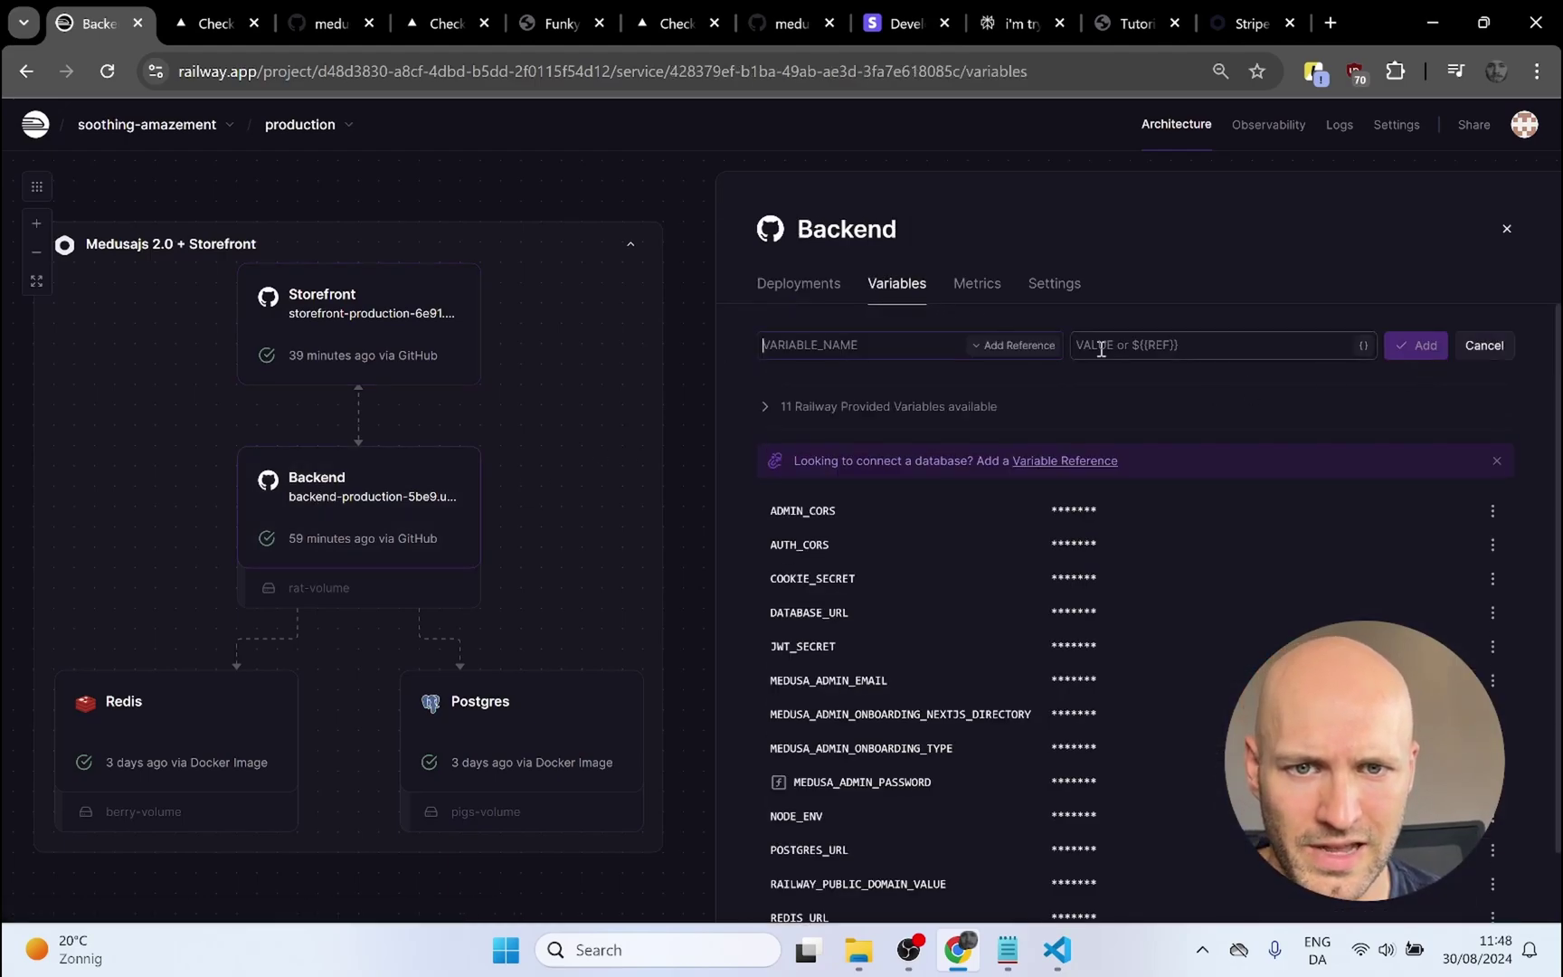
pyautogui.hotkey('ctrl', 'v')
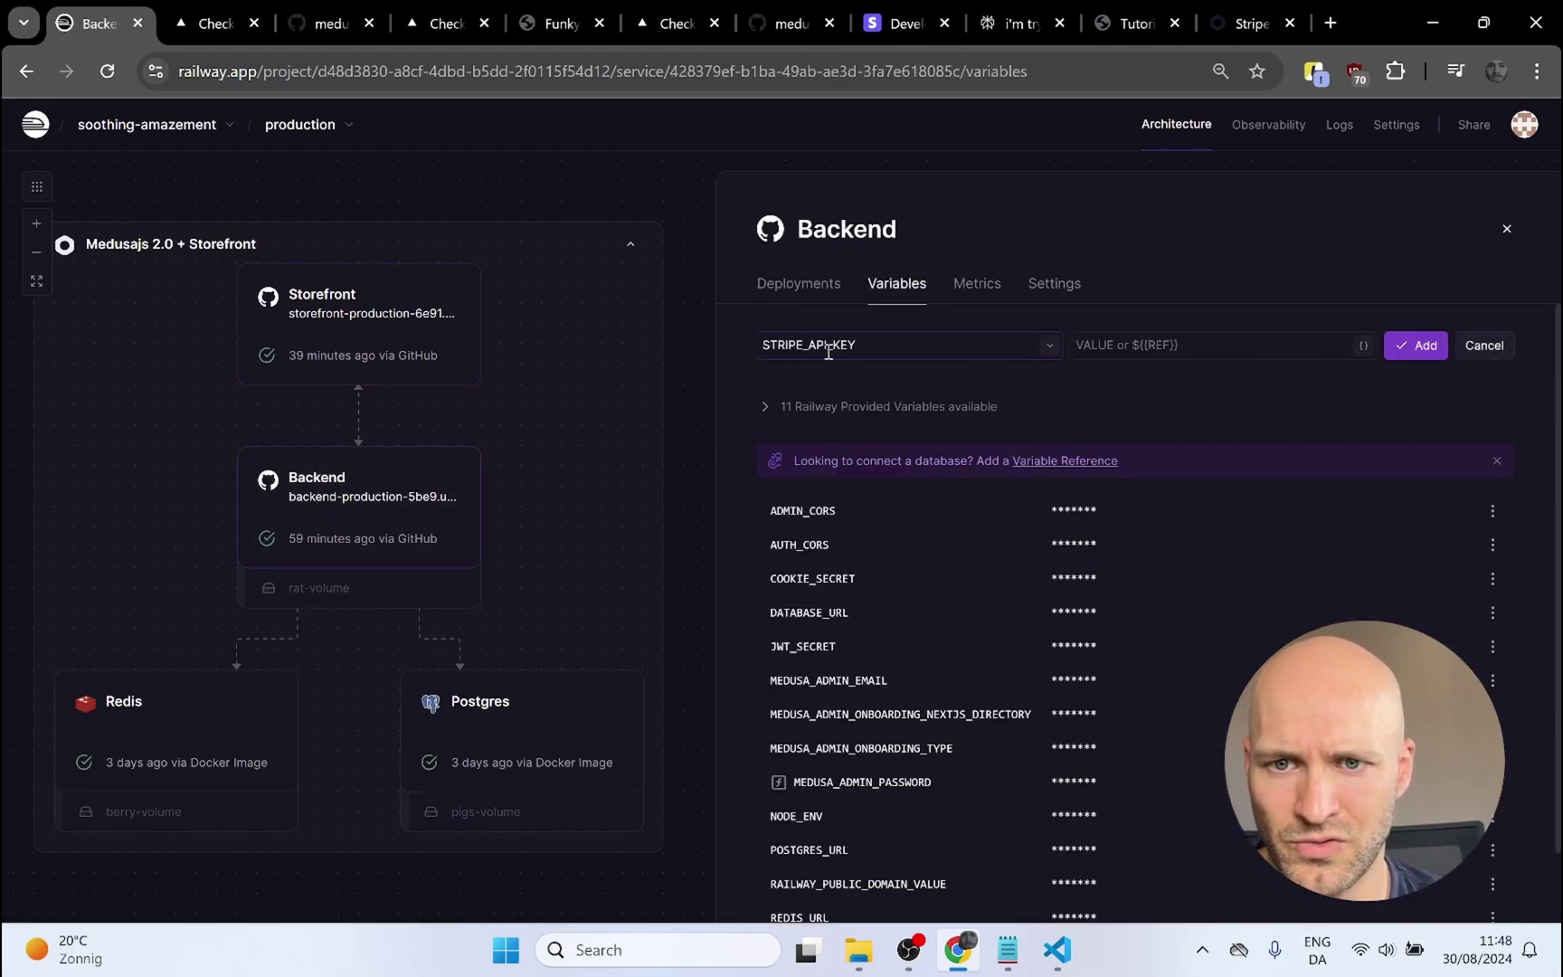
# - Reveal and copy the test secret key in Stripe and add it as the value of the Backend's STRIPE_API_KEY variable in Railway
pyautogui.click(898, 28)
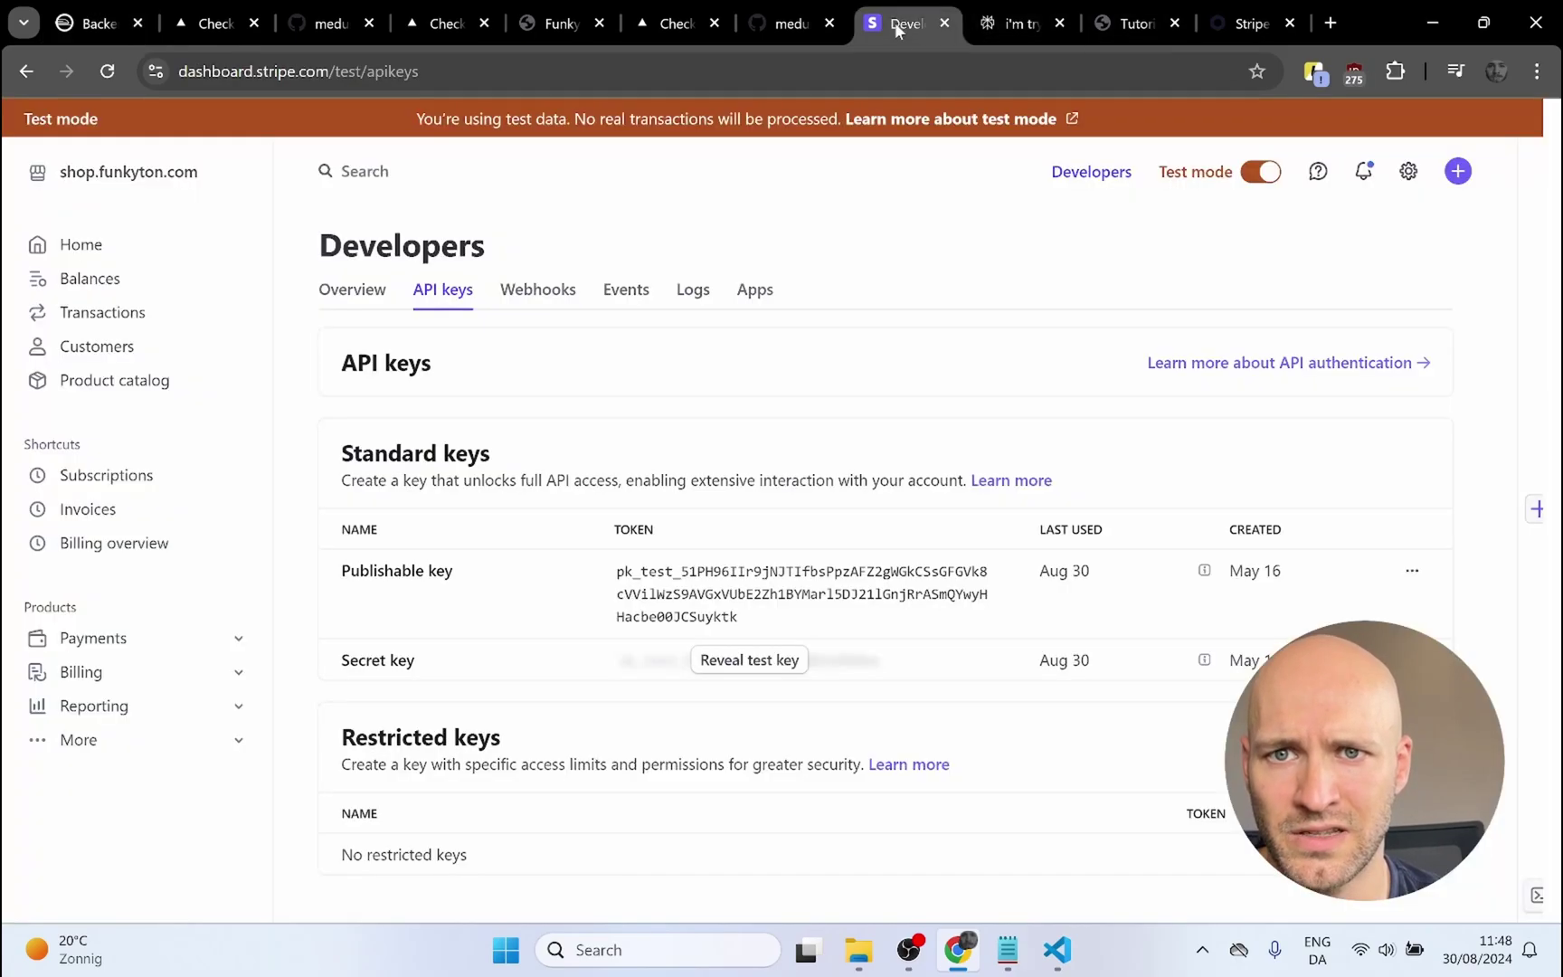
pyautogui.click(717, 668)
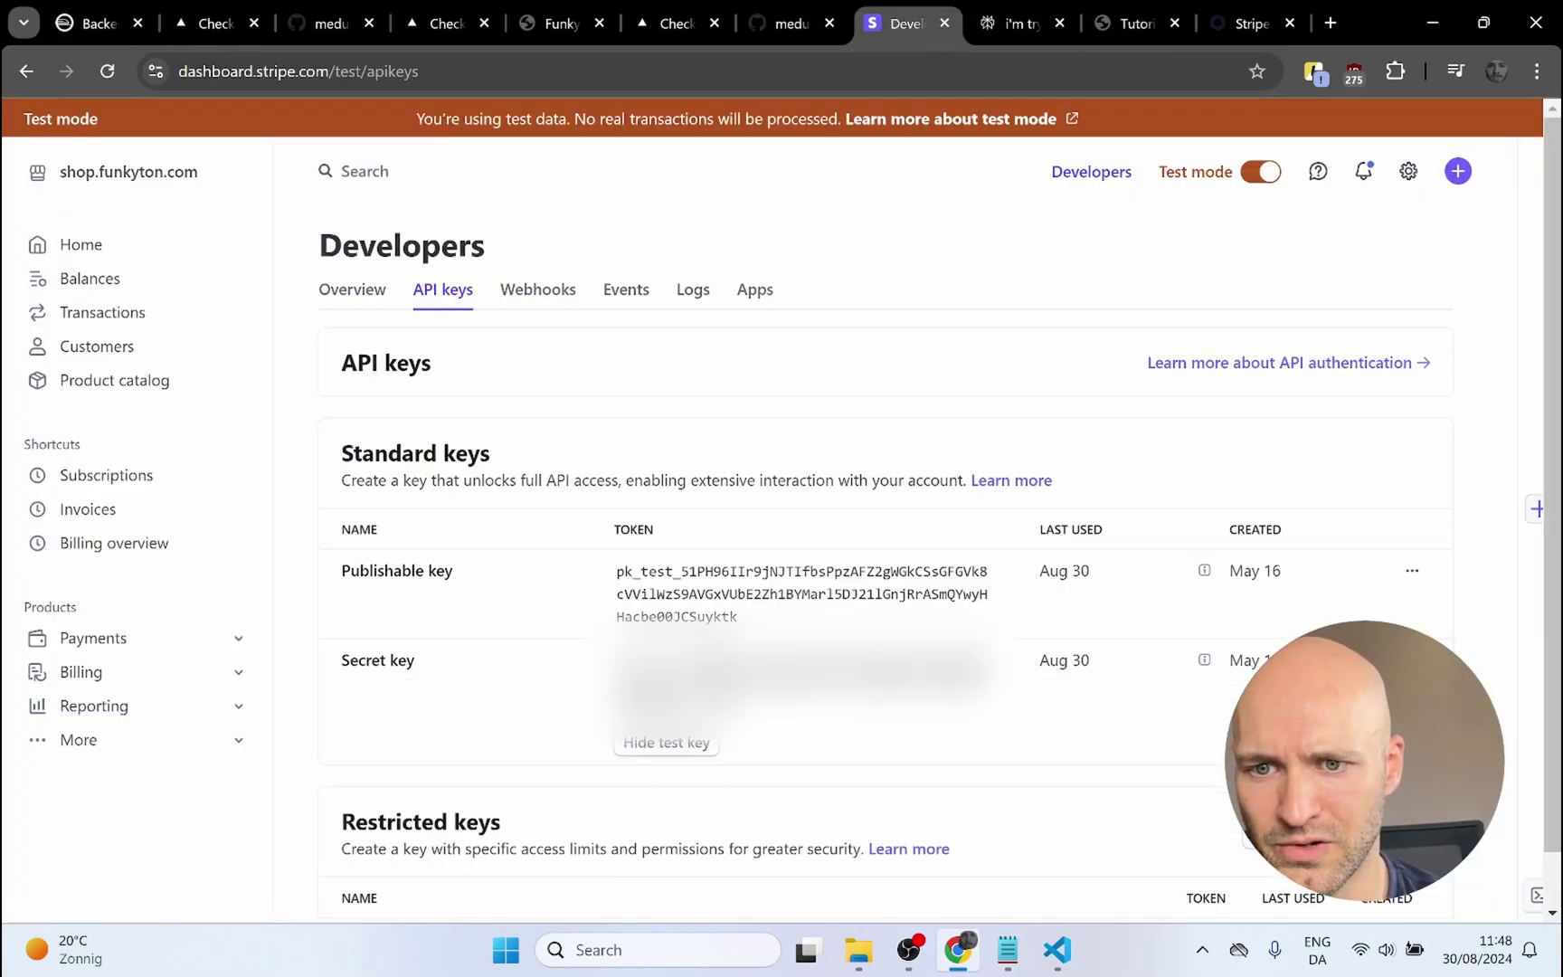
pyautogui.click(996, 679)
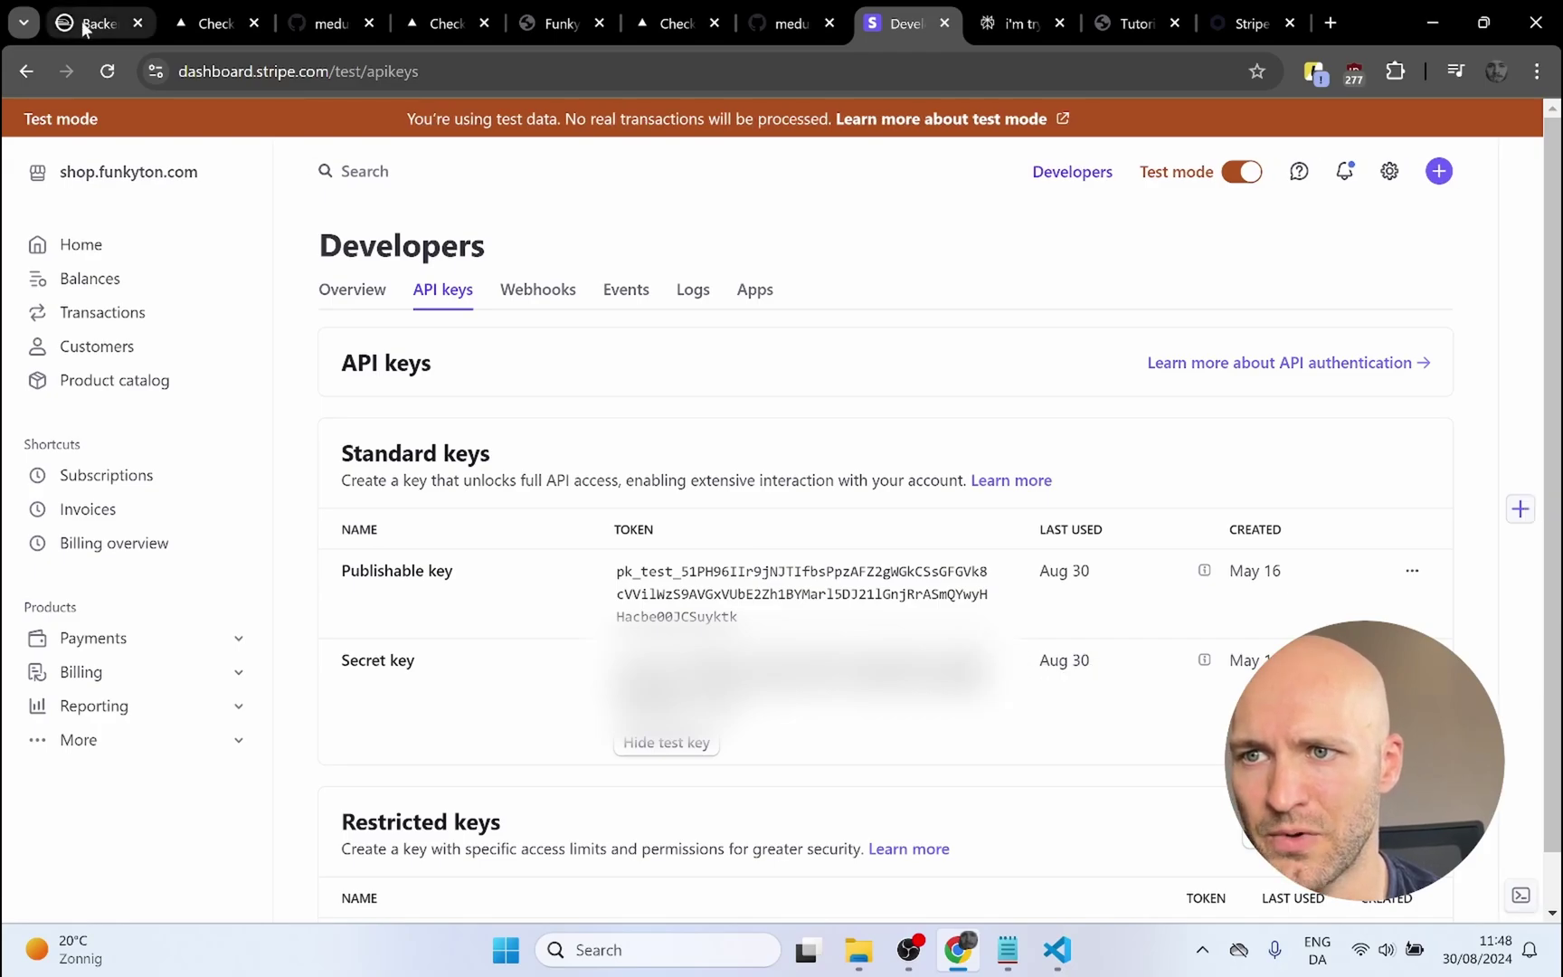
pyautogui.click(86, 27)
pyautogui.hotkey('ctrl', 'v')
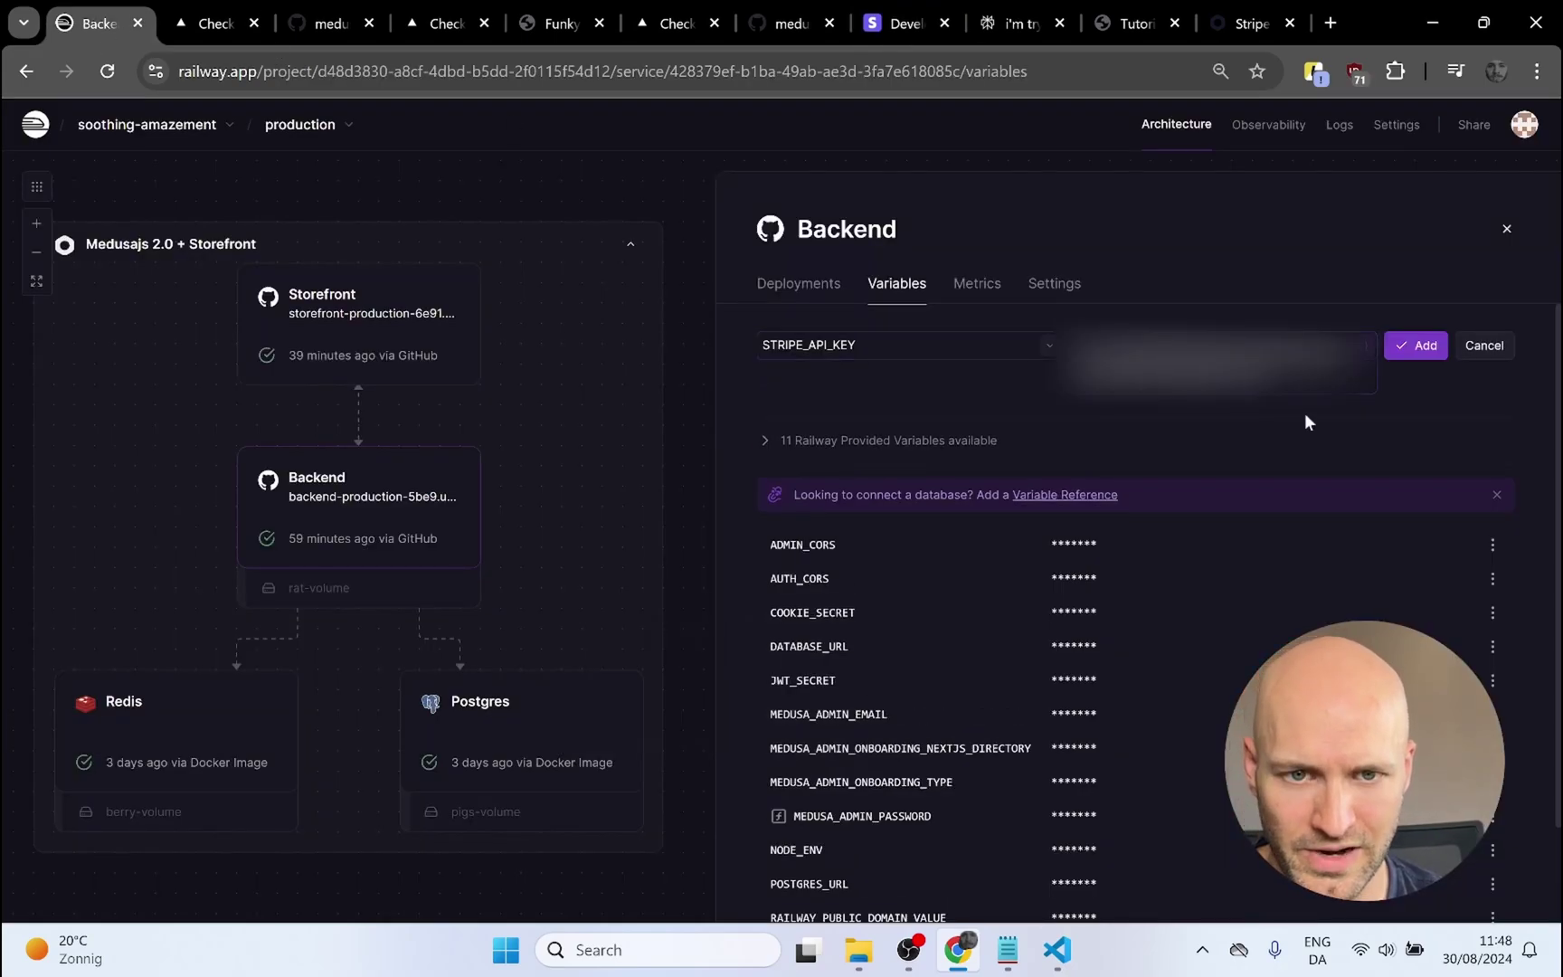
pyautogui.click(1427, 349)
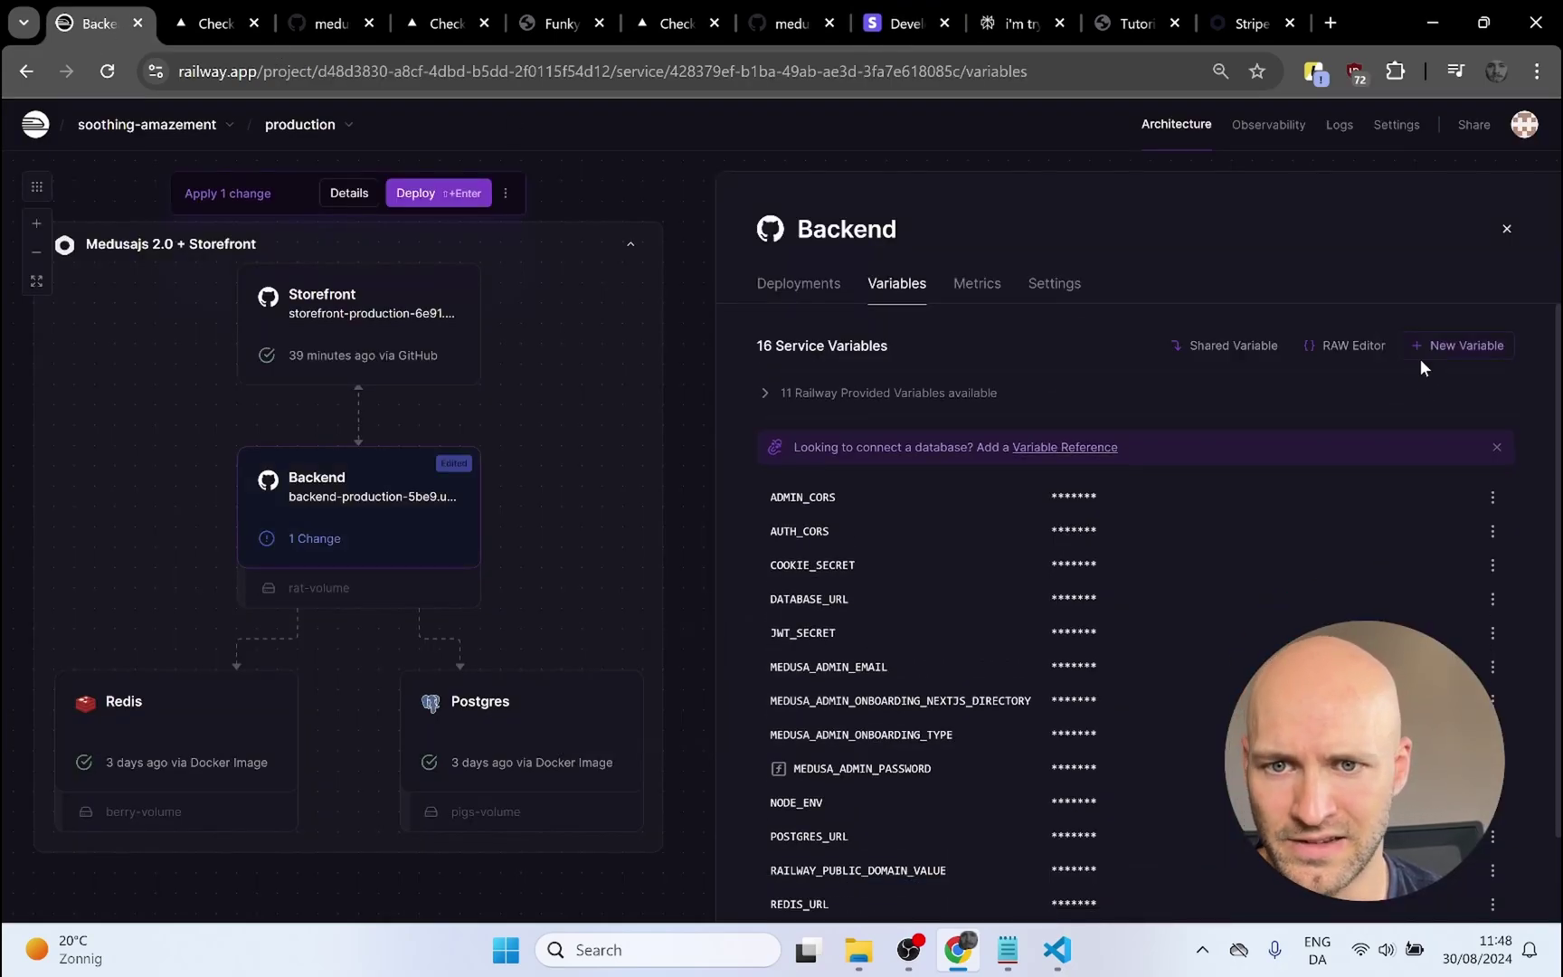
# - Copy the Backend service's public domain from its deployments in Railway
pyautogui.click(804, 286)
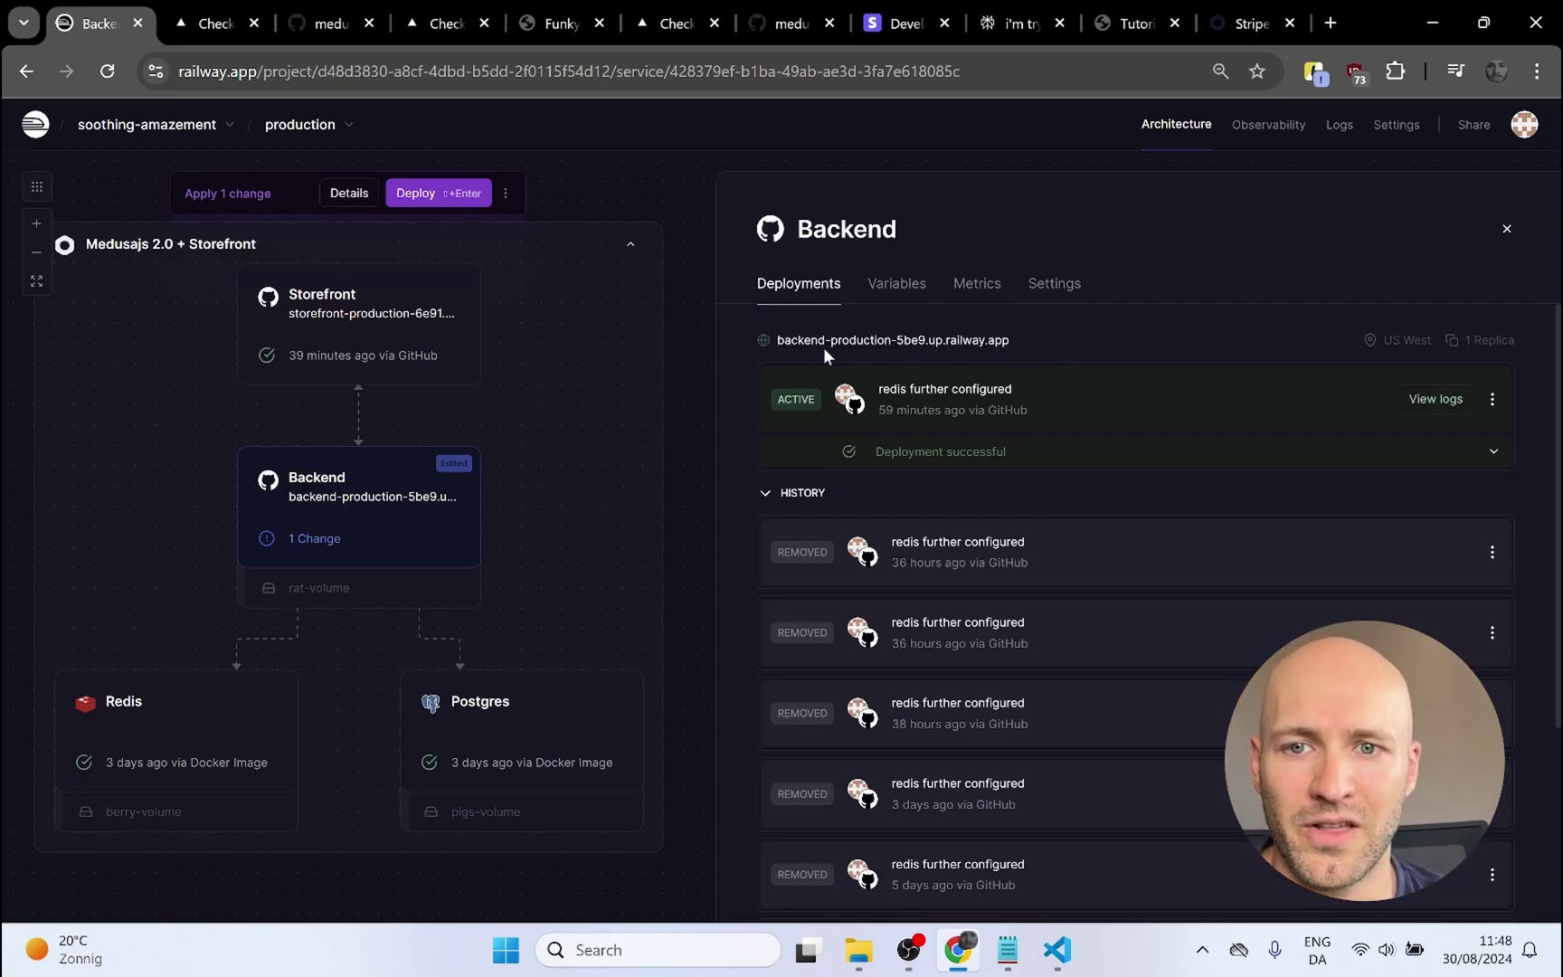
pyautogui.moveTo(1045, 345); pyautogui.dragTo(782, 345)
pyautogui.hotkey('ctrl', 'c')
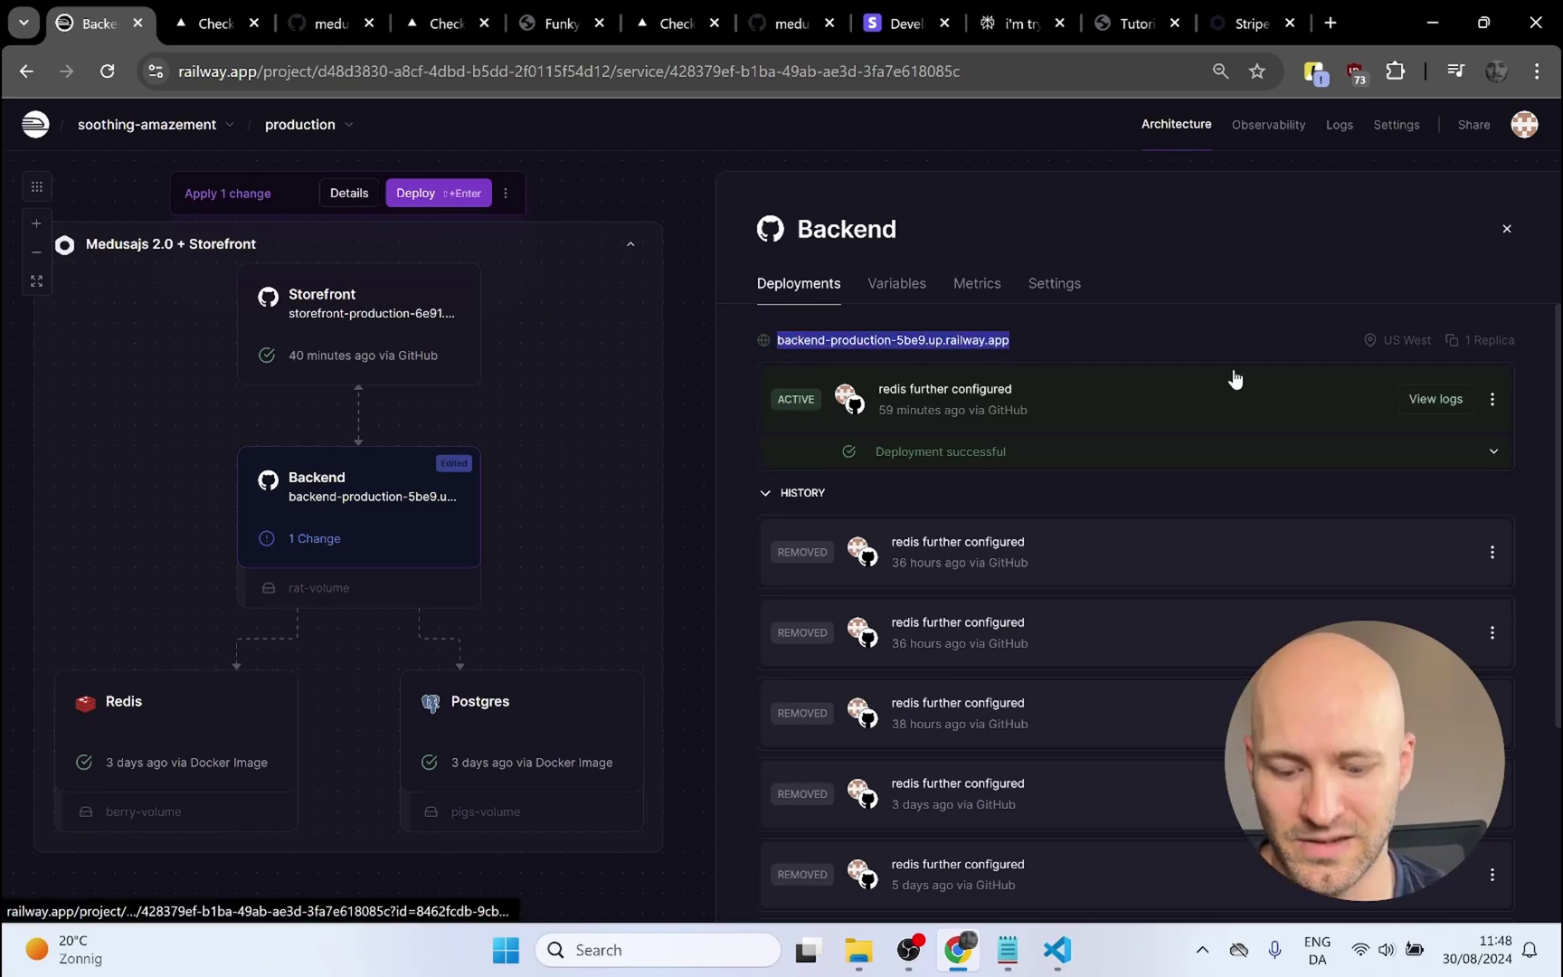
pyautogui.click(884, 31)
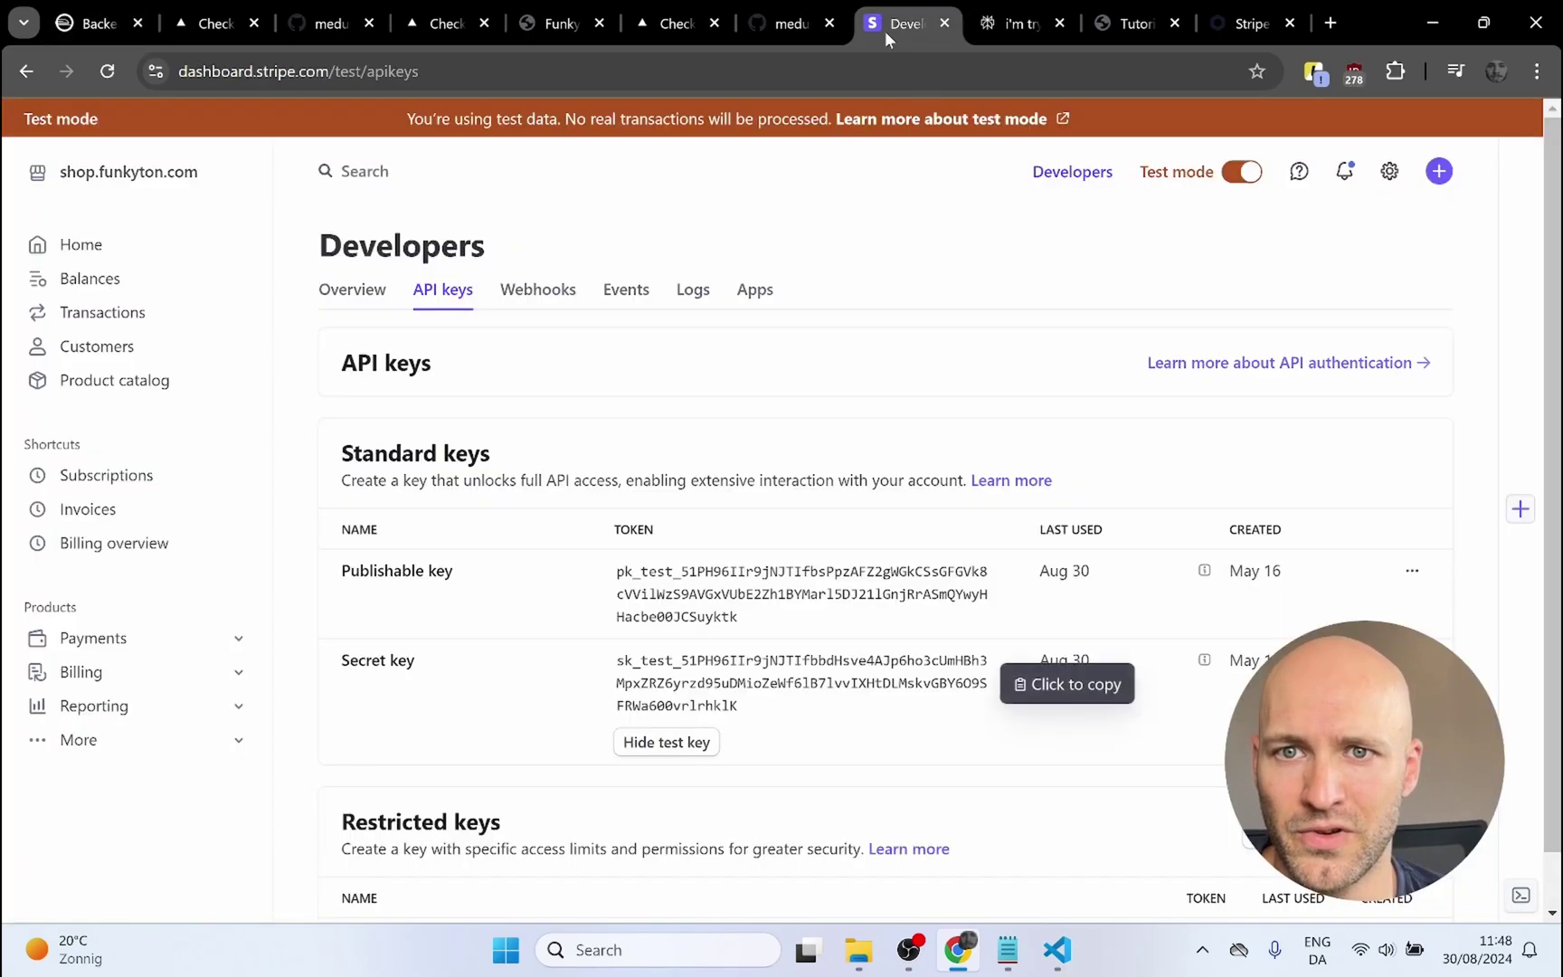
pyautogui.click(531, 299)
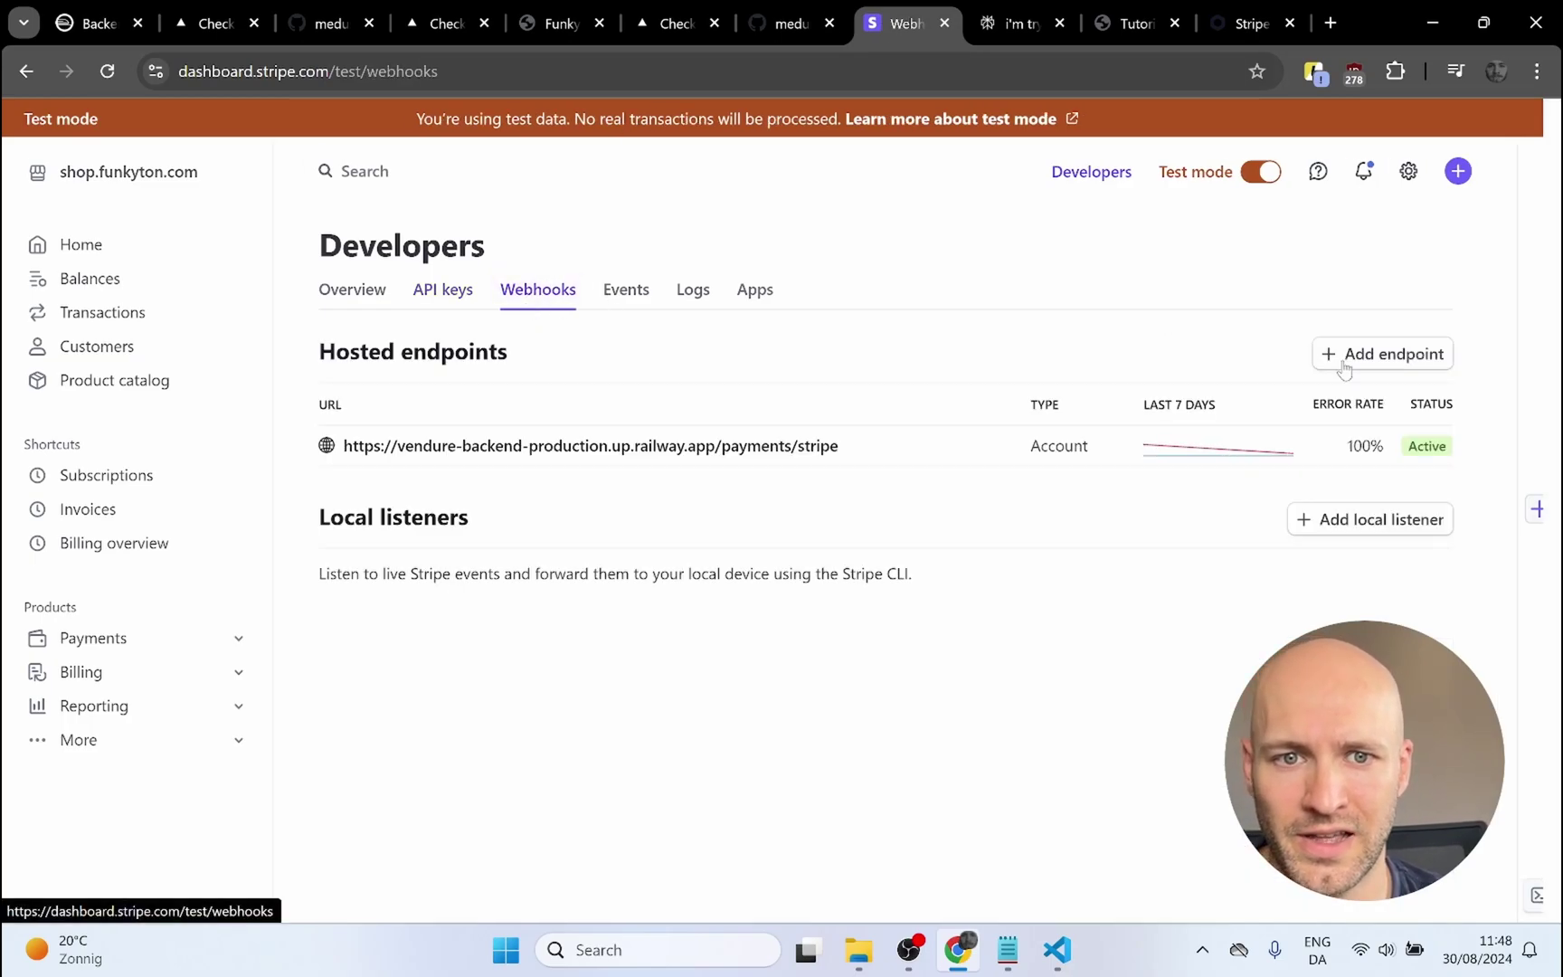
pyautogui.click(1355, 362)
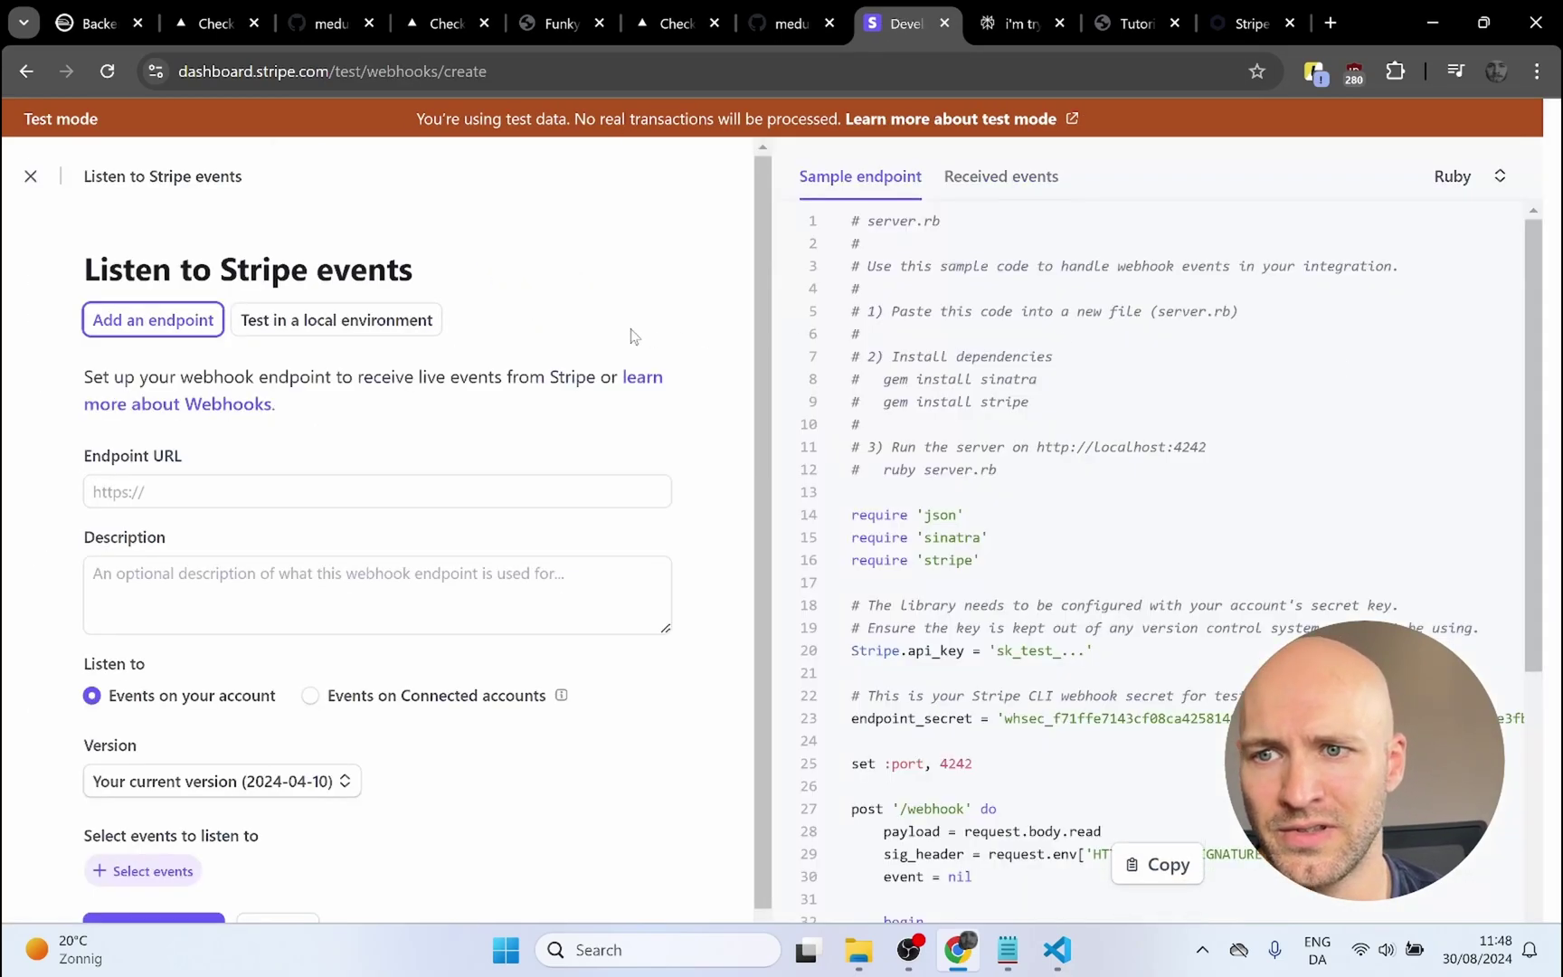
pyautogui.click(154, 489)
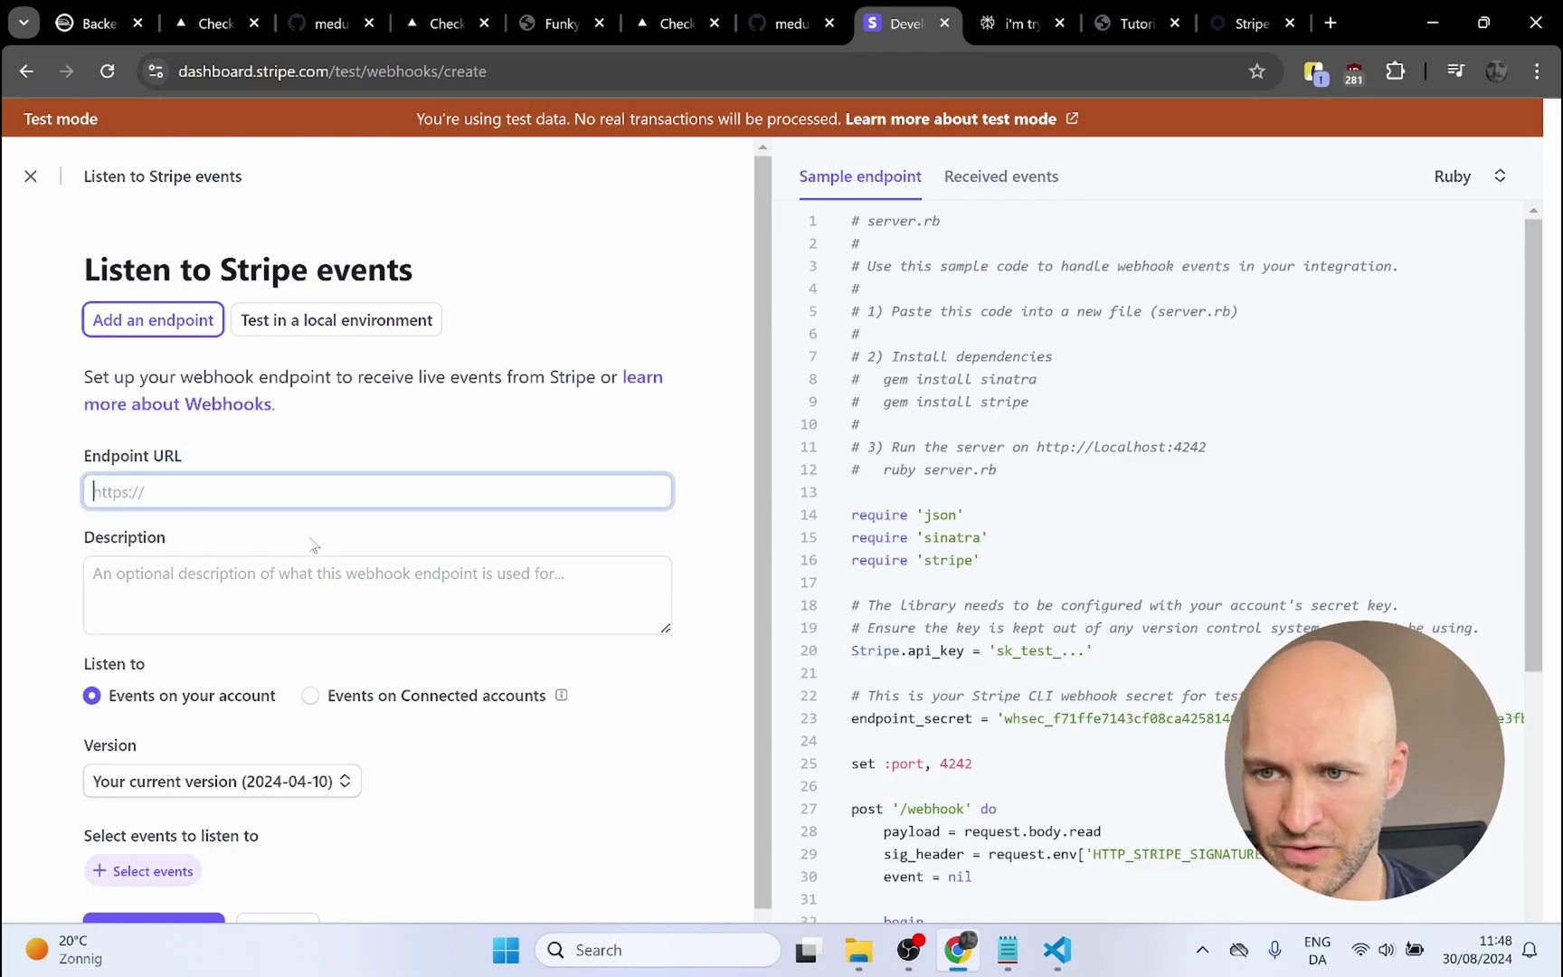
pyautogui.hotkey('ctrl', 'v')
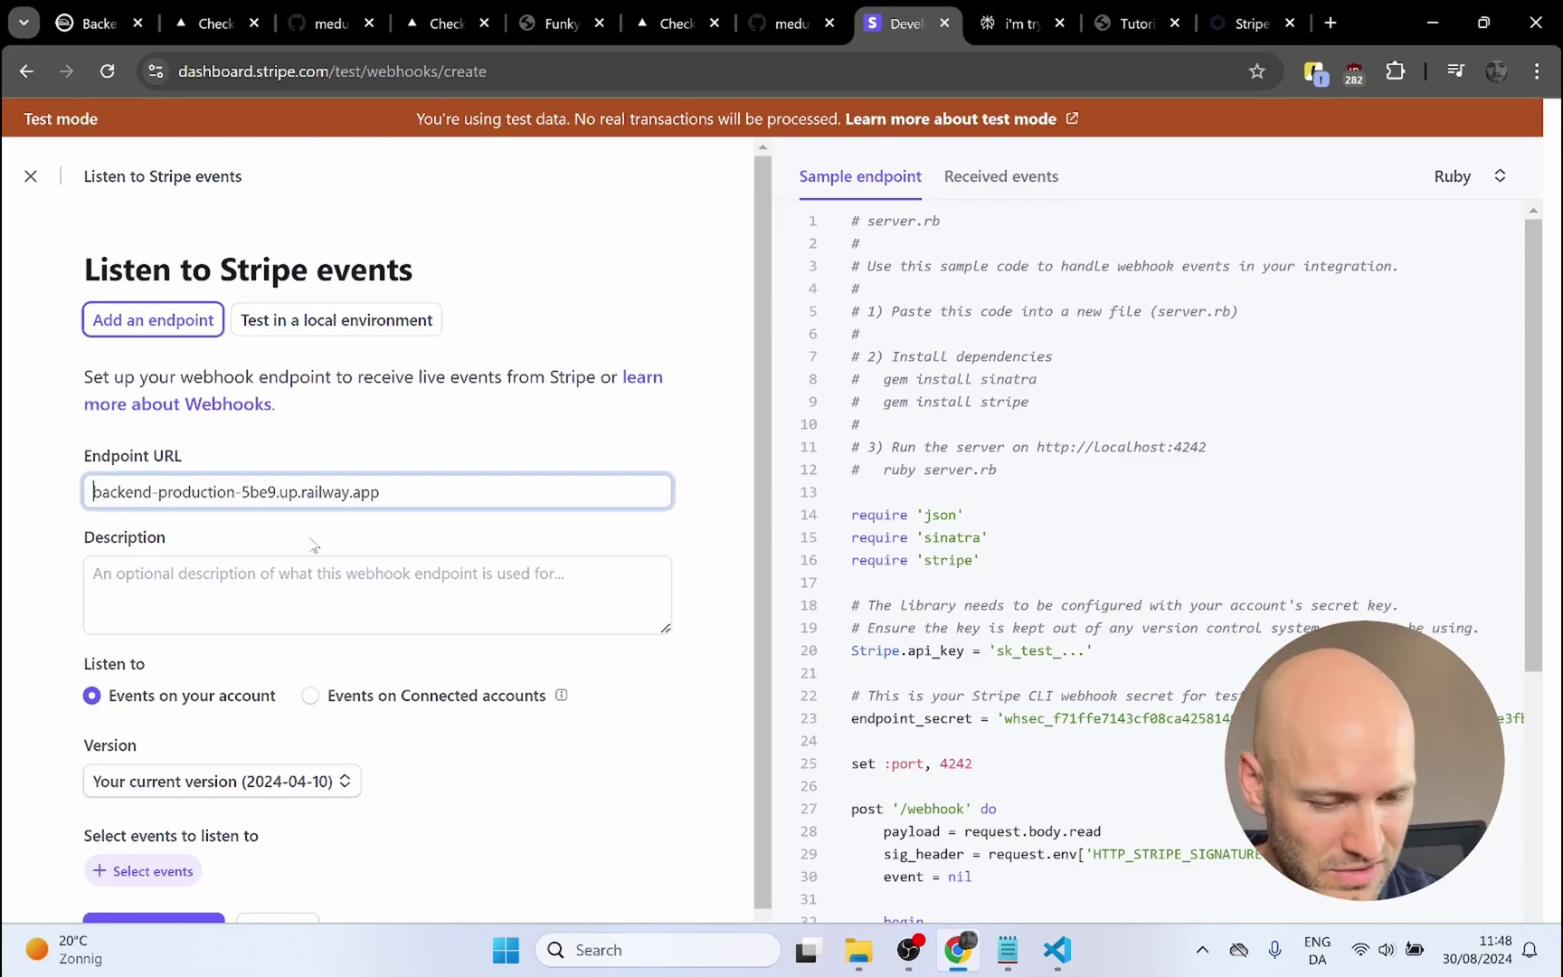
pyautogui.write('https')
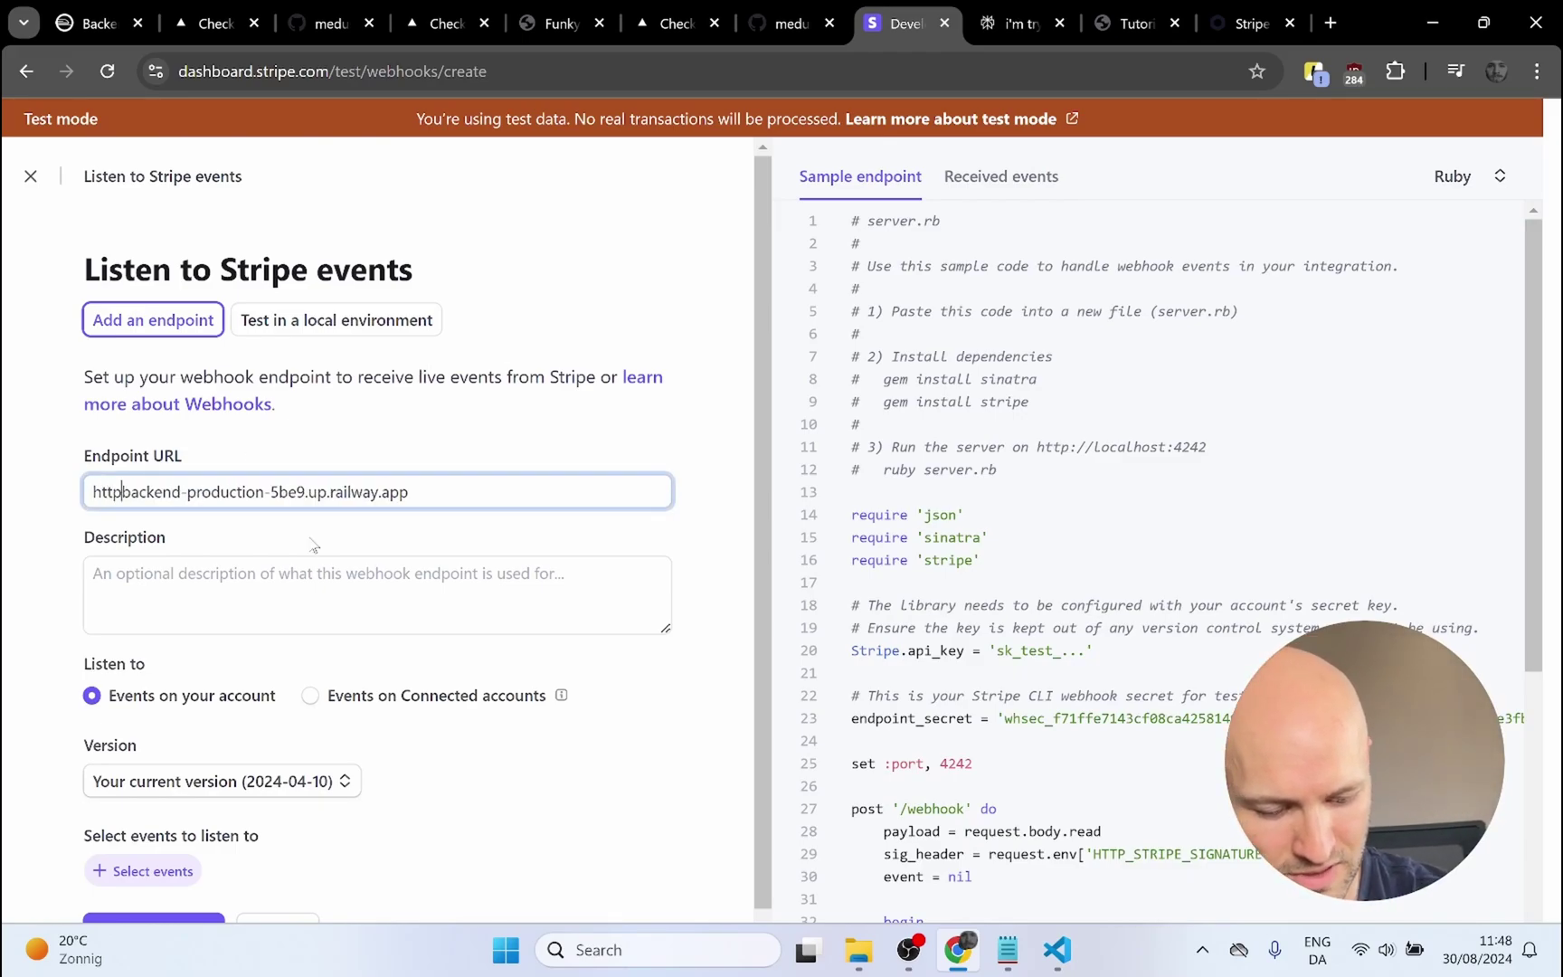
pyautogui.write('://')
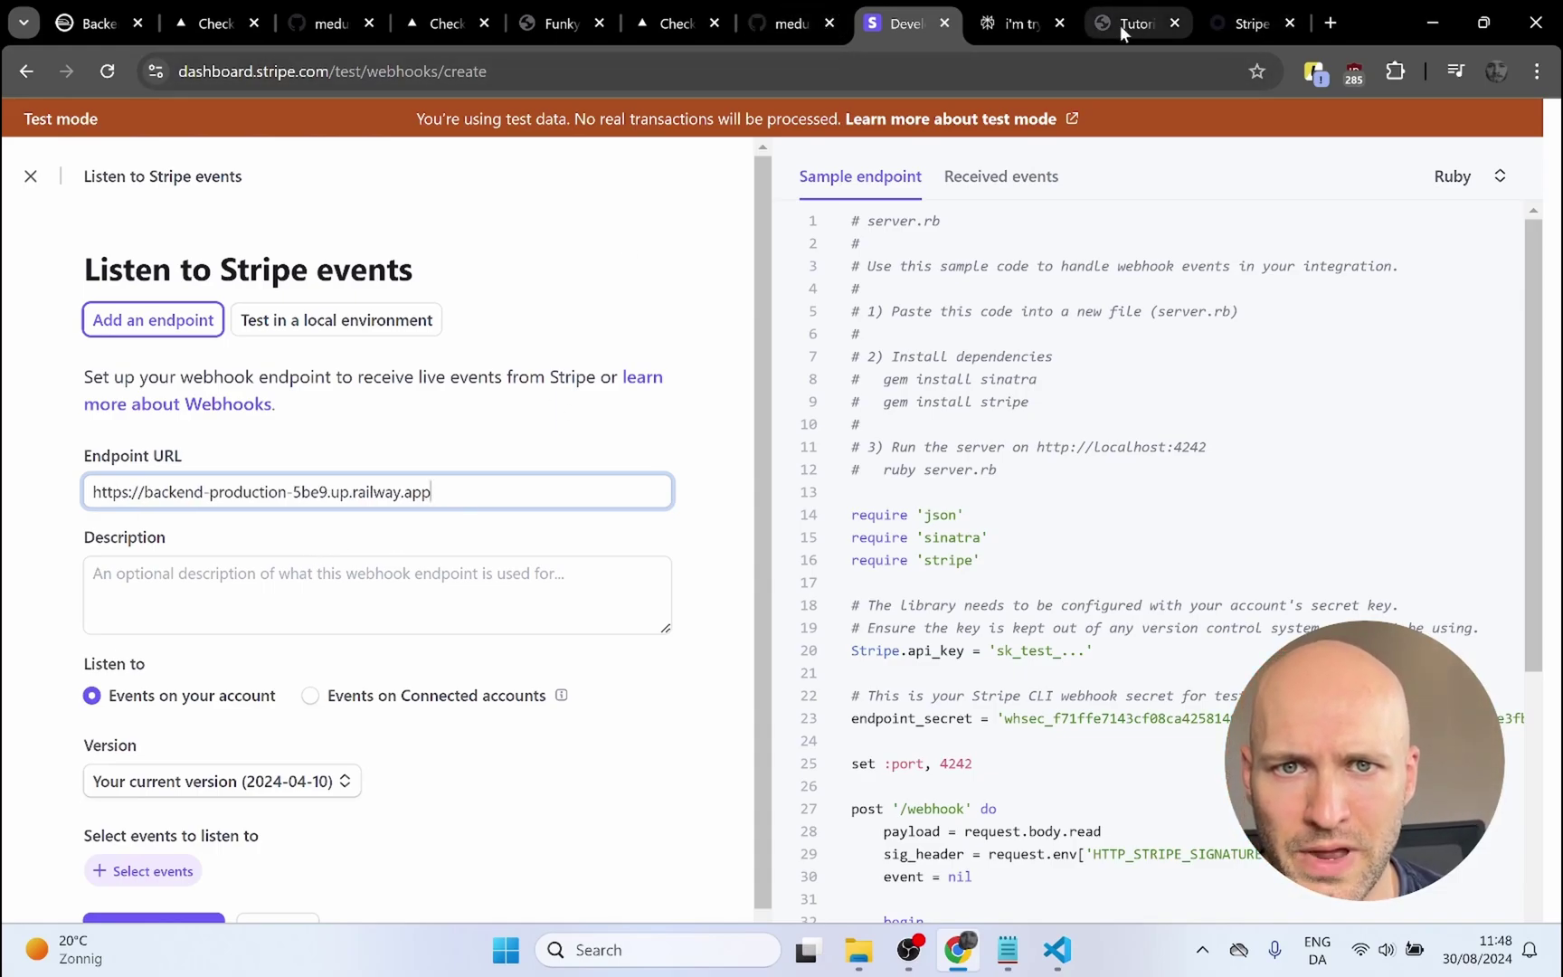
# - Look up the webhook path in the Medusa Stripe docs and append /hooks/payment/stripe to the endpoint URL in Stripe
pyautogui.click(1247, 23)
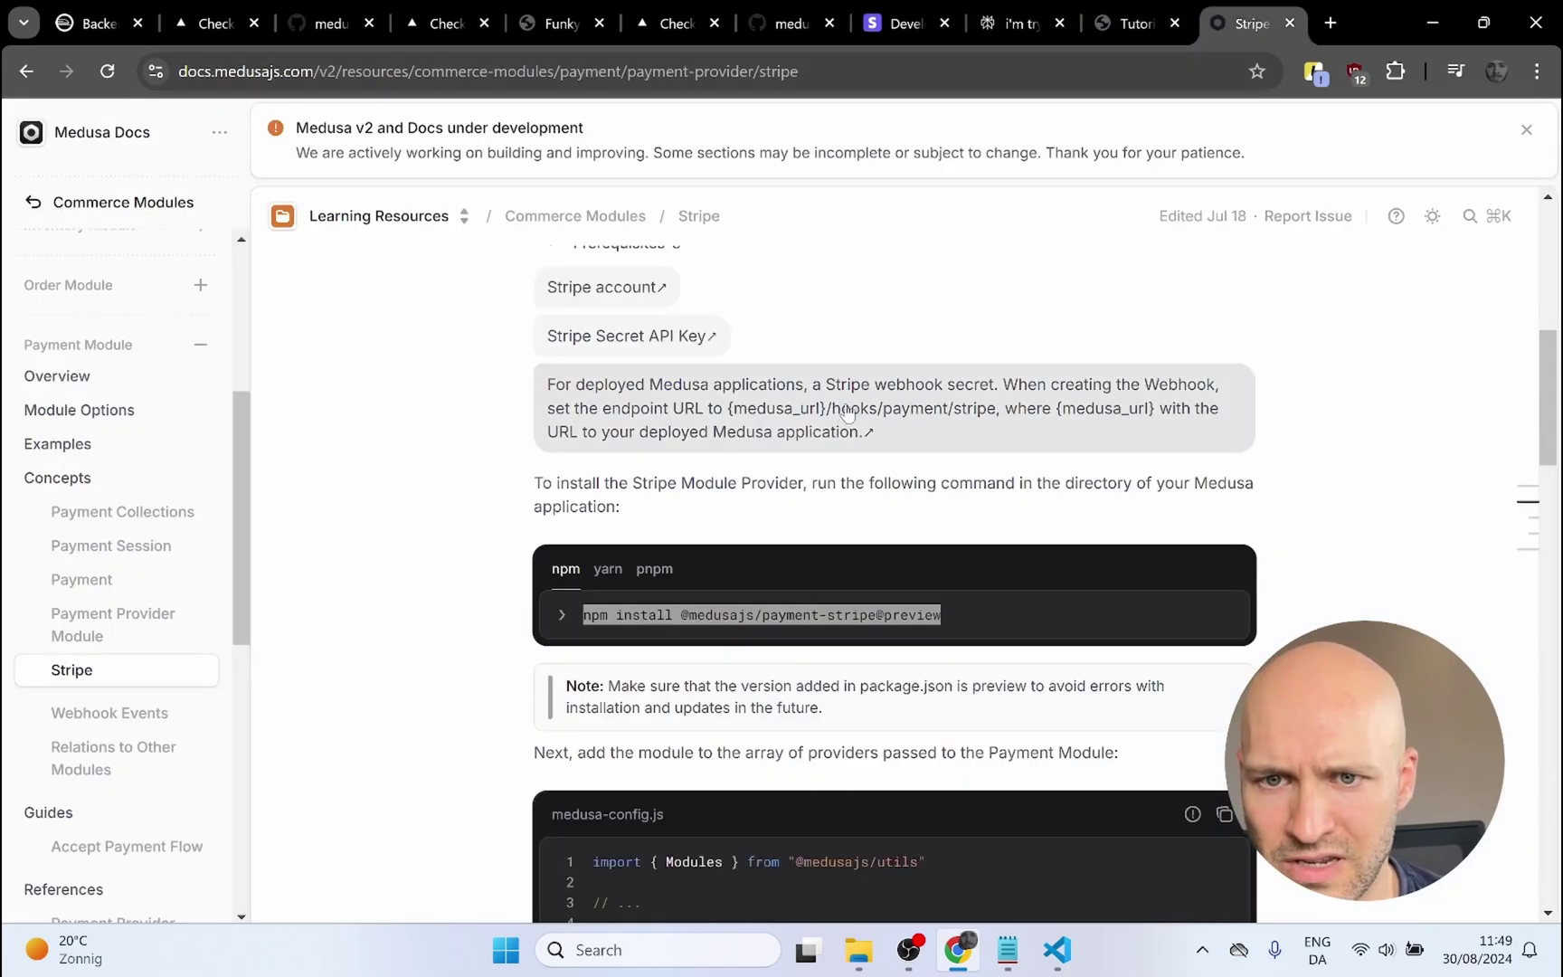
pyautogui.moveTo(995, 405); pyautogui.dragTo(861, 419)
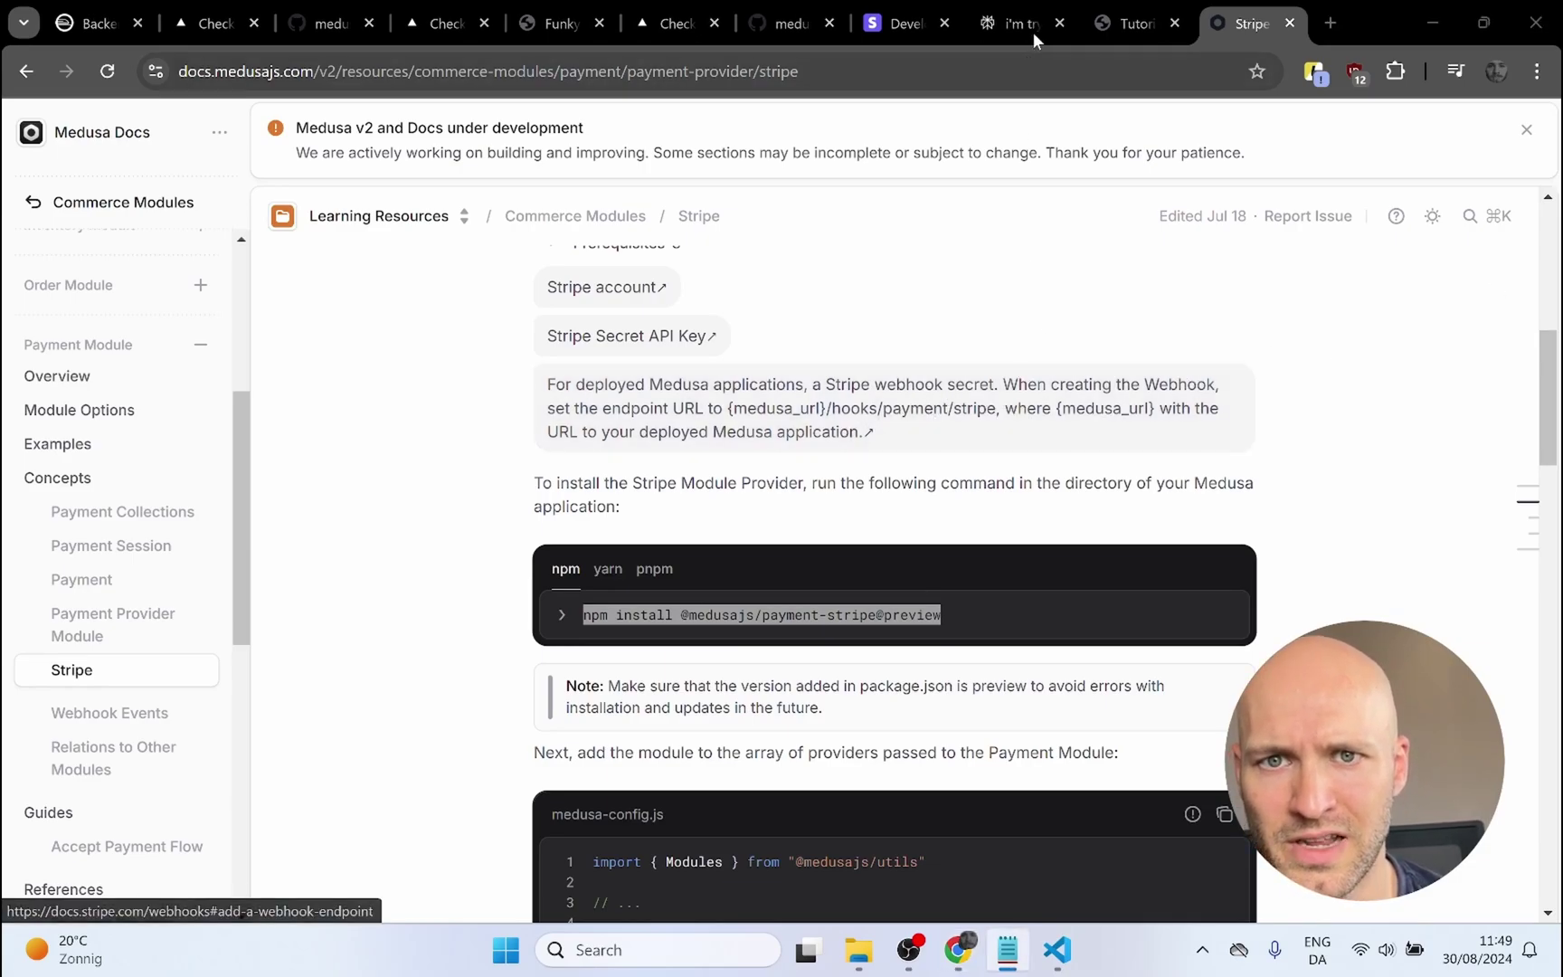
pyautogui.click(905, 23)
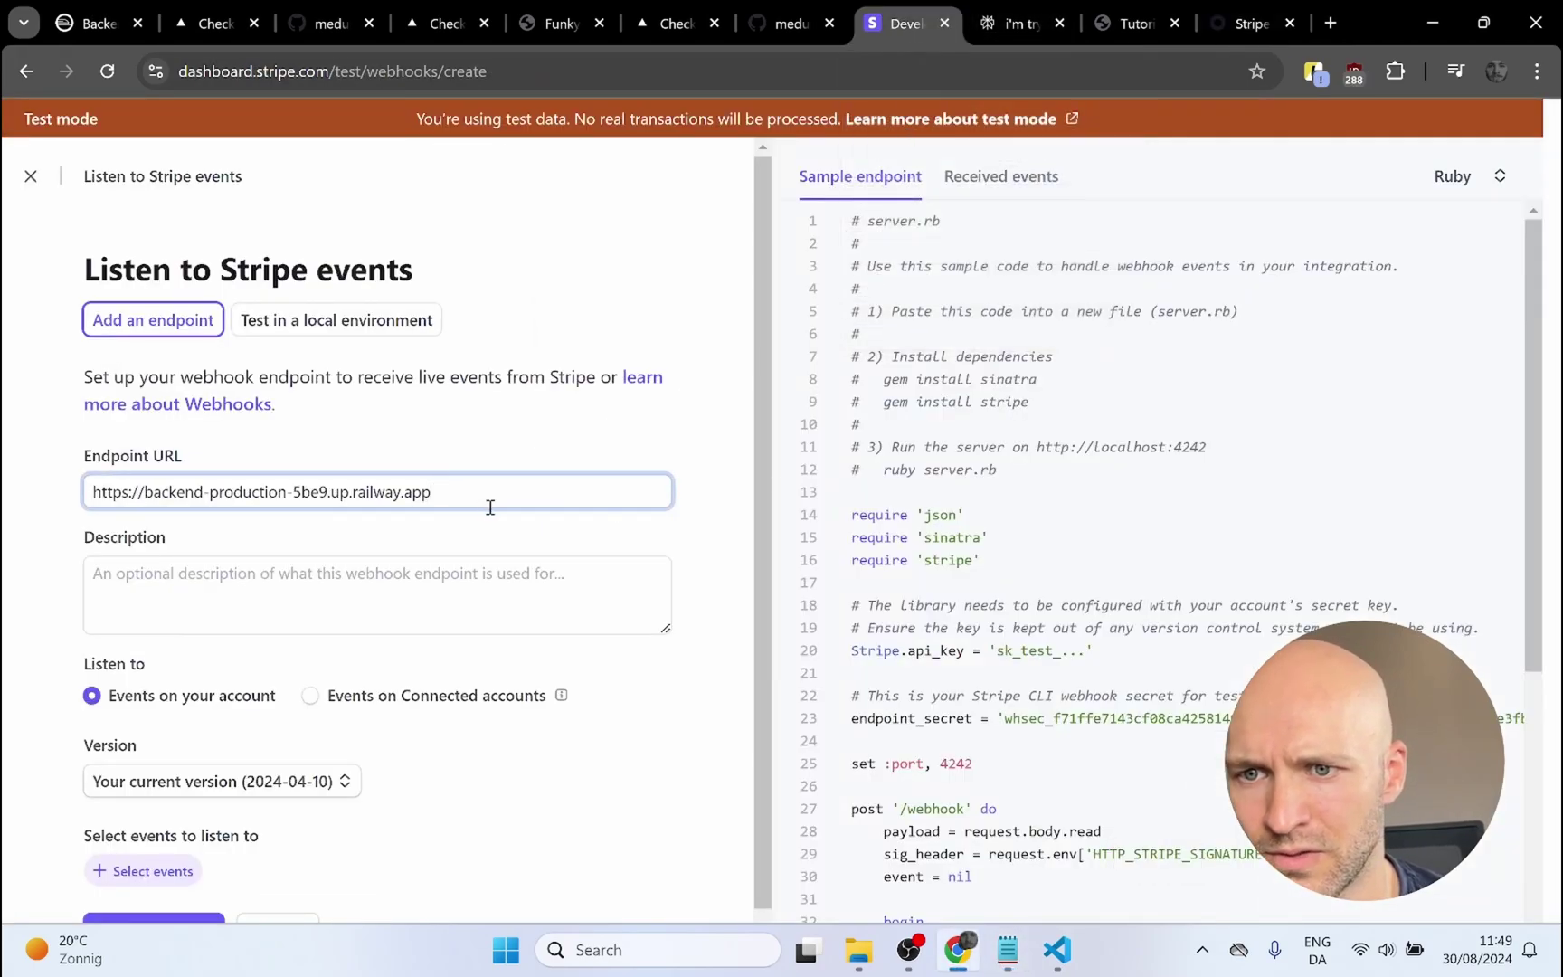
pyautogui.write('/hooks/payment/stripe')
# - Search the webhook endpoint's selectable events for payment_intent.succeeded and select that event
pyautogui.scroll(-1, 494, 494)
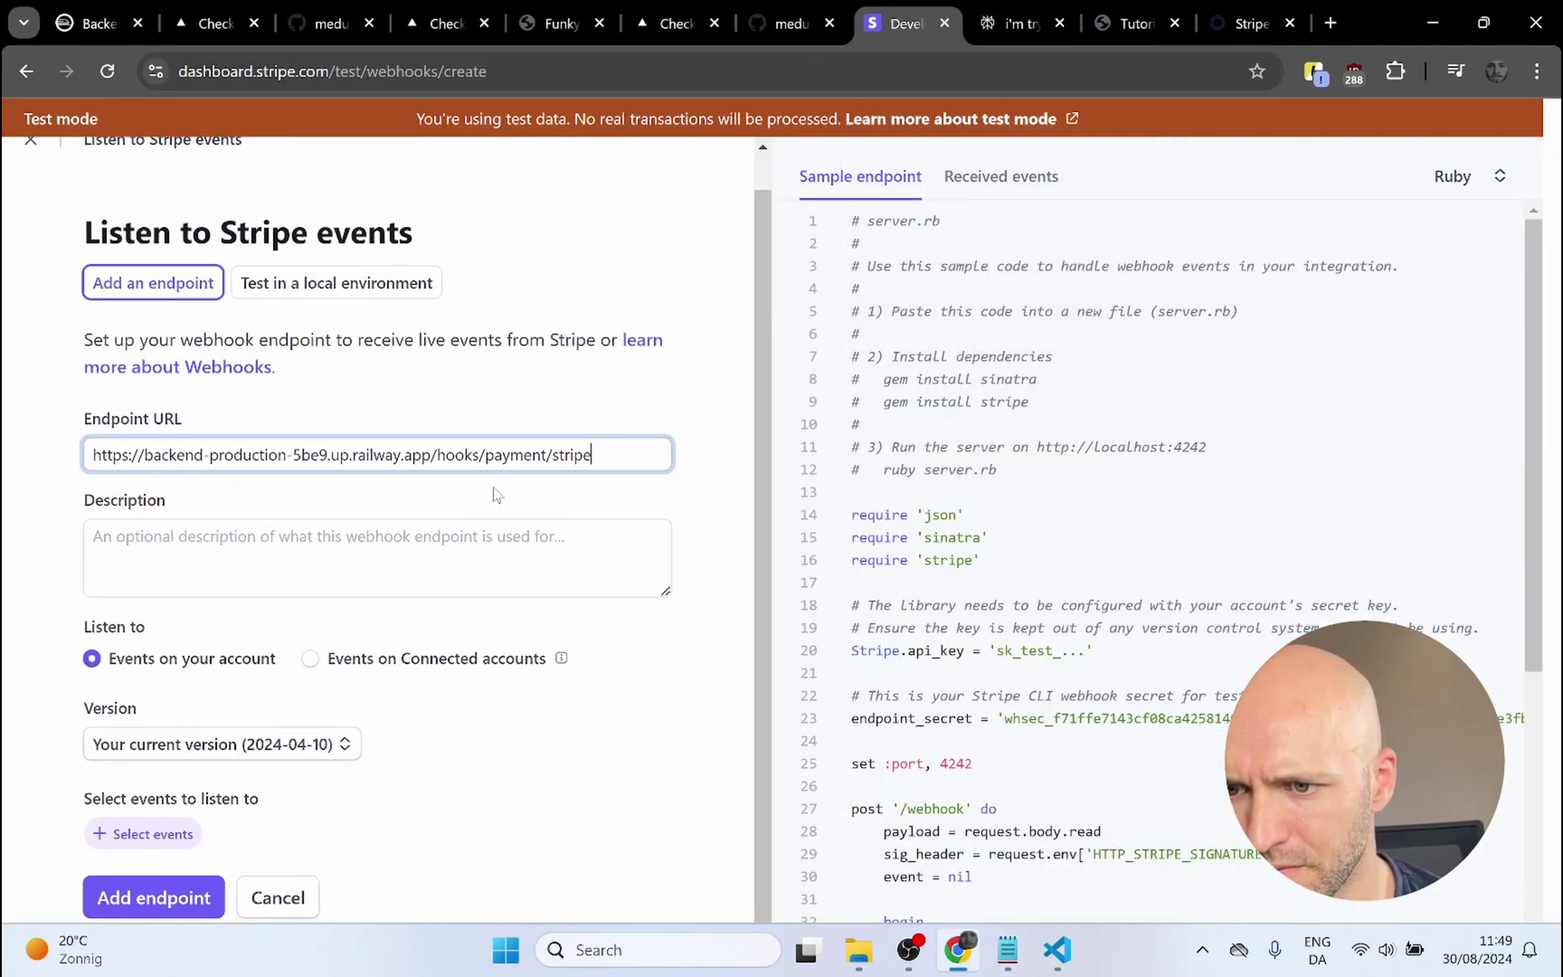
pyautogui.click(126, 845)
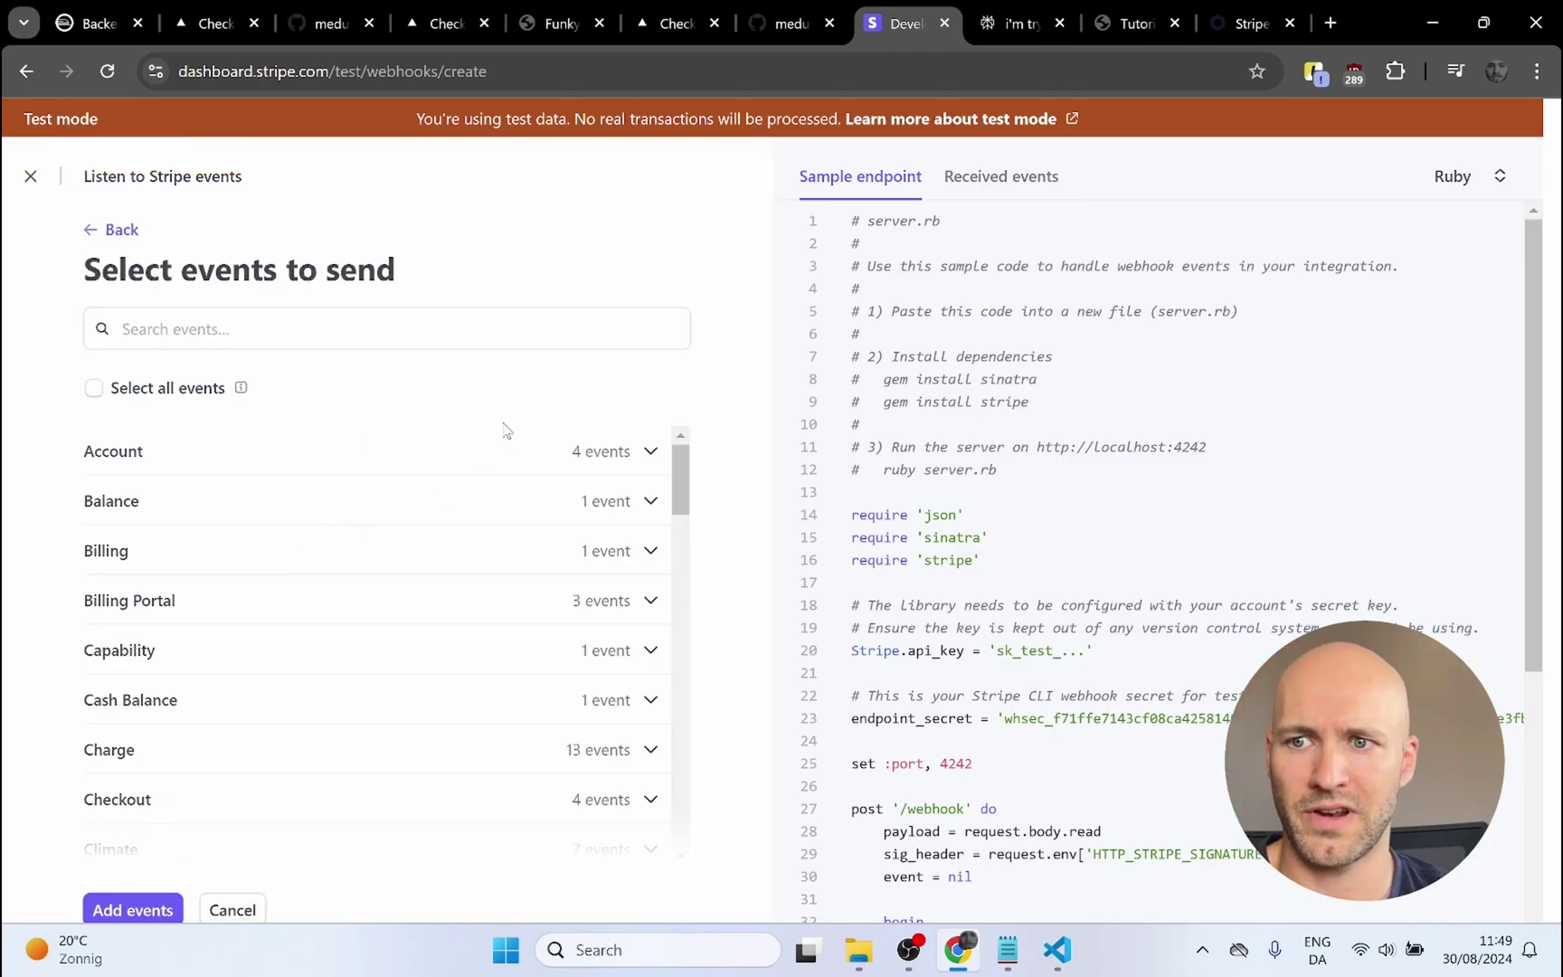
pyautogui.click(358, 329)
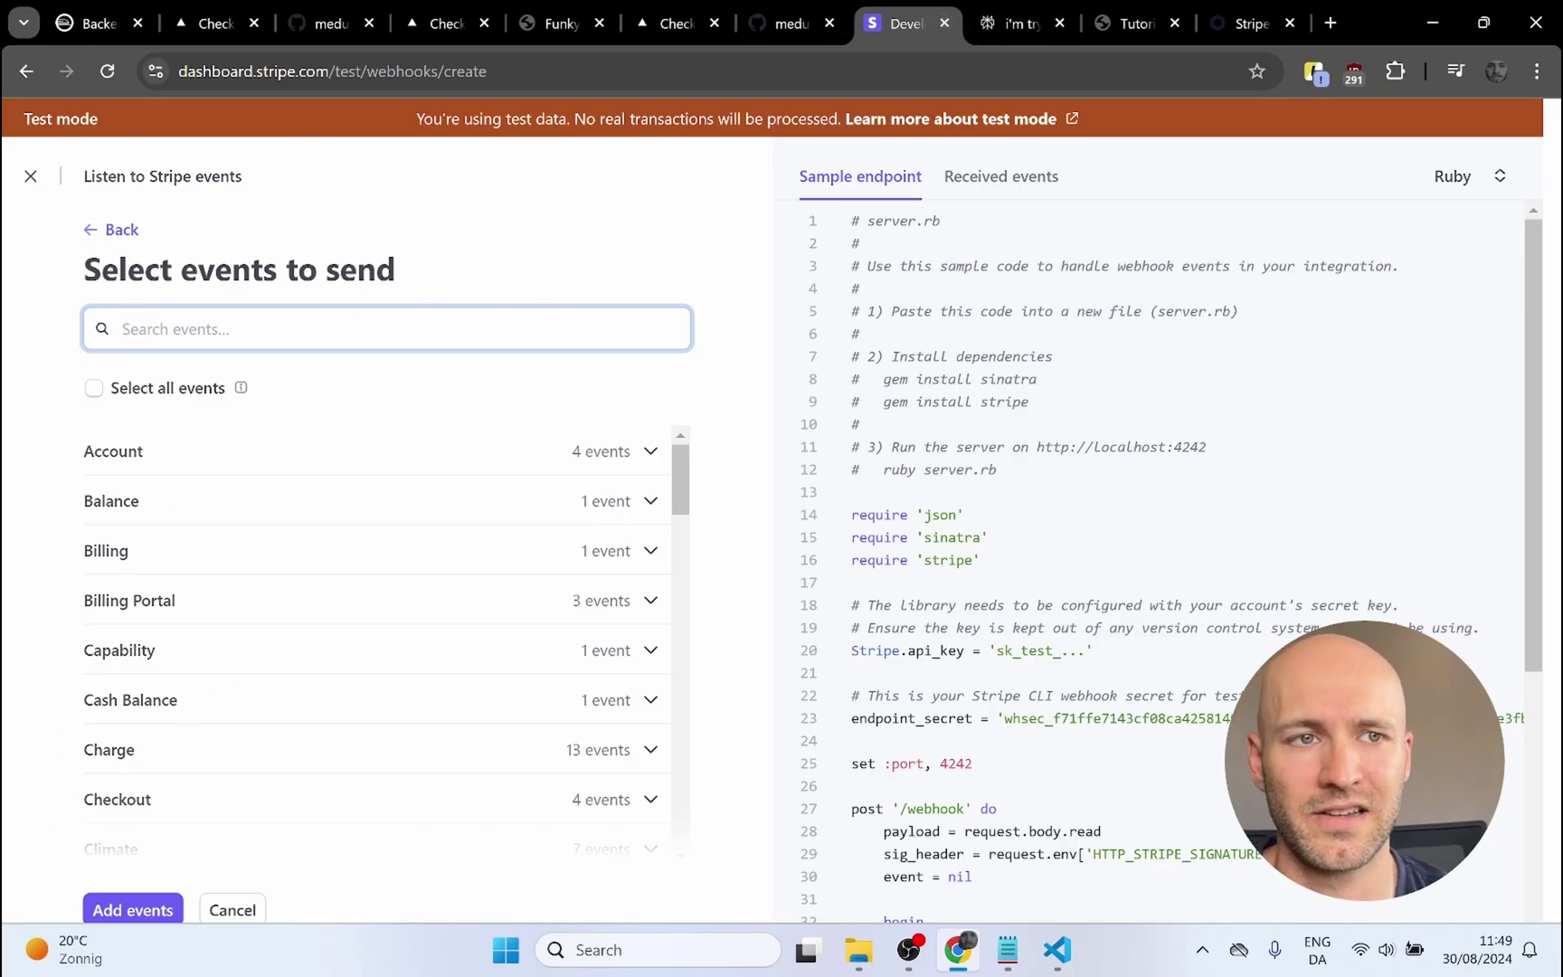
pyautogui.hotkey('alt', 'Tab')
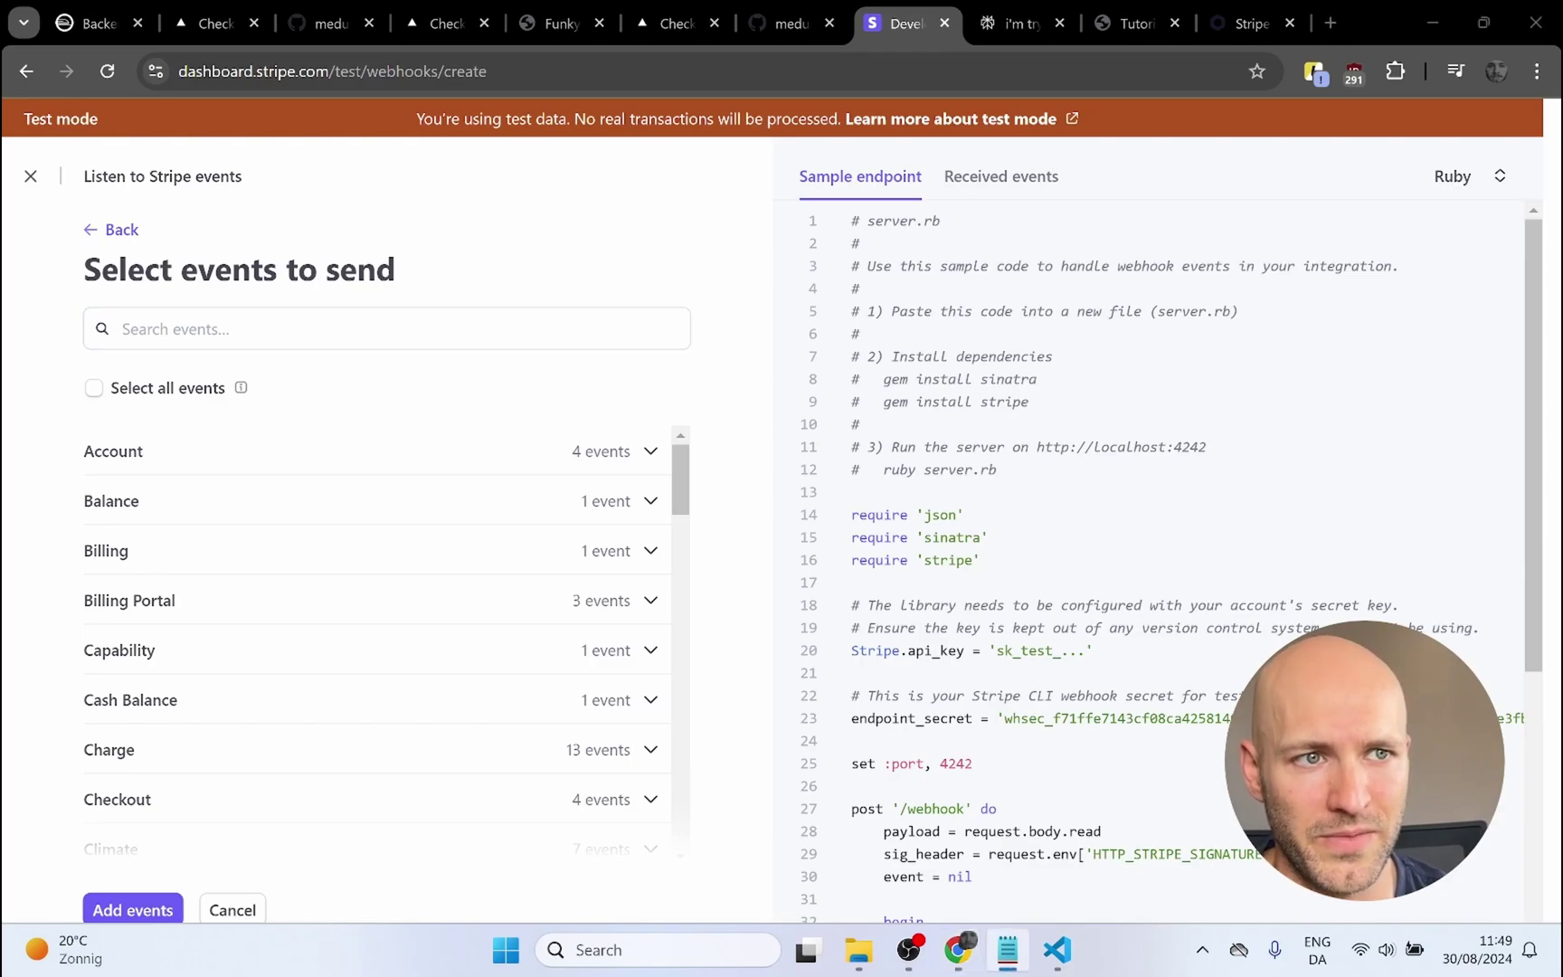
pyautogui.click(204, 329)
pyautogui.write('payment_intent.succeeded')
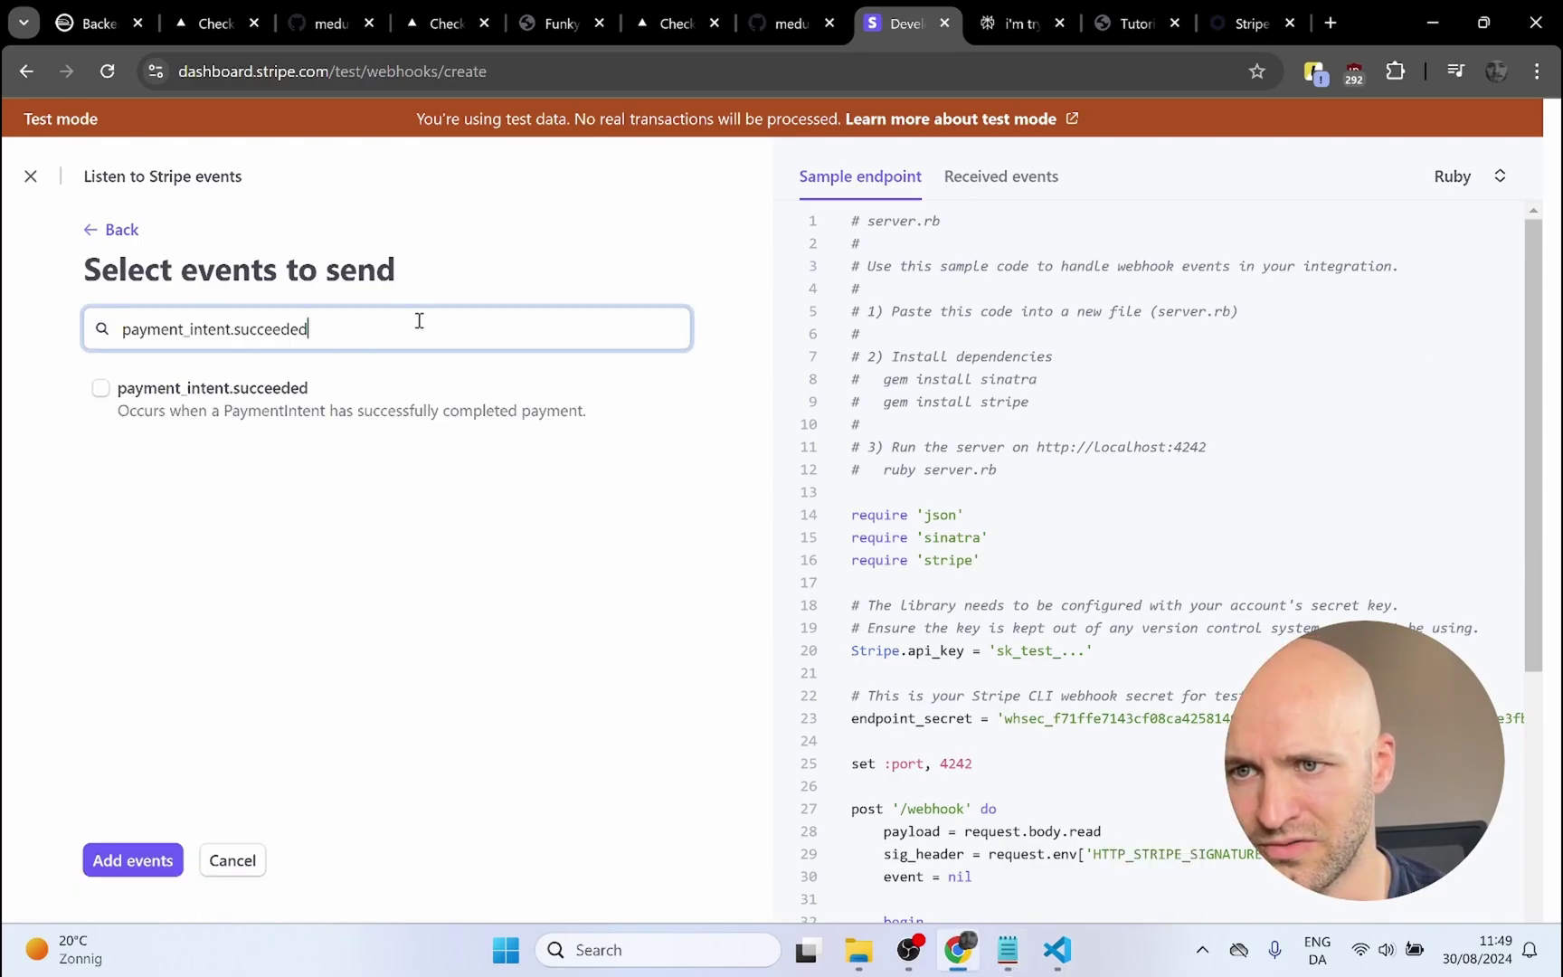
pyautogui.click(98, 396)
# - Narrow the event search to payment_intent.am and select payment_intent.amount_capturable_updated
pyautogui.moveTo(309, 331); pyautogui.dragTo(232, 341)
pyautogui.moveTo(952, 295)
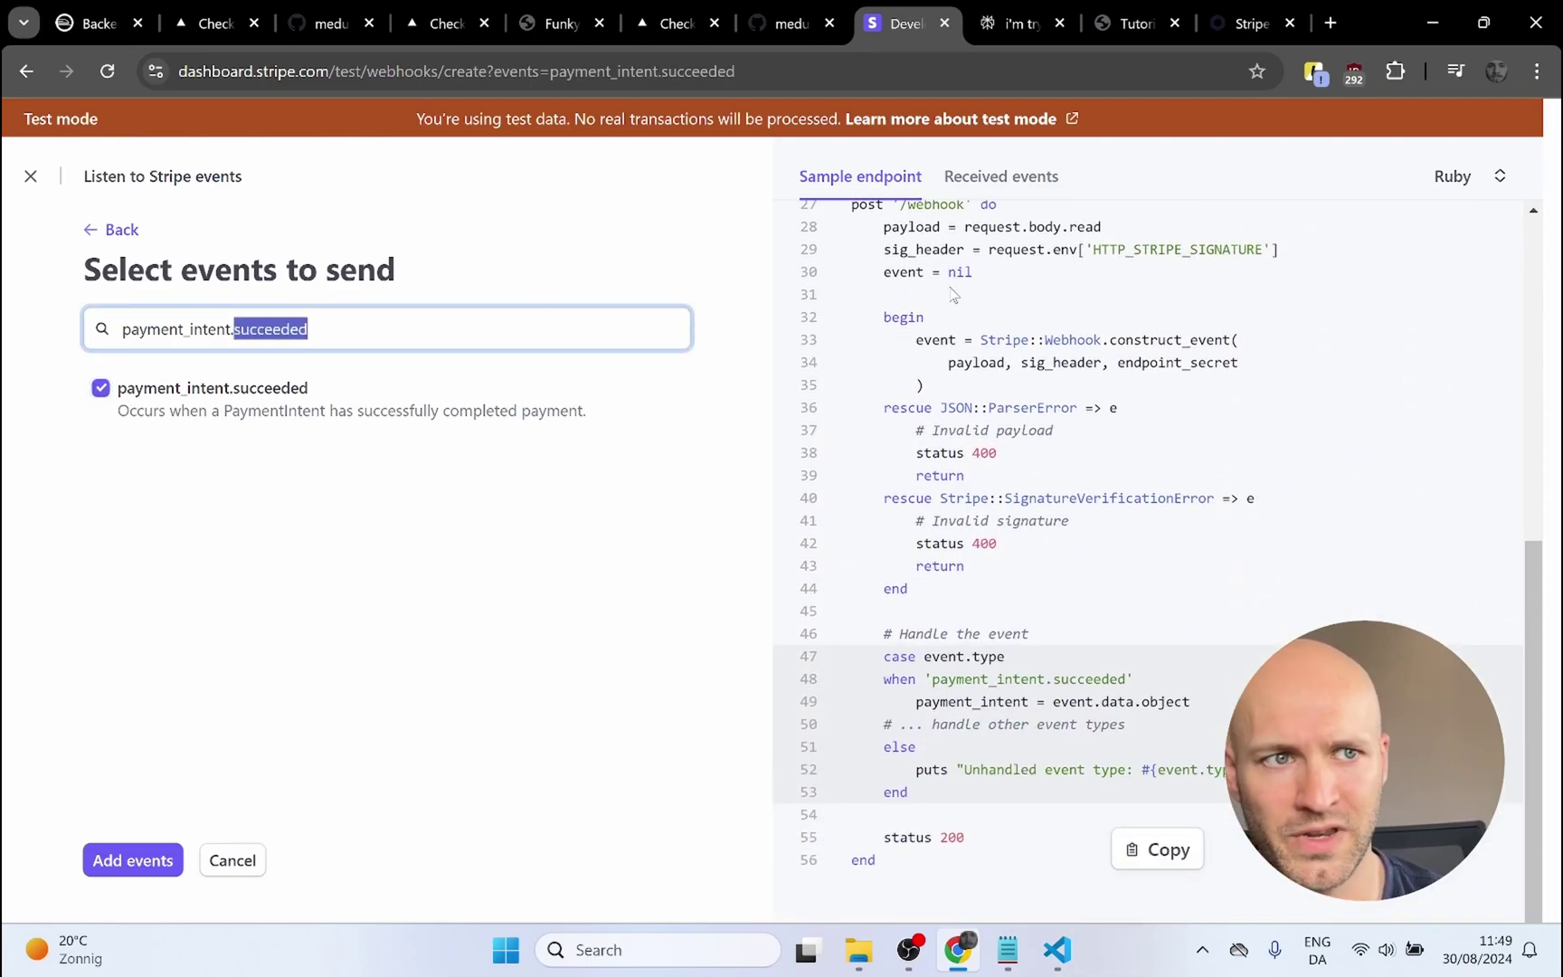
pyautogui.write('am')
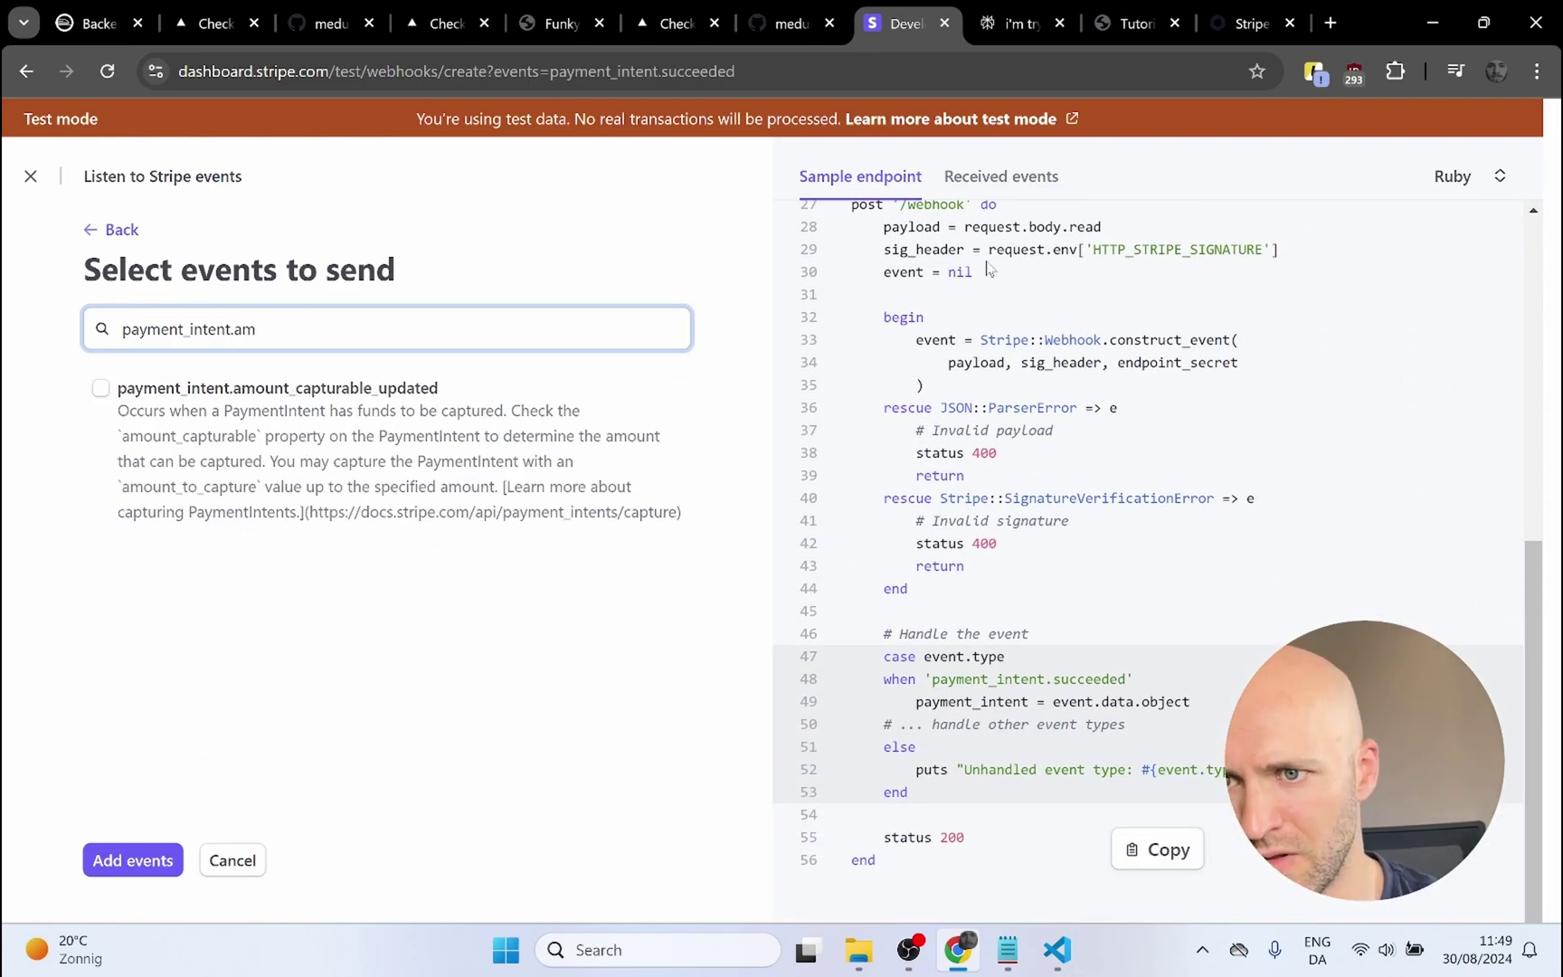
pyautogui.click(100, 388)
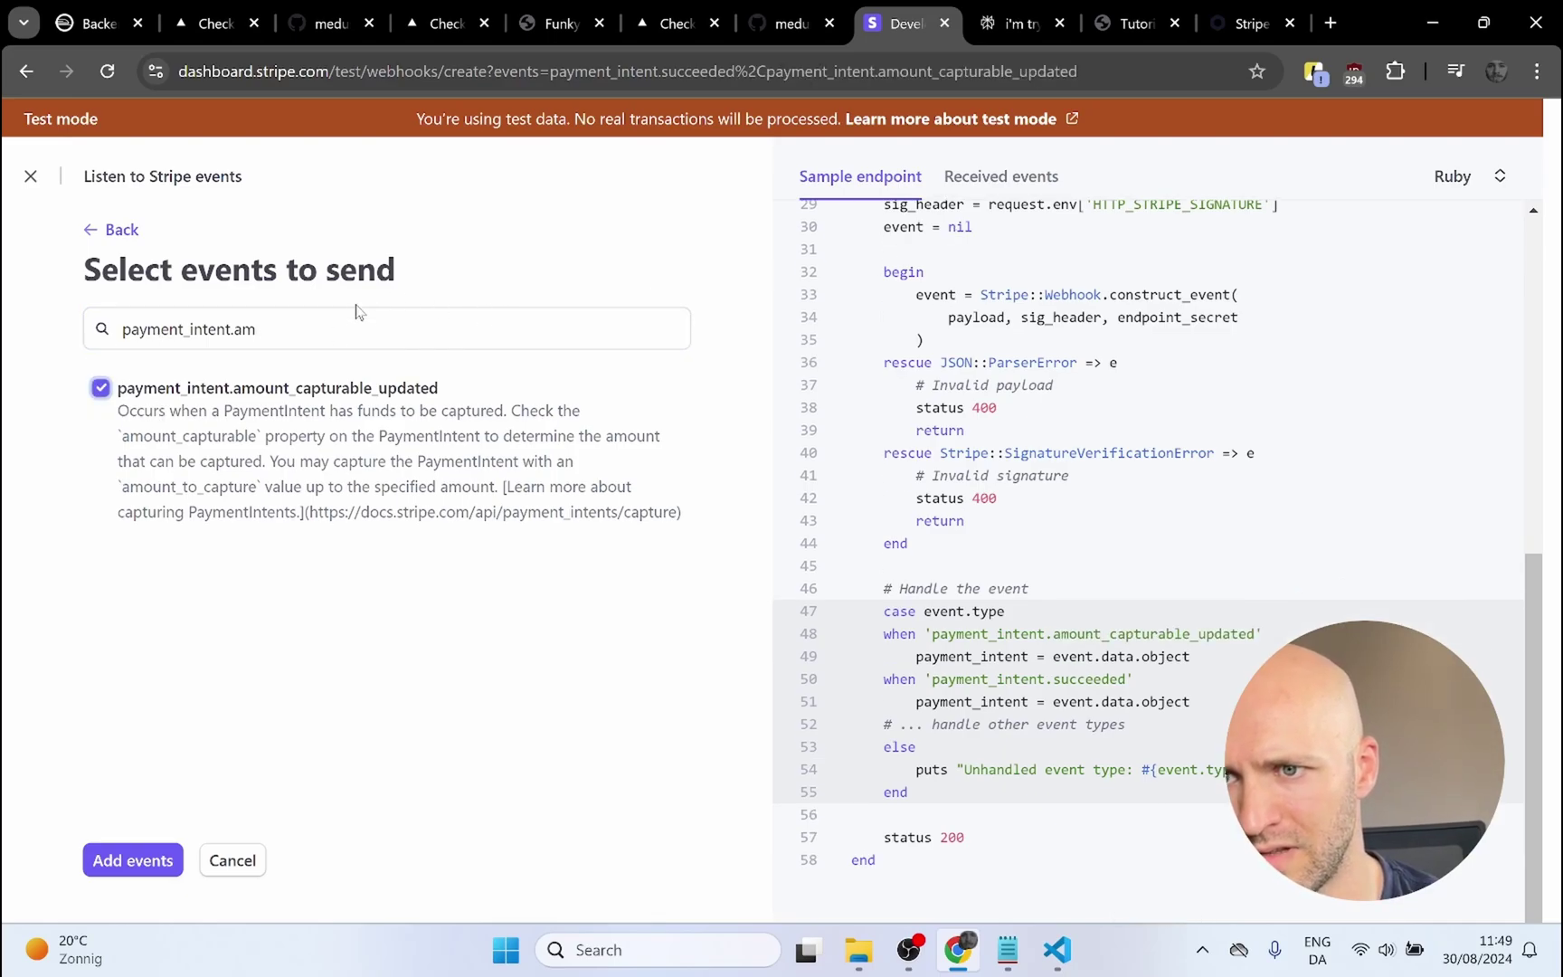
# - Change the event search to payment_intent.pa and select payment_intent.payment_failed
pyautogui.click(328, 331)
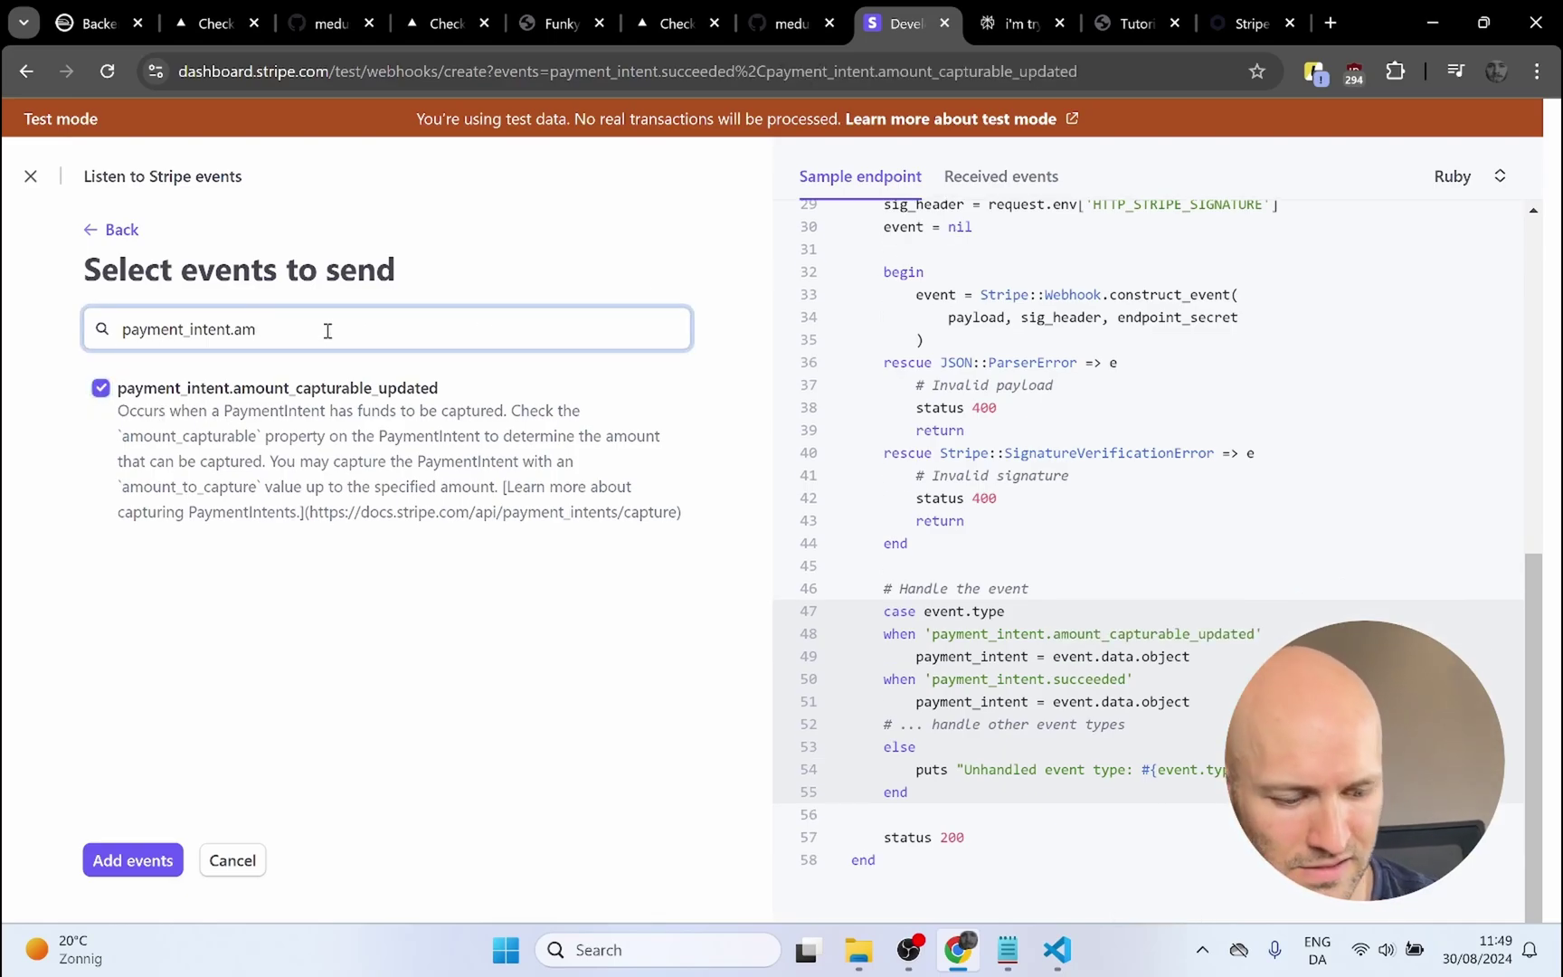
pyautogui.press('BackSpace')
pyautogui.press('BackSpace')
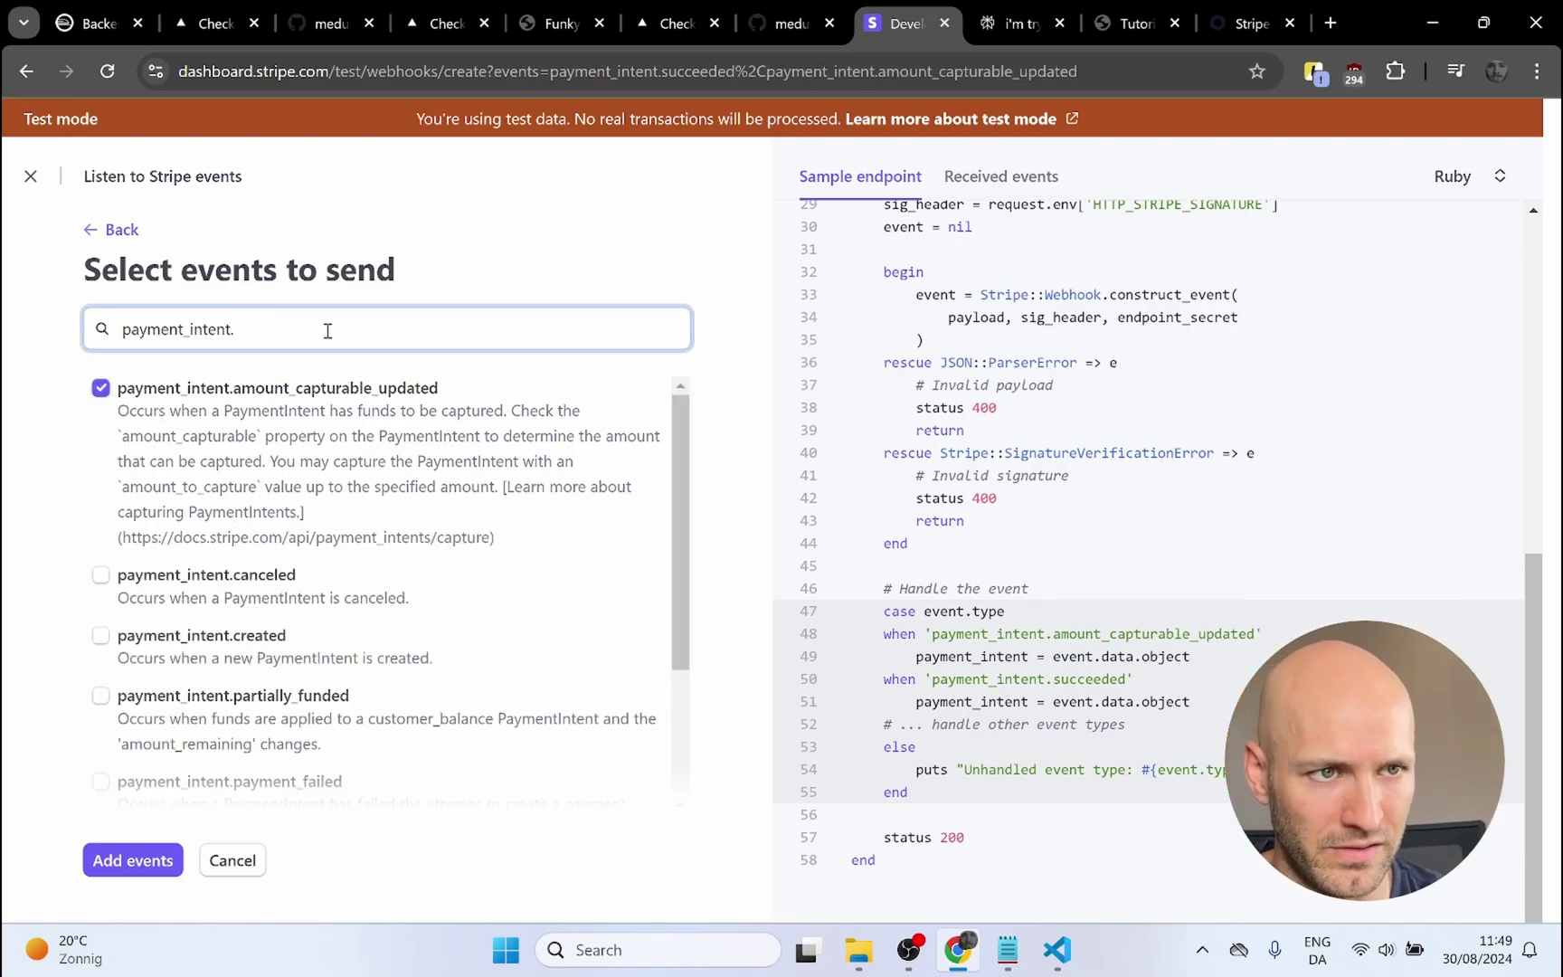
pyautogui.write('pa')
pyautogui.click(100, 474)
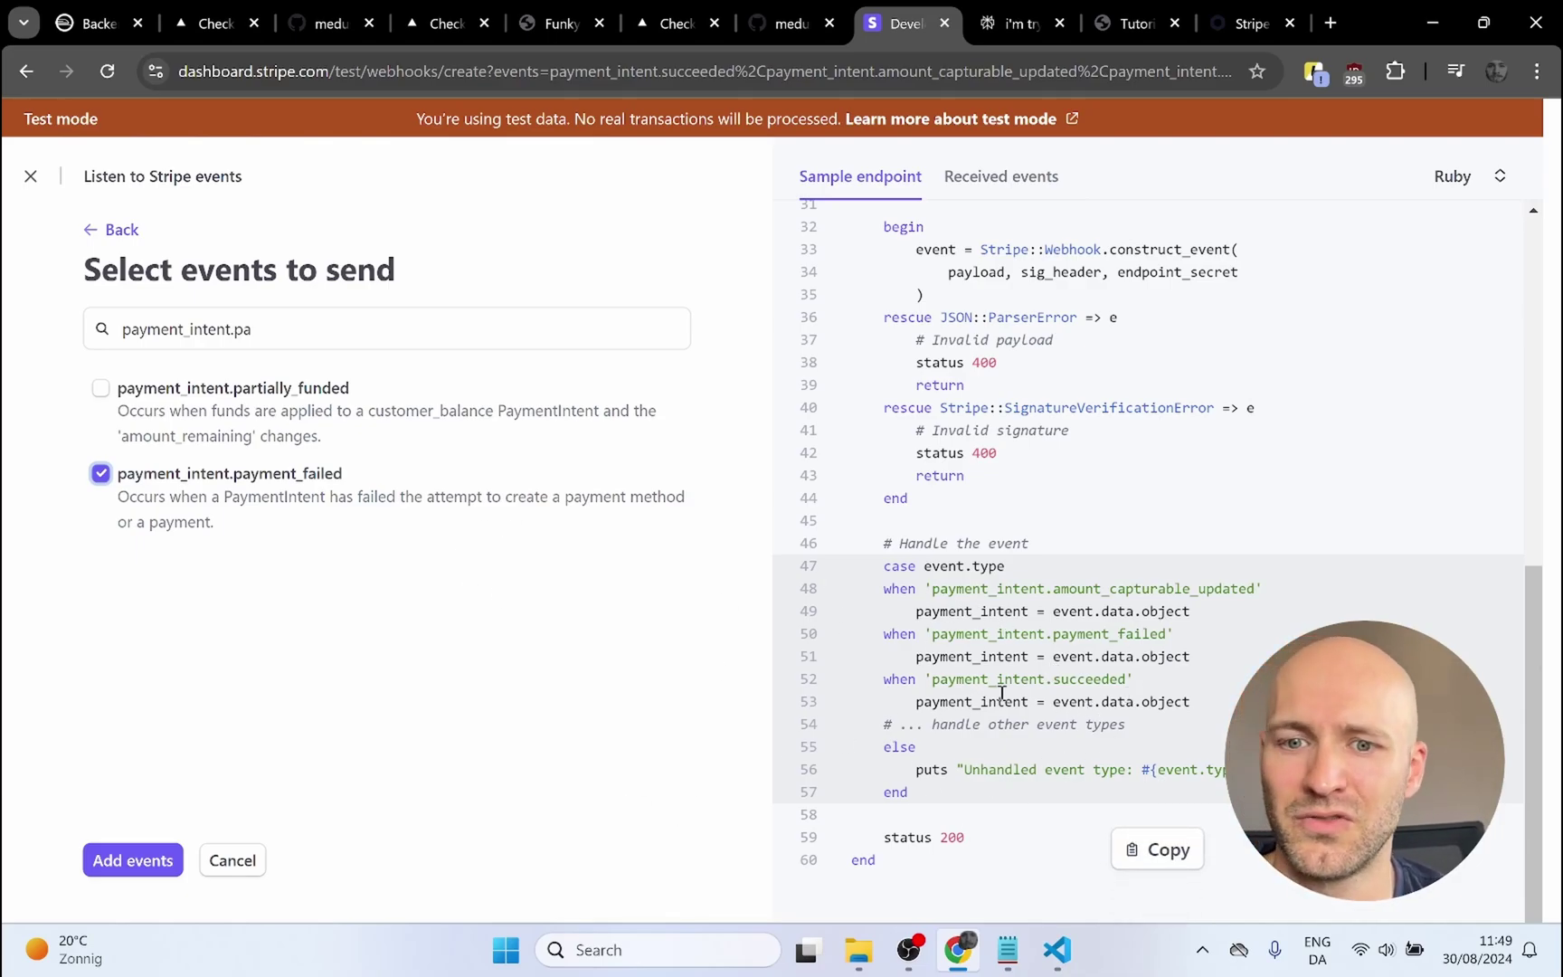
# - Add the three selected payment_intent events to the webhook and create the endpoint
pyautogui.click(102, 860)
pyautogui.scroll(-2, 330, 701)
pyautogui.scroll(-1, 331, 701)
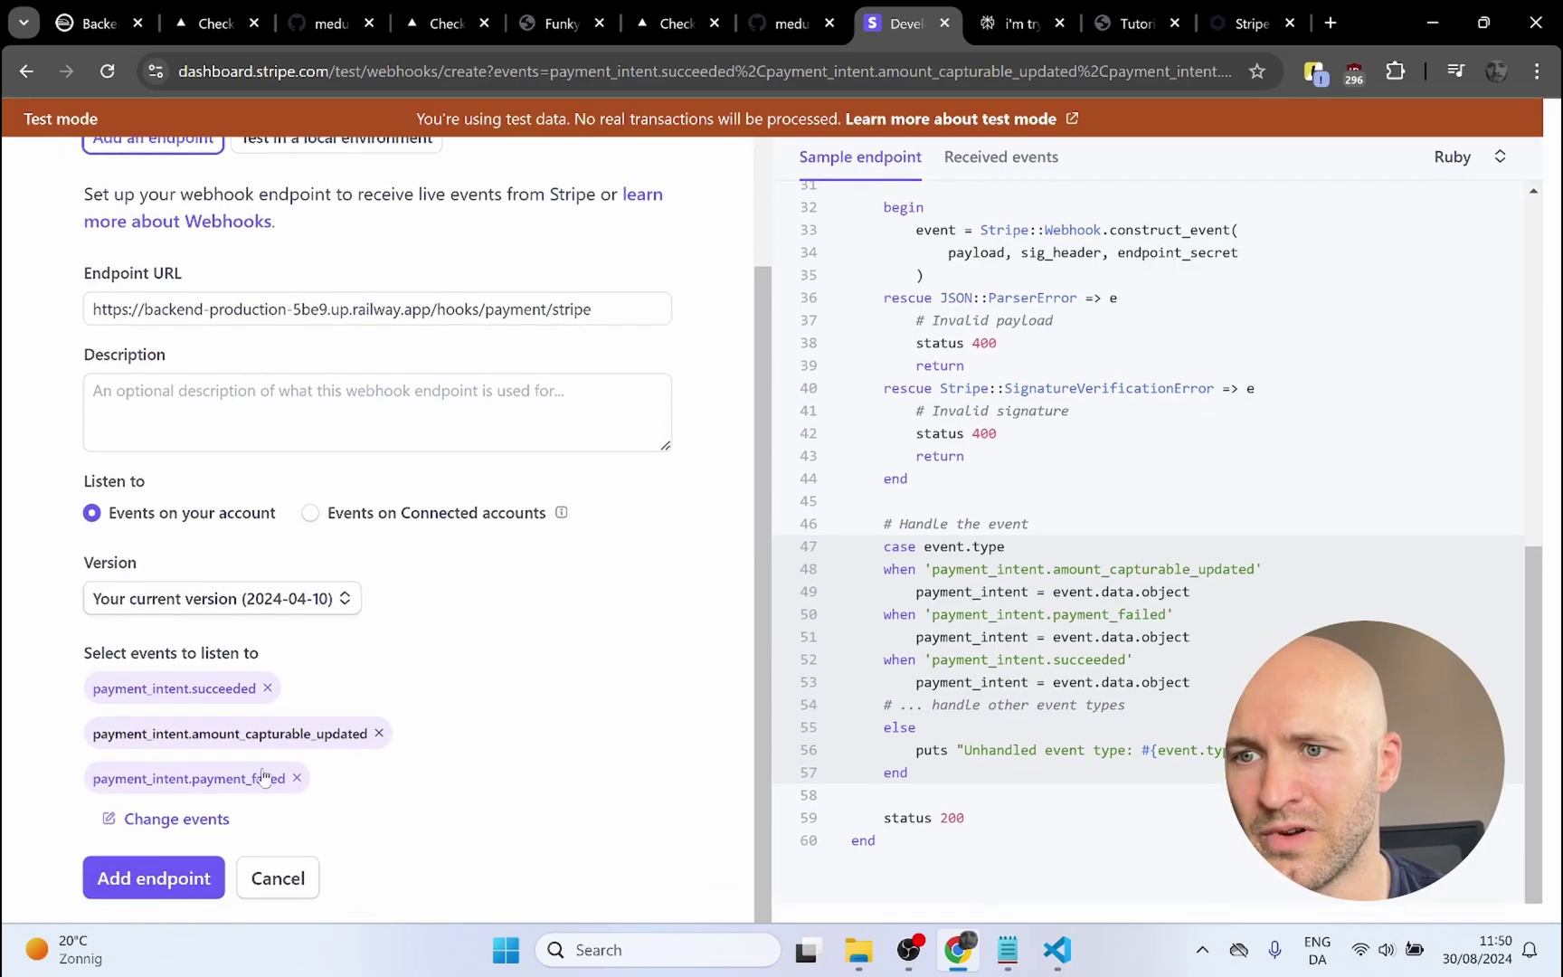
pyautogui.click(144, 867)
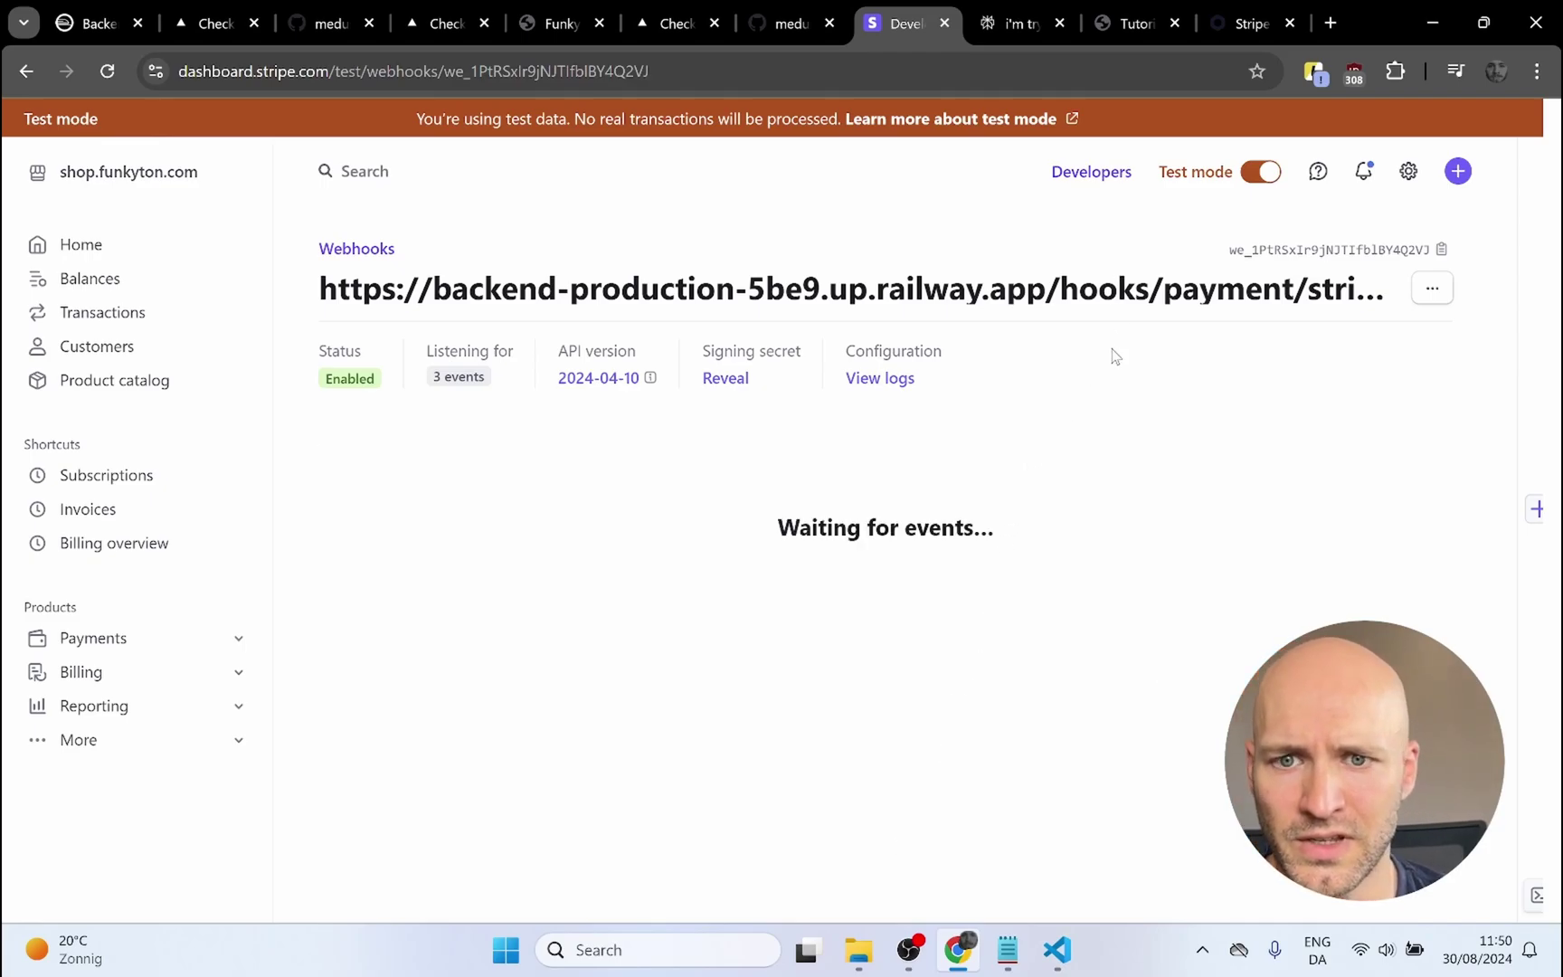
pyautogui.click(1433, 291)
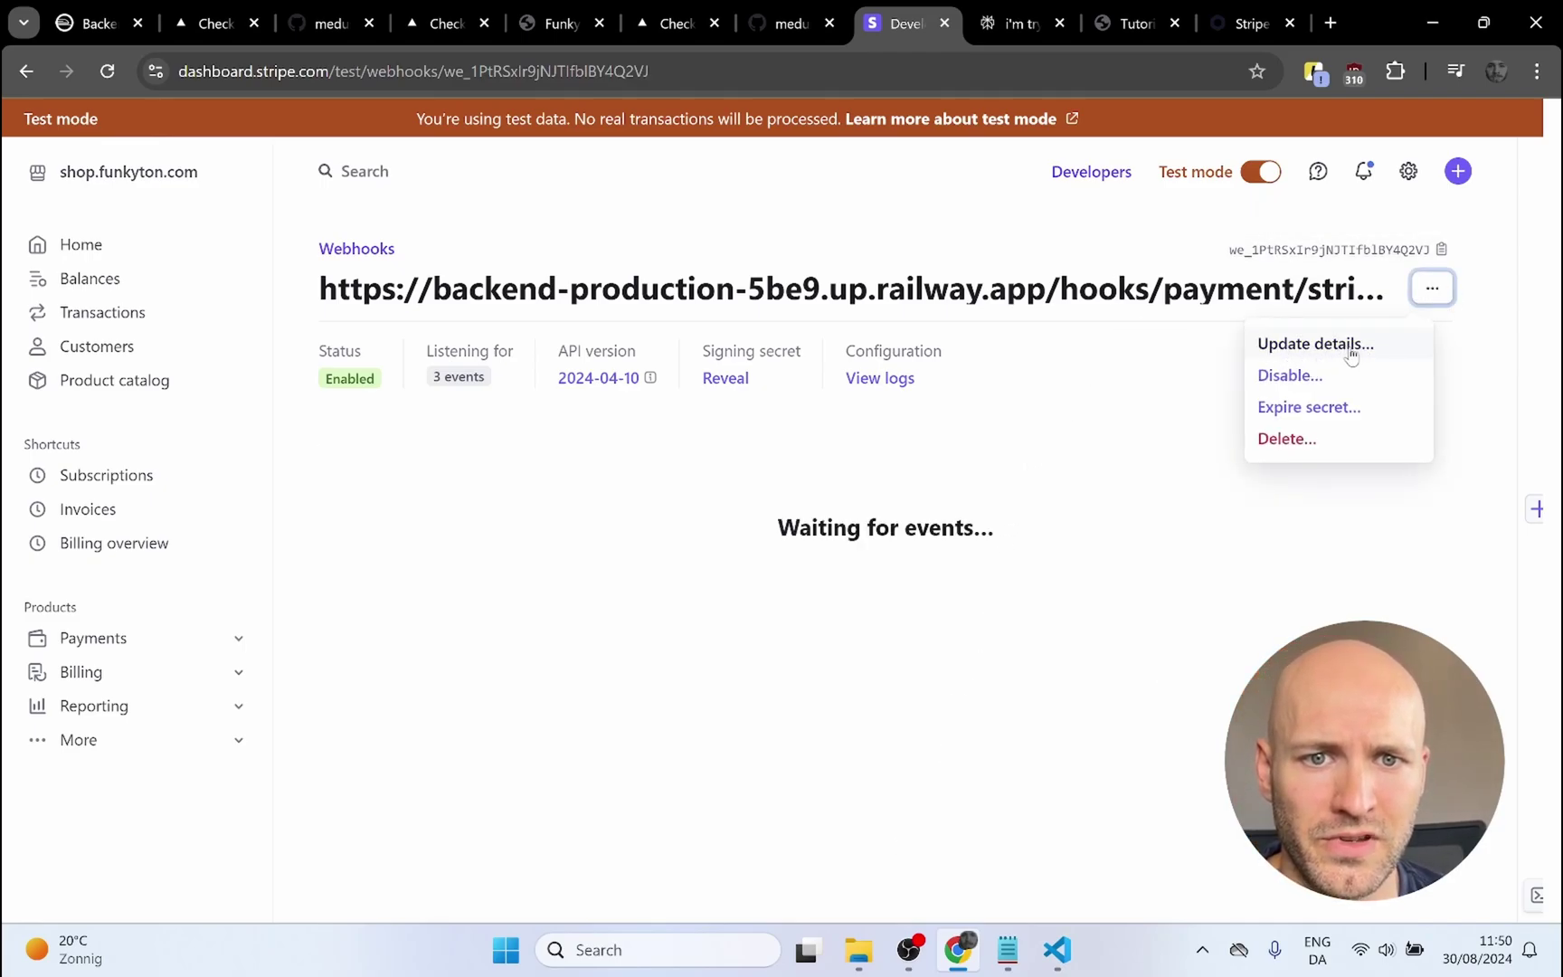
pyautogui.click(1105, 454)
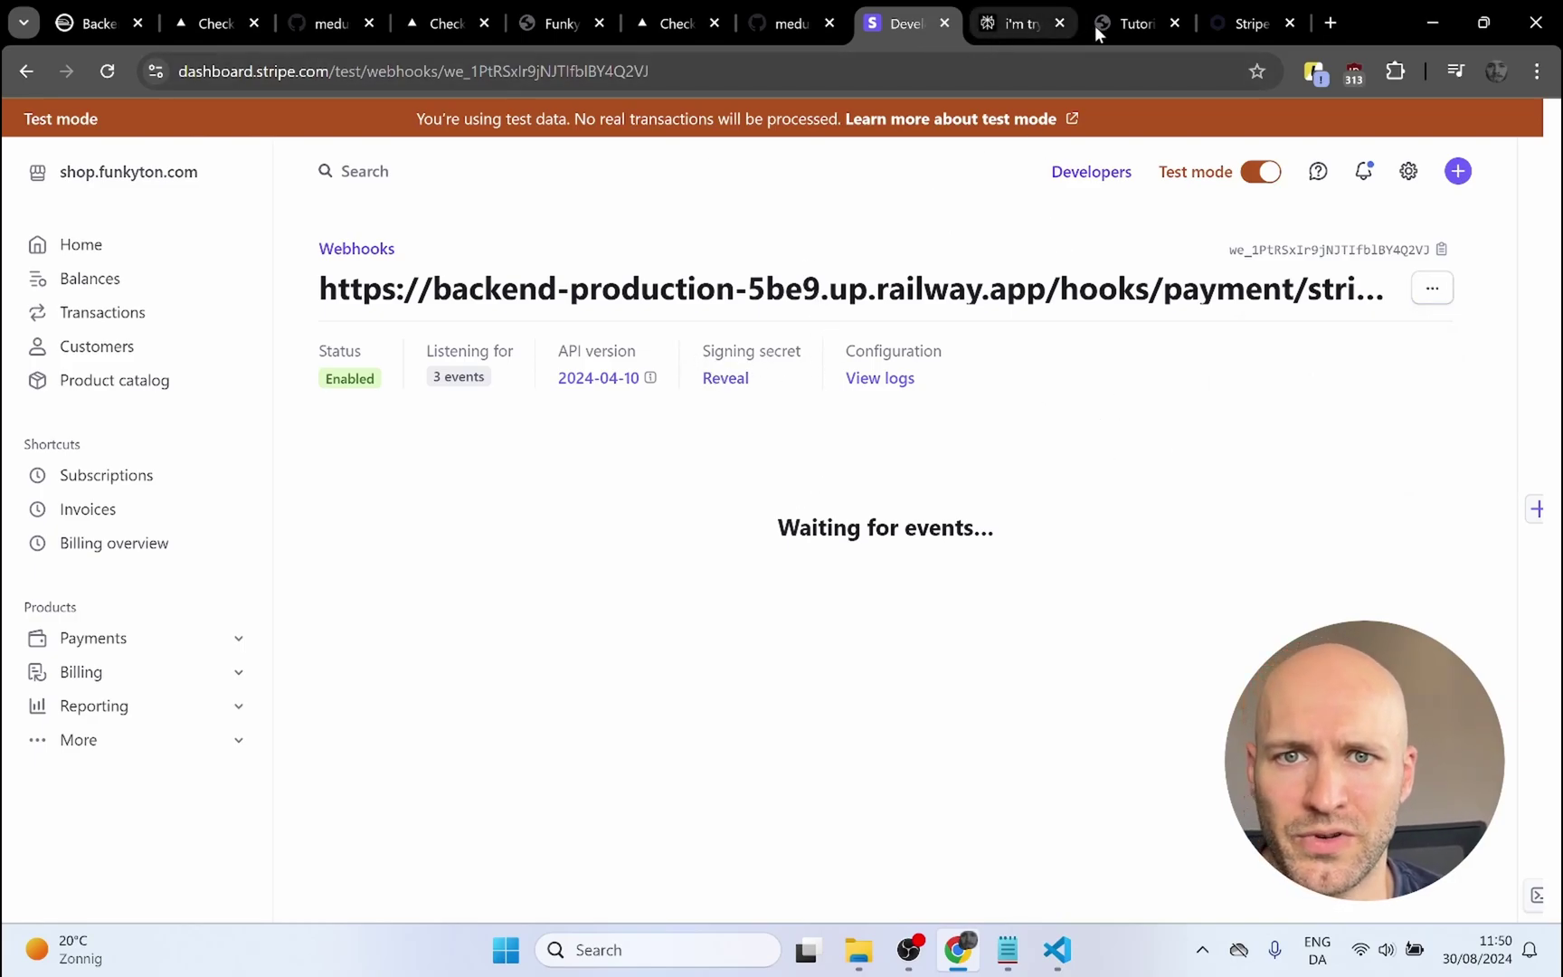
# - Look up the webhook secret's variable name in medusa-config.js and start a new Railway Backend variable named STRIPE_WEBHOOK_SECRET
pyautogui.click(1130, 28)
pyautogui.click(787, 28)
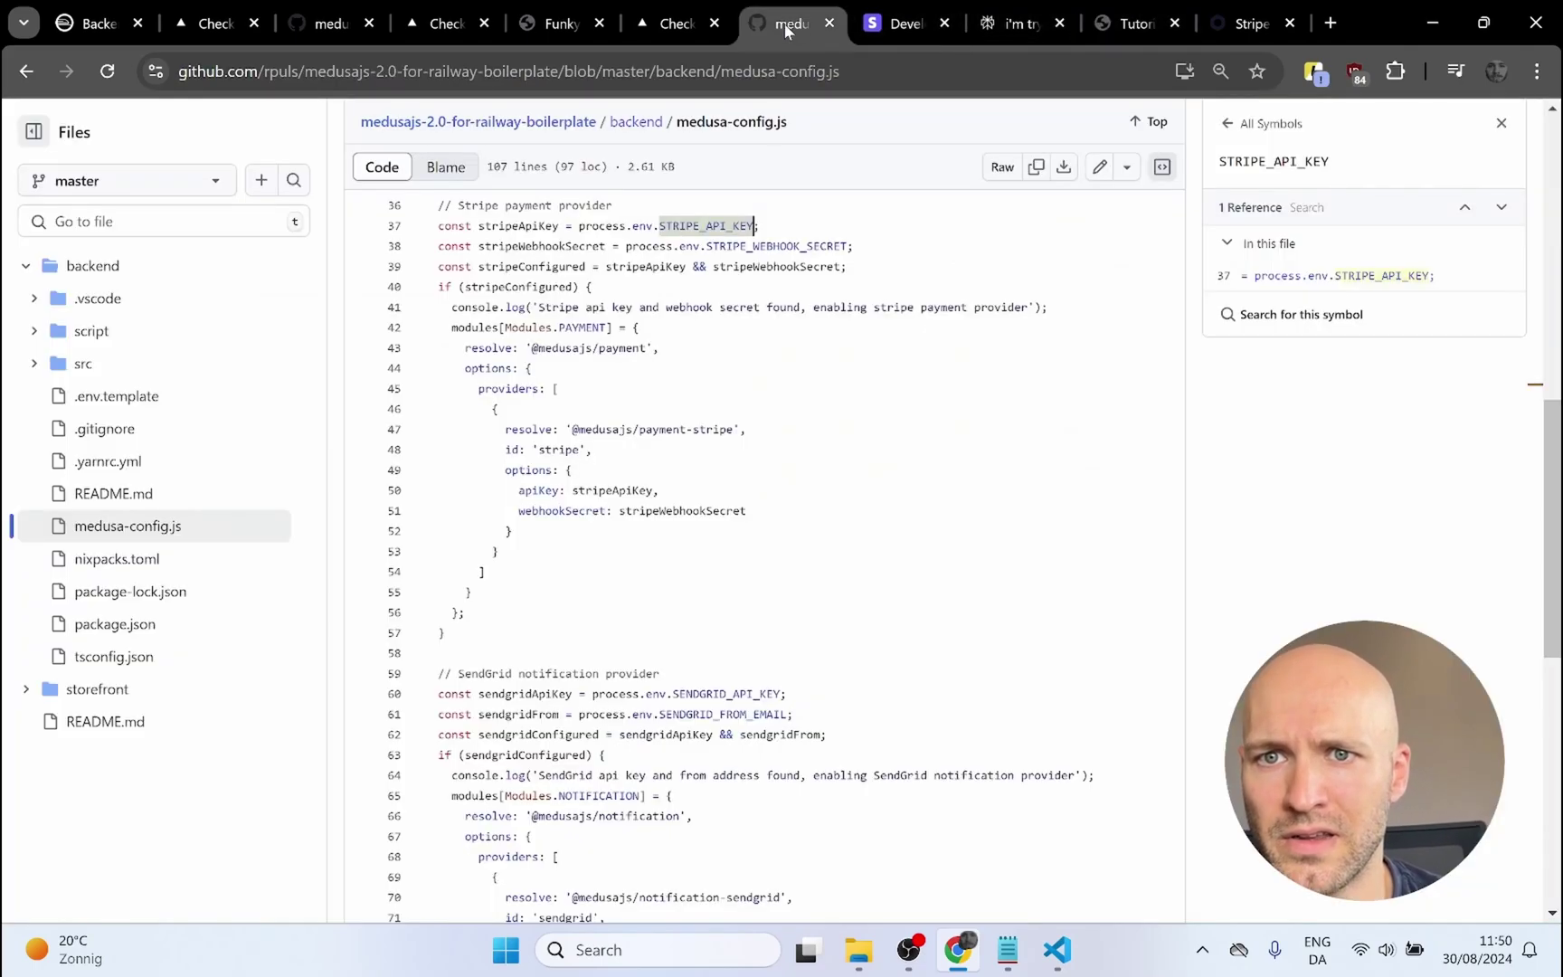
pyautogui.click(721, 248)
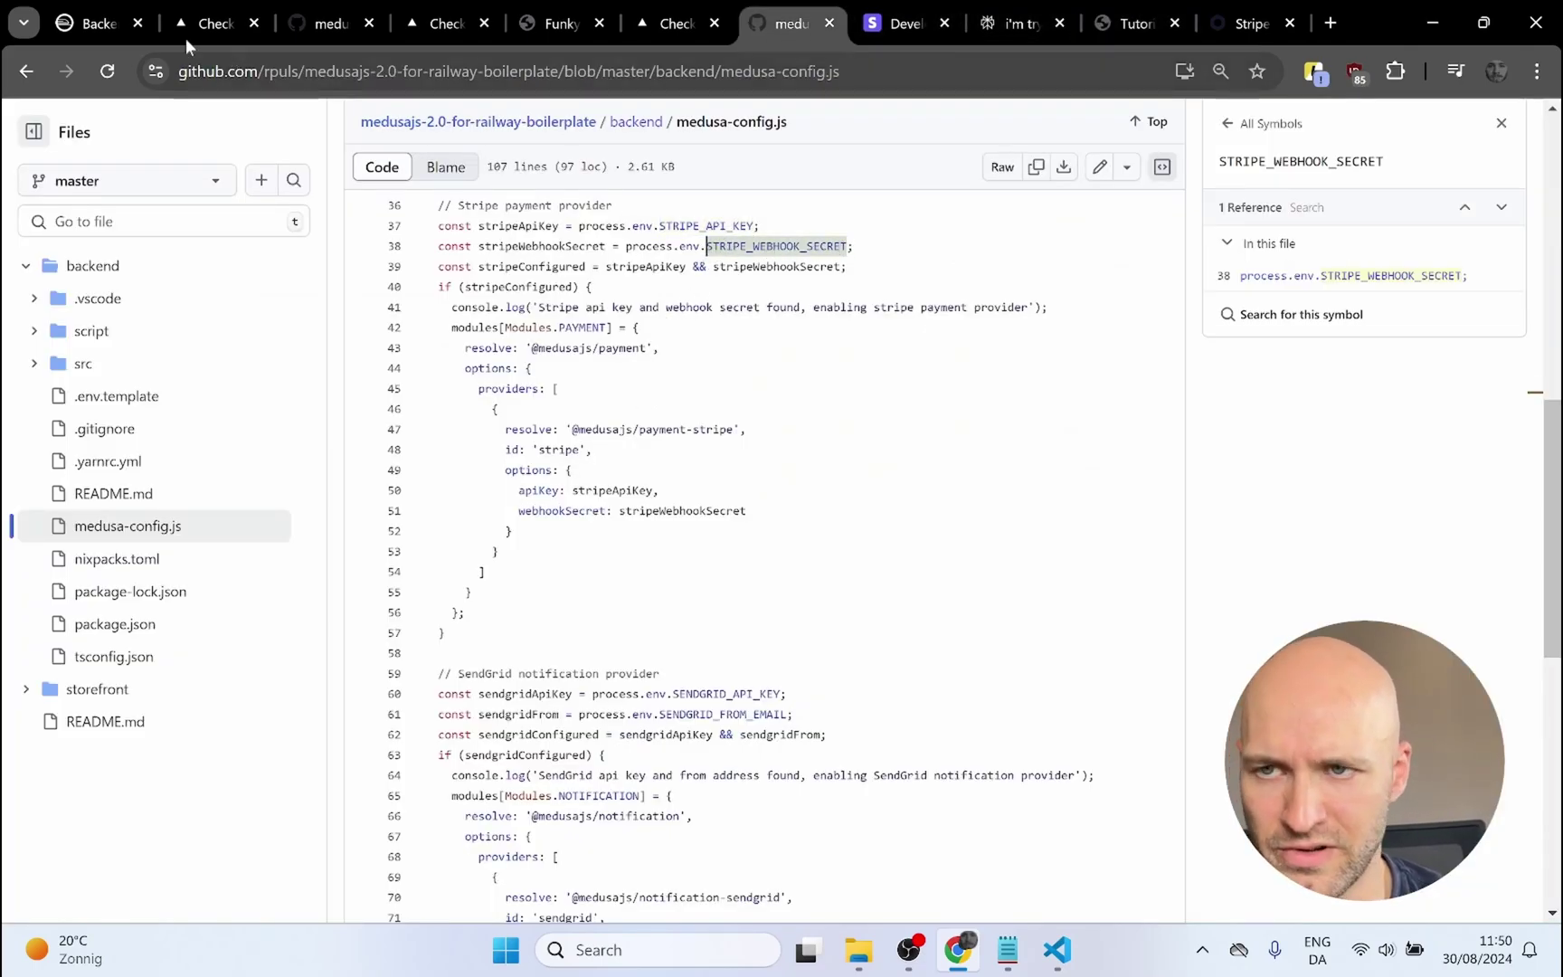
pyautogui.click(90, 22)
pyautogui.click(894, 284)
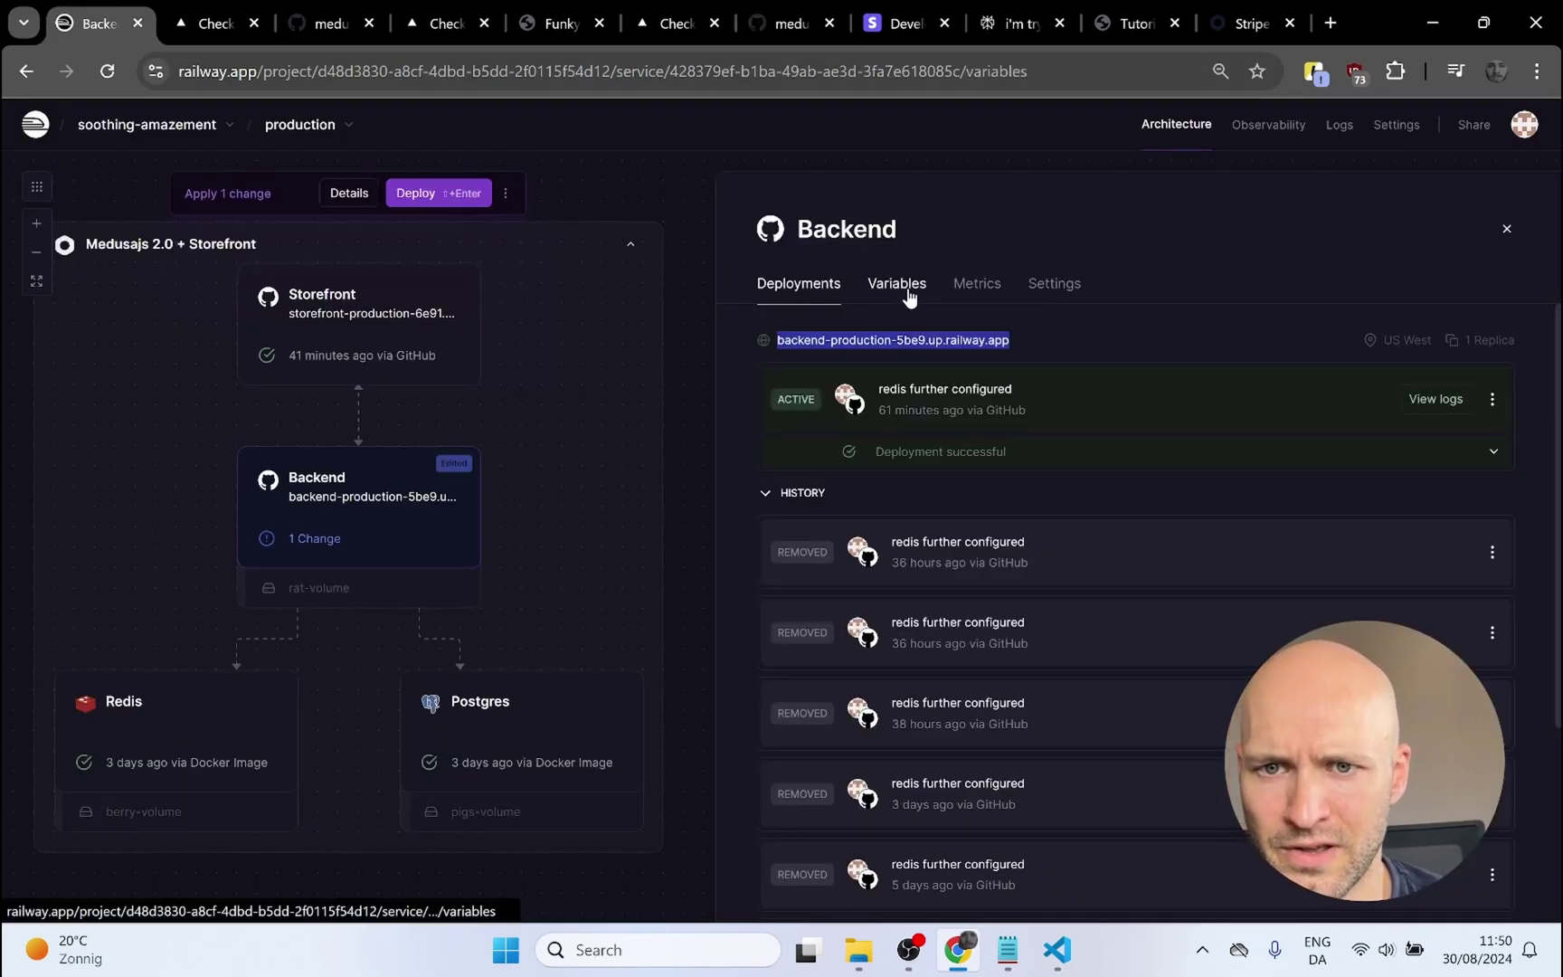
pyautogui.click(1466, 348)
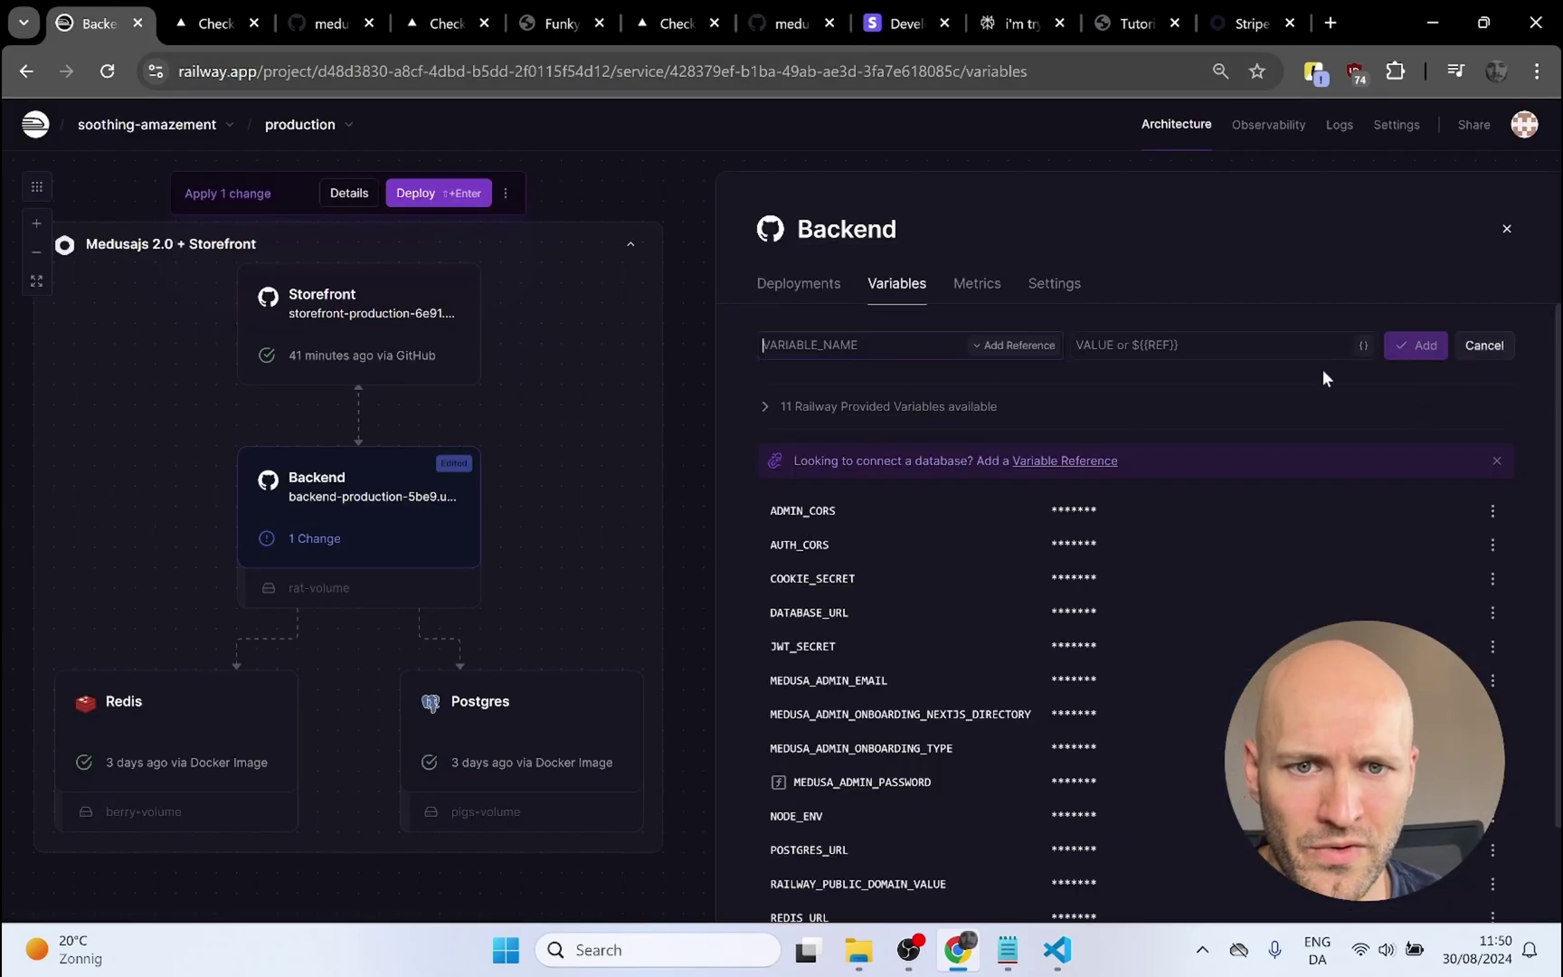
pyautogui.write('STRIPE_WEBHOOK_SECRET')
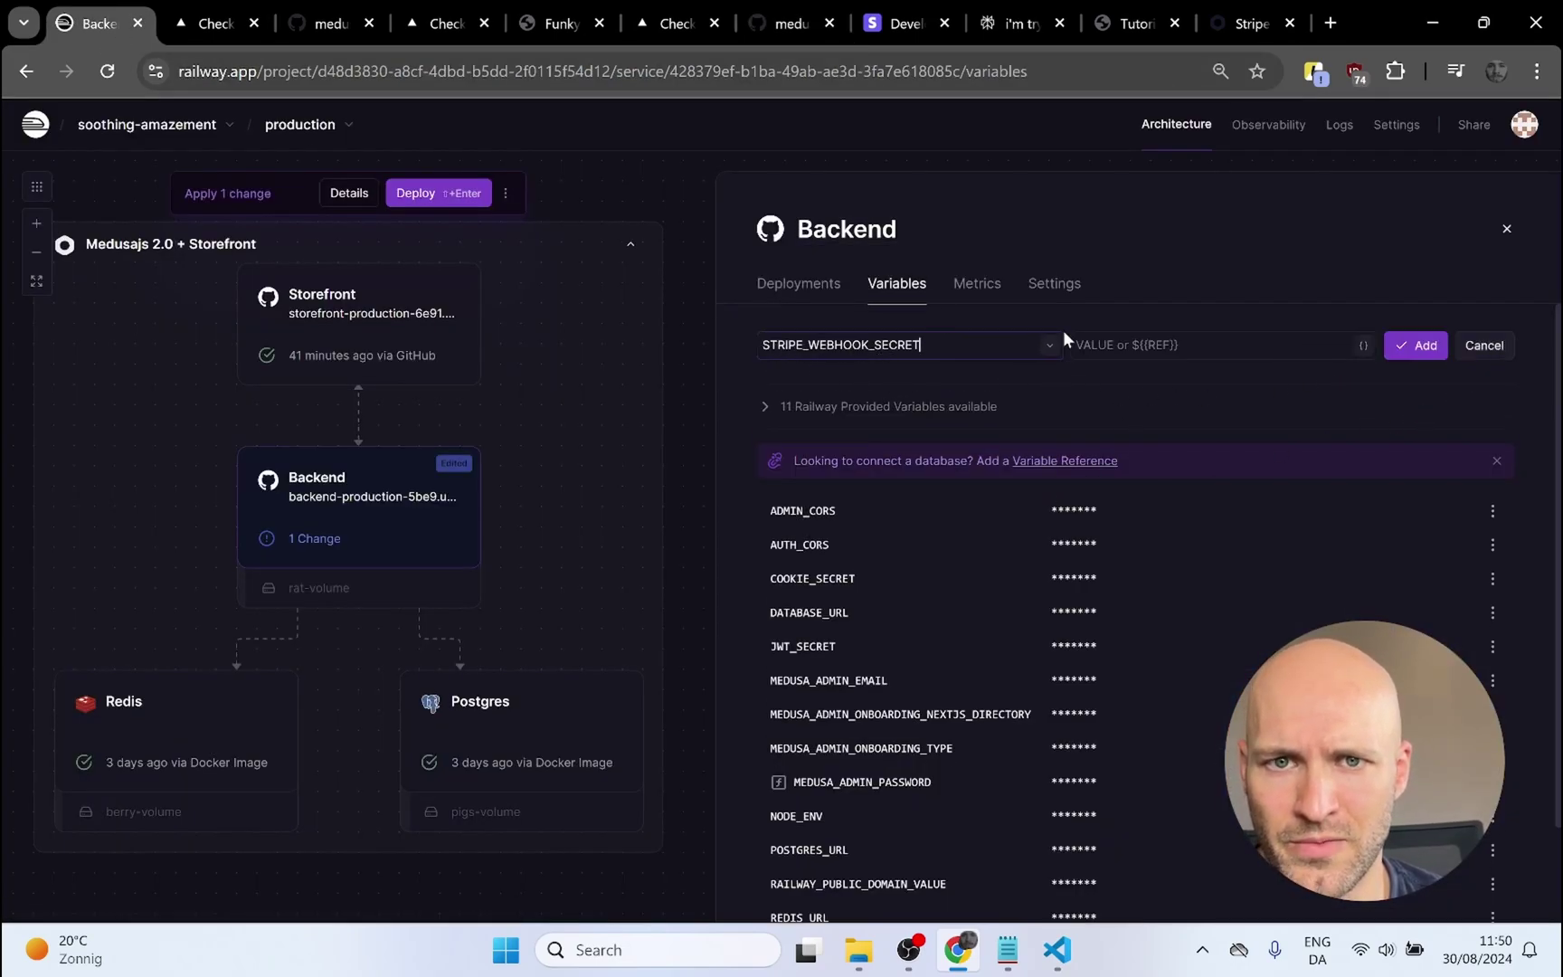
# - Reveal and copy the webhook's signing secret in Stripe, and save it as the value of the Backend's STRIPE_WEBHOOK_SECRET variable in Railway
pyautogui.click(896, 24)
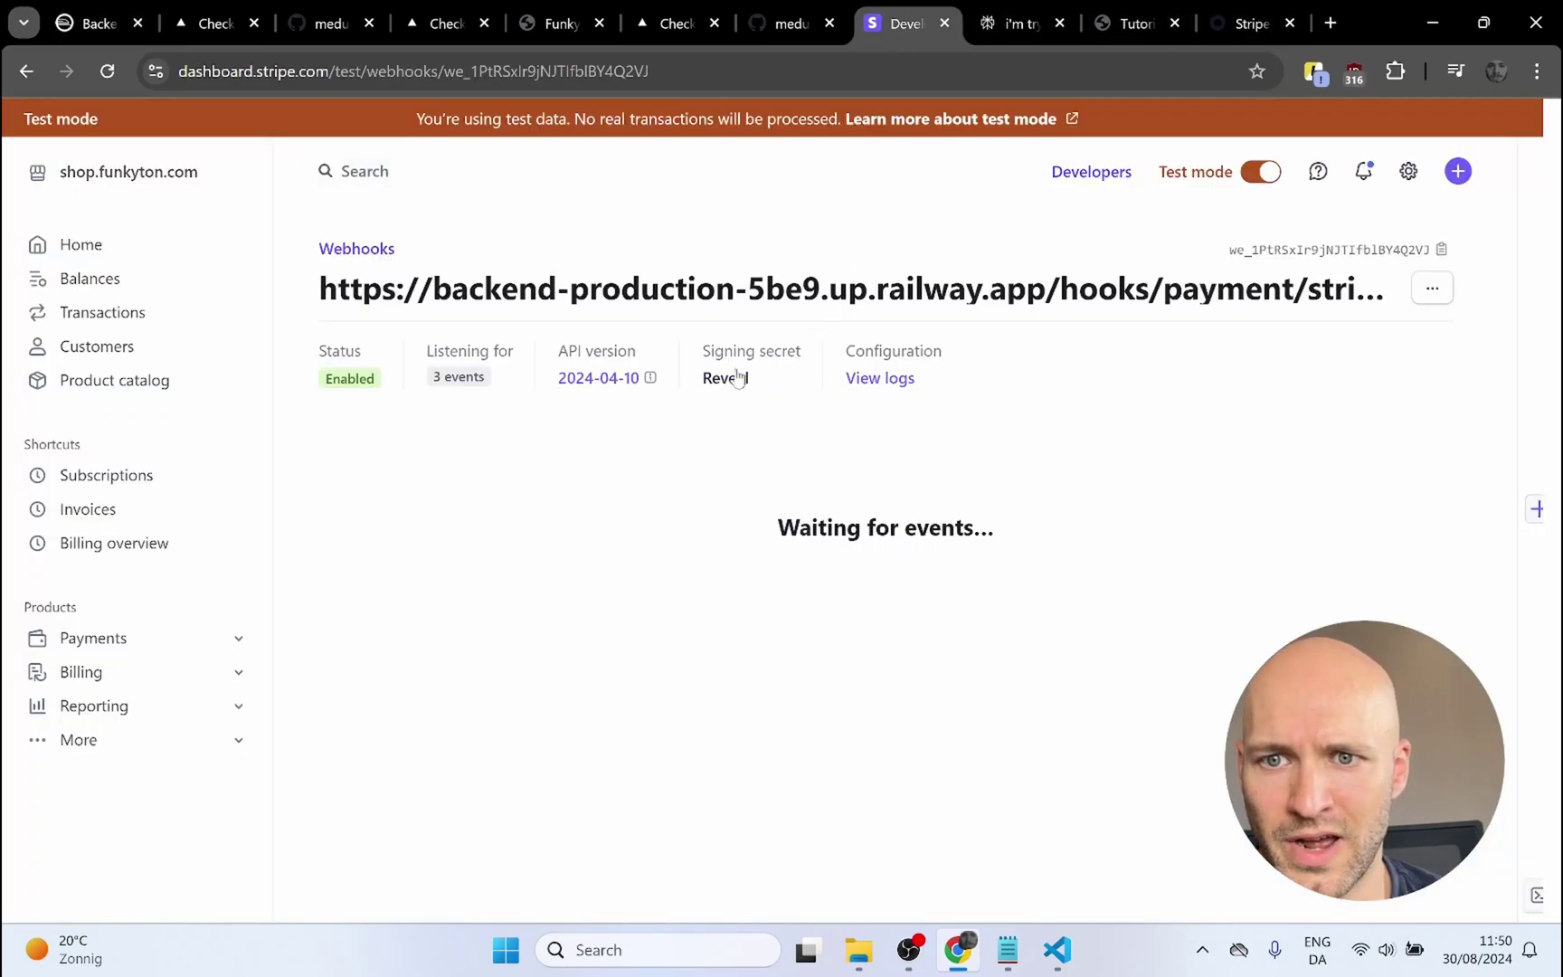
pyautogui.click(733, 378)
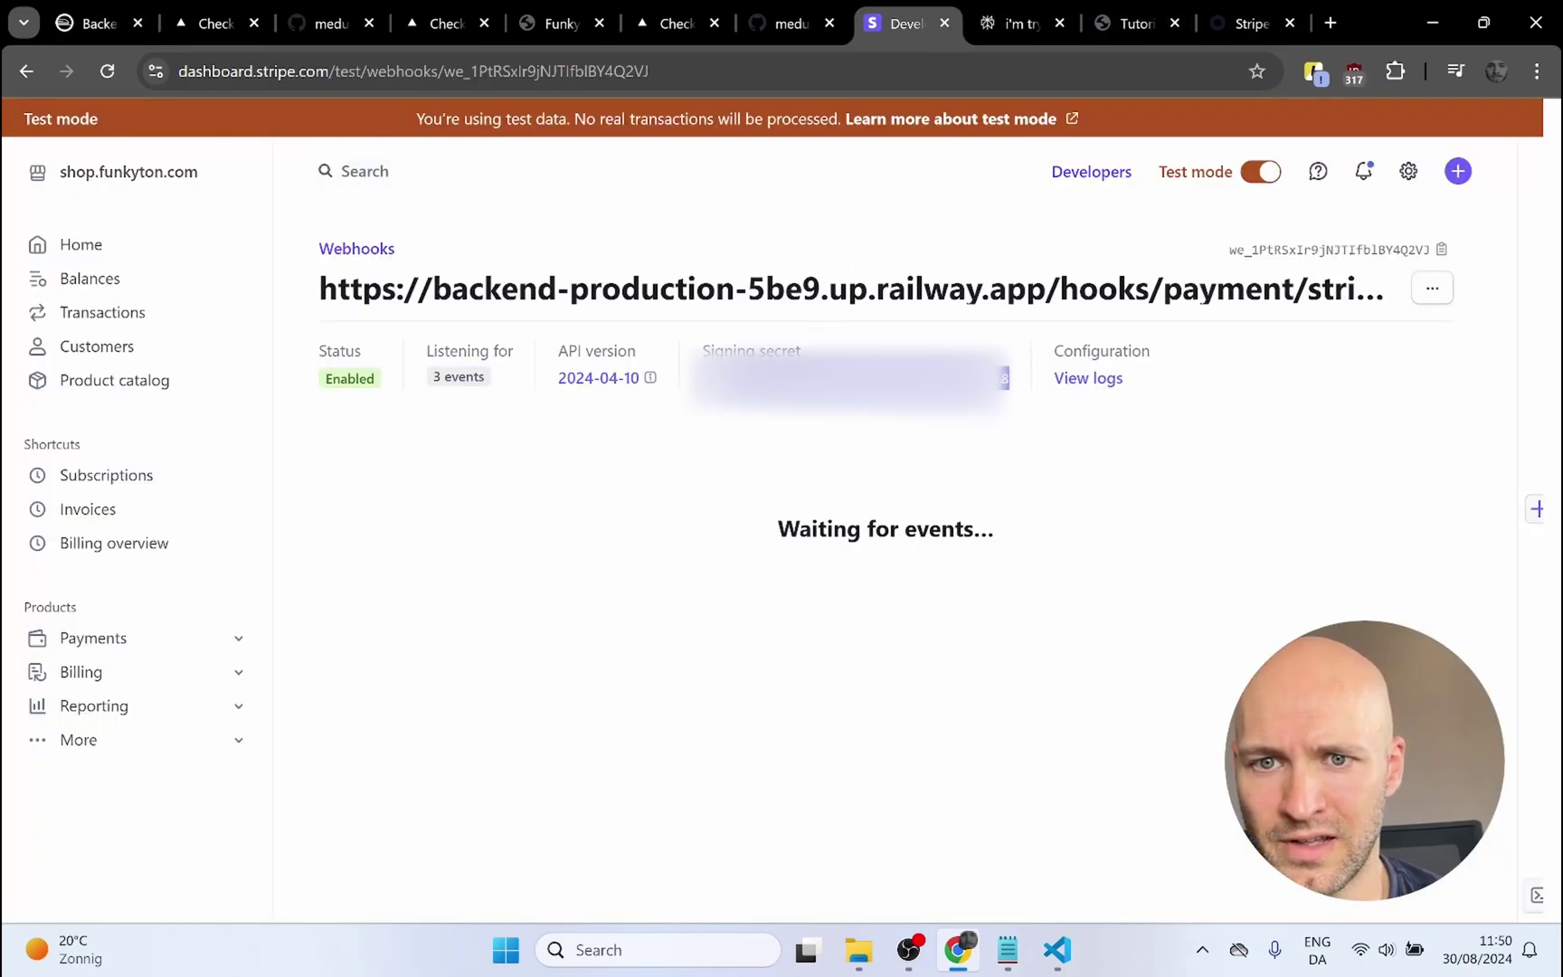
pyautogui.click(95, 24)
pyautogui.click(1176, 346)
pyautogui.hotkey('ctrl', 'v')
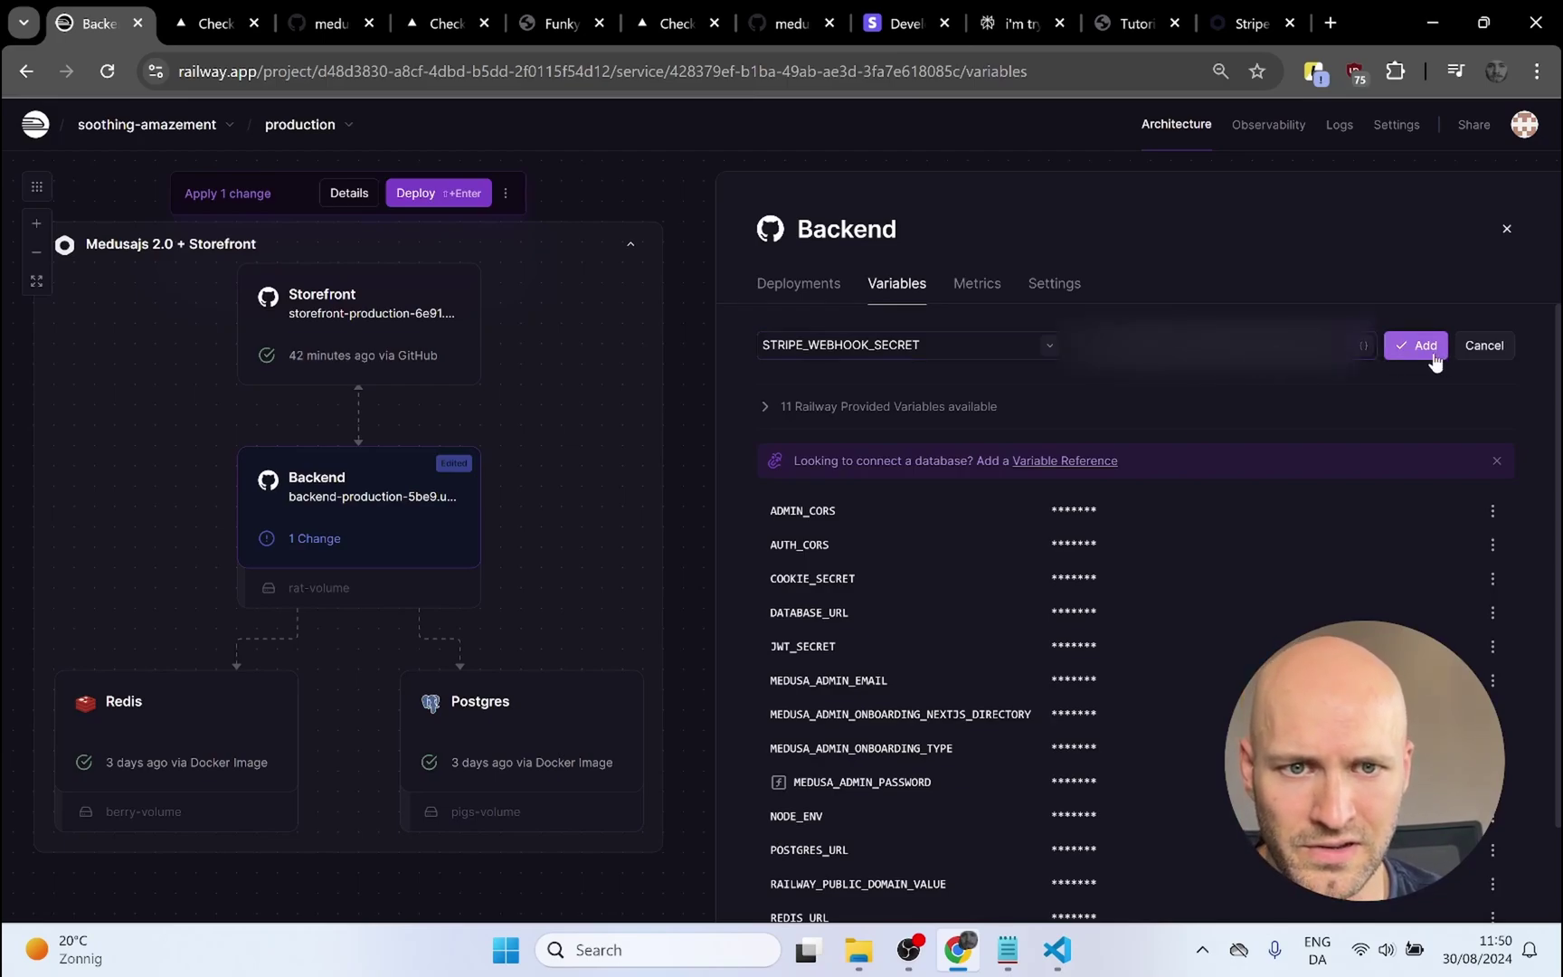
pyautogui.click(1417, 345)
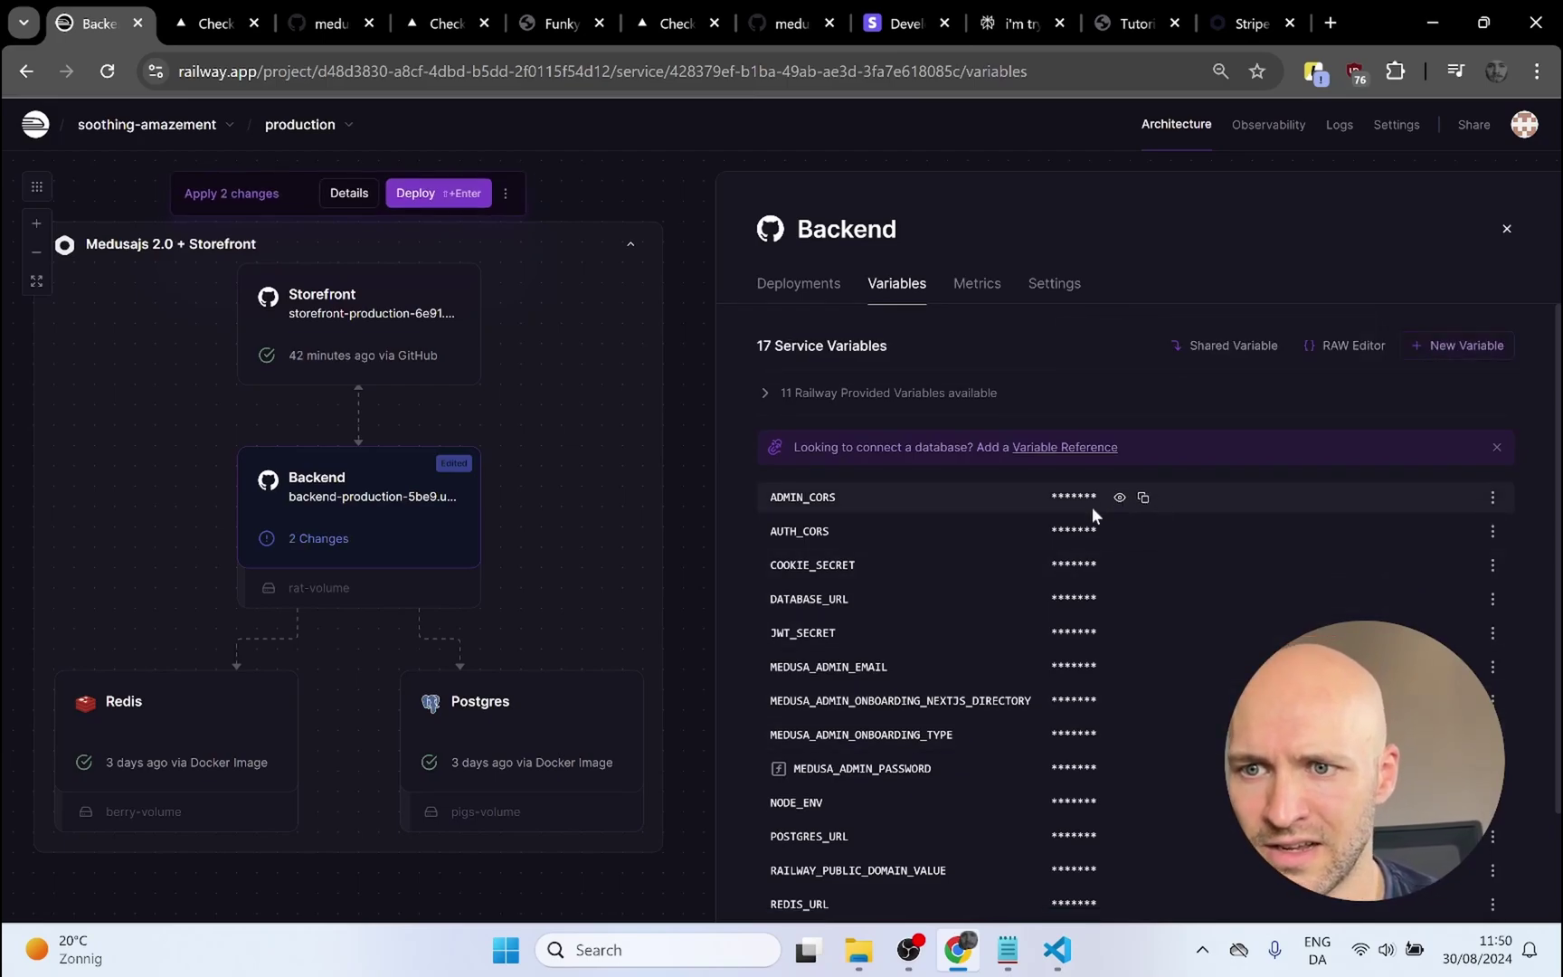
pyautogui.scroll(-1, 1091, 507)
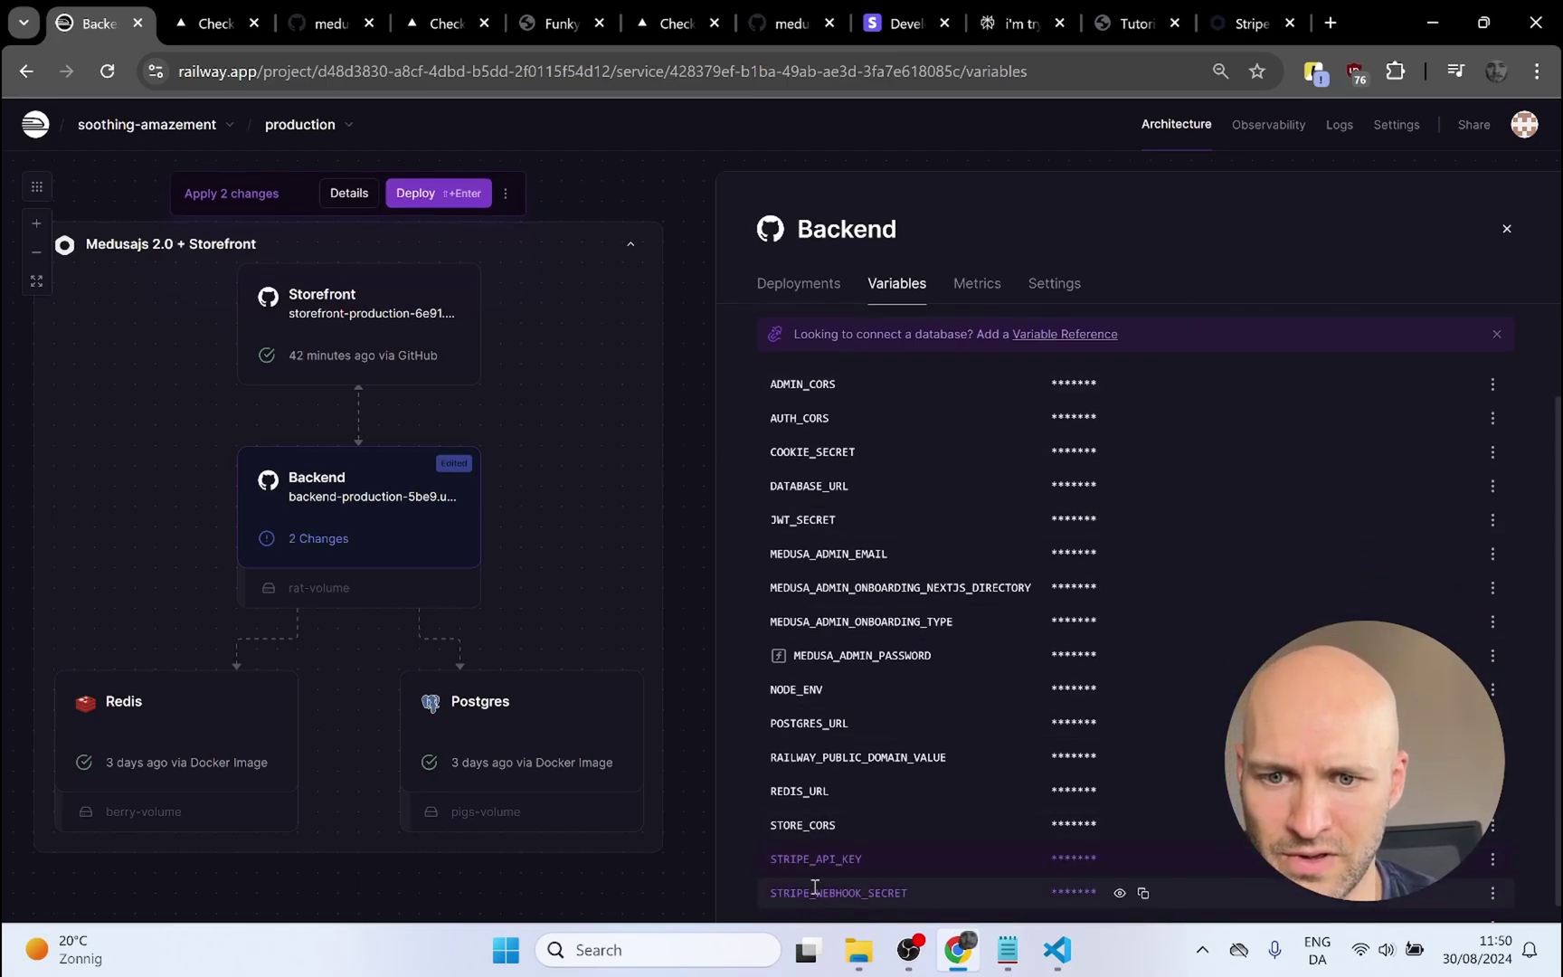
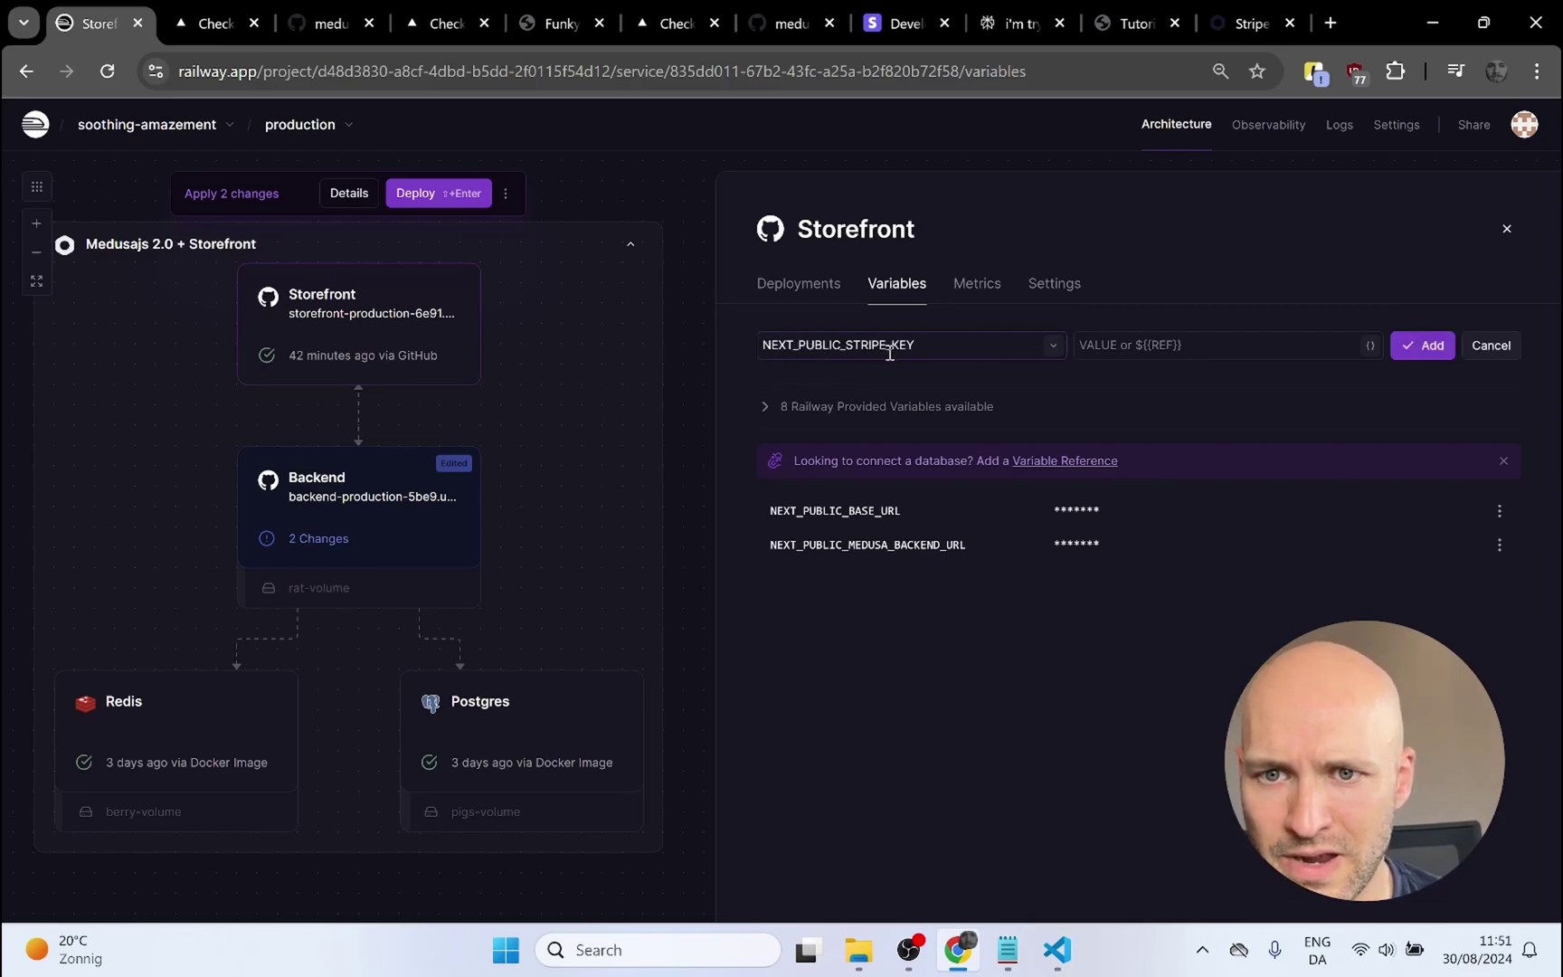
# - Switch to VS Code, search the storefront folder for STRIPE_, and open the NEXT_PUBLIC_STRIPE_KEY match in README.md
pyautogui.click(1057, 950)
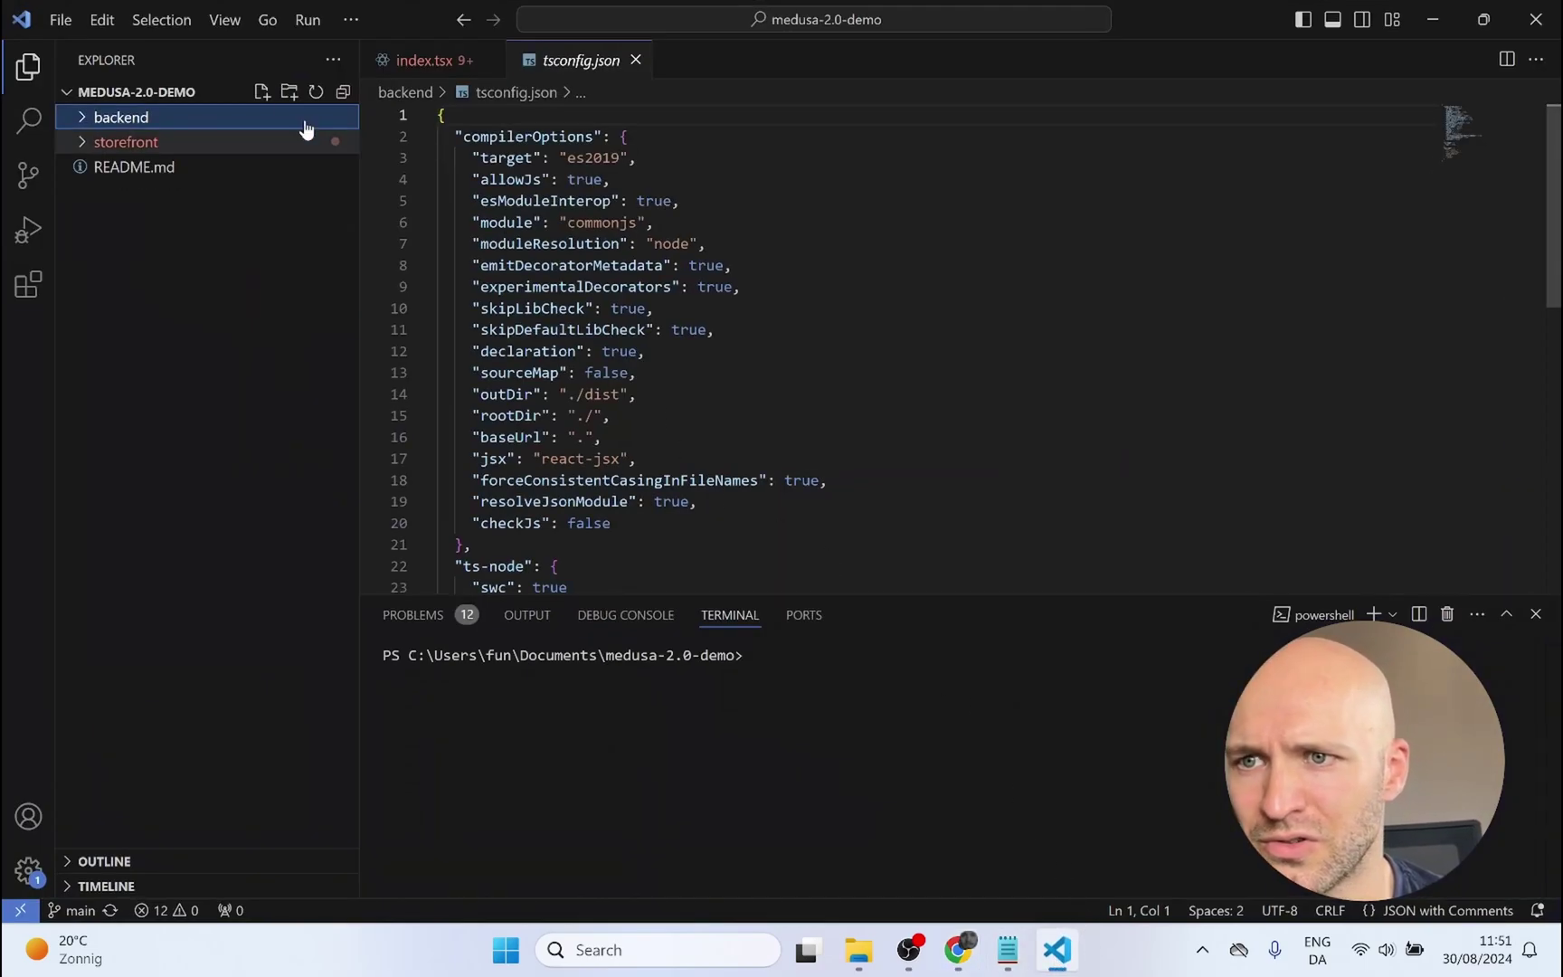
pyautogui.click(131, 142)
pyautogui.click(30, 123)
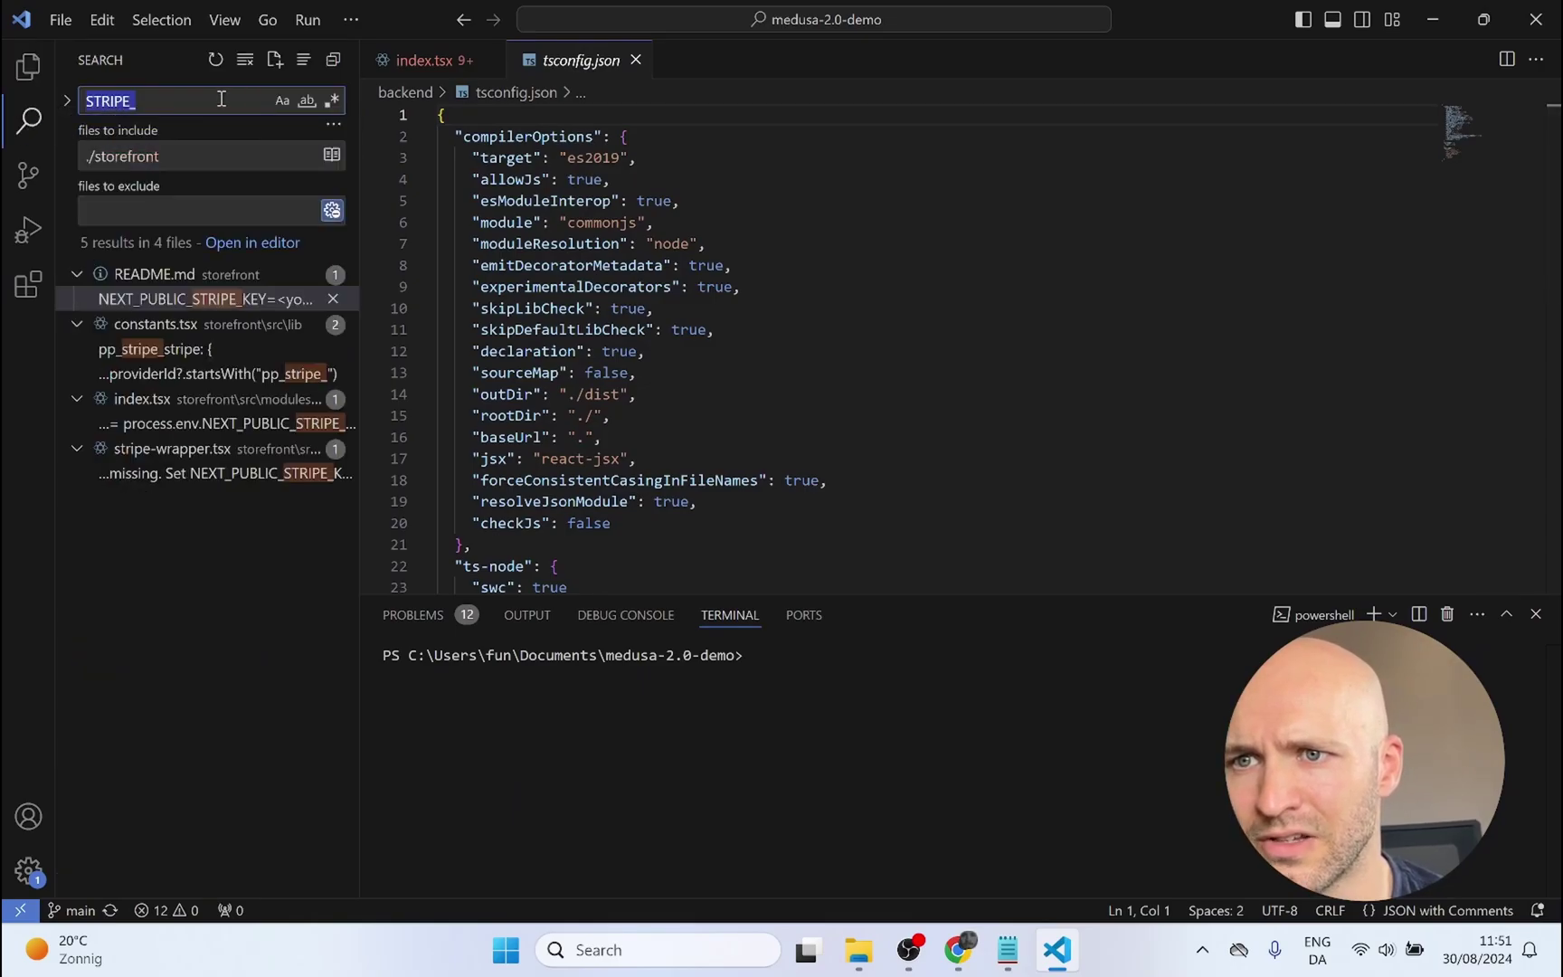
pyautogui.click(131, 300)
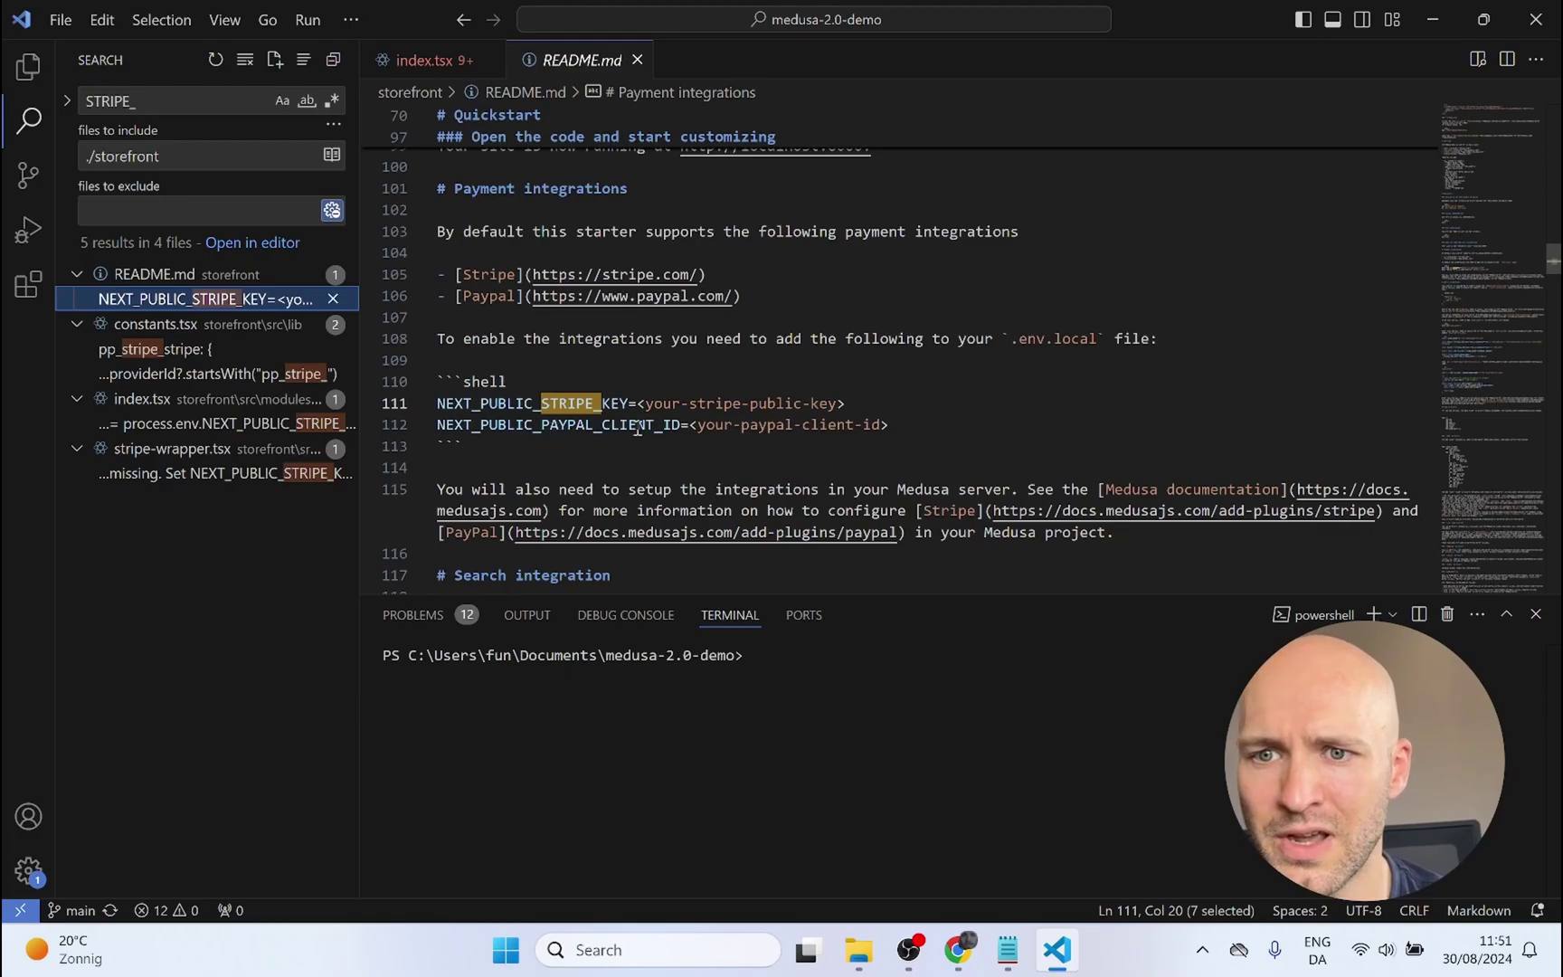
# - Open the storefront's package.json and find "str" to examine its Stripe dependencies
pyautogui.click(28, 66)
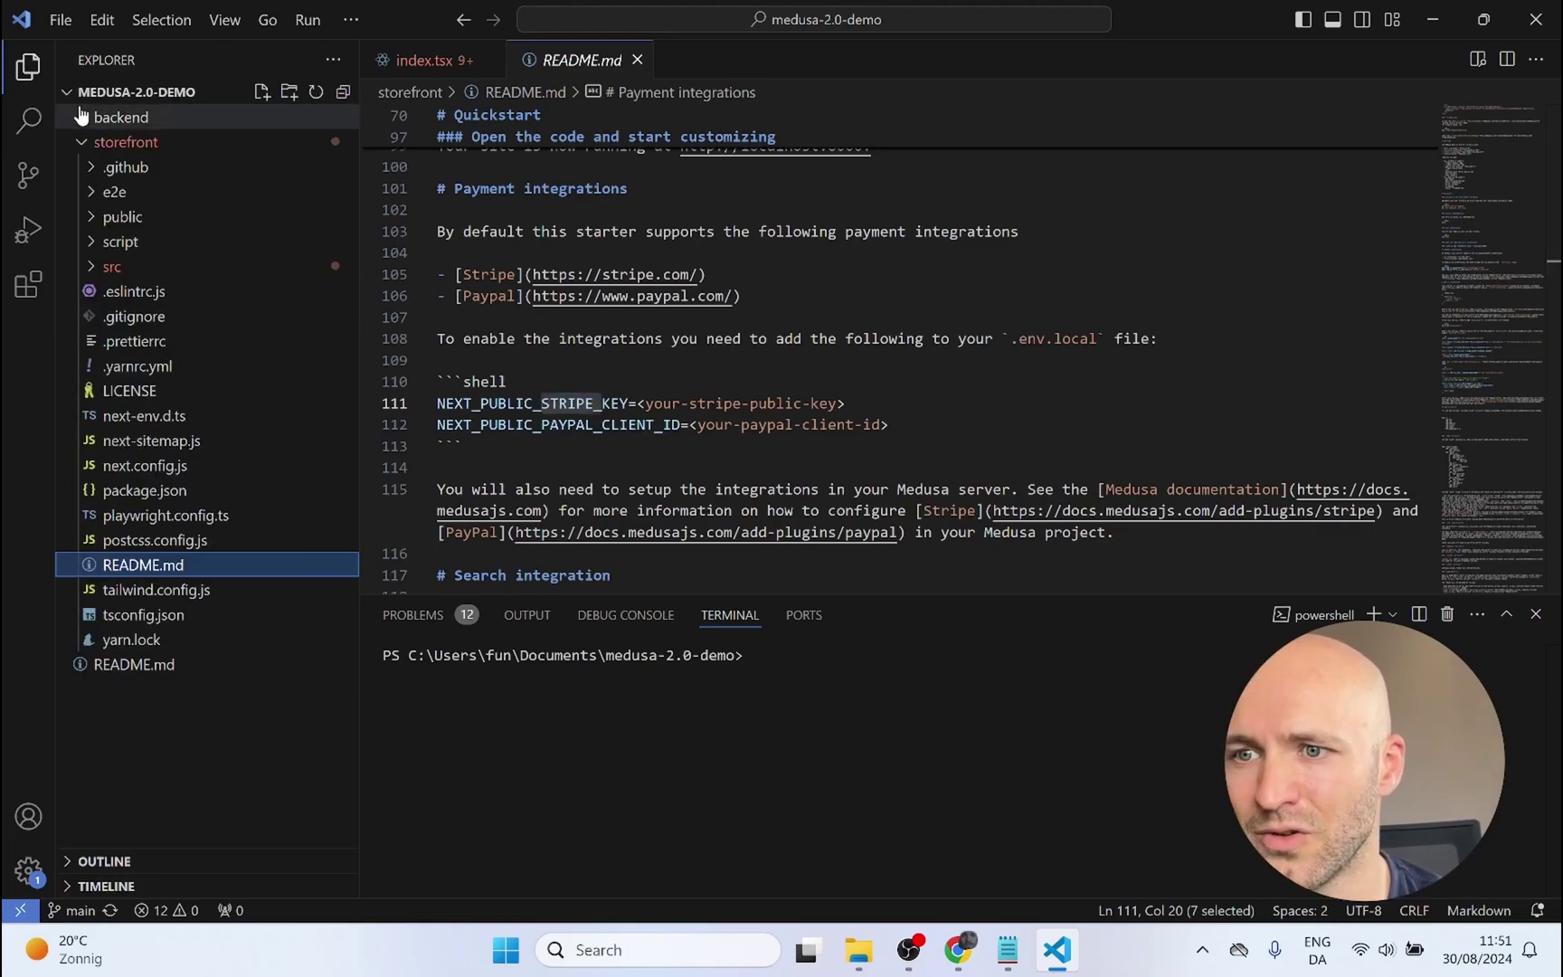
pyautogui.click(145, 489)
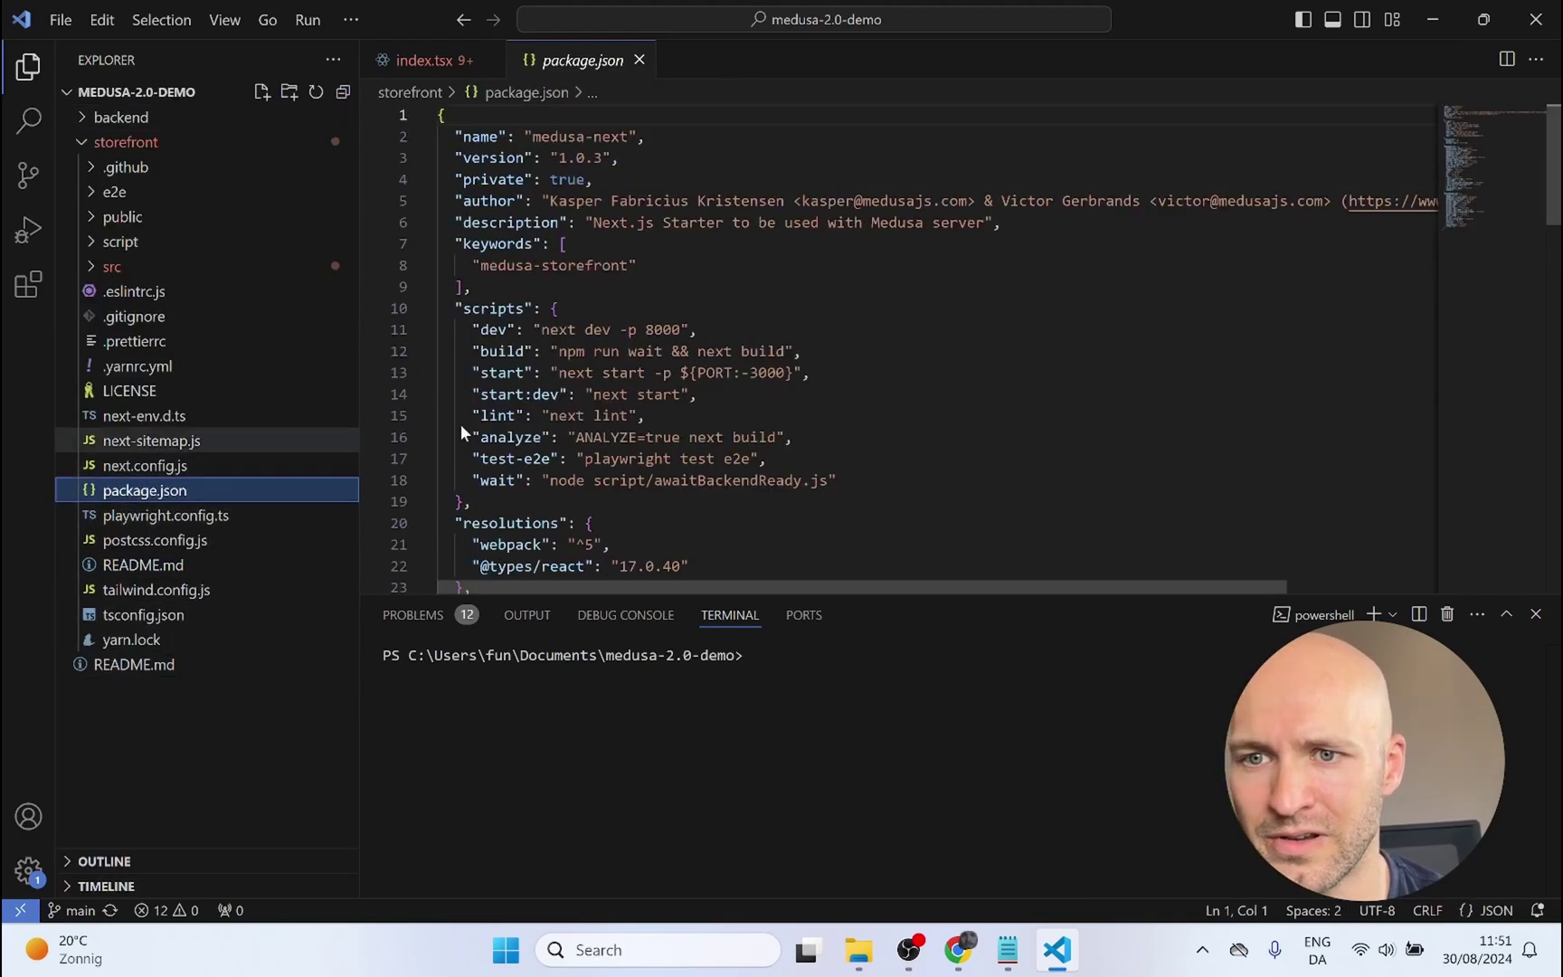
pyautogui.moveTo(813, 392); pyautogui.dragTo(940, 380)
pyautogui.hotkey('ctrl', 'f')
pyautogui.write('str')
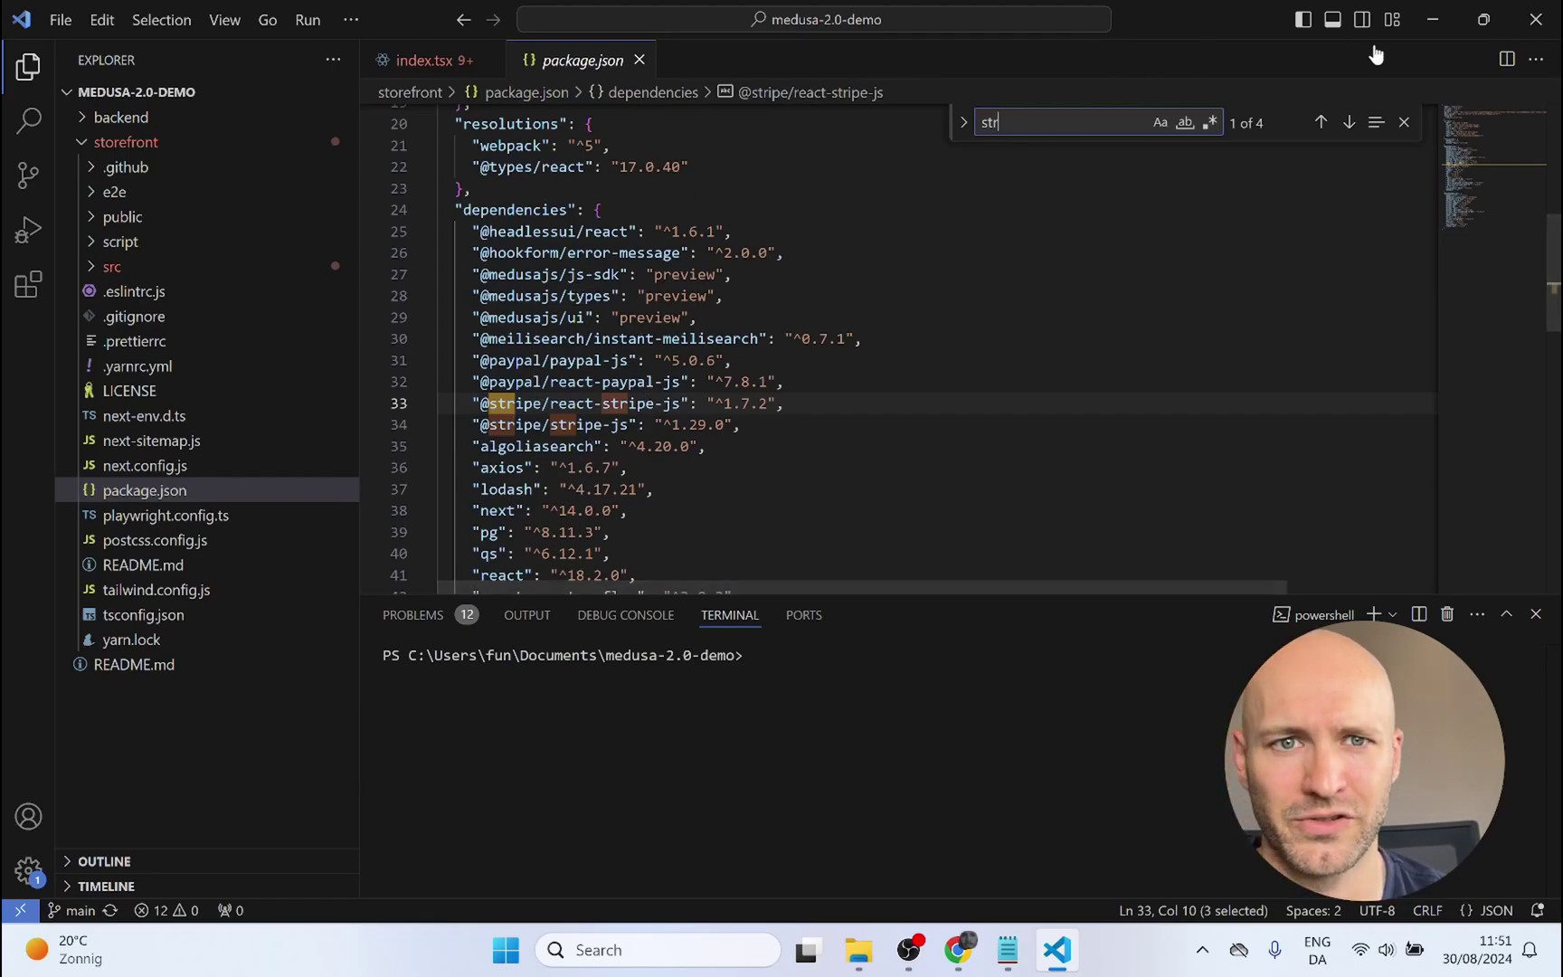
# - Return to the browser and copy the publishable test key from Stripe's developer API keys
pyautogui.hotkey('alt', 'Tab')
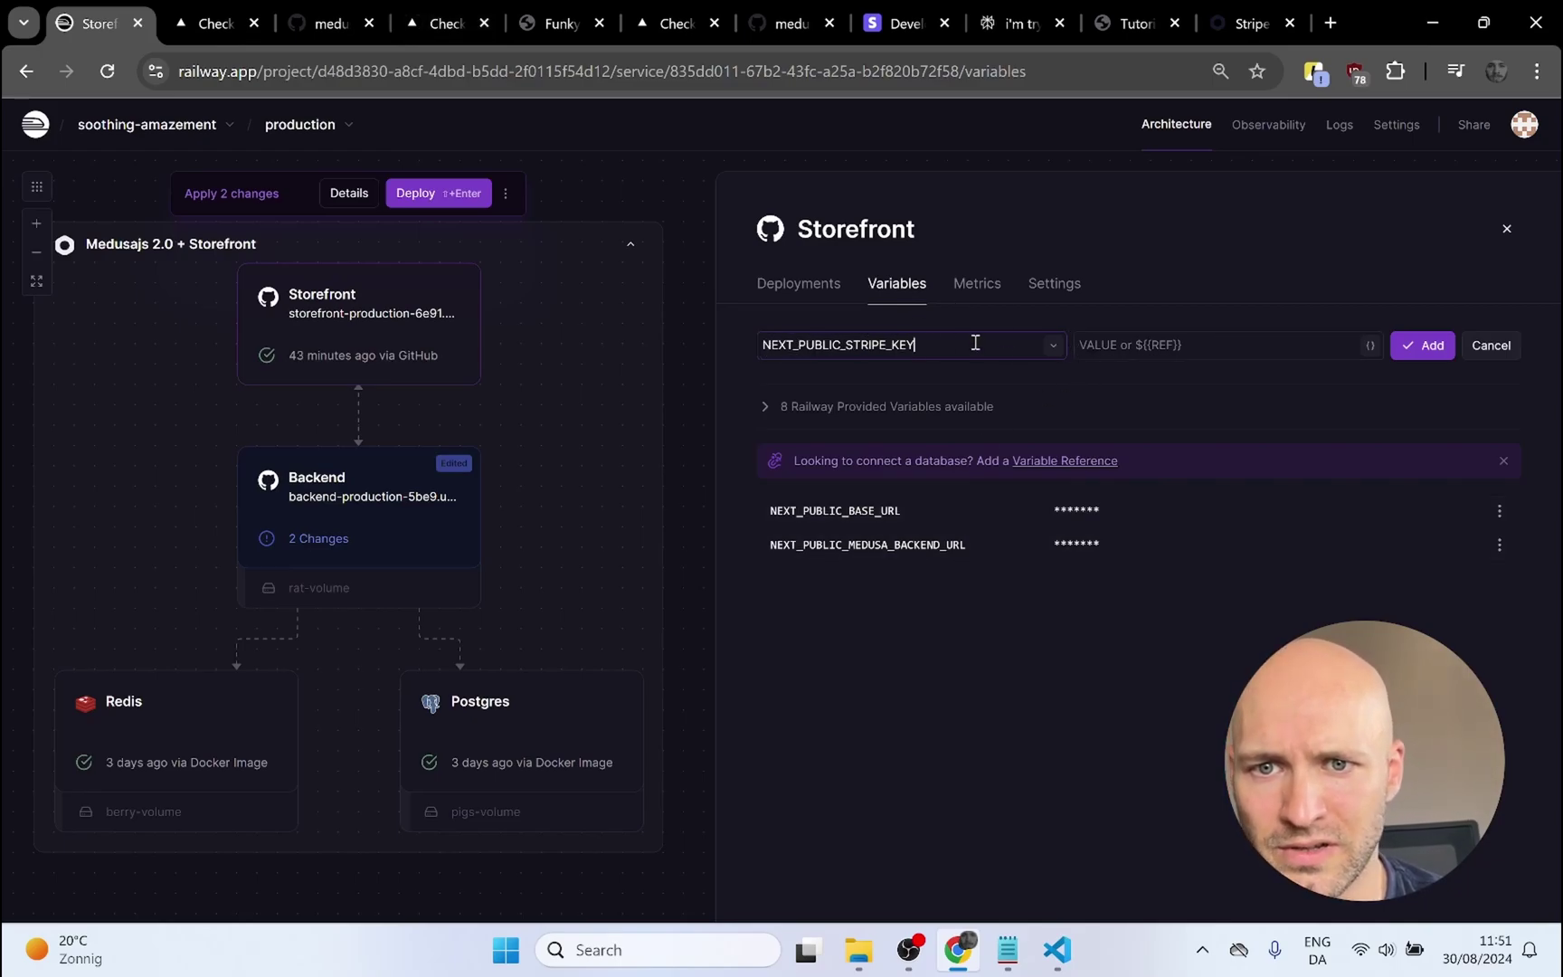
pyautogui.click(903, 25)
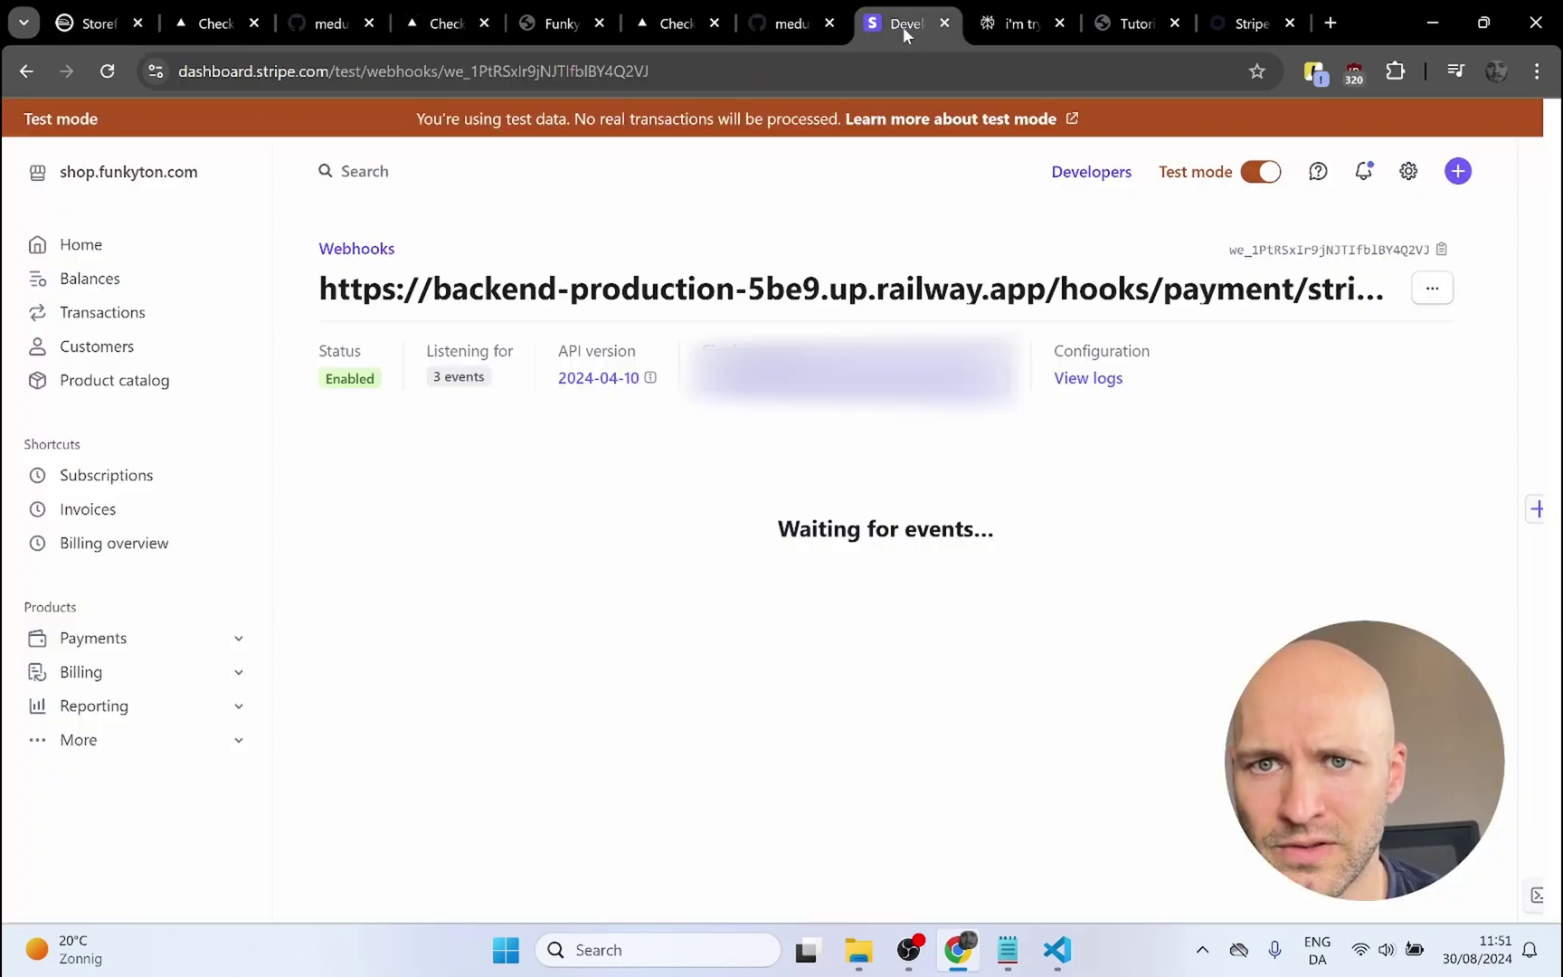
pyautogui.click(1093, 175)
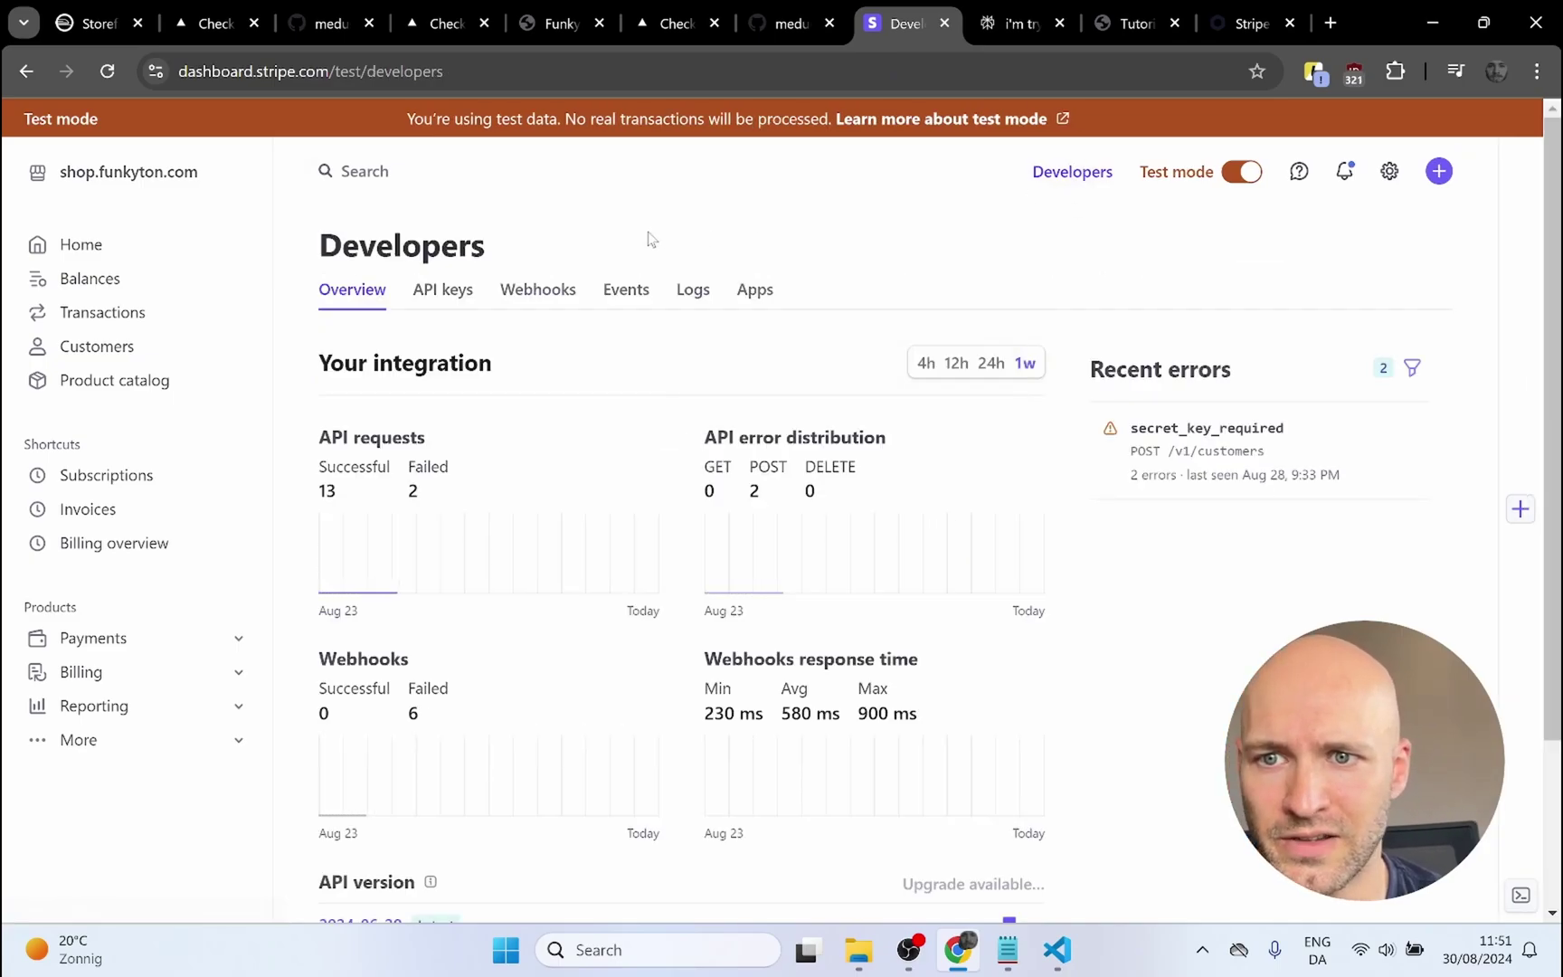
pyautogui.click(442, 293)
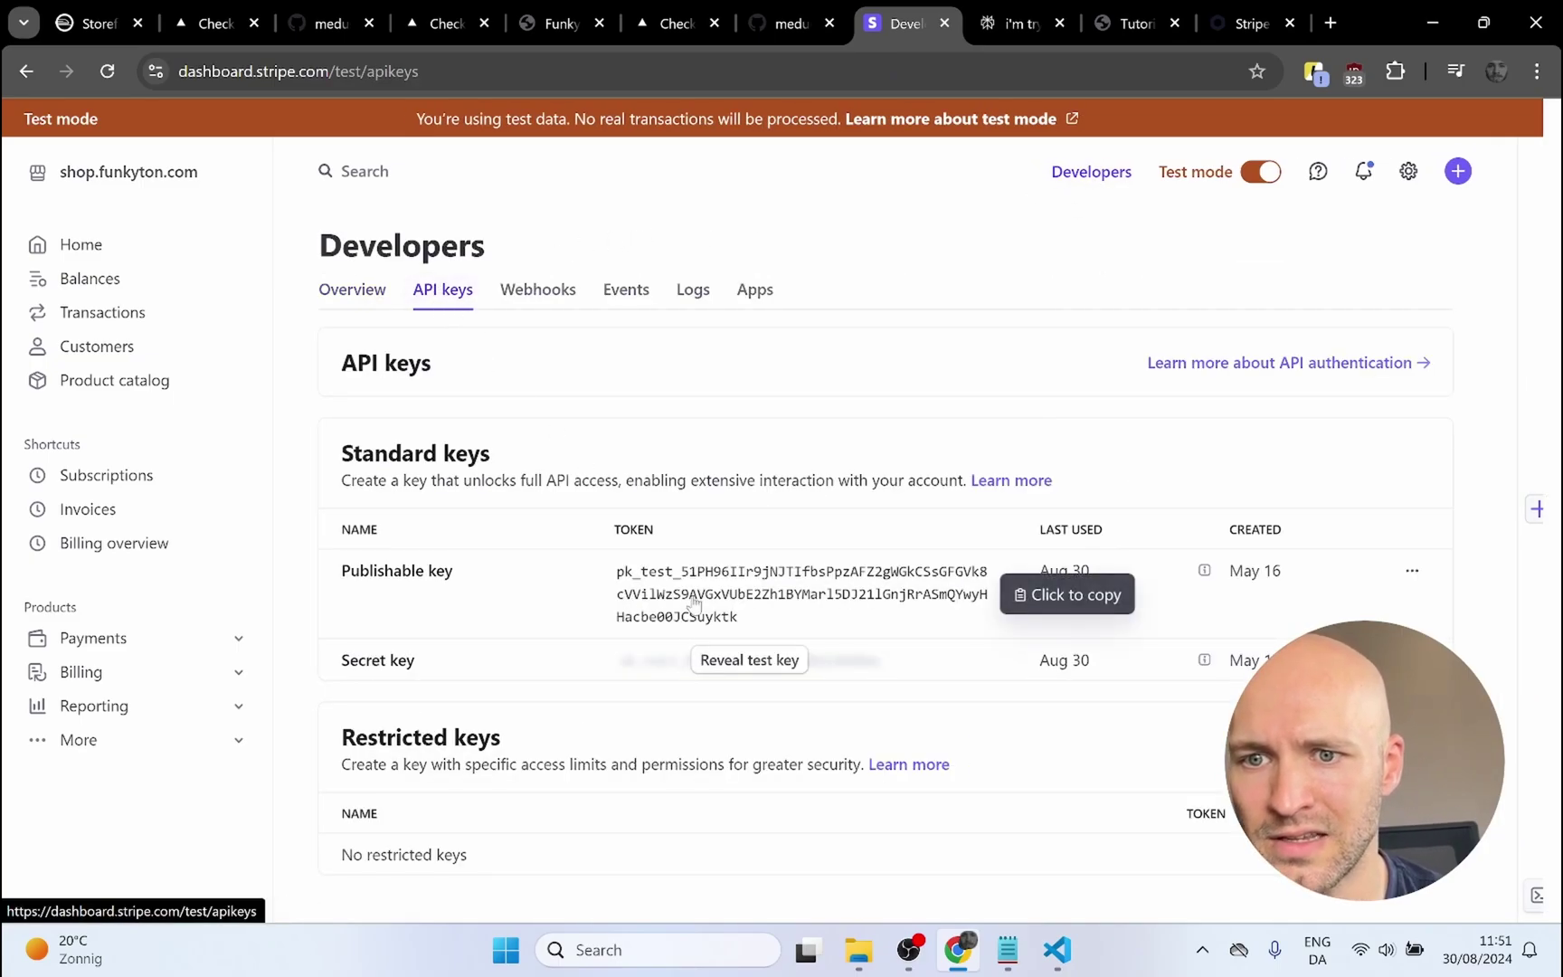
pyautogui.click(697, 586)
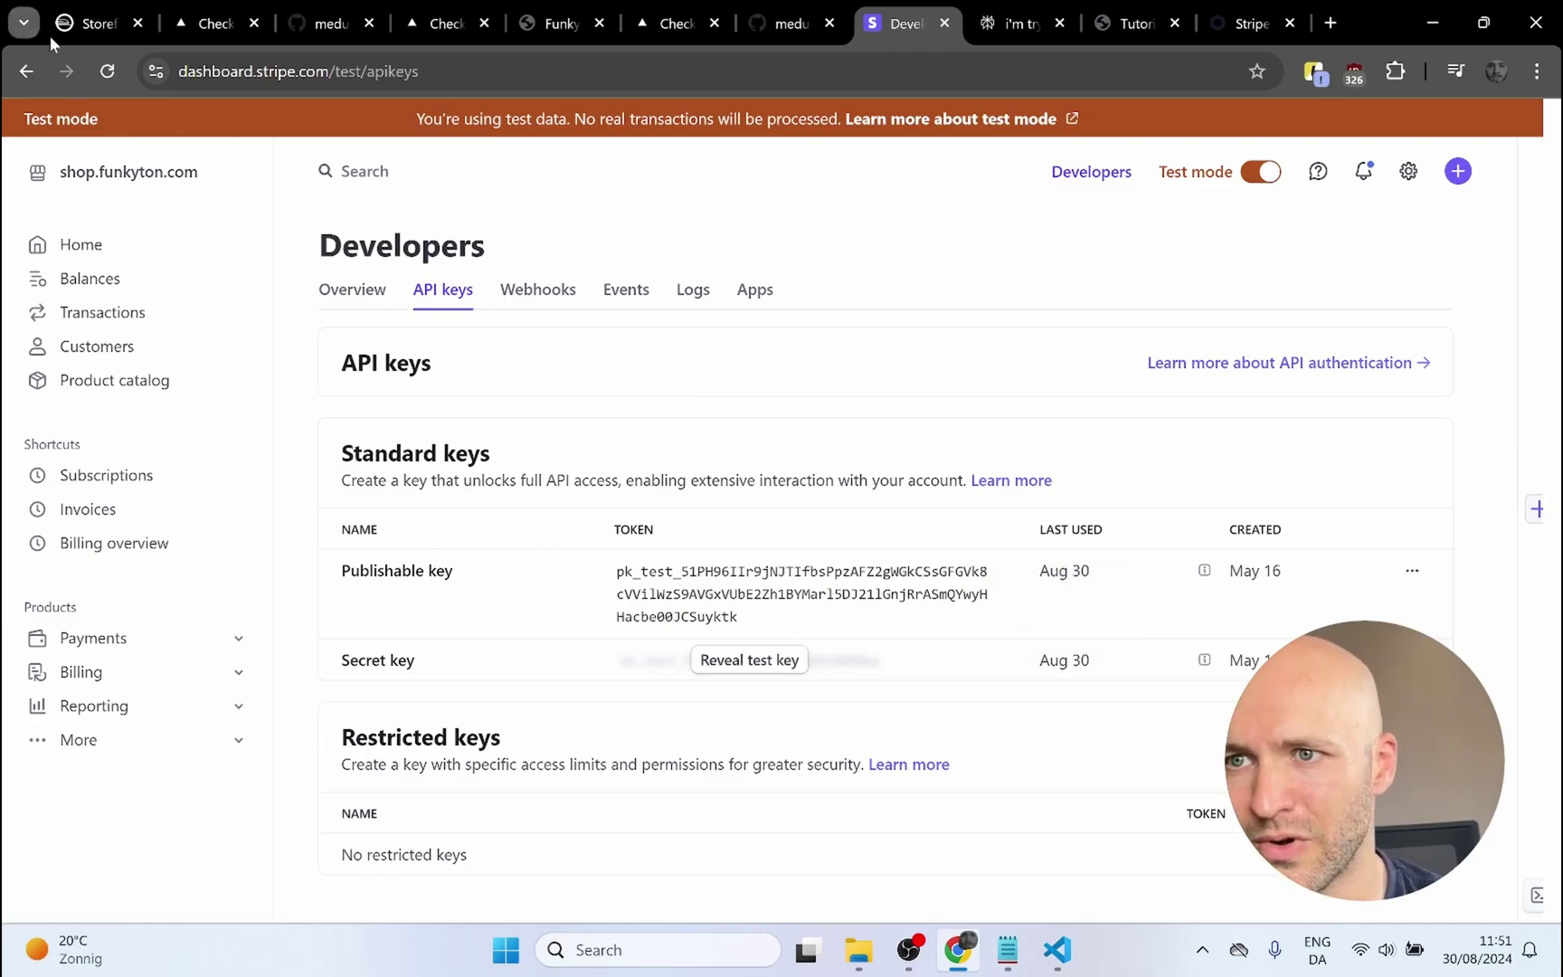
# - Save the copied publishable key as the Storefront's NEXT_PUBLIC_STRIPE_KEY variable in Railway and deploy the pending changes
pyautogui.click(90, 25)
pyautogui.click(1205, 345)
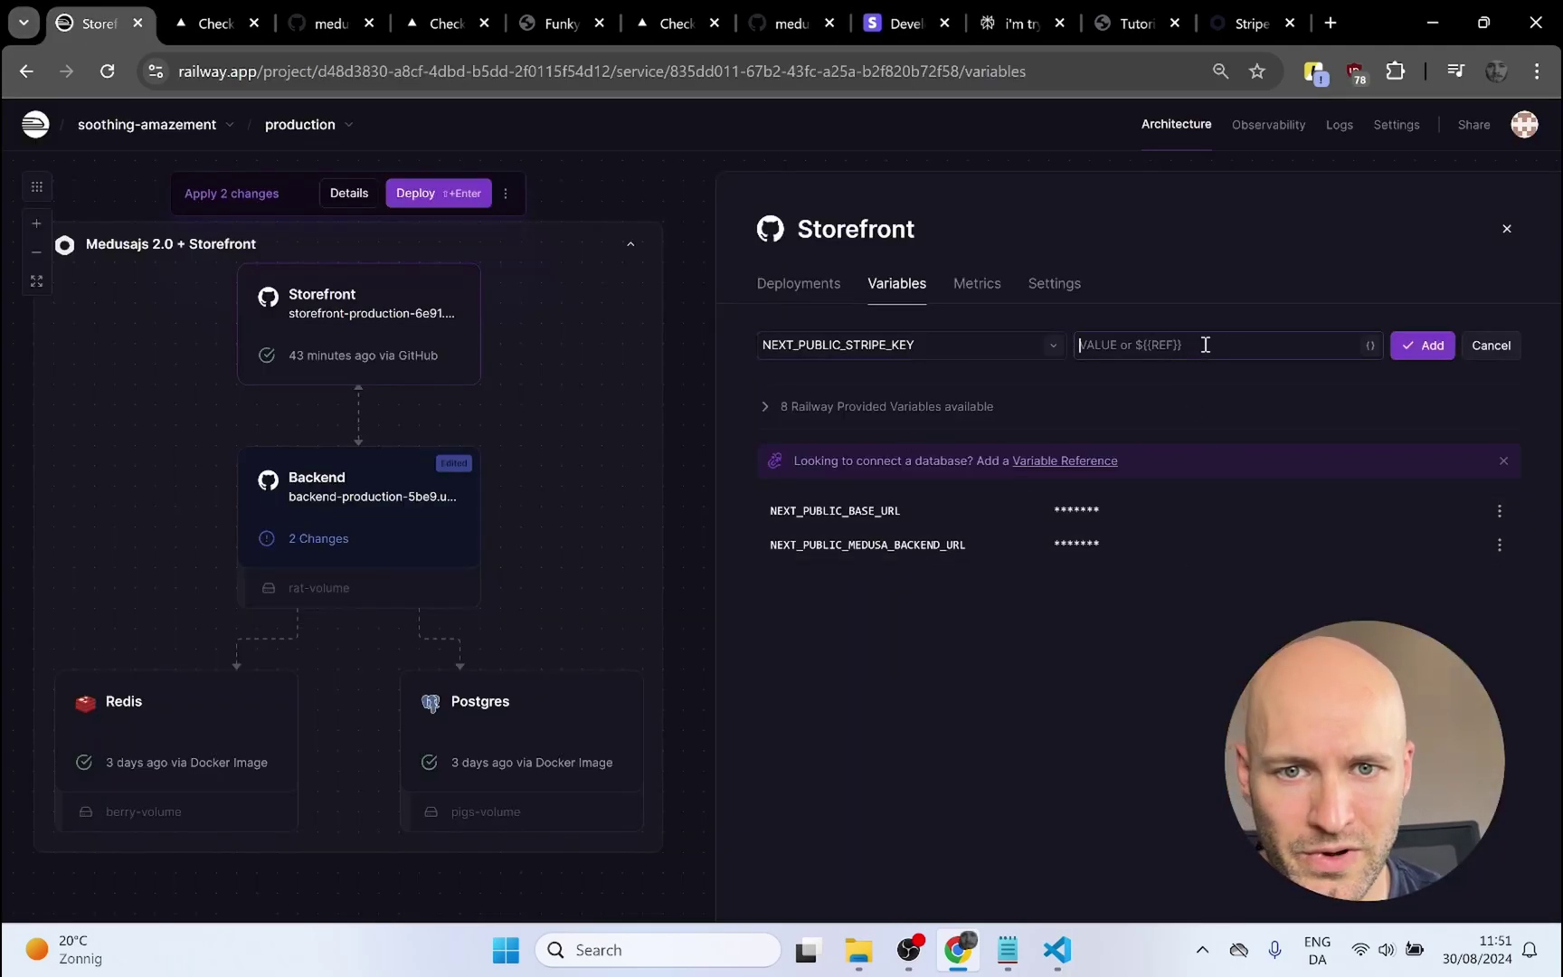
pyautogui.hotkey('ctrl', 'v')
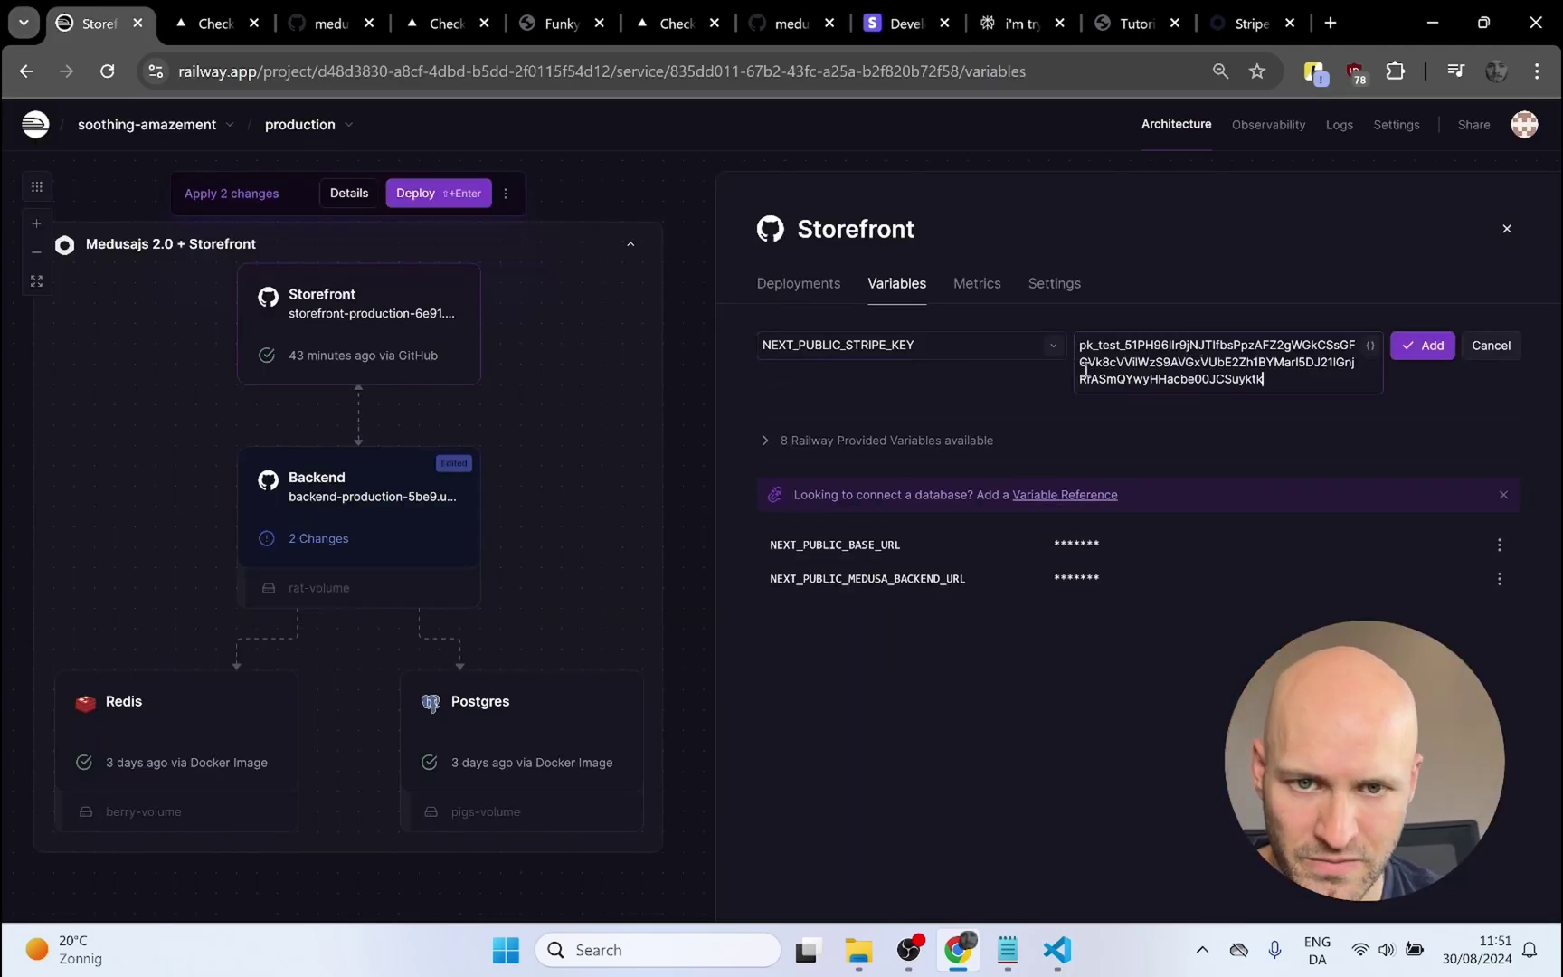
pyautogui.click(1428, 349)
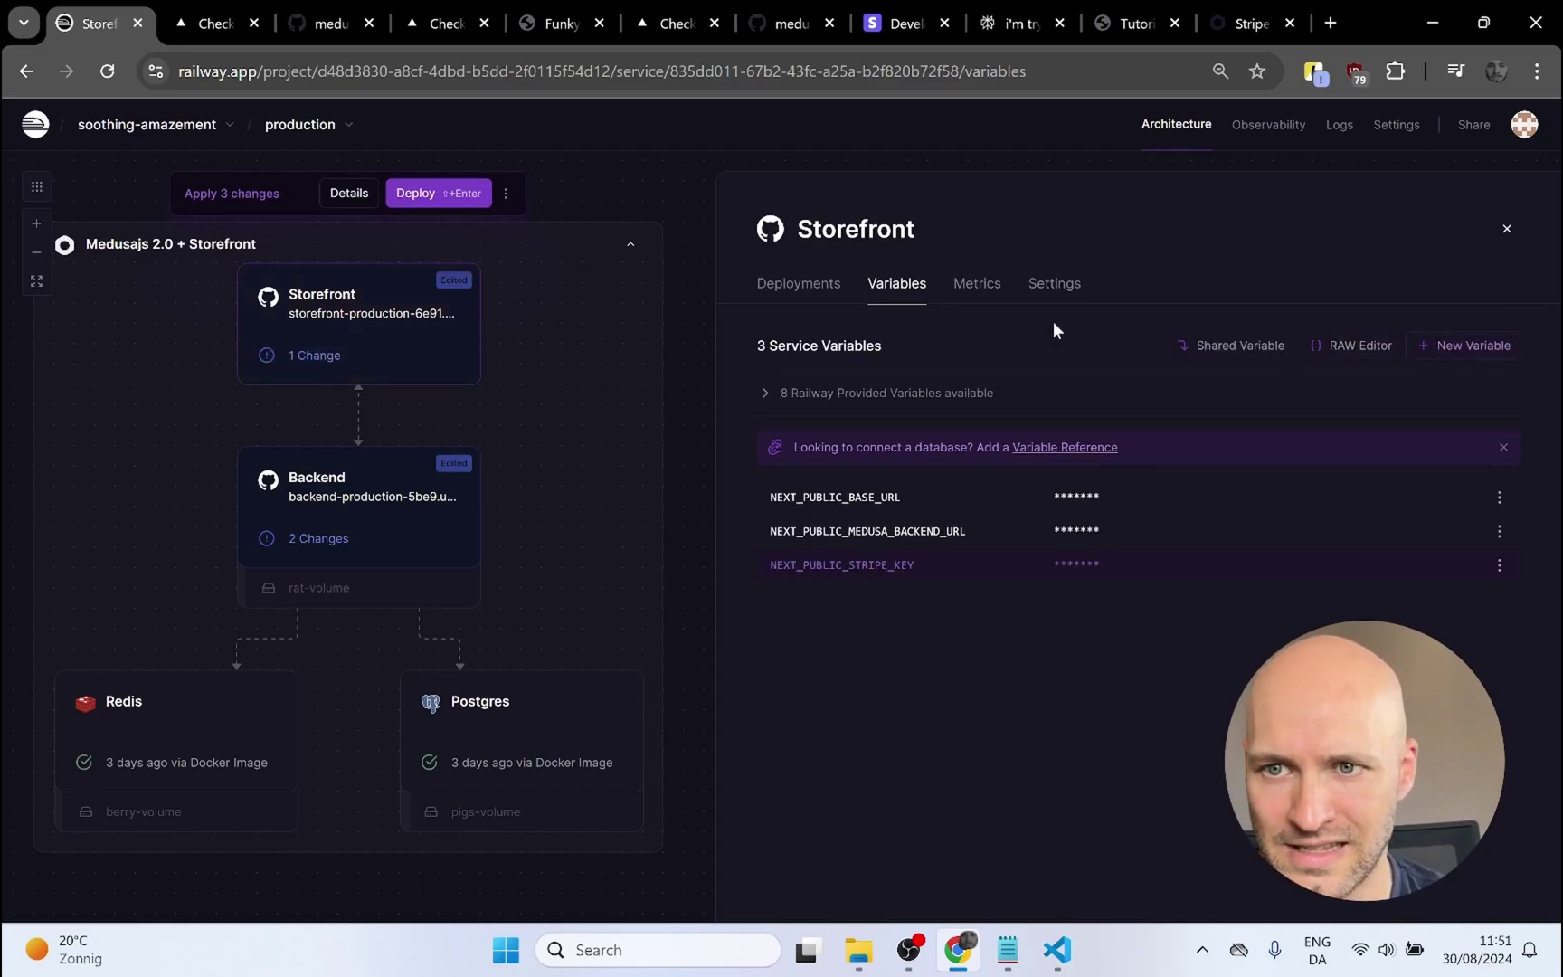
pyautogui.click(425, 195)
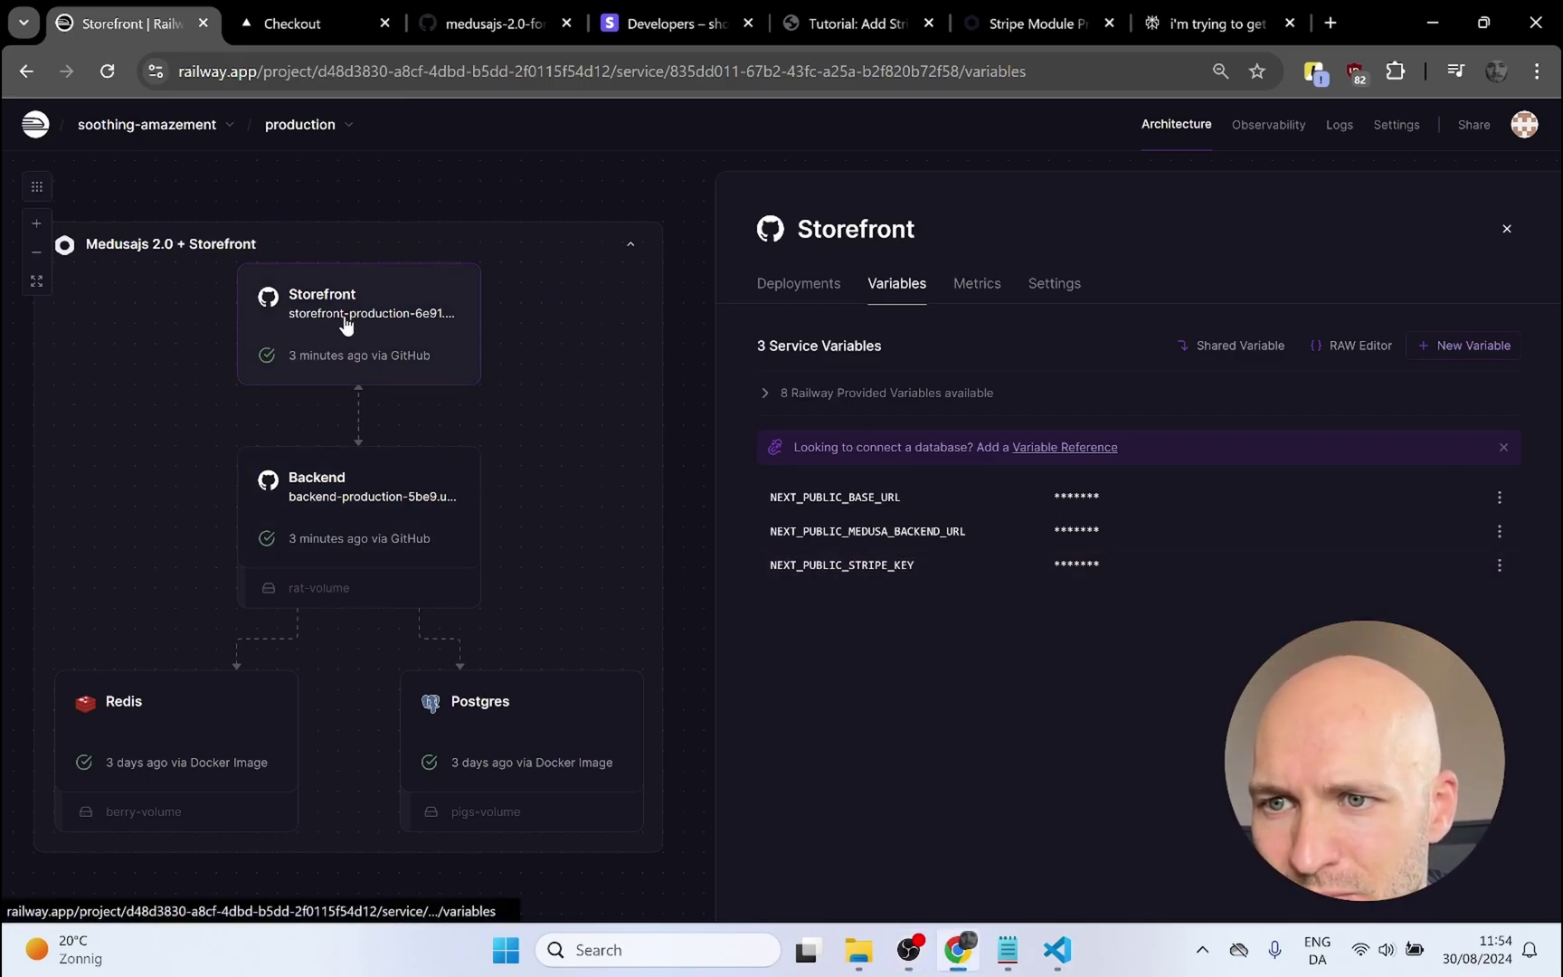
# - Check the Backend service's variables in Railway, open its public URL from the deployments, and load the Medusa admin at /app
pyautogui.click(326, 515)
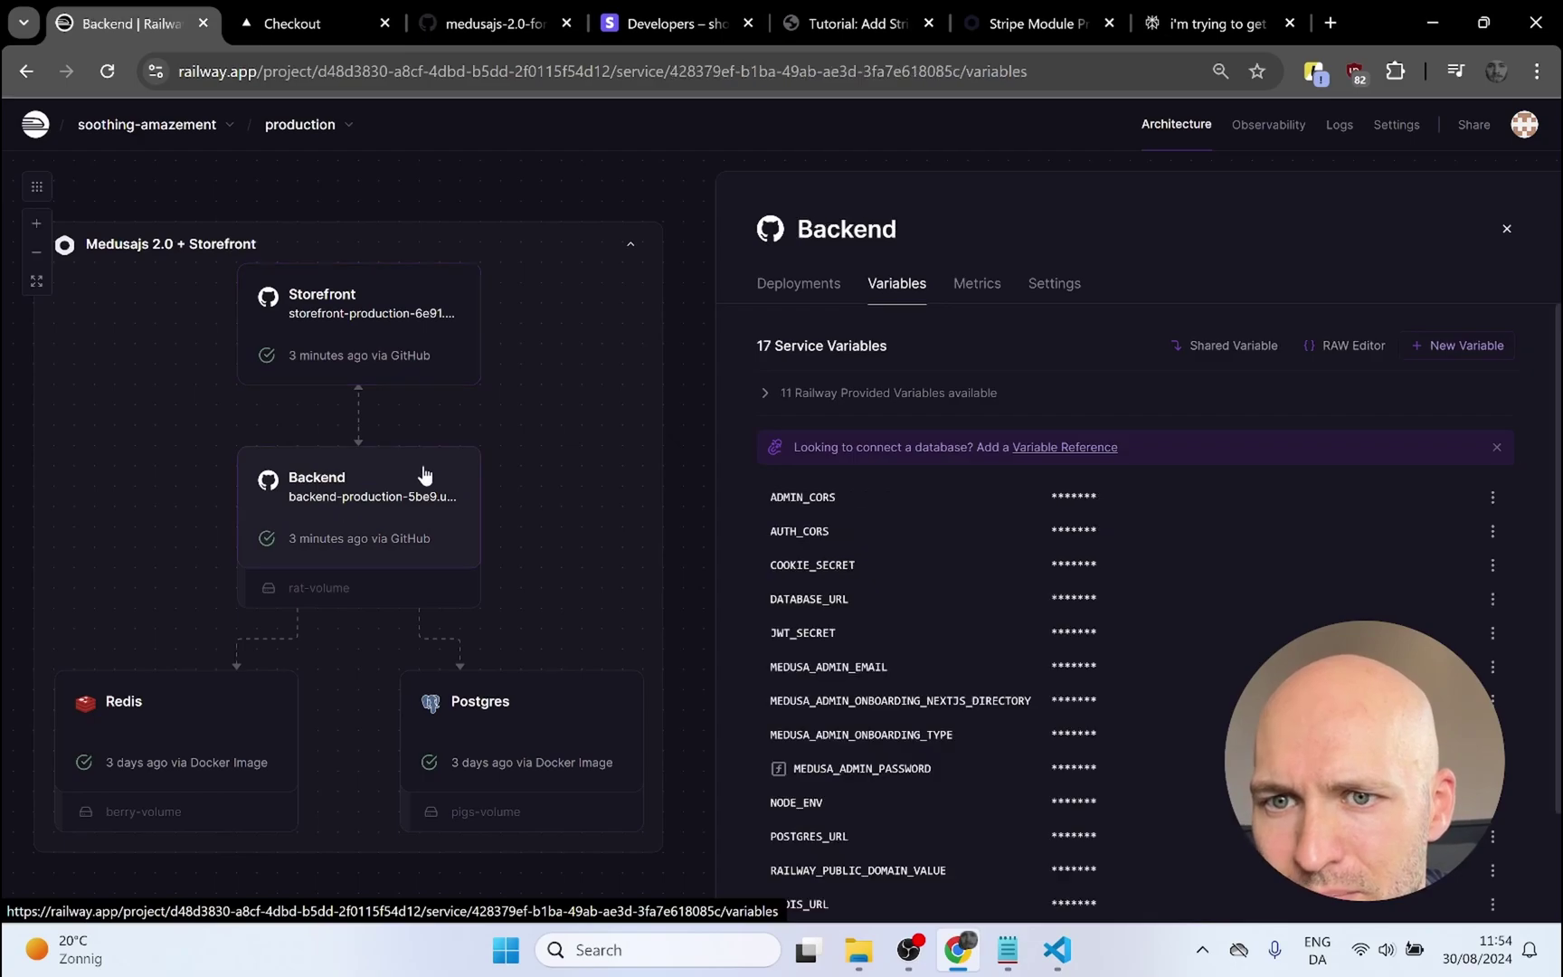
pyautogui.scroll(-2, 1113, 543)
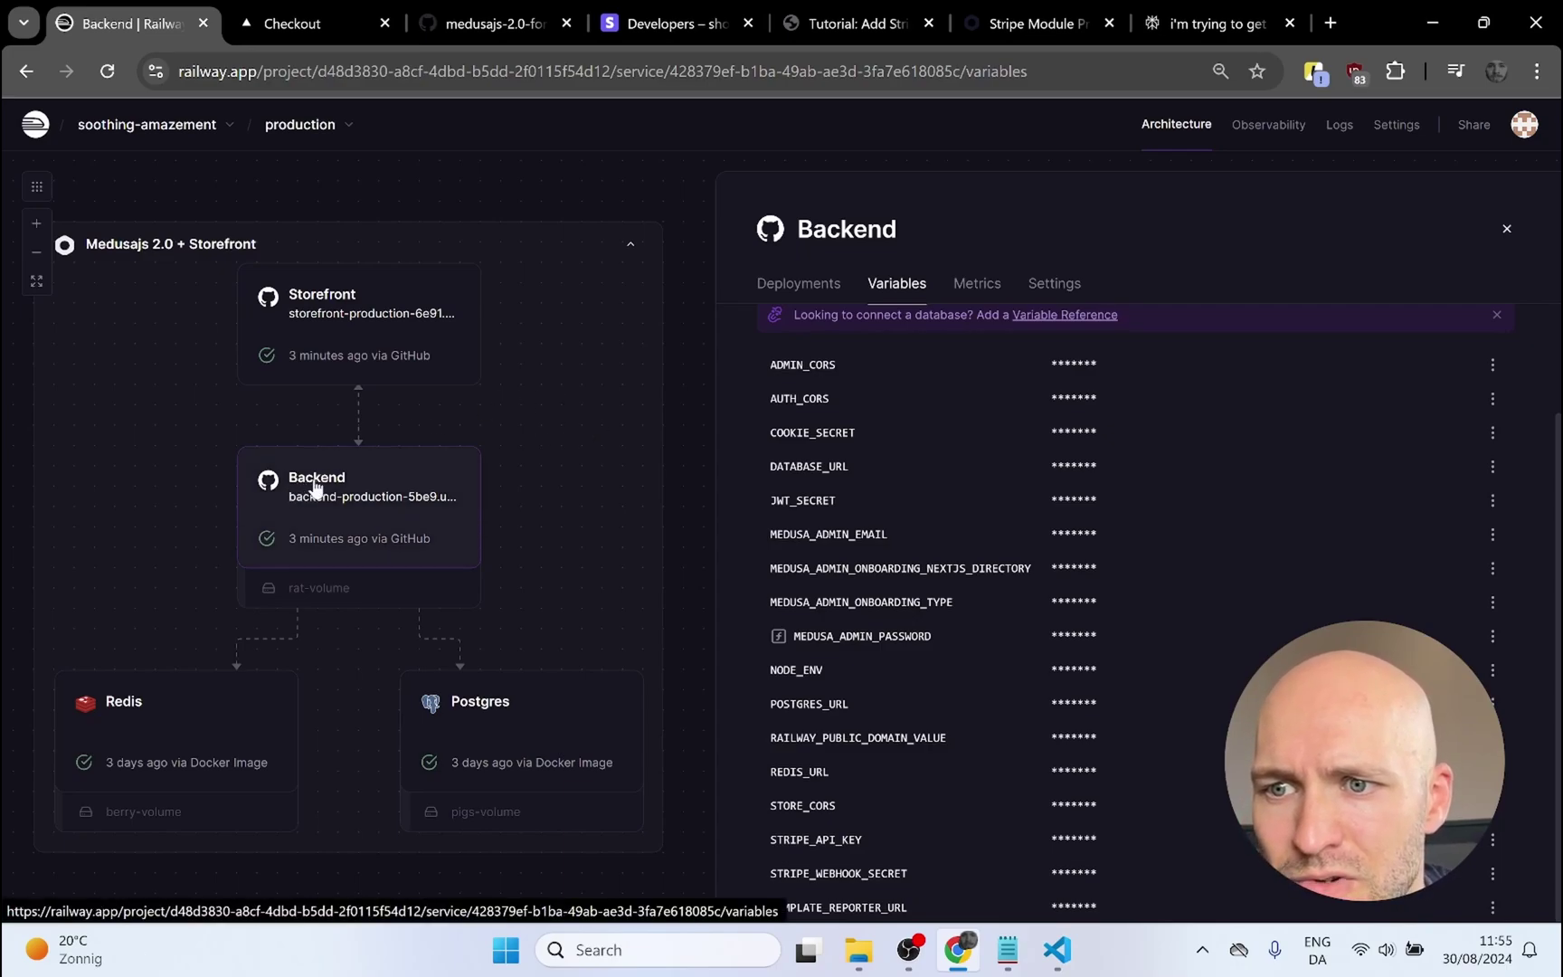
pyautogui.click(784, 287)
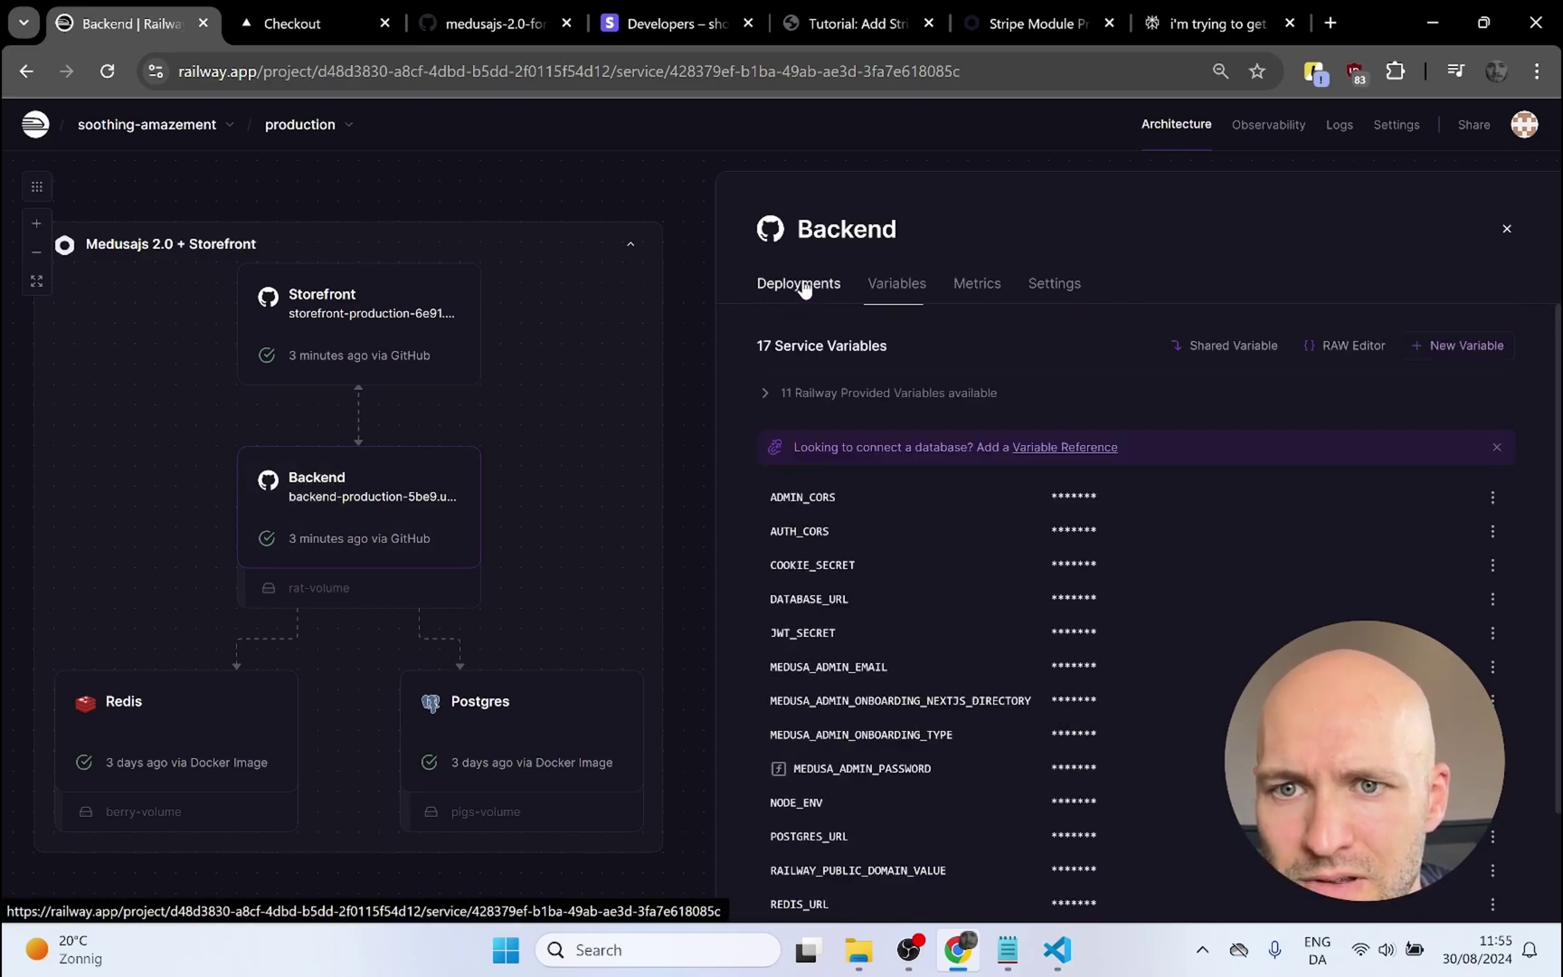
pyautogui.click(858, 351)
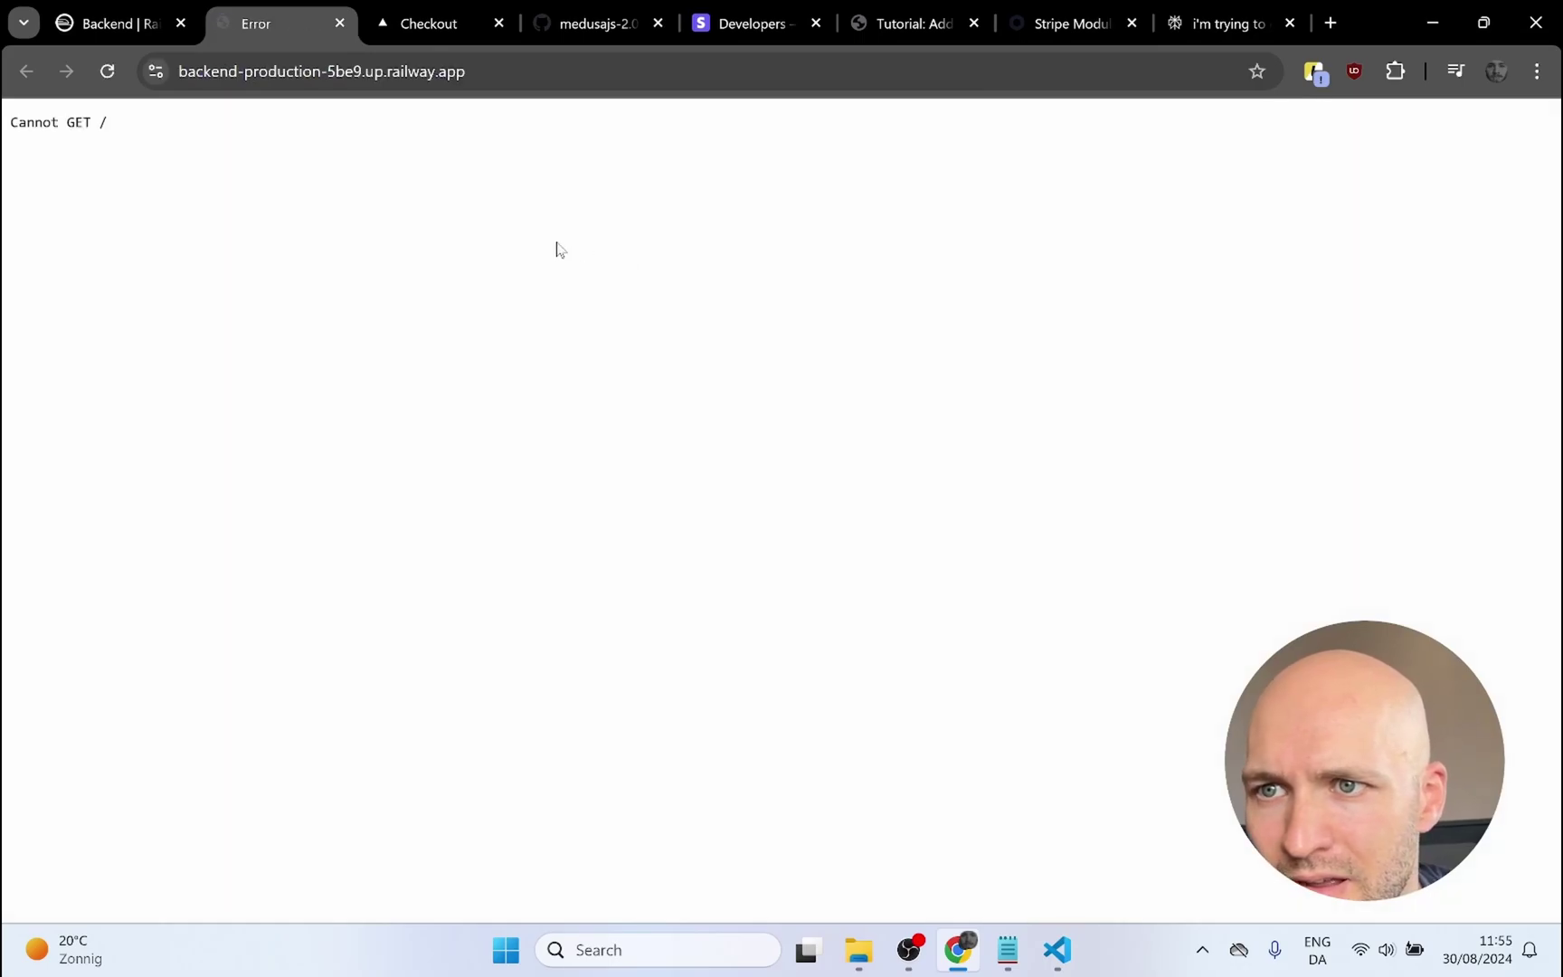
pyautogui.click(539, 72)
pyautogui.click(539, 71)
pyautogui.write('//')
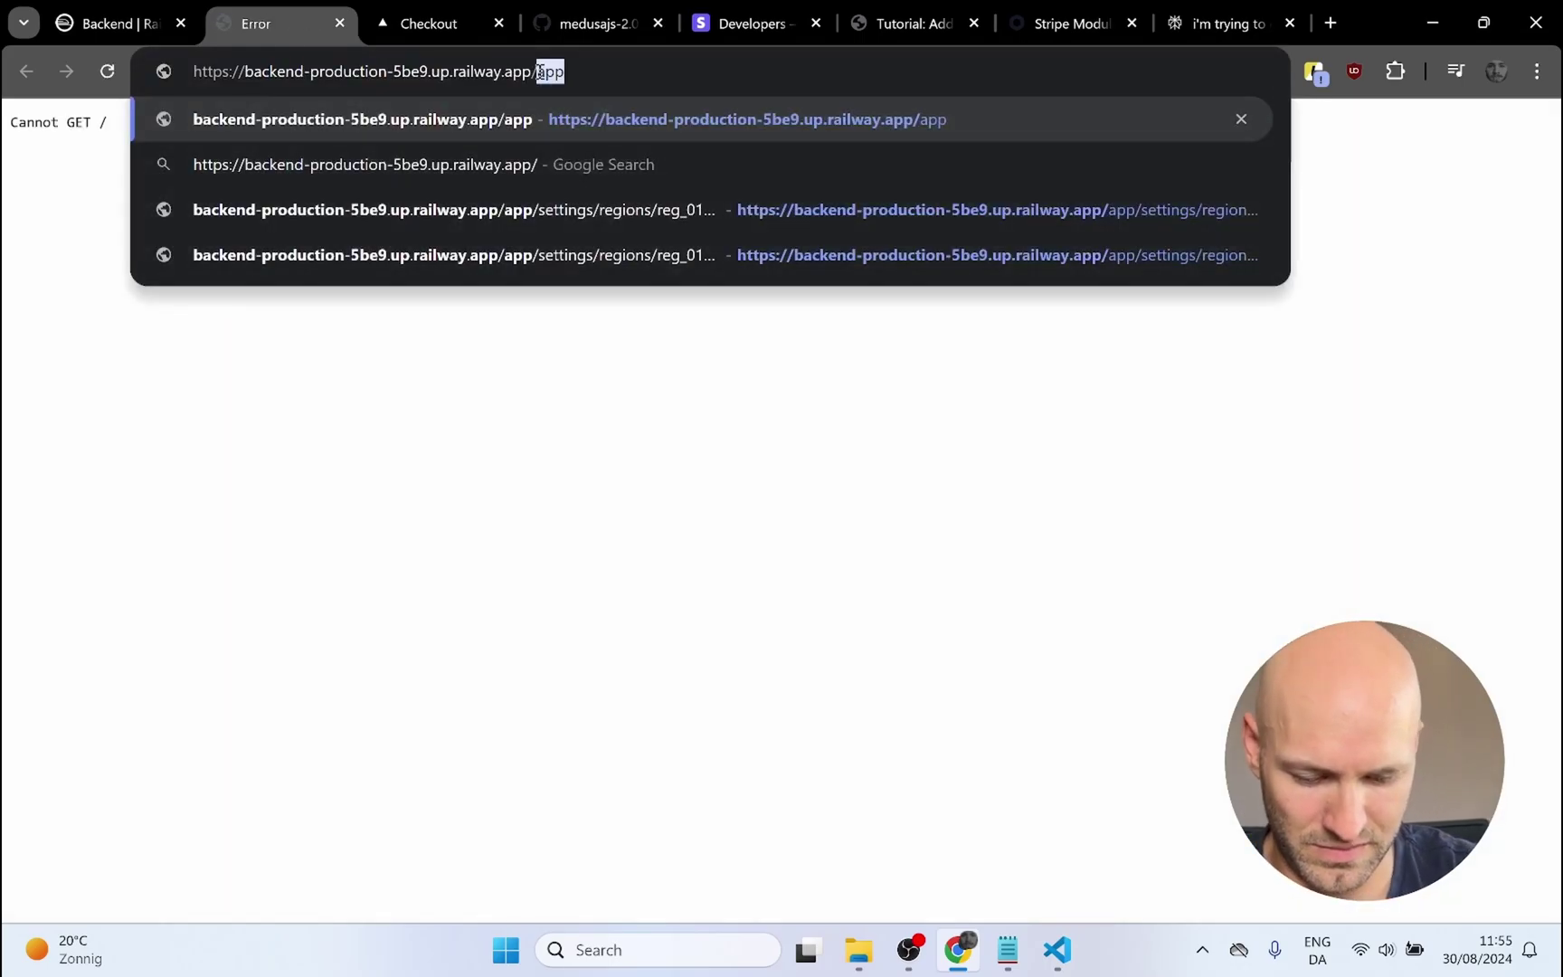
pyautogui.press('Return')
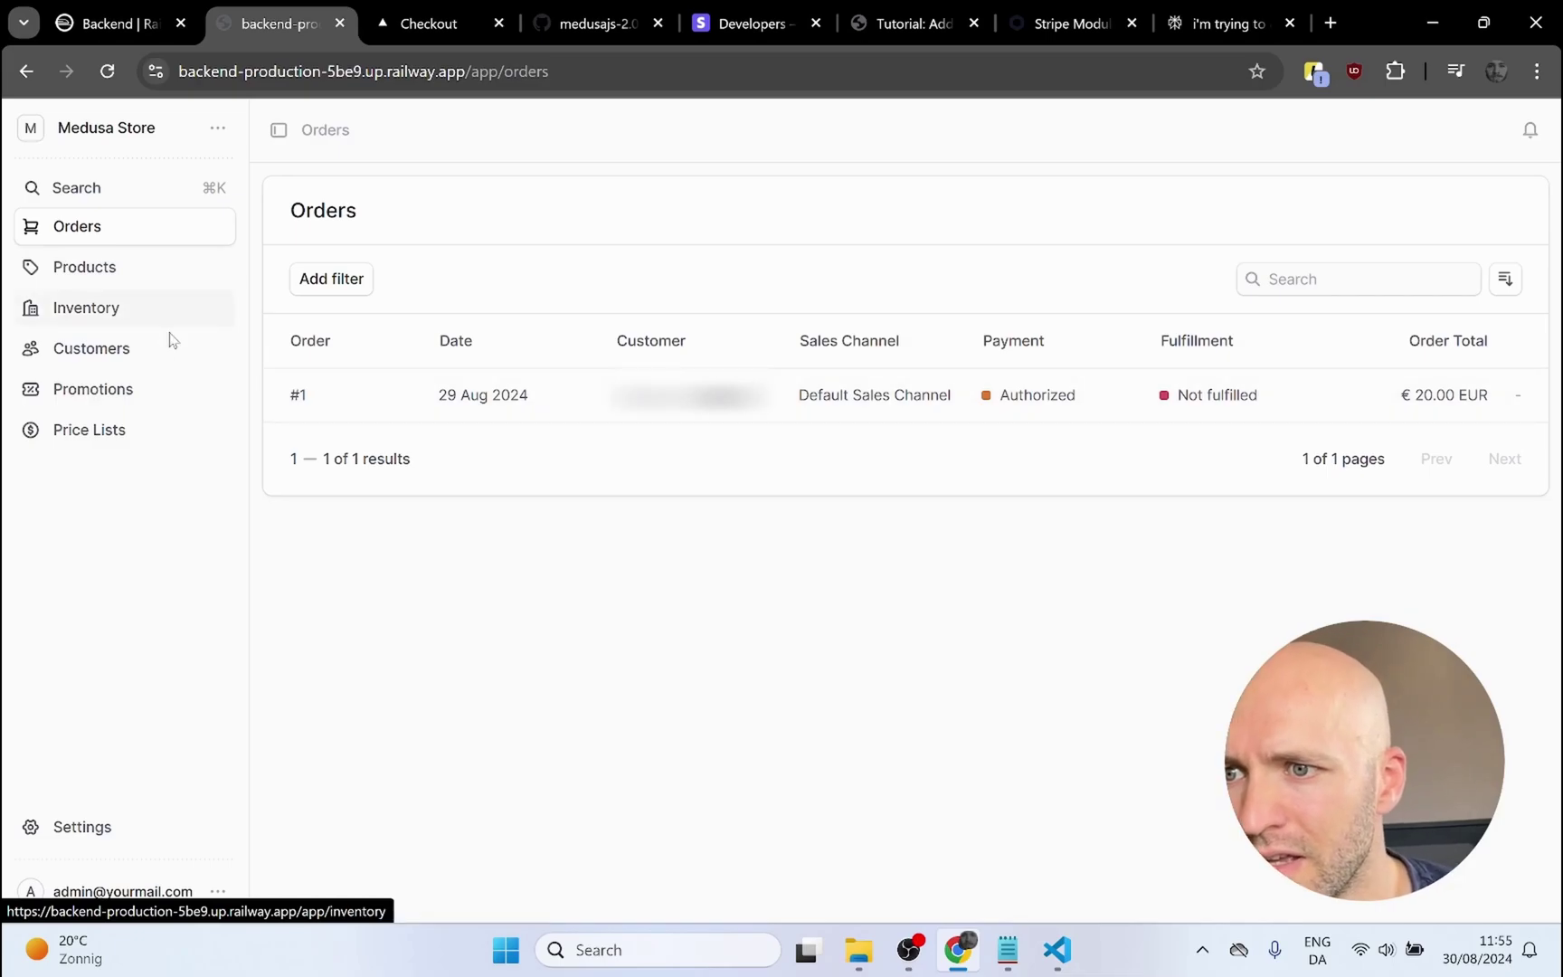
# - Edit the Europe region in the Medusa admin's settings to use Stripe (STRIPE) as payment provider and save it
pyautogui.click(62, 837)
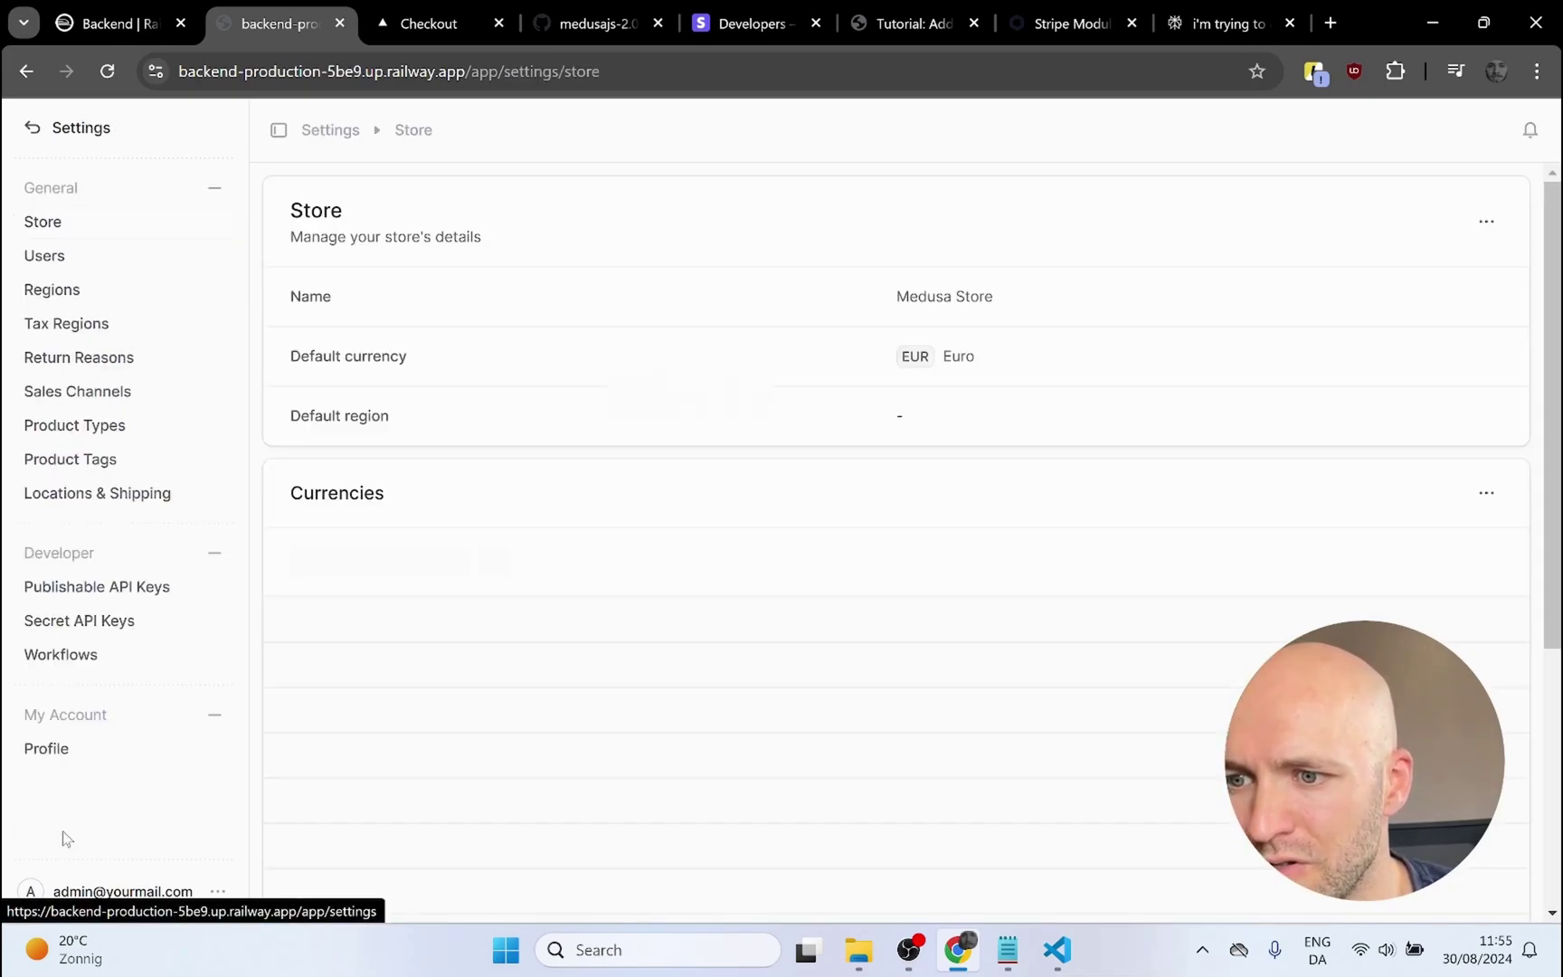
pyautogui.click(41, 291)
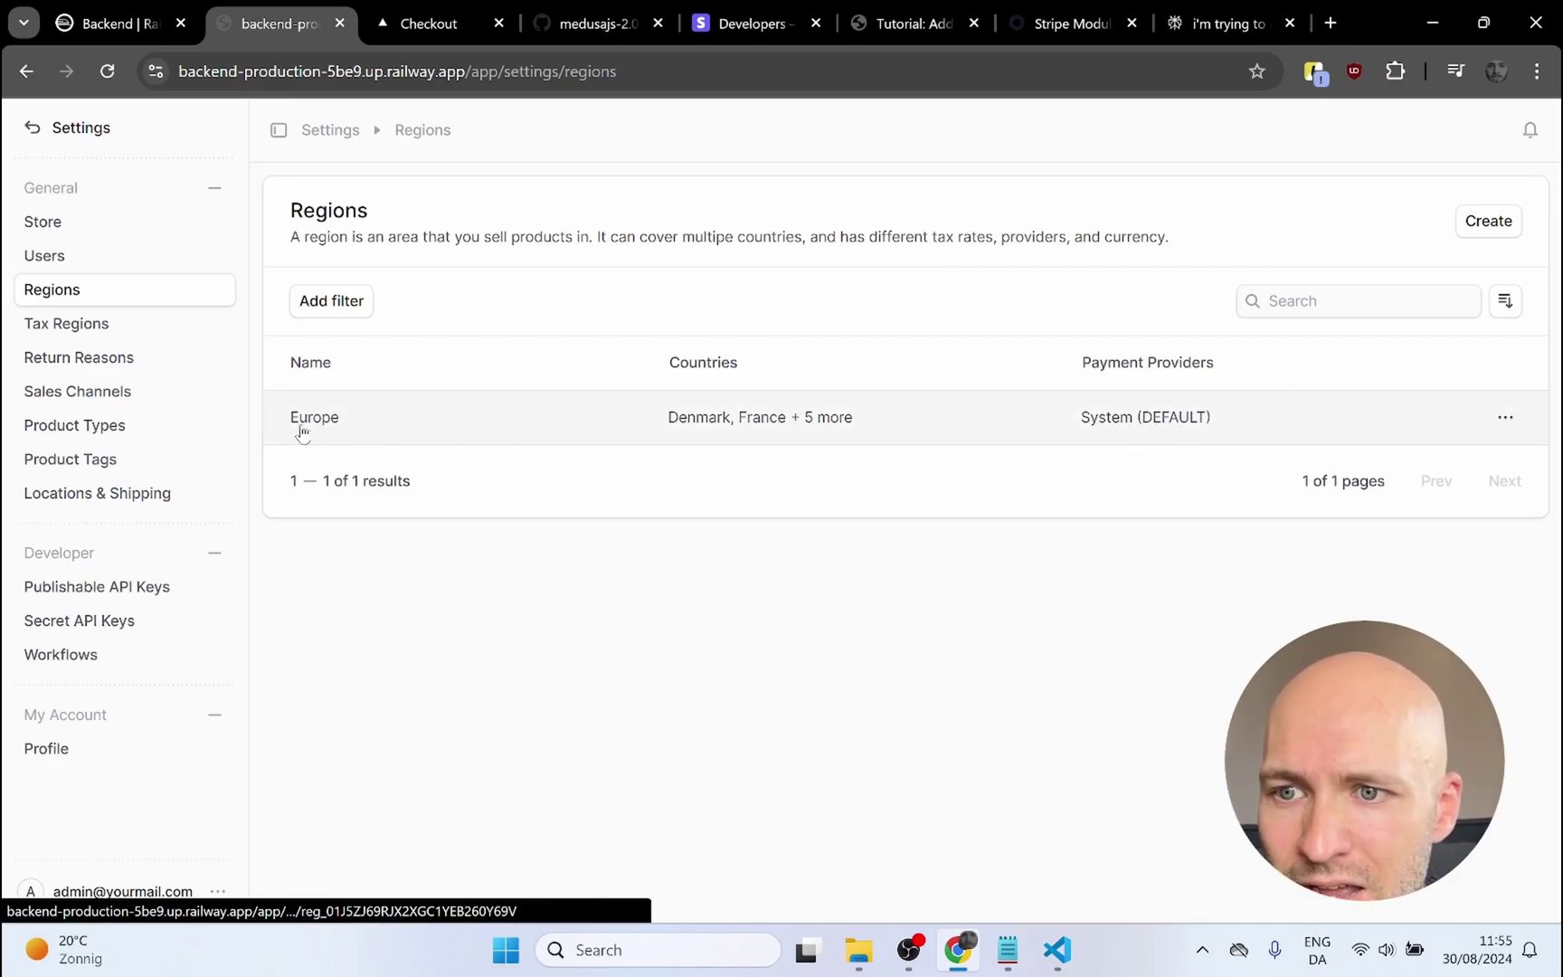
pyautogui.click(1131, 411)
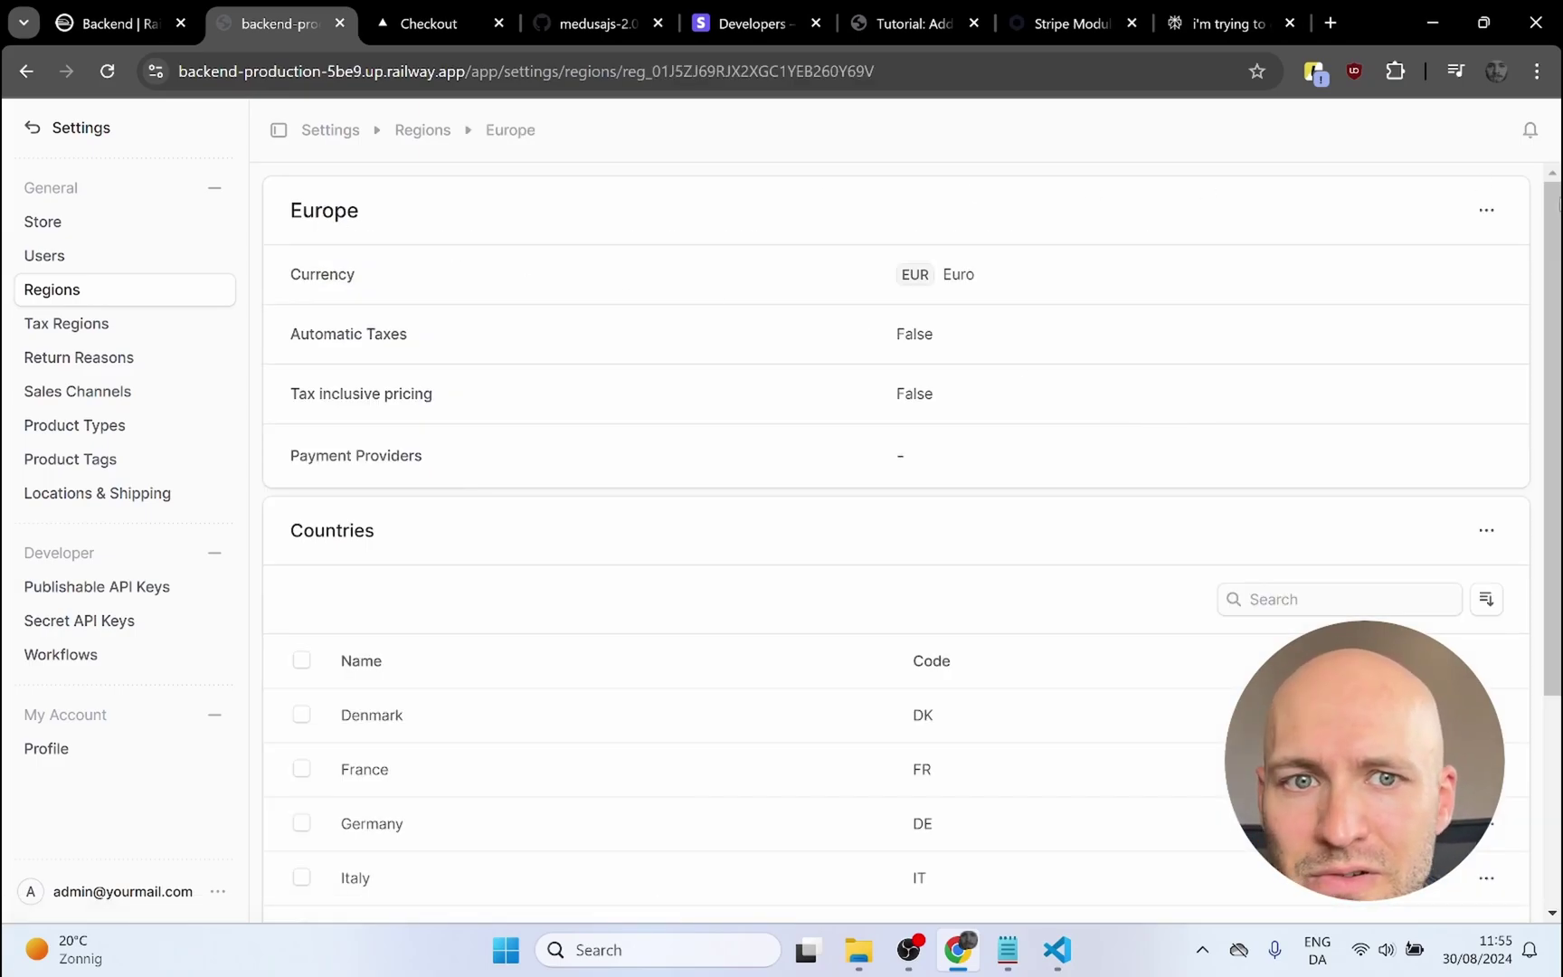
pyautogui.click(1482, 215)
pyautogui.click(1372, 265)
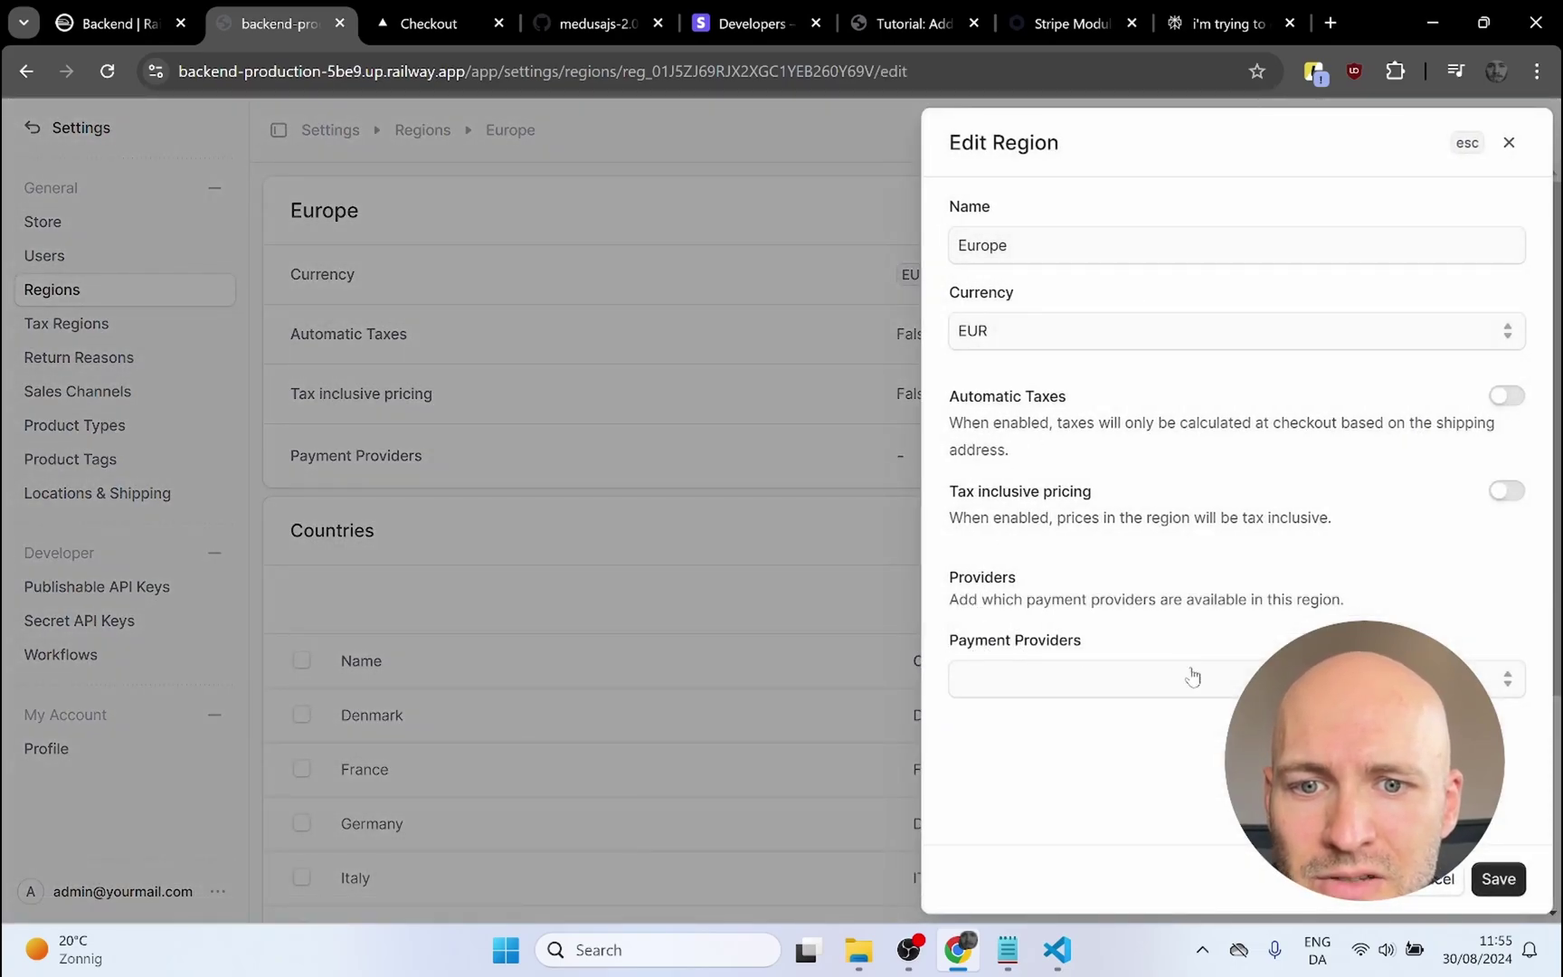
pyautogui.click(1509, 686)
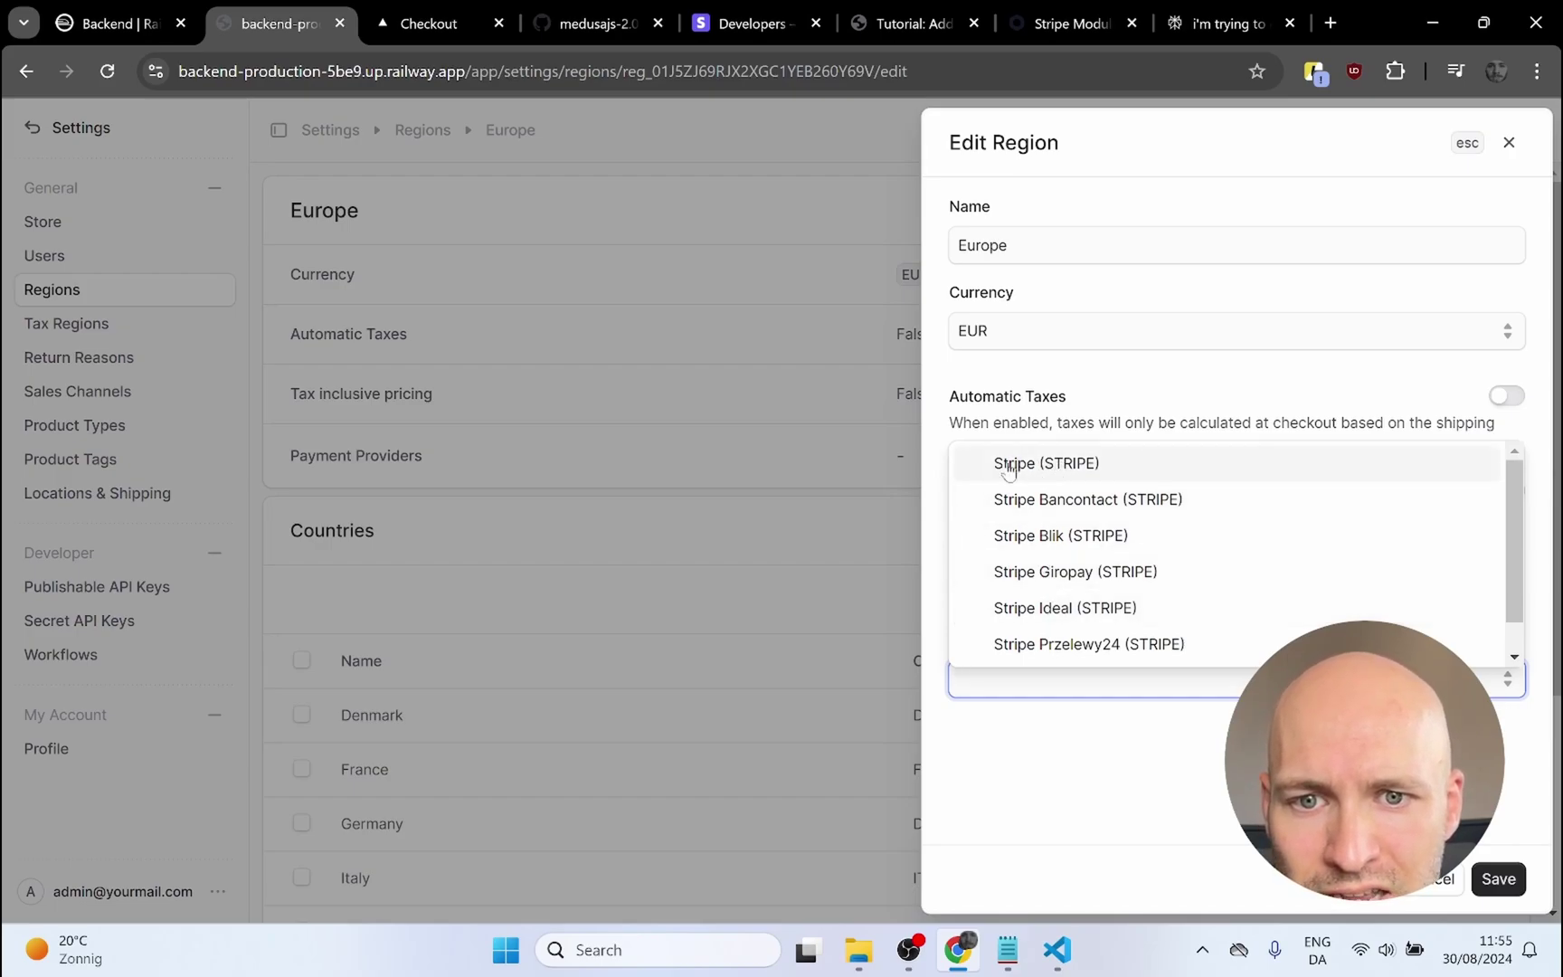
pyautogui.click(1052, 465)
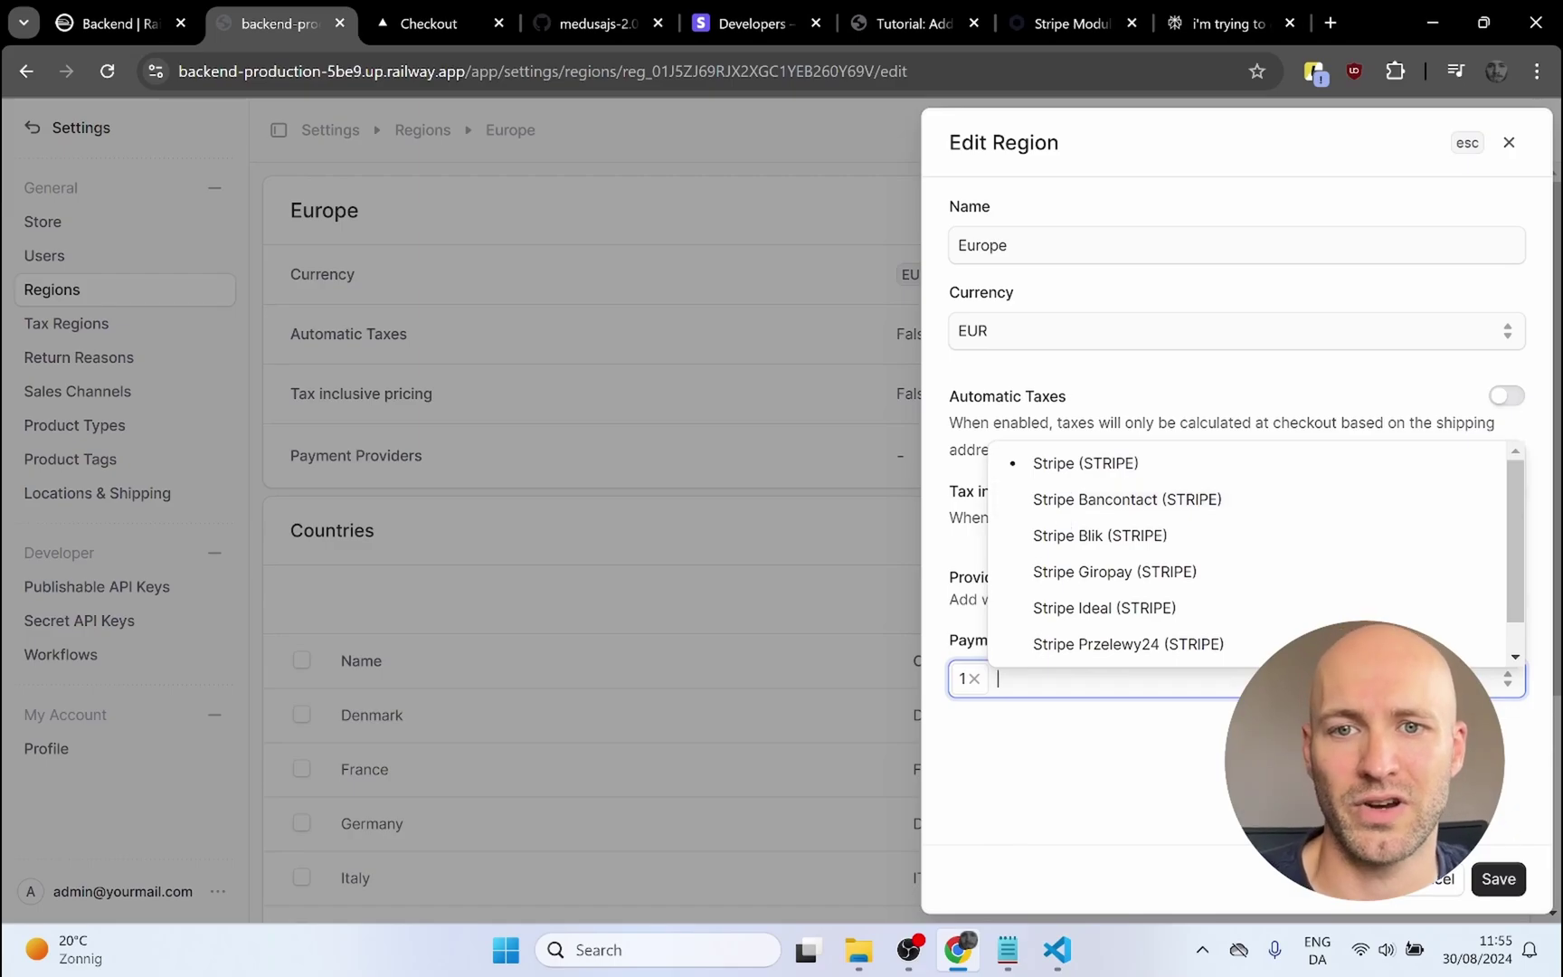
pyautogui.click(1497, 880)
pyautogui.click(1497, 880)
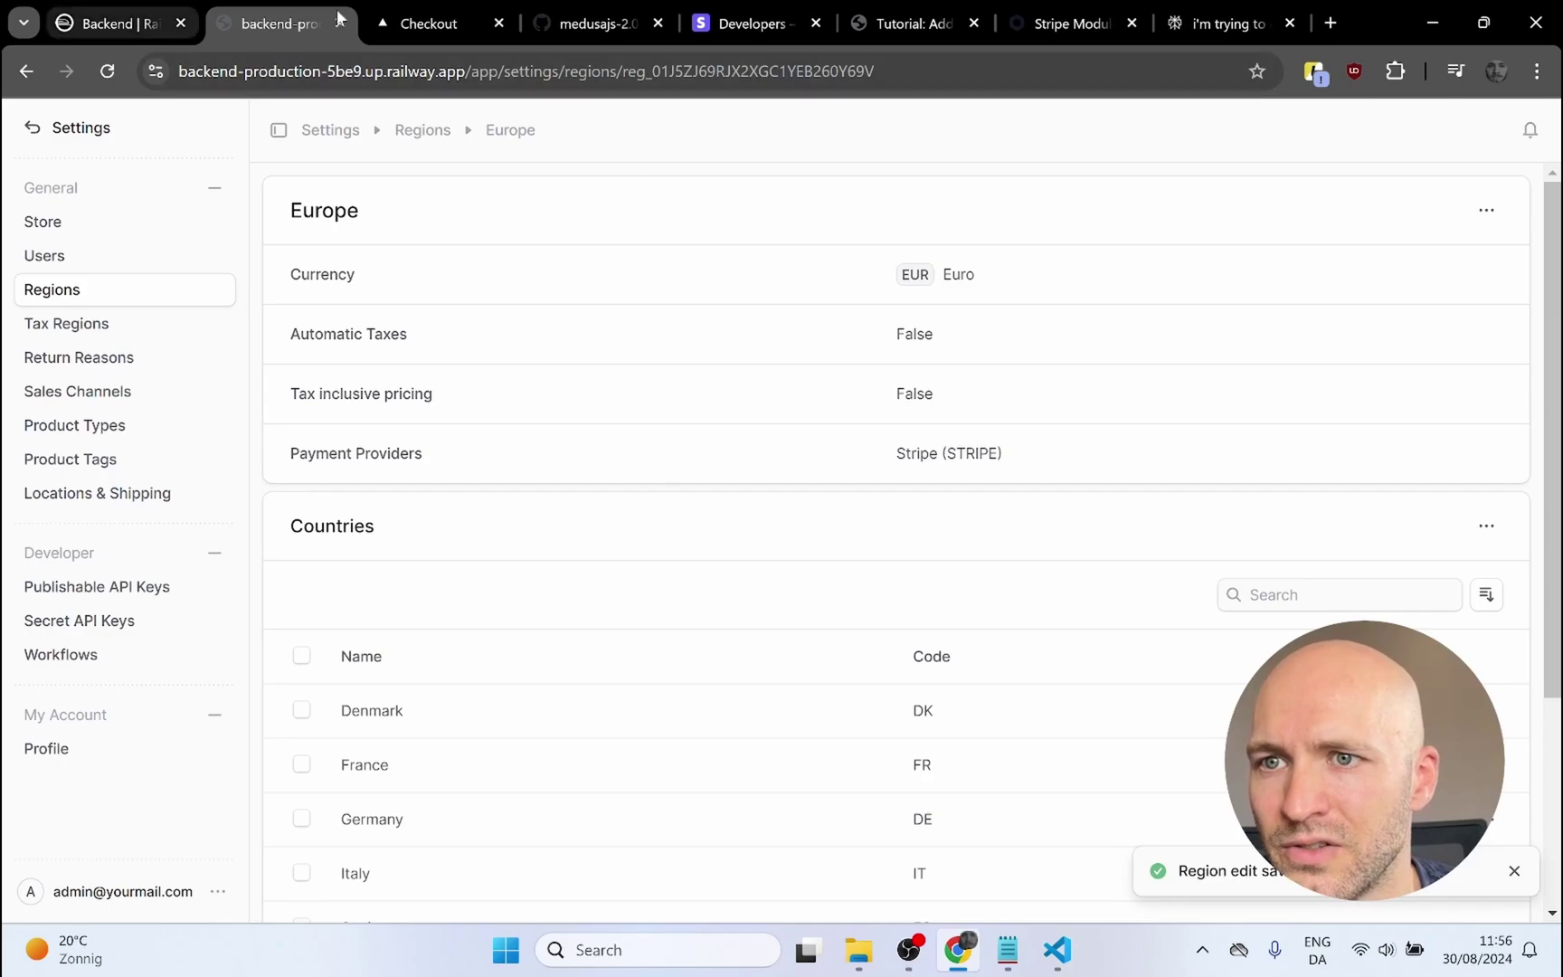
# - Reload the storefront checkout's payment page and check the test mode setting in the Stripe dashboard before returning to checkout
pyautogui.click(408, 32)
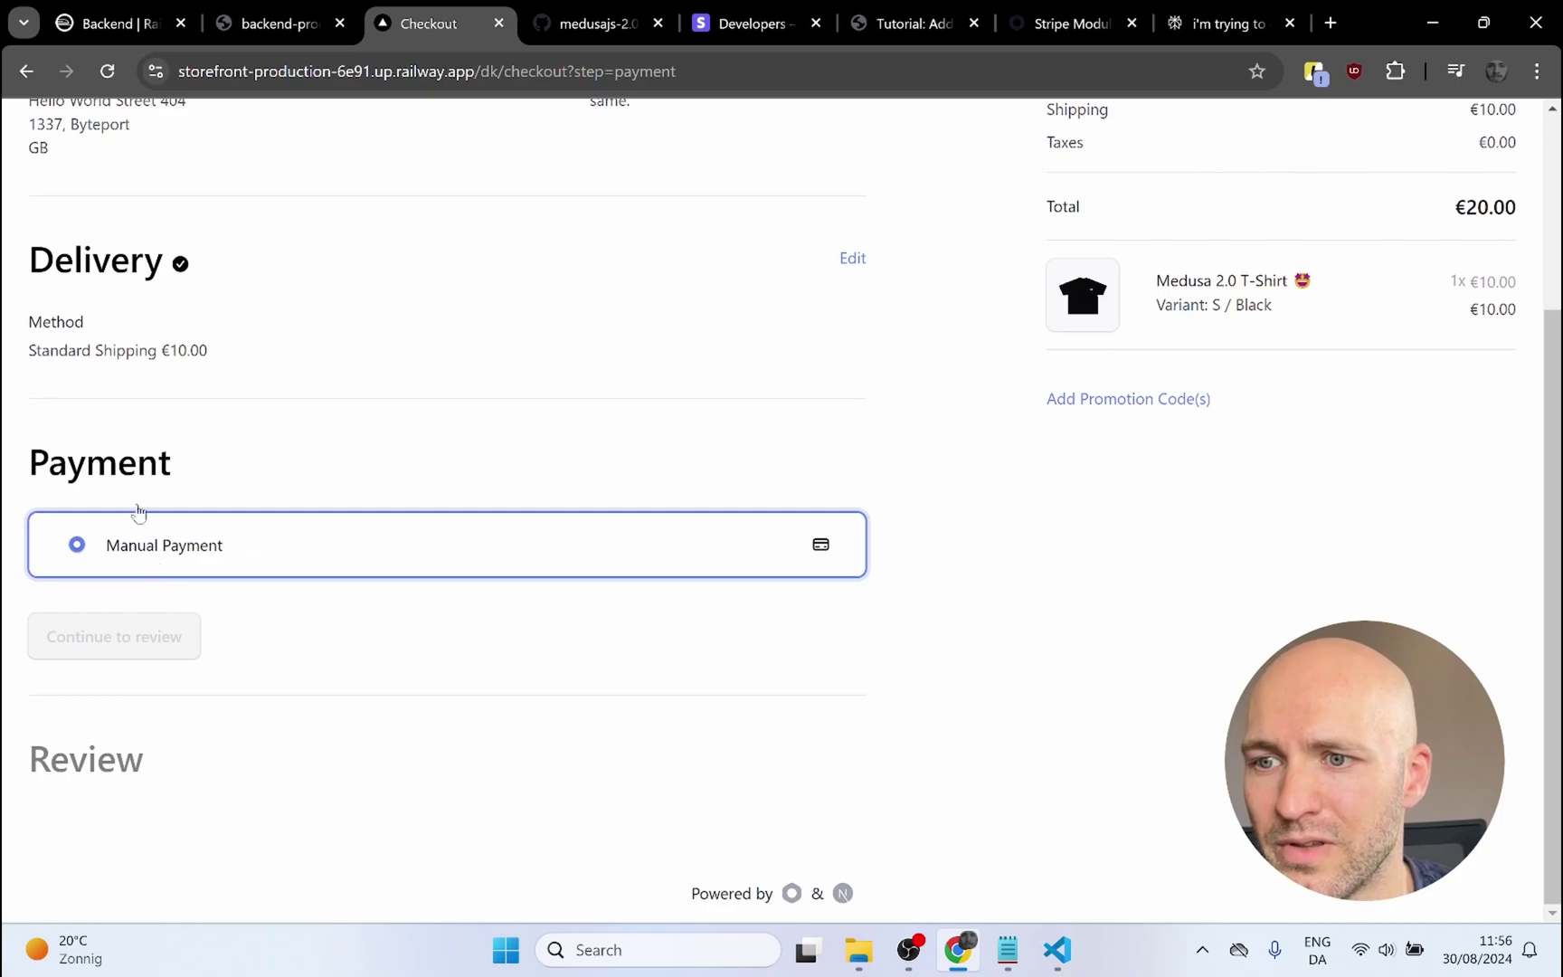
pyautogui.click(105, 72)
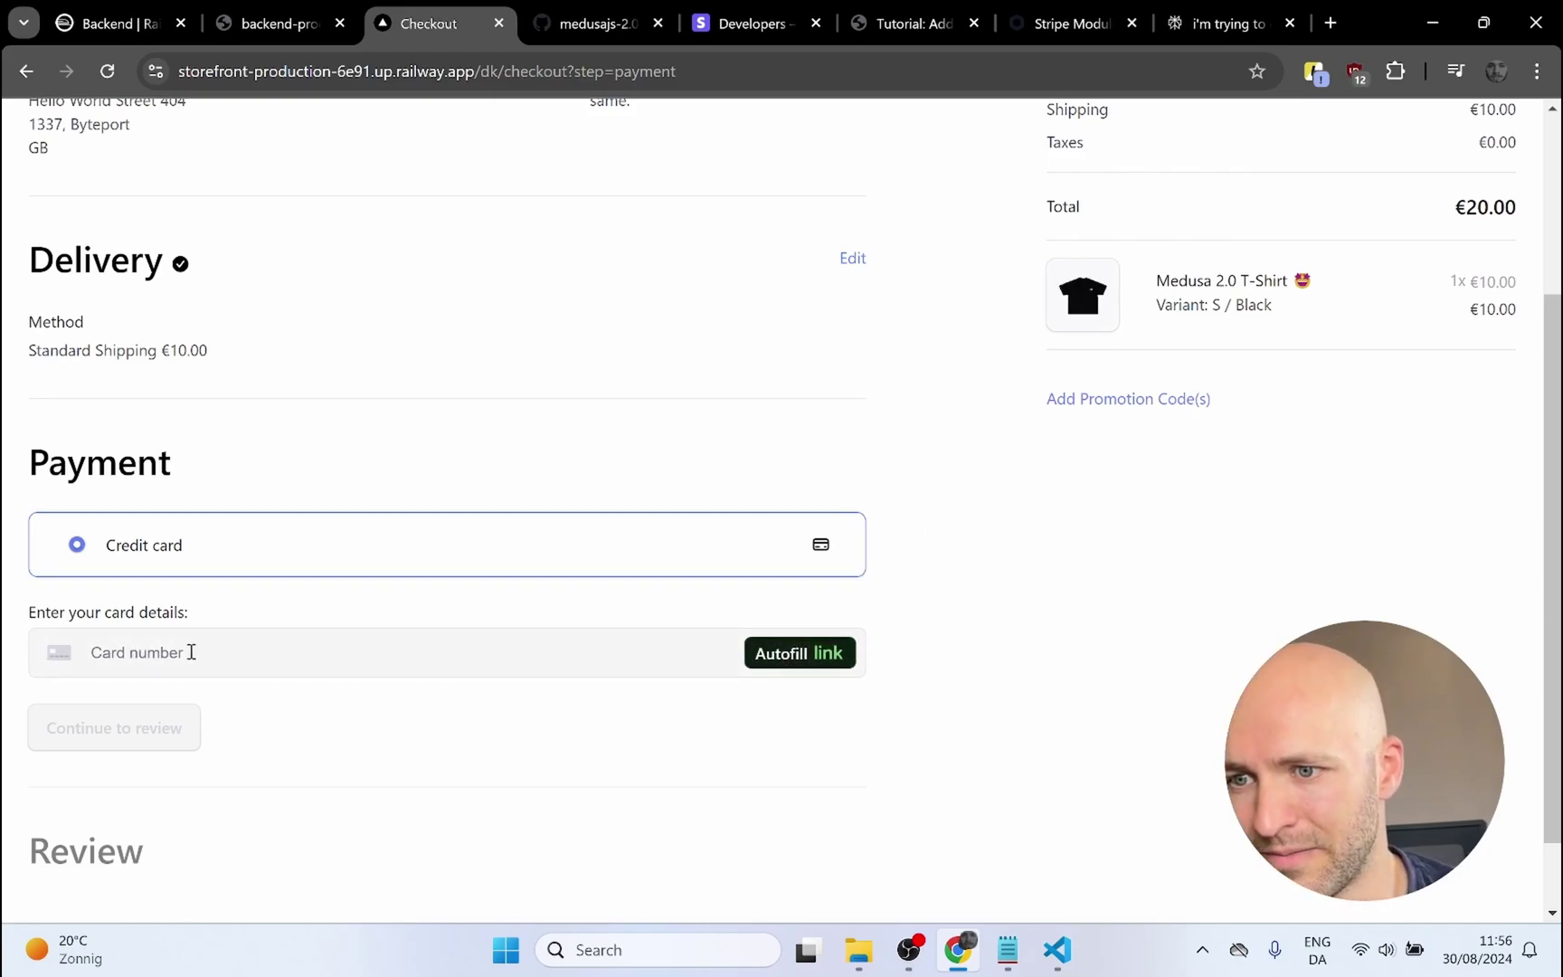
pyautogui.click(733, 24)
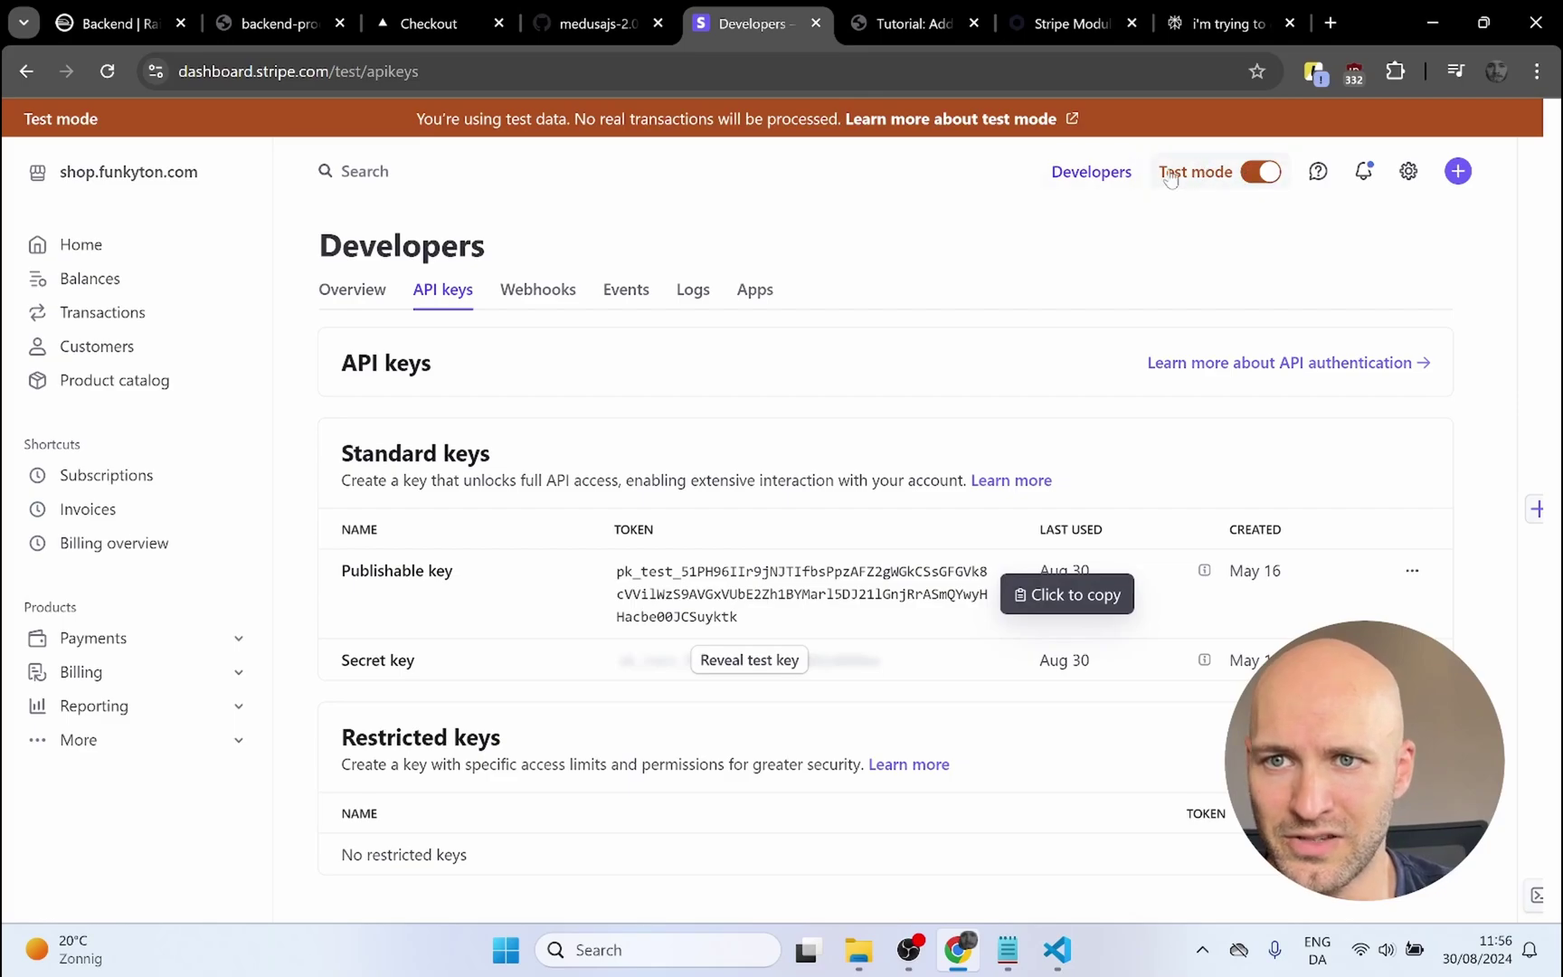
pyautogui.click(425, 25)
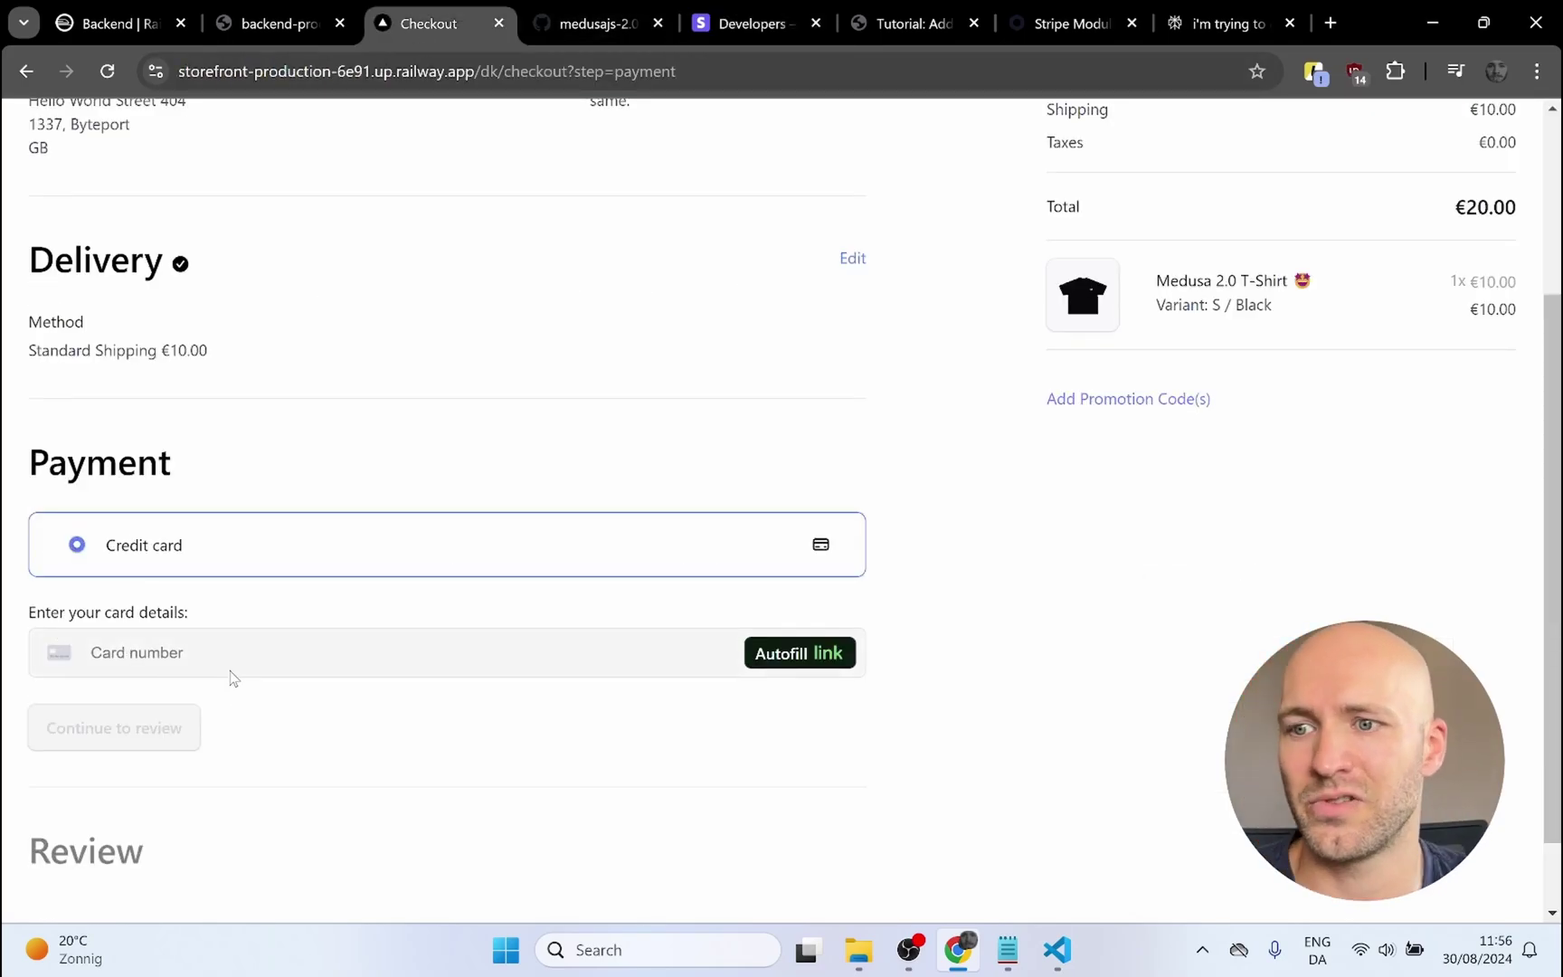
# - Enter the test credit card's number, expiry date, CVC and ZIP code in the checkout's payment section
pyautogui.click(159, 647)
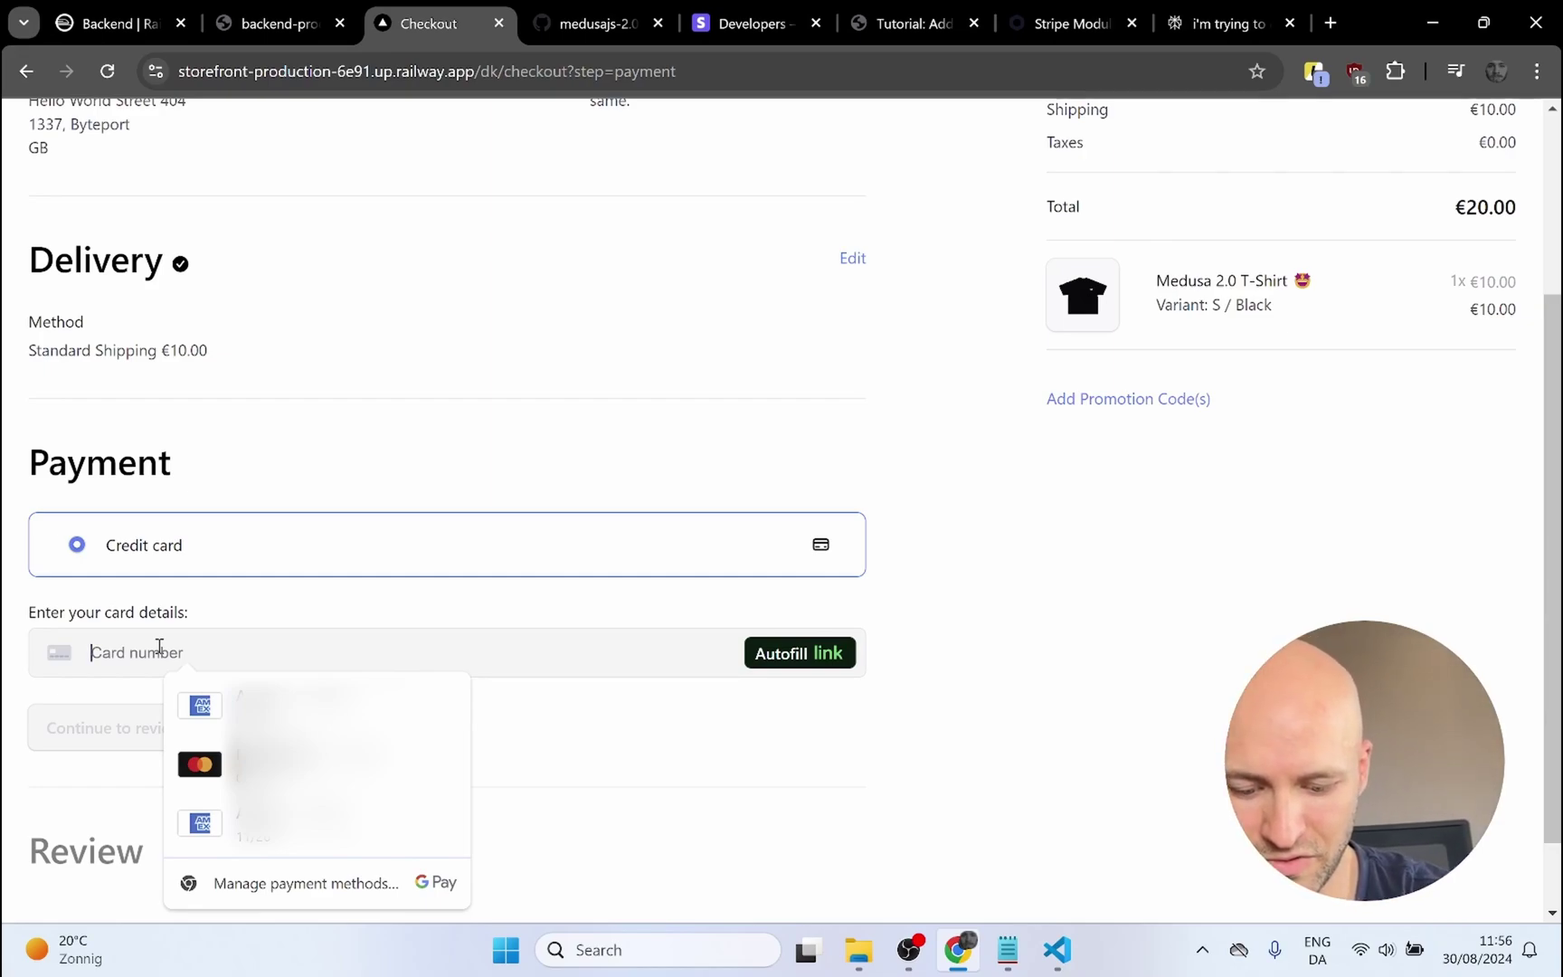
pyautogui.write('4242 42')
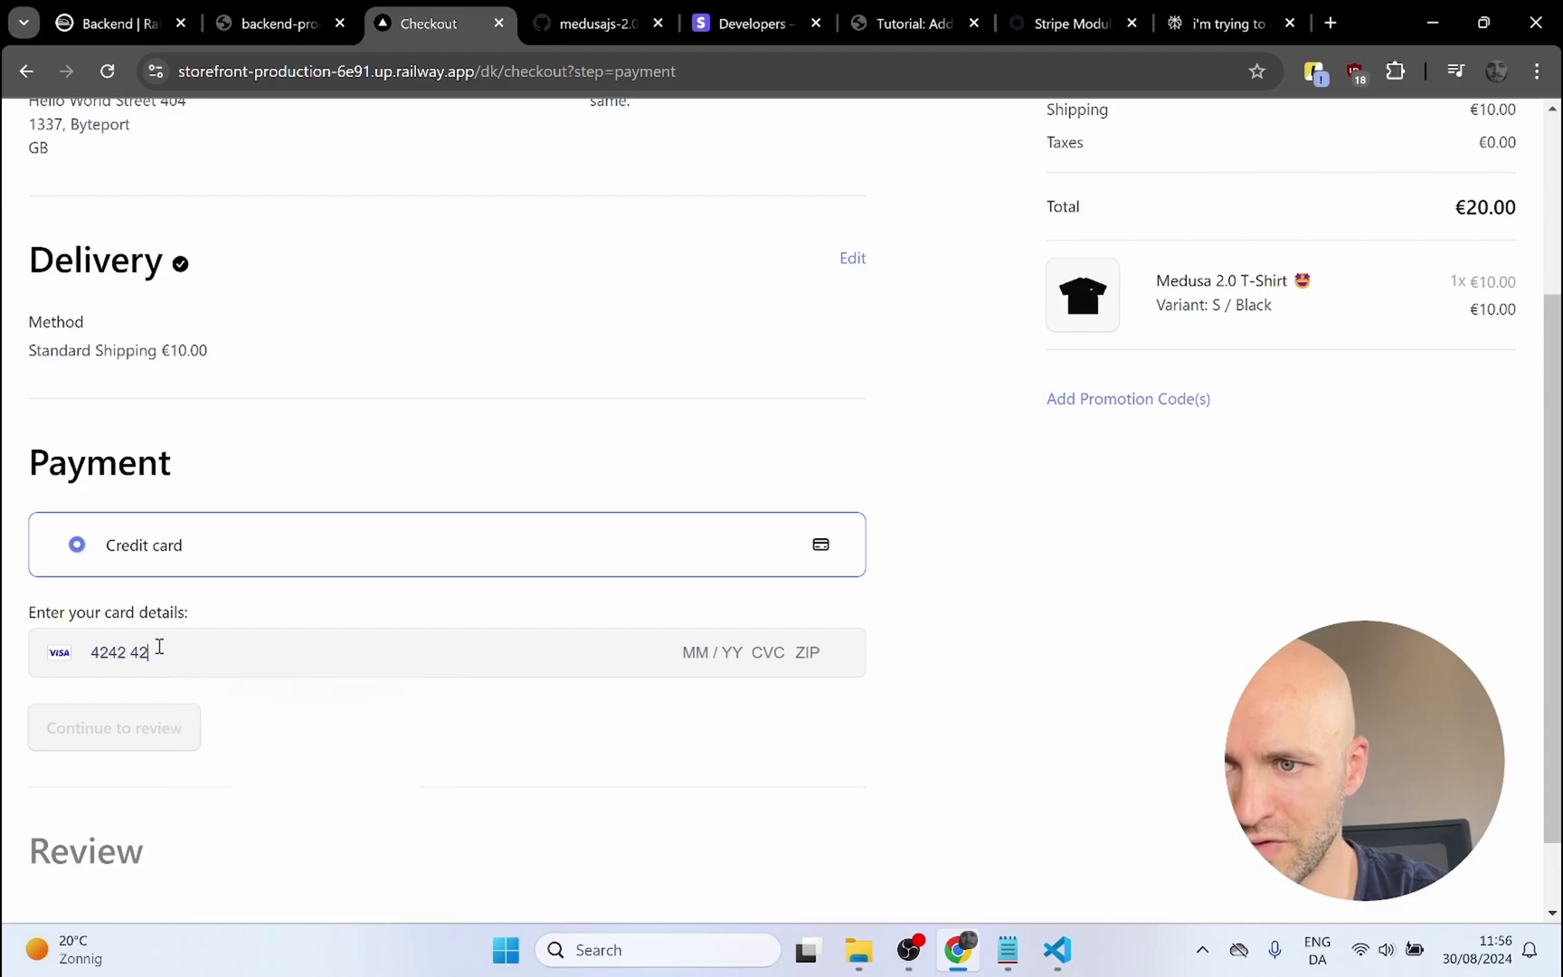
pyautogui.write('42 4242 4')
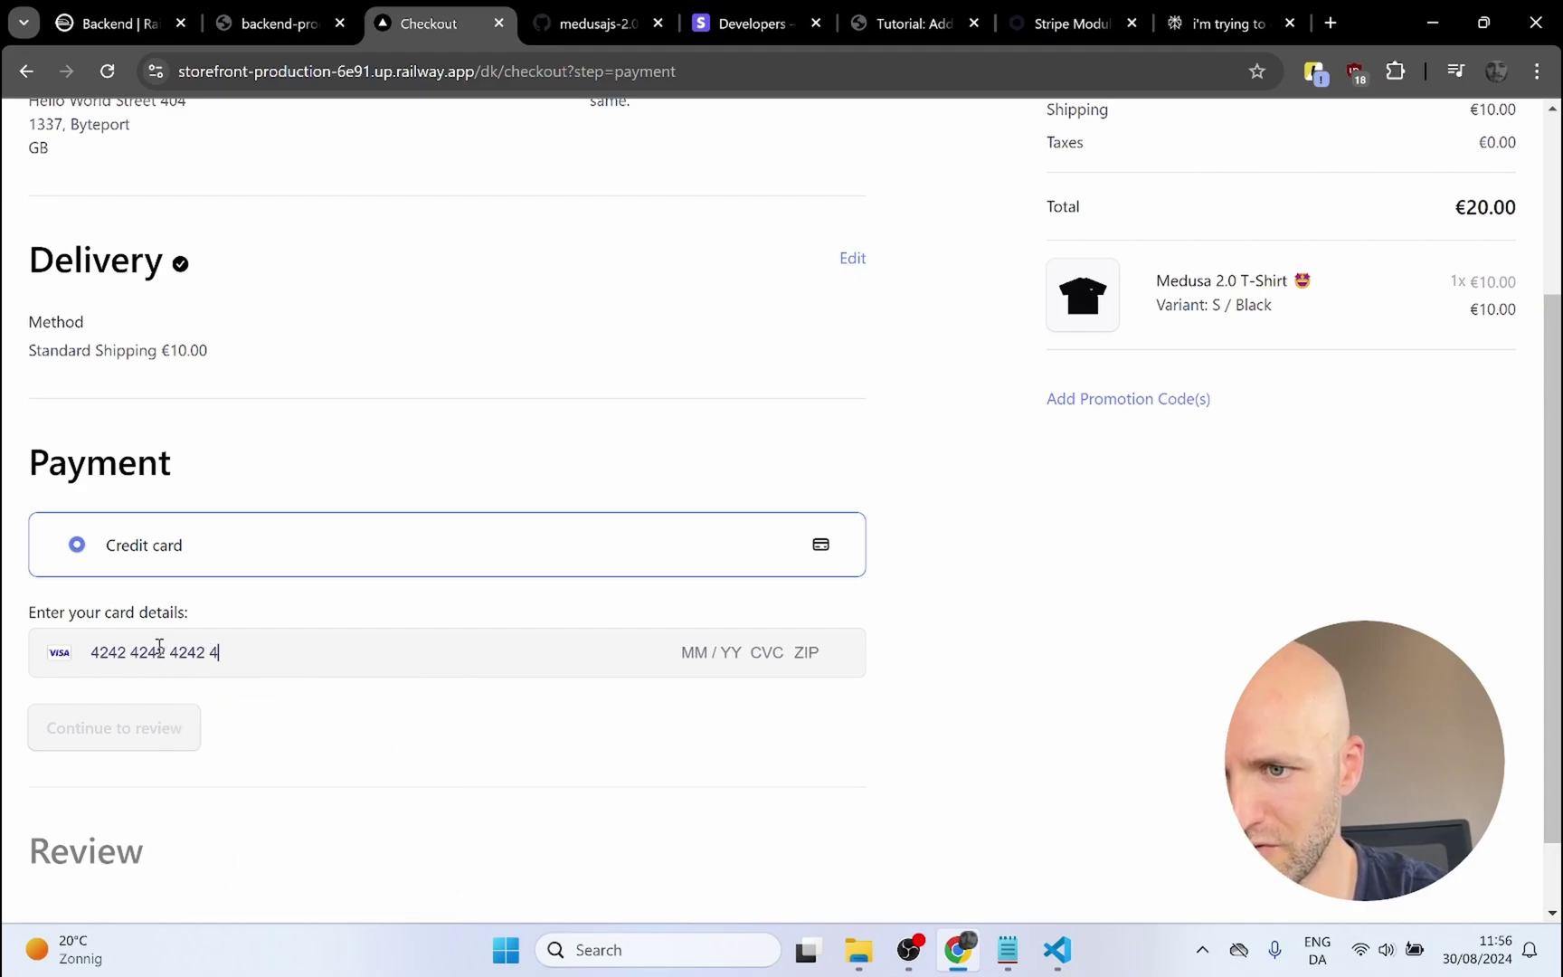
pyautogui.write('242 ')
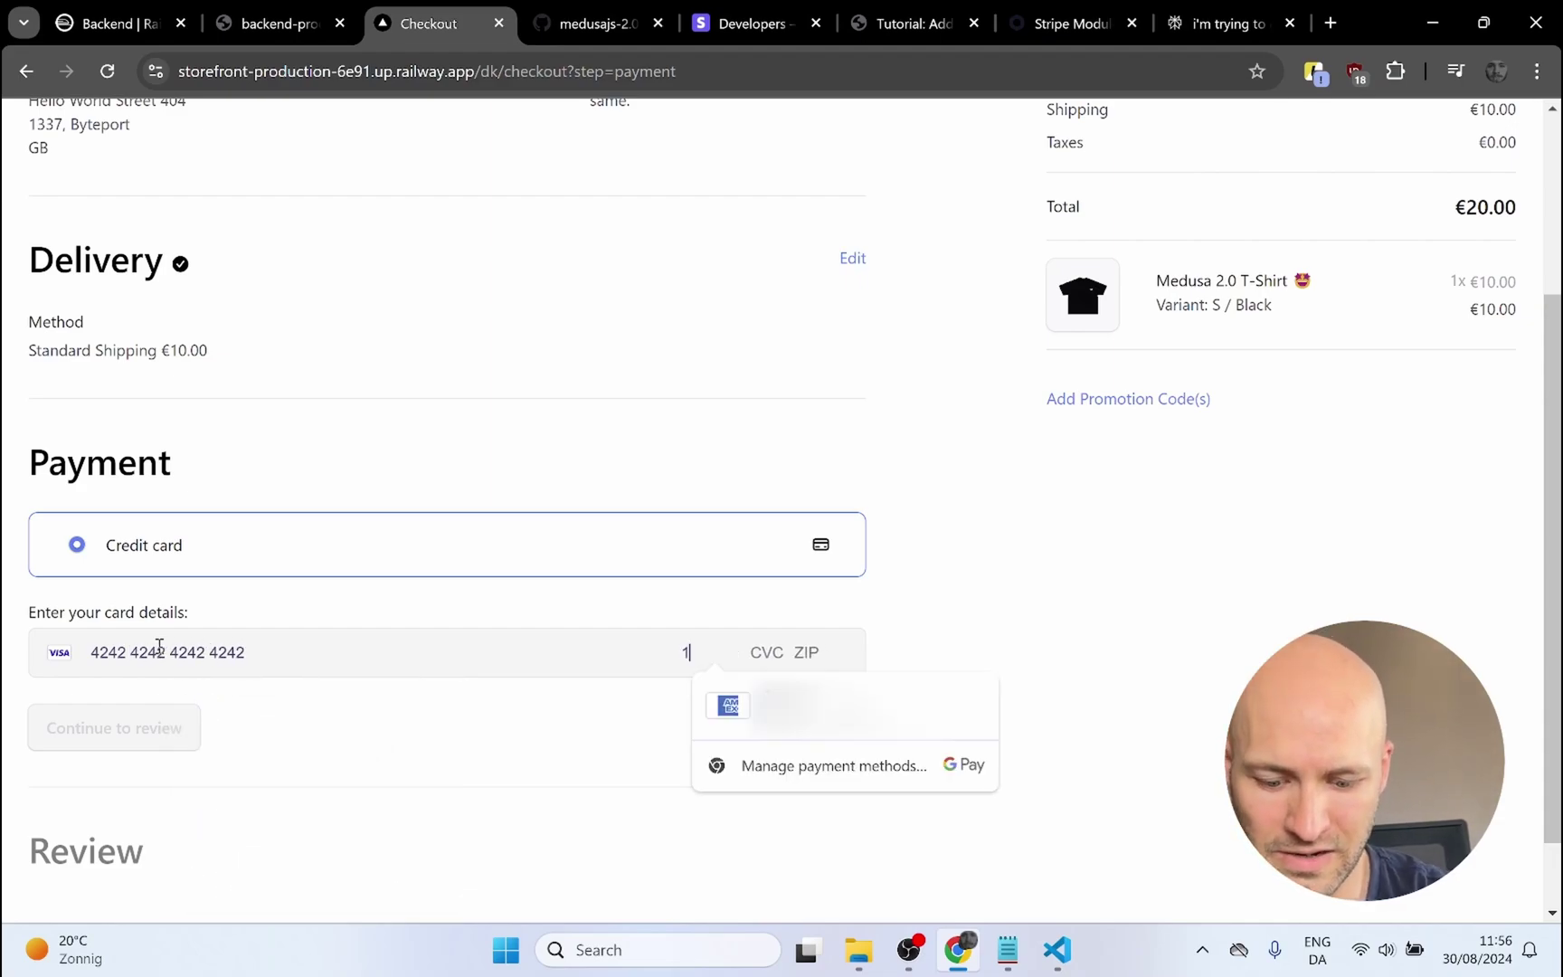
pyautogui.write('12 / 34 ')
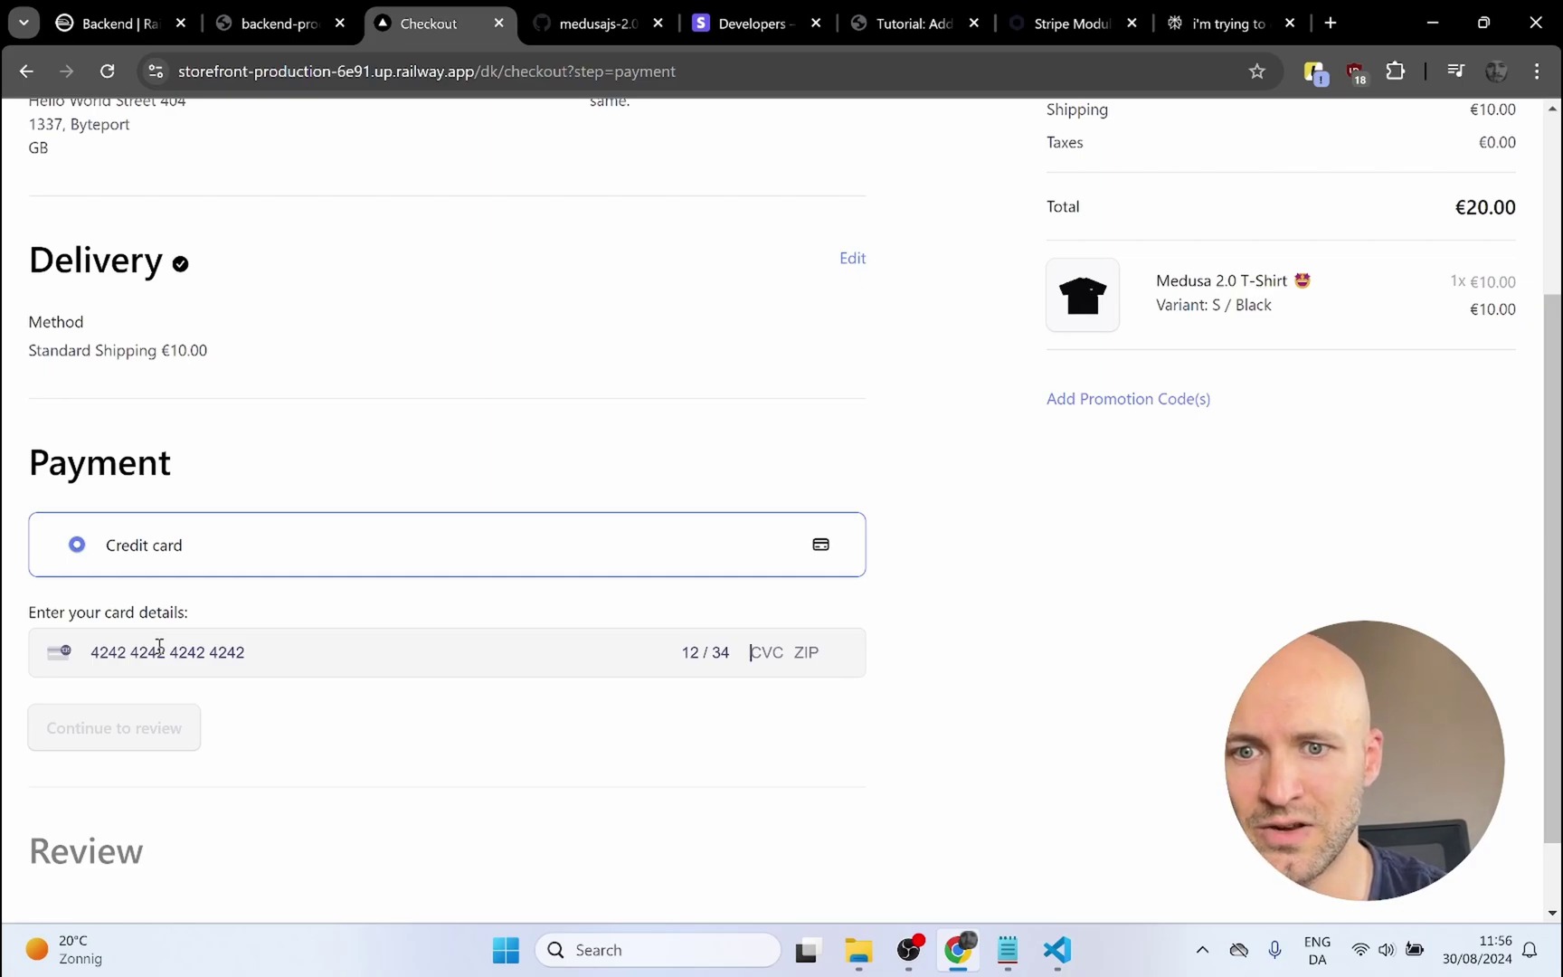
pyautogui.write('111 1')
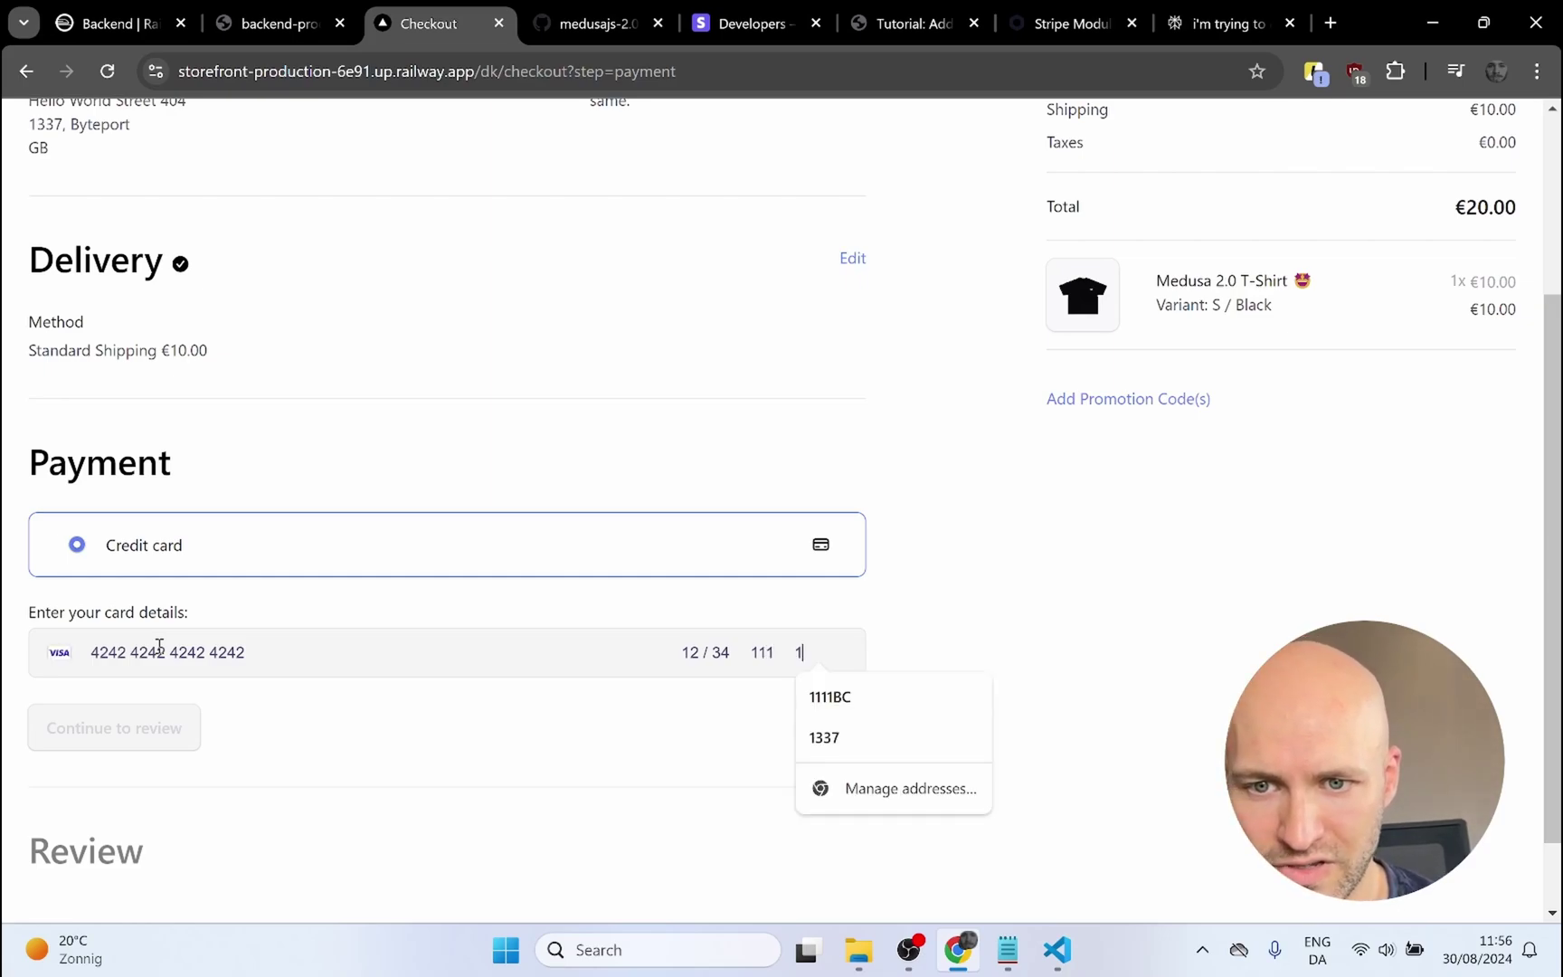
pyautogui.write('1111')
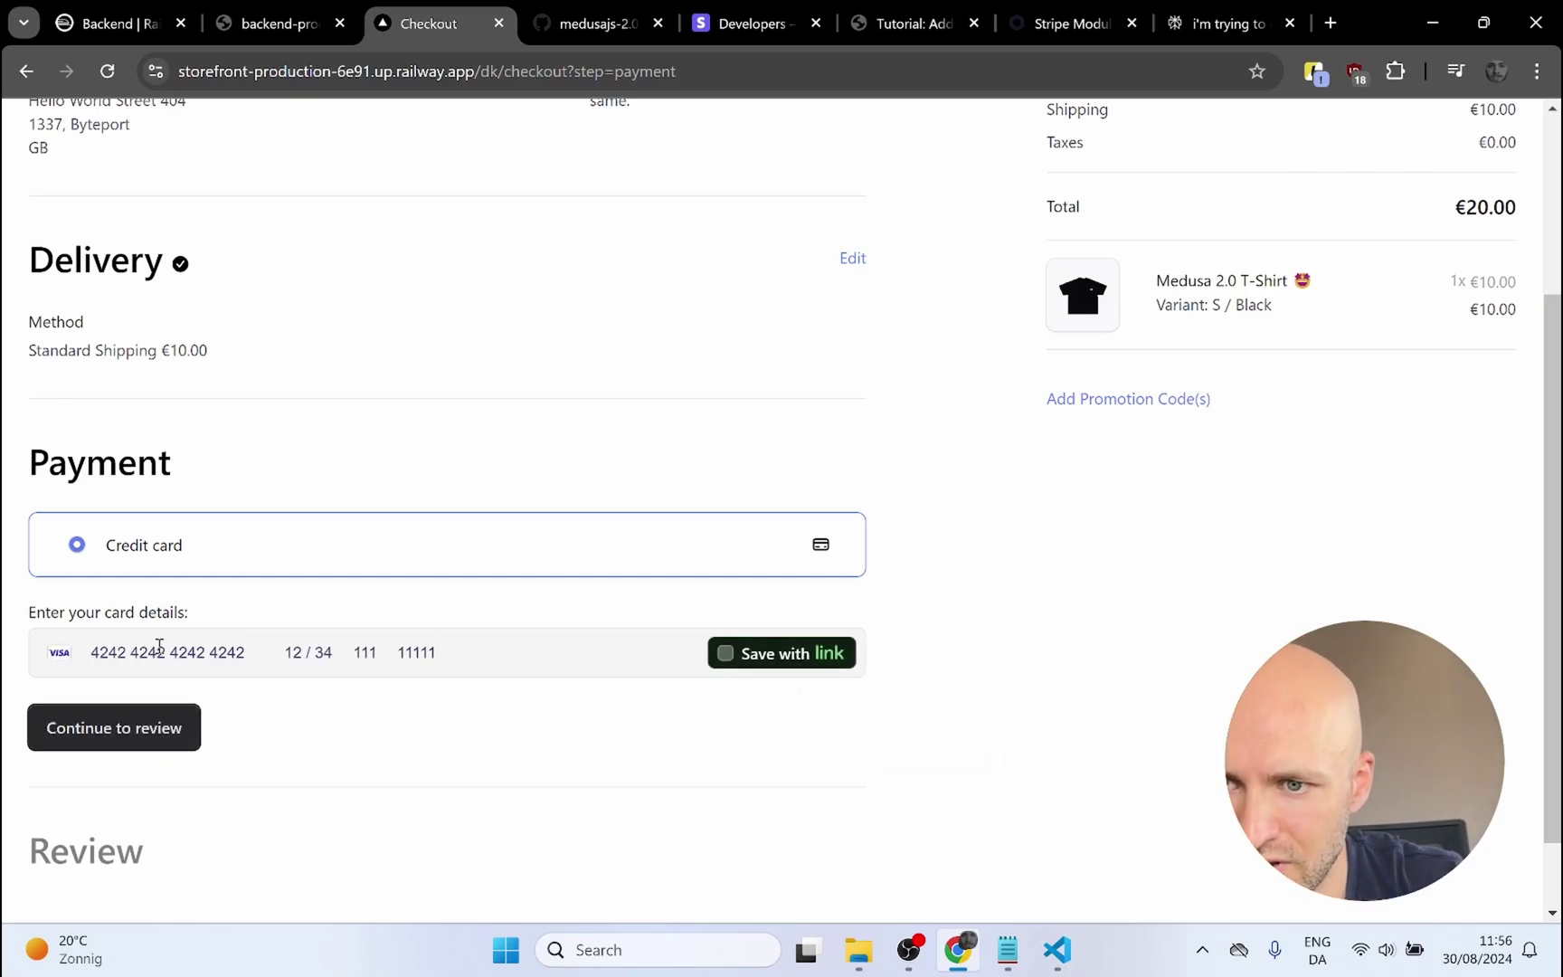
# - Continue to the order review, place the order, and view the order confirmation from its beginning
pyautogui.click(72, 740)
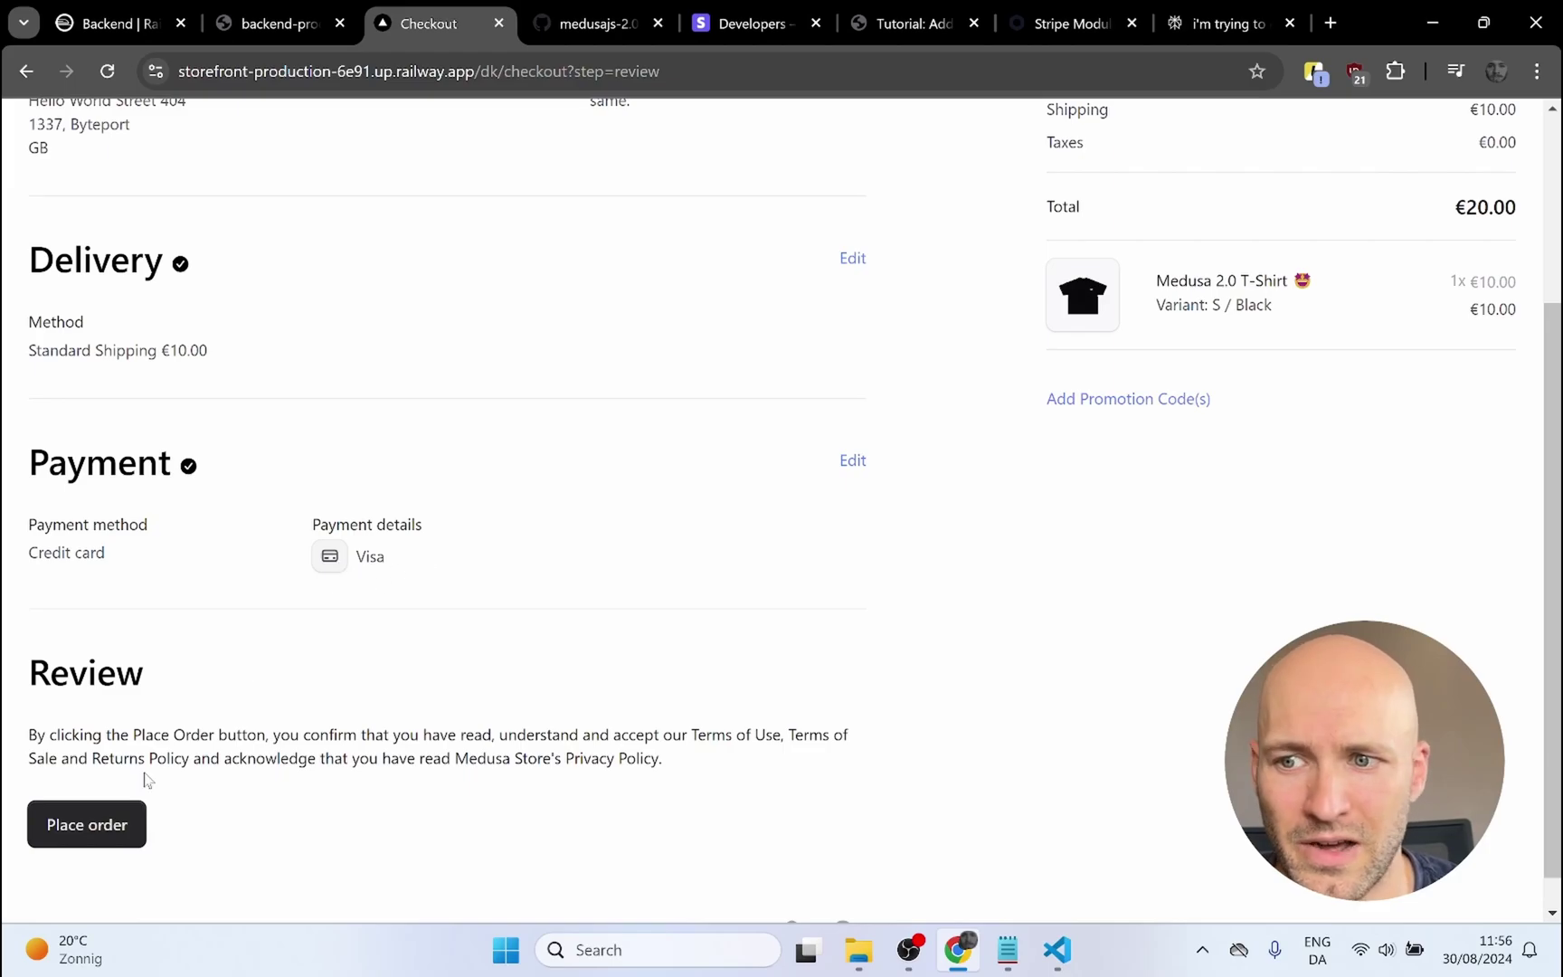
pyautogui.click(91, 843)
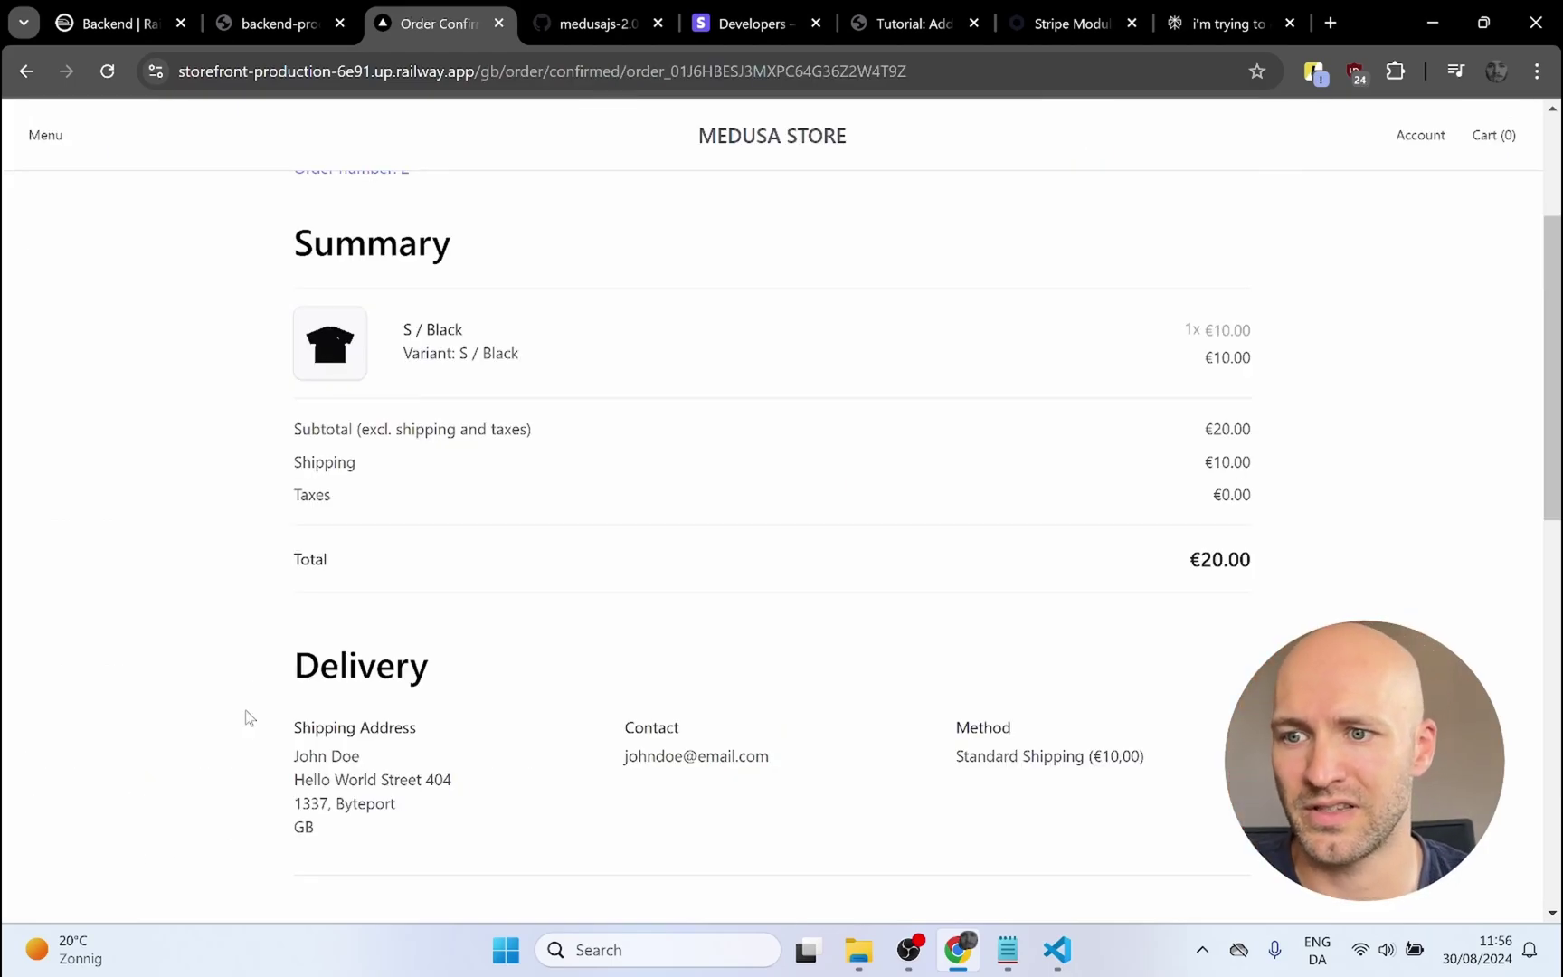
pyautogui.scroll(3, 615, 421)
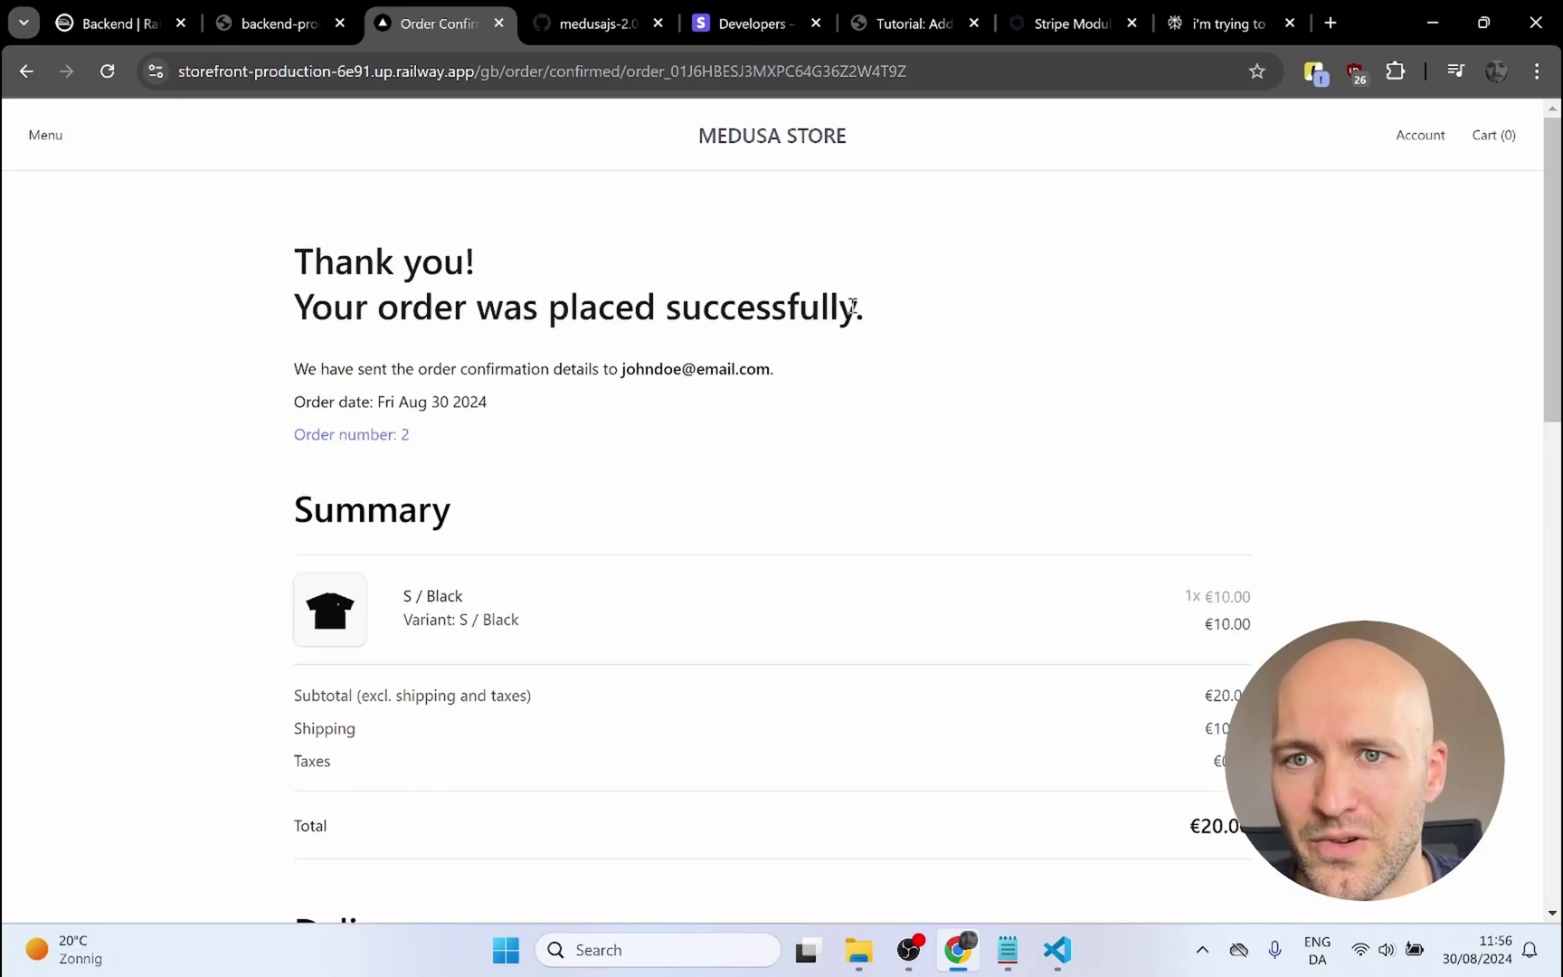
# - Check the new order in the Medusa admin's order list and examine the timeline and payment method of its €20.00 payment in Stripe
pyautogui.click(259, 24)
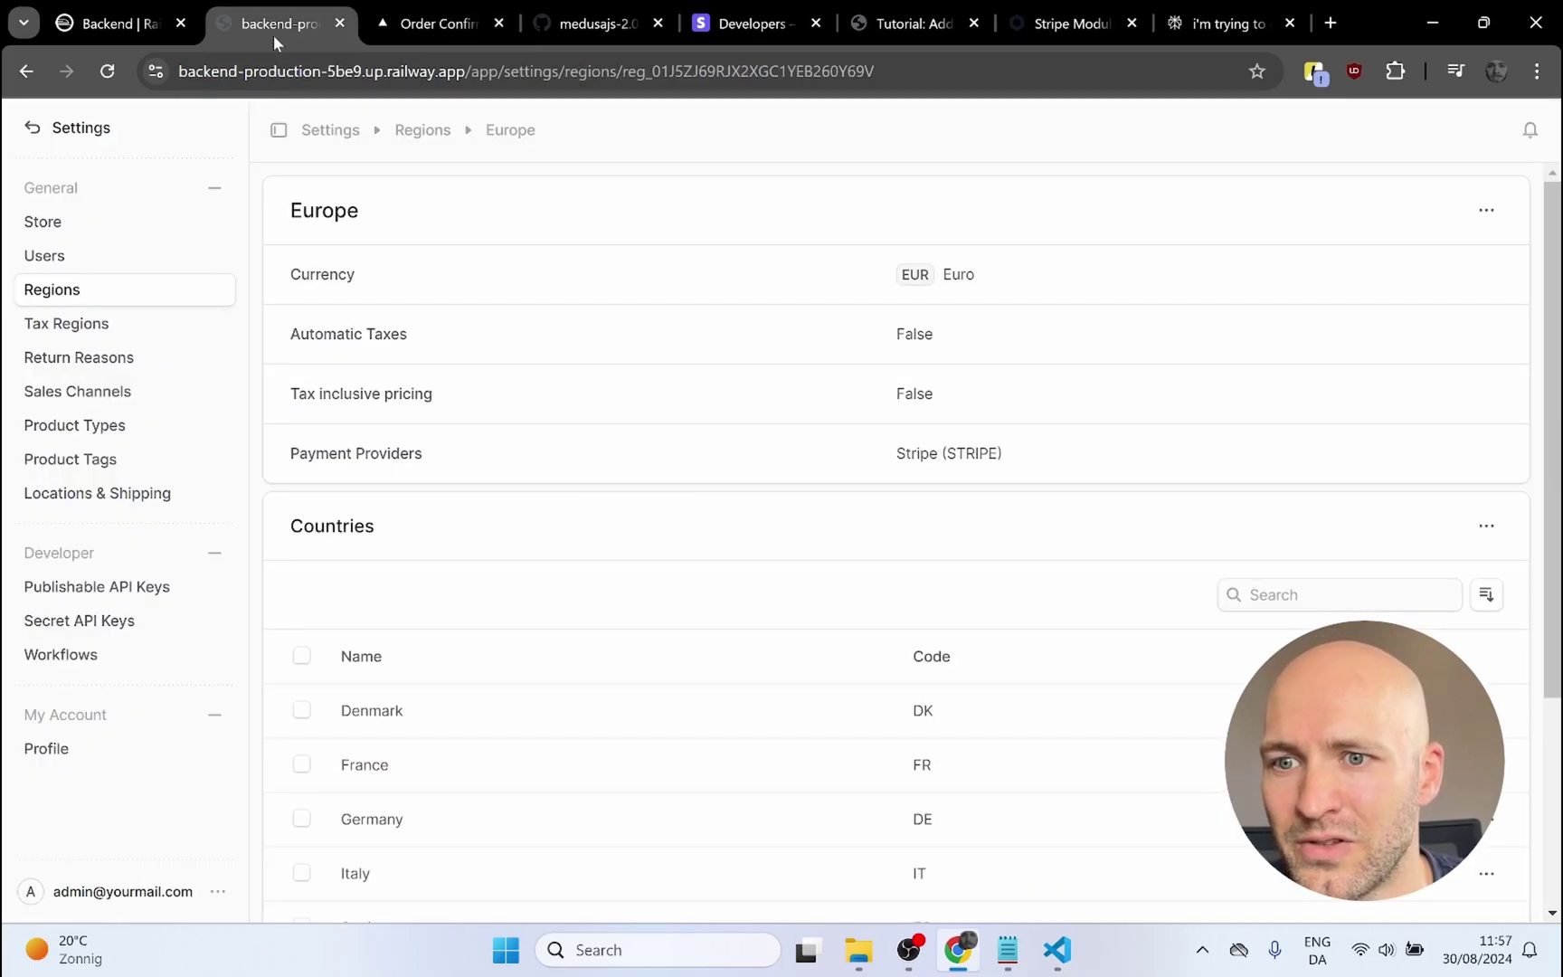
pyautogui.click(56, 143)
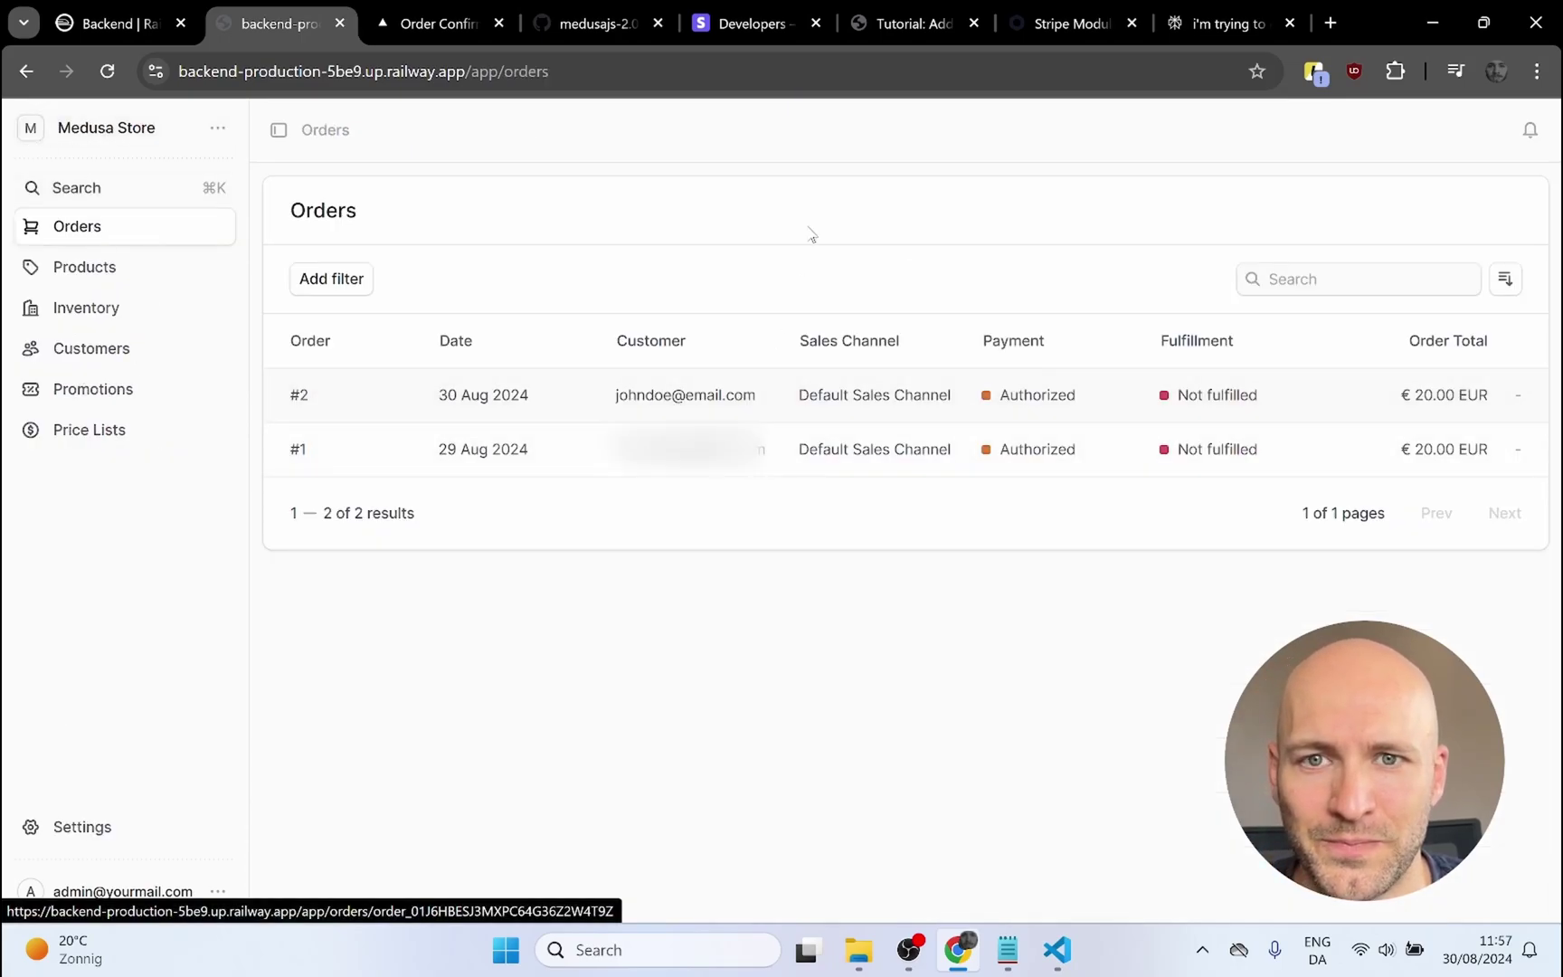
pyautogui.click(691, 16)
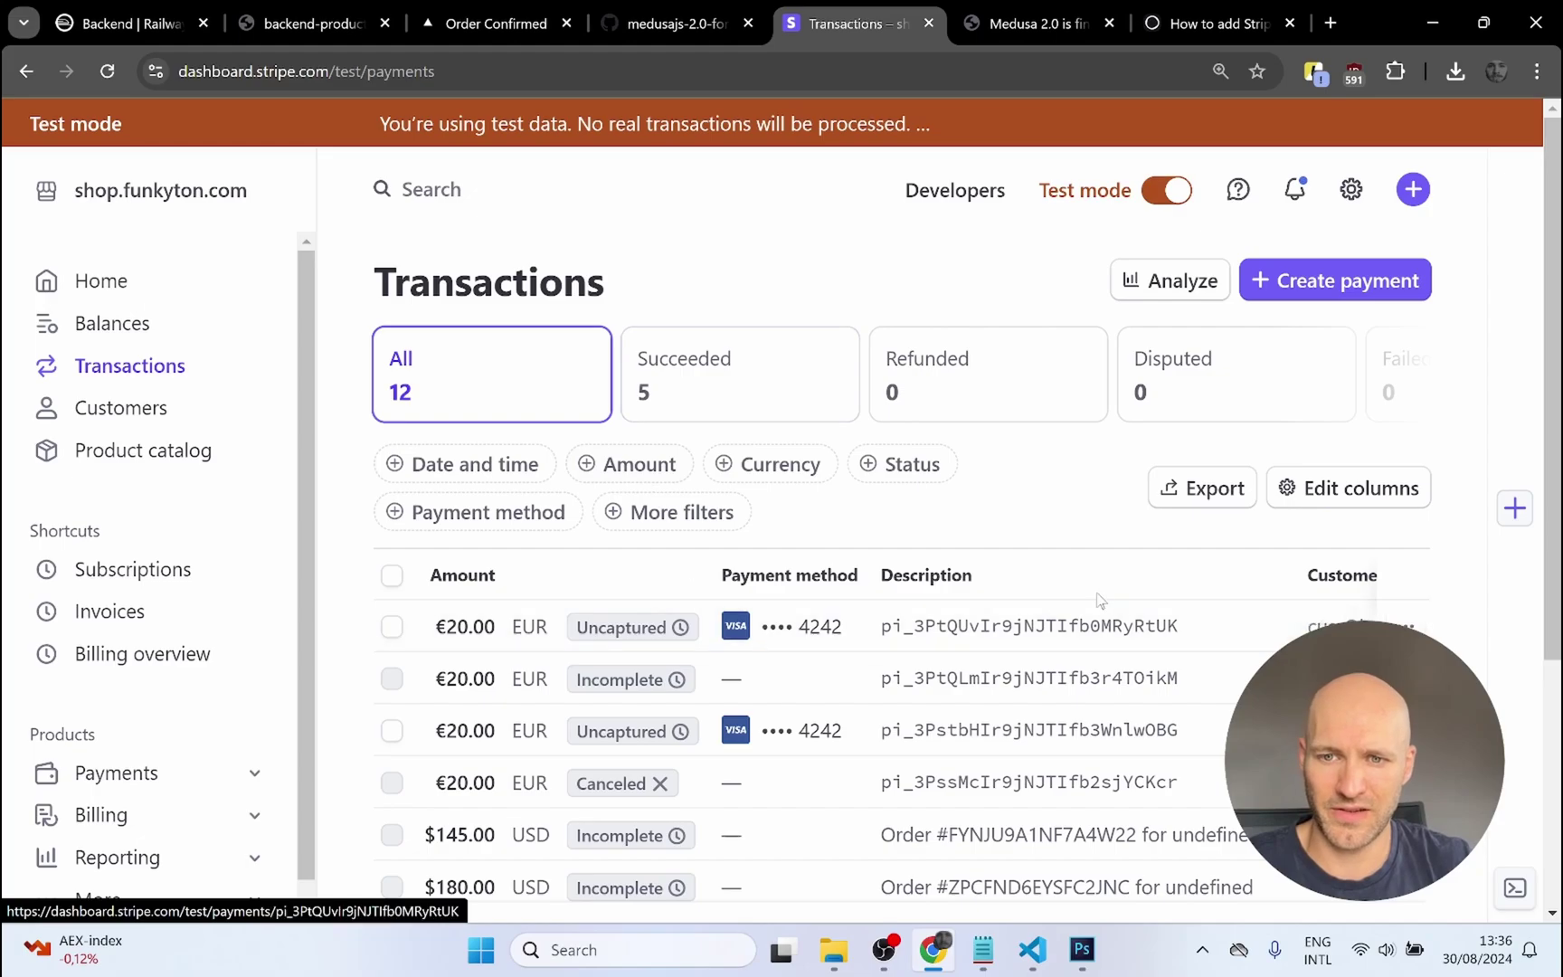
pyautogui.click(941, 638)
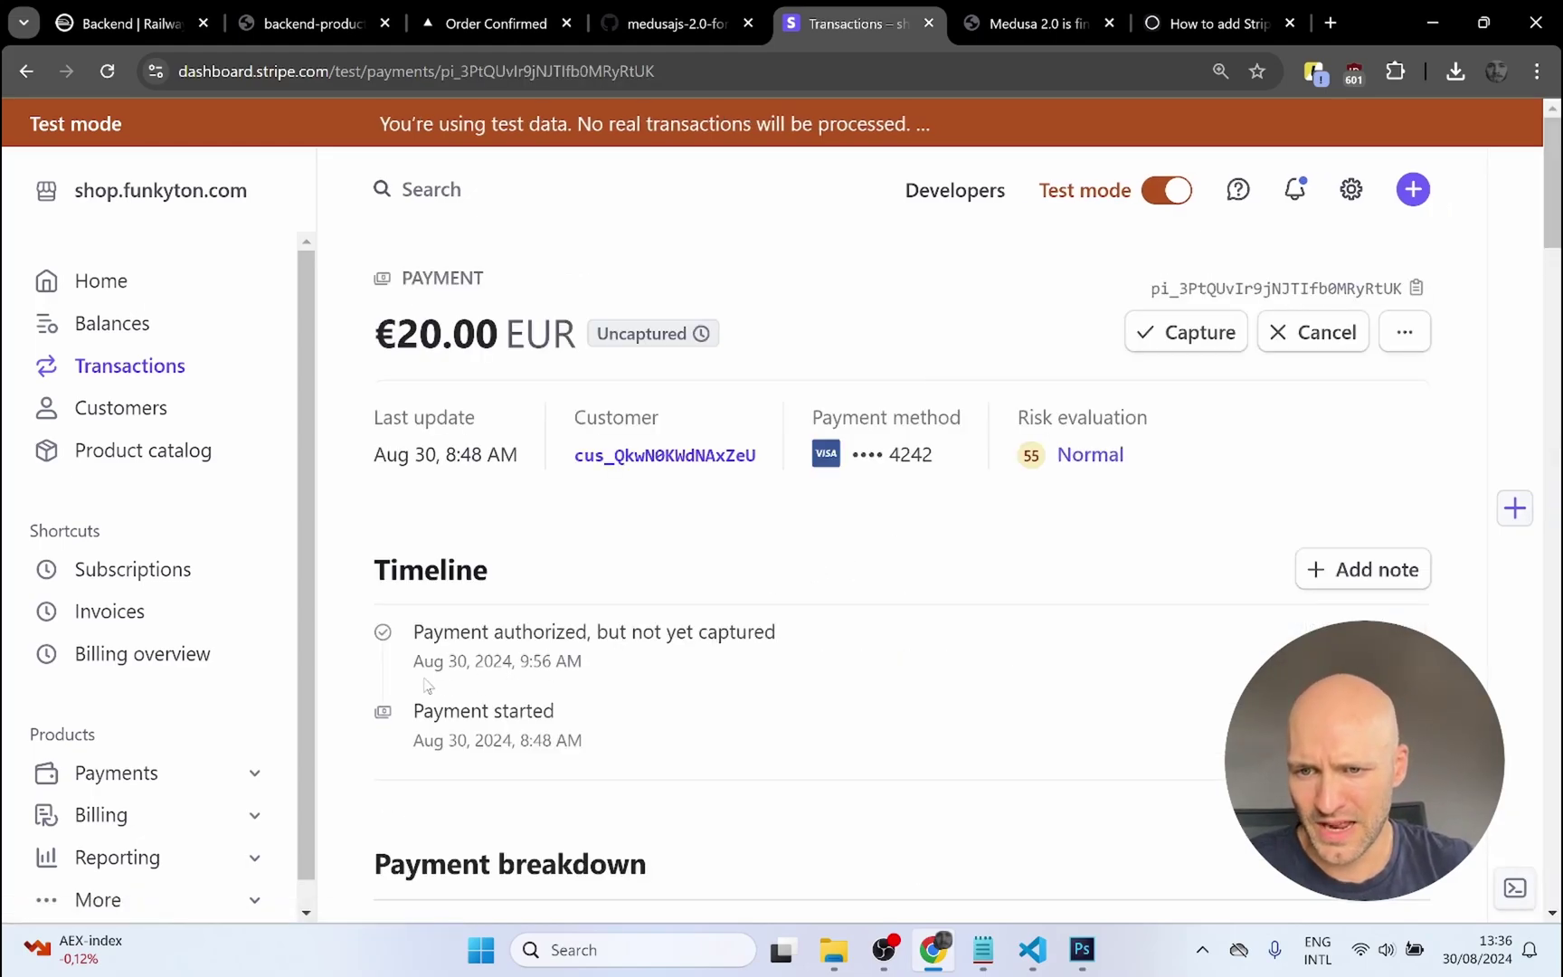
pyautogui.scroll(-2, 1084, 492)
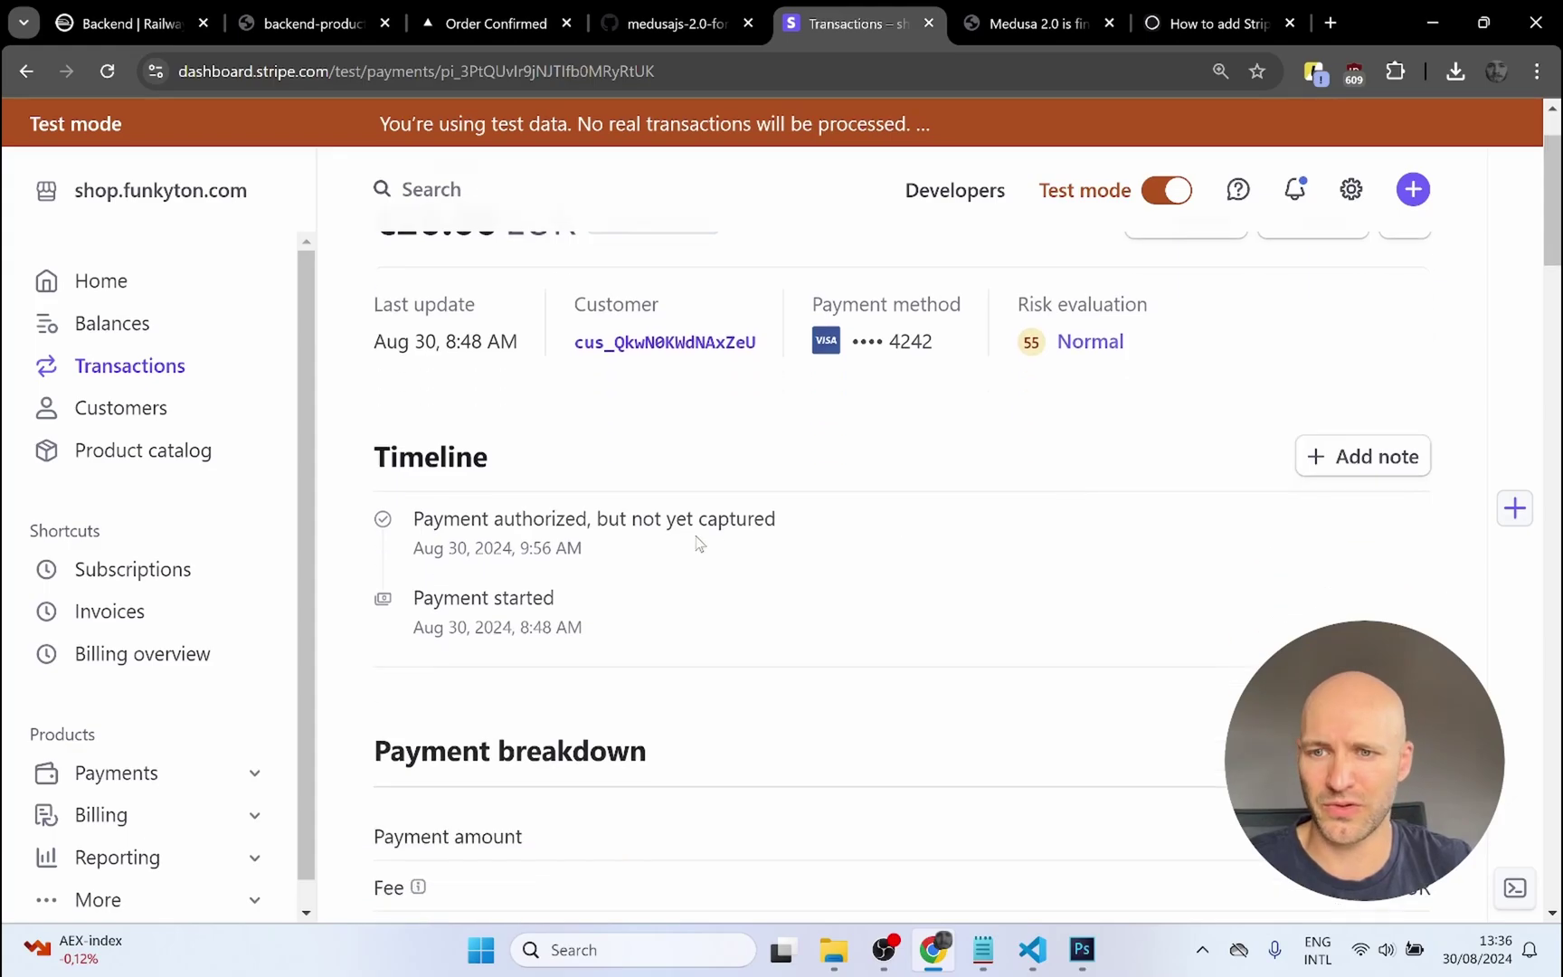
pyautogui.scroll(-10, 972, 504)
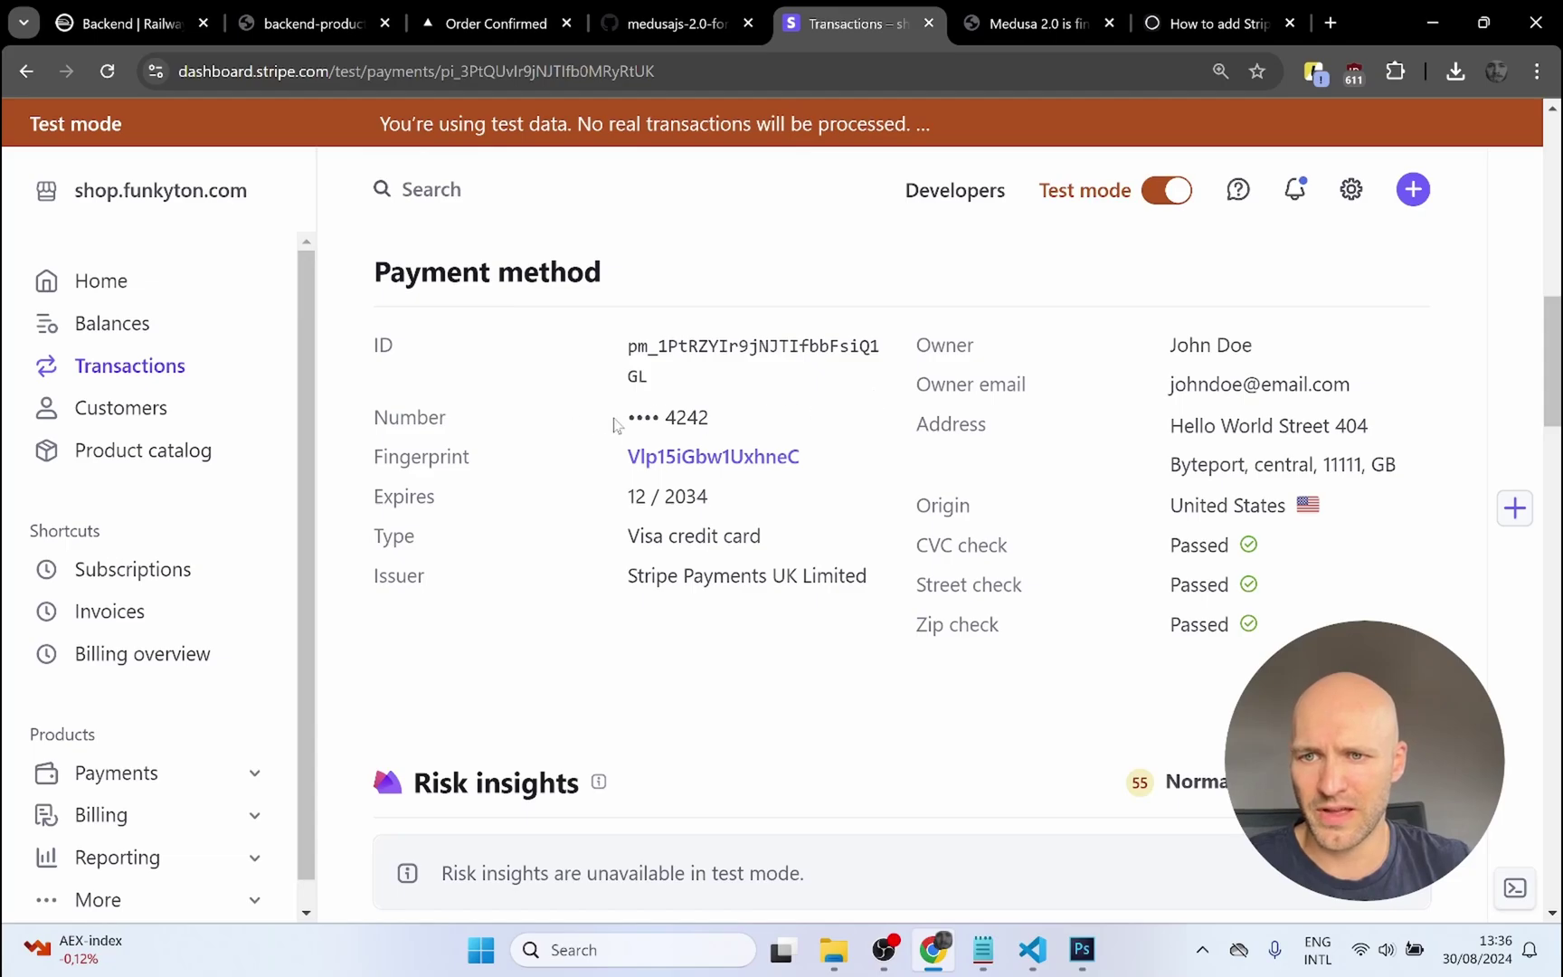
pyautogui.moveTo(715, 418); pyautogui.dragTo(660, 419)
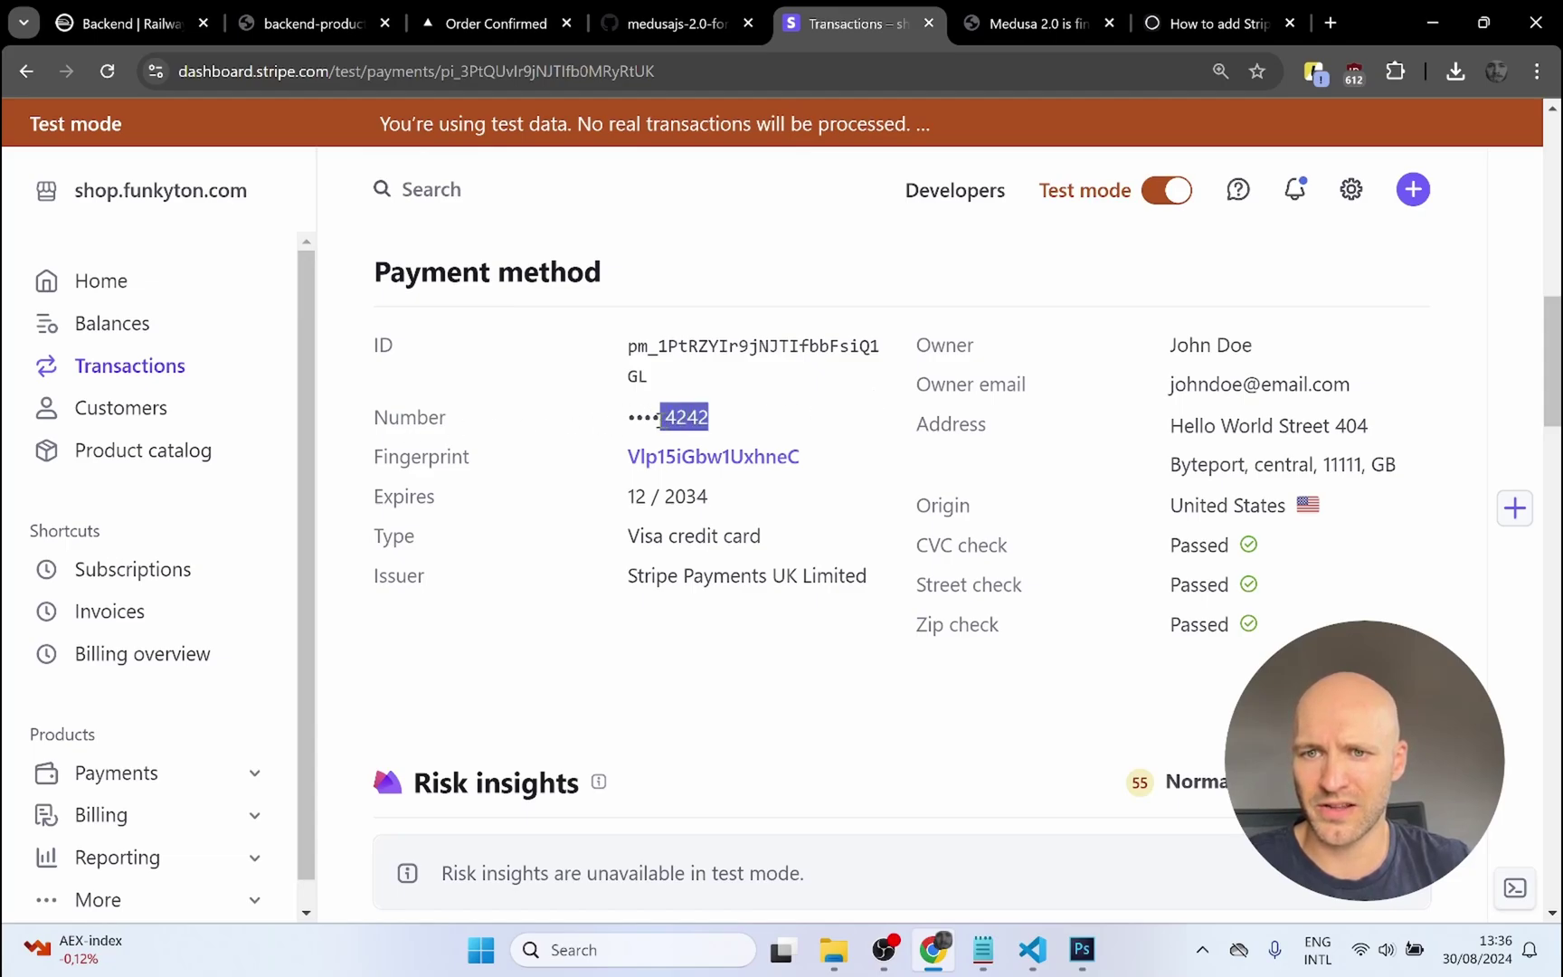
pyautogui.click(776, 421)
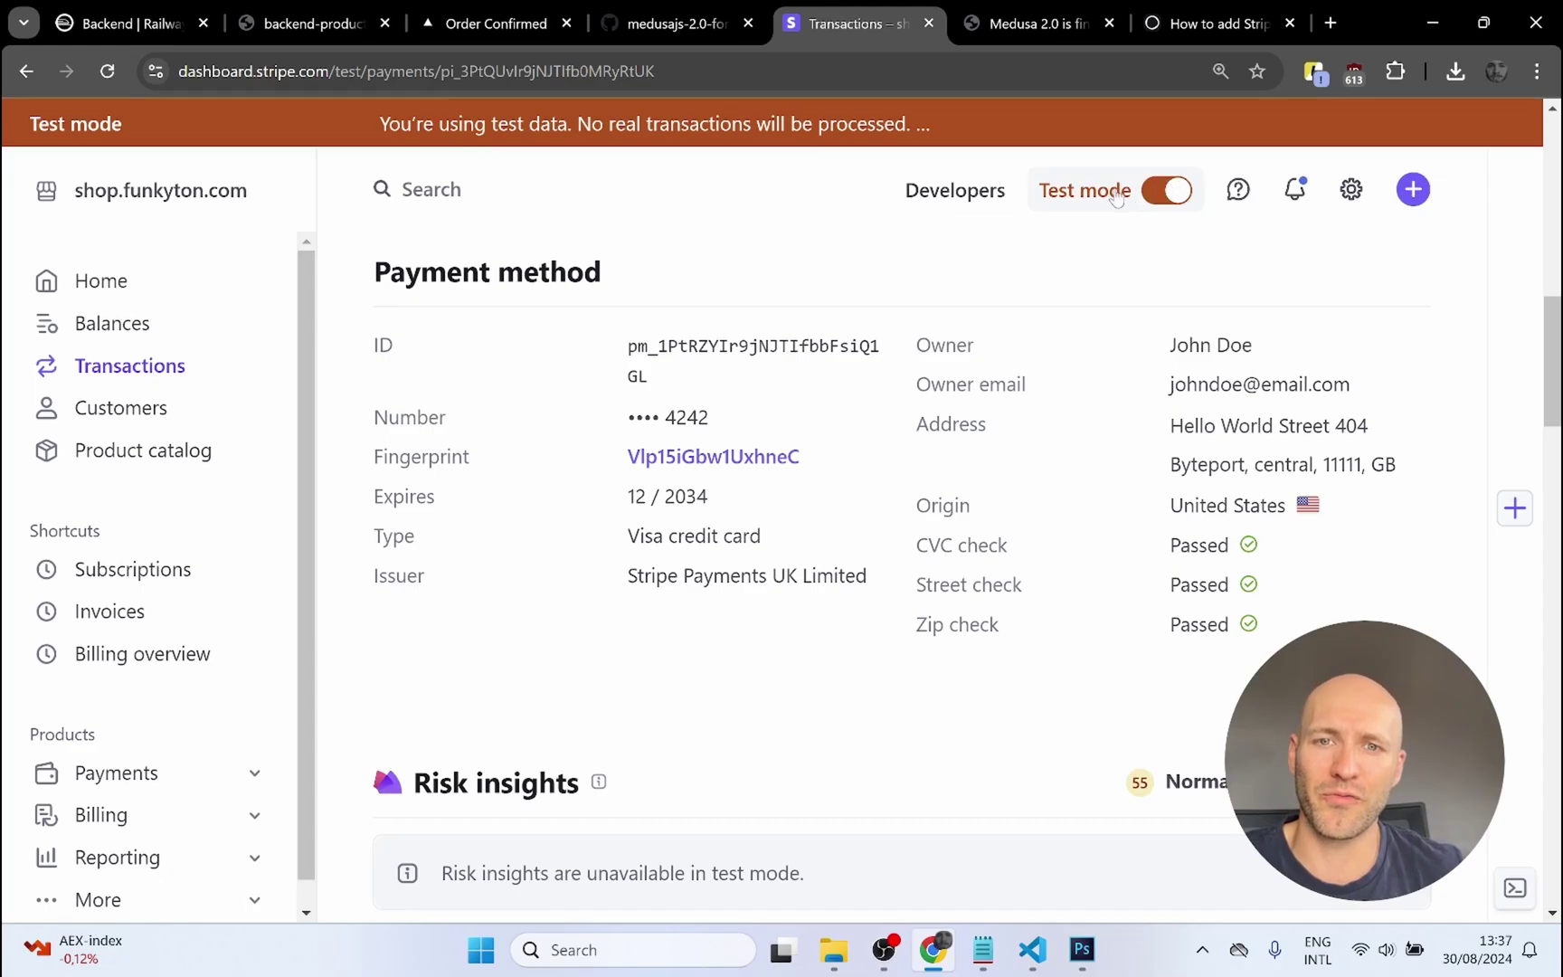
# - Switch the Stripe dashboard from test mode to live mode and open the developer webhooks page
pyautogui.click(1165, 191)
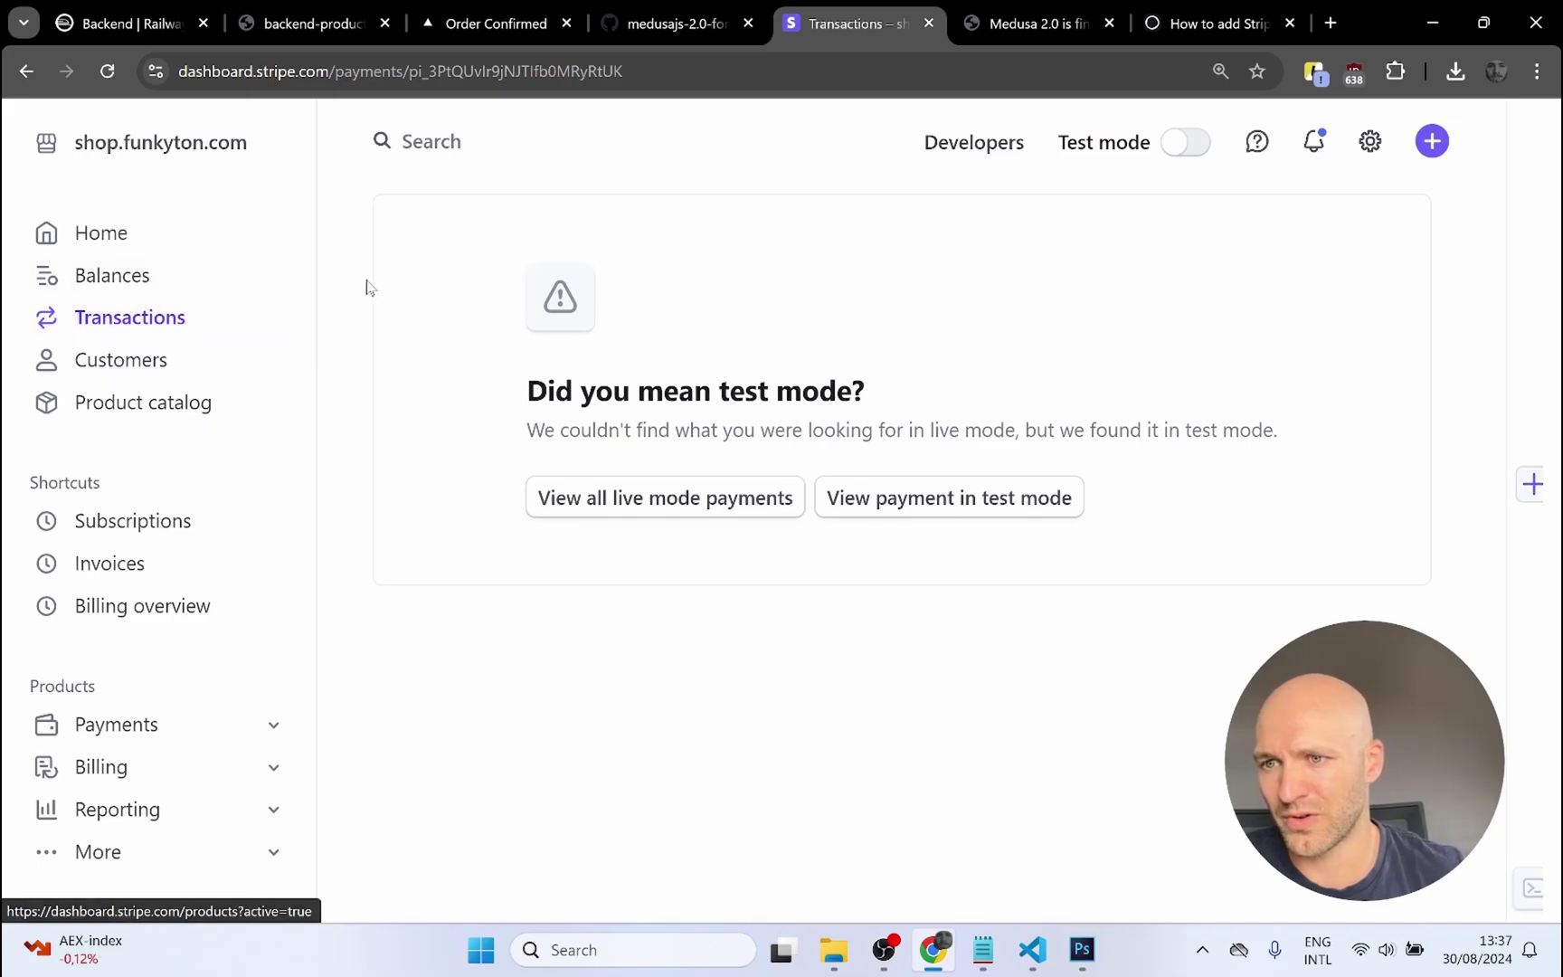
pyautogui.click(974, 143)
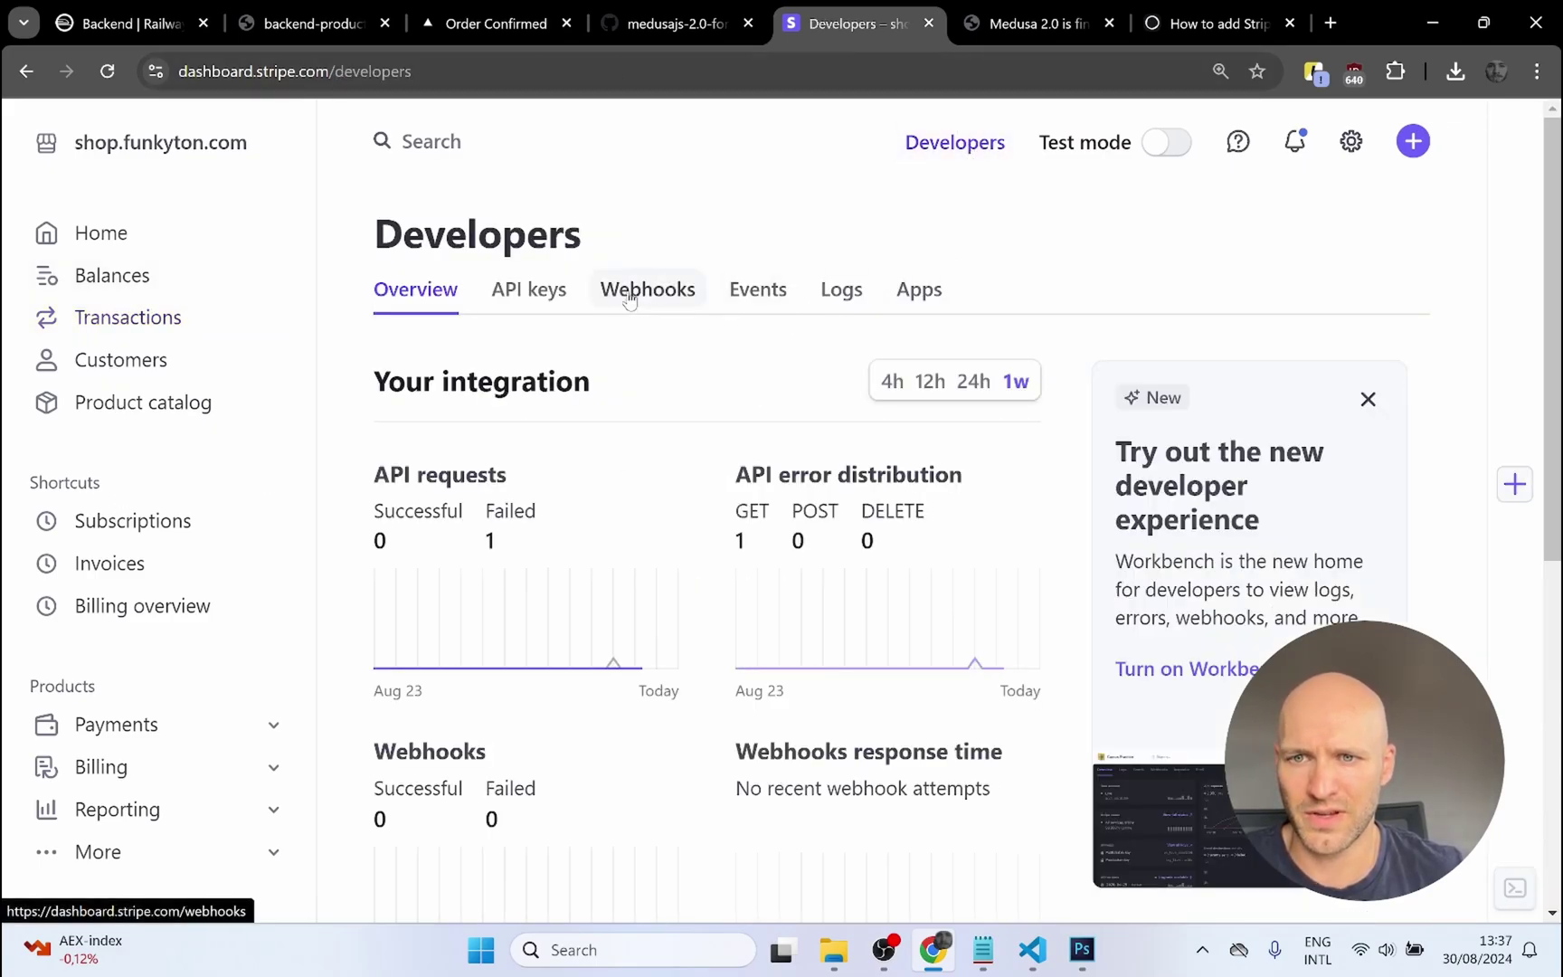
pyautogui.click(630, 292)
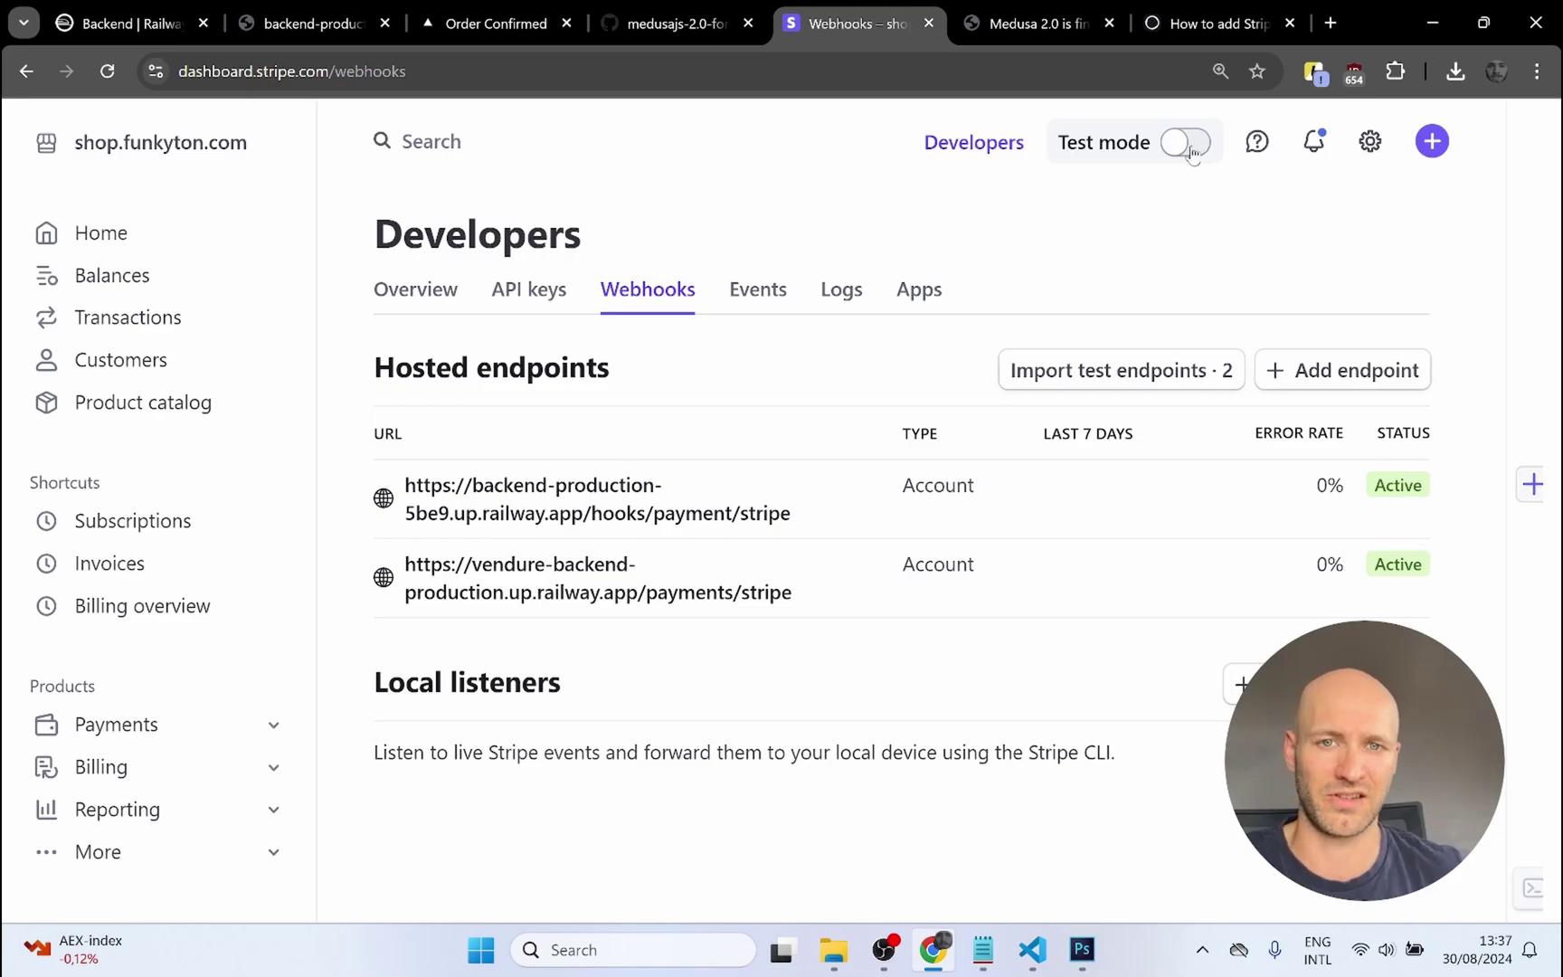
# - Review the links, webhook URL, payment events and environment variable names in the draft post on adding Stripe to medusajs 2.0
pyautogui.click(1184, 24)
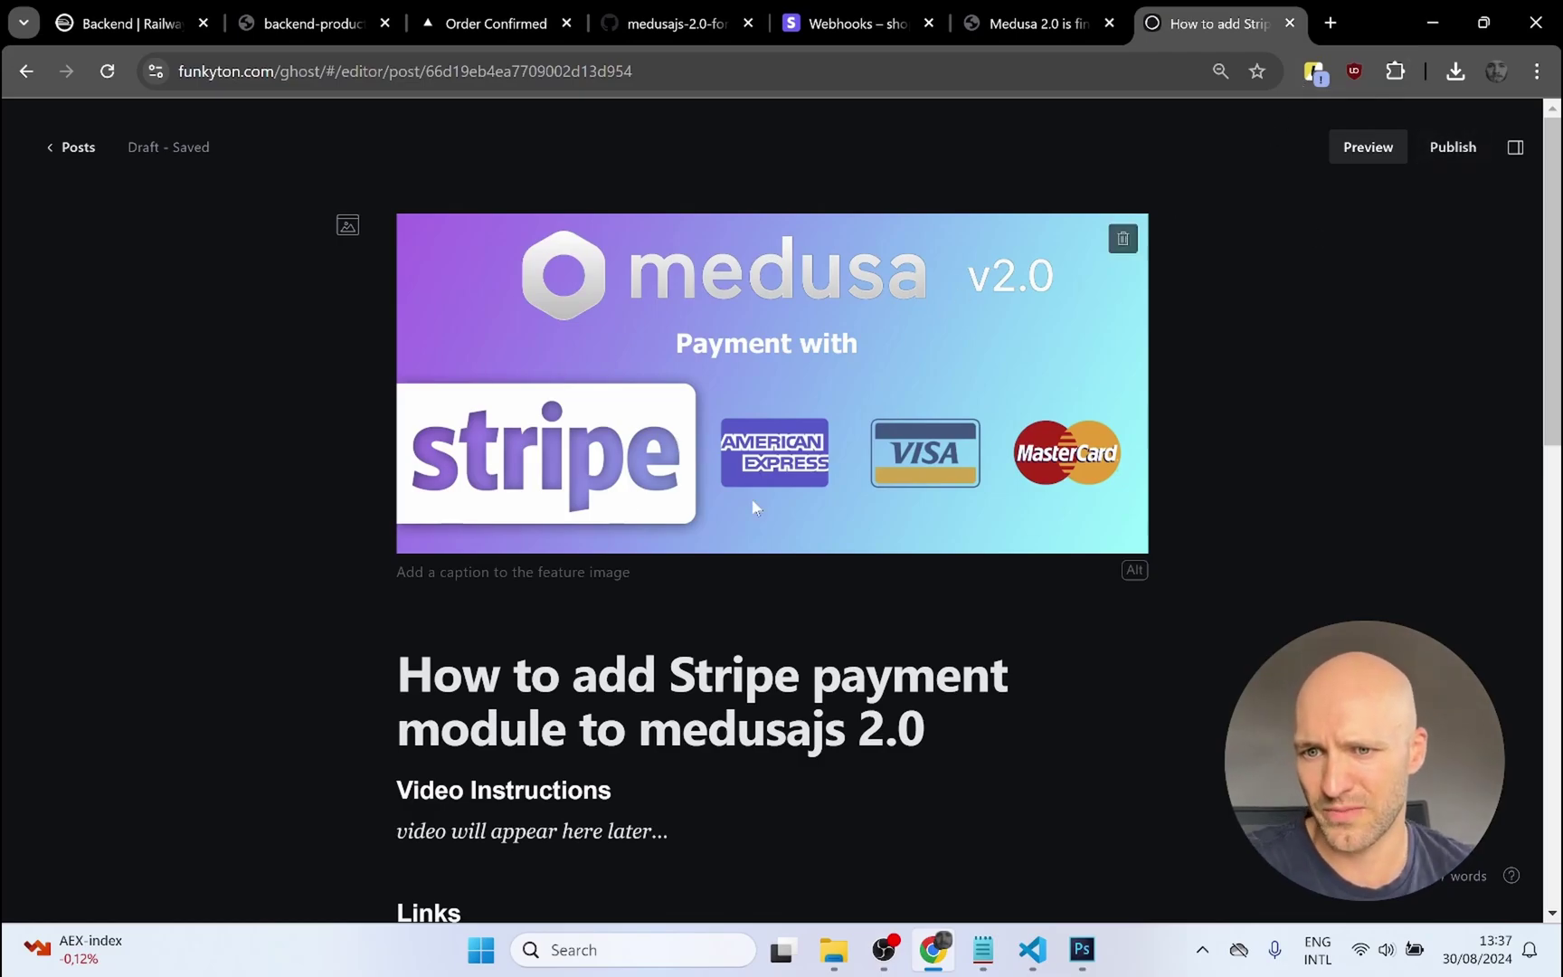
pyautogui.scroll(-1, 767, 463)
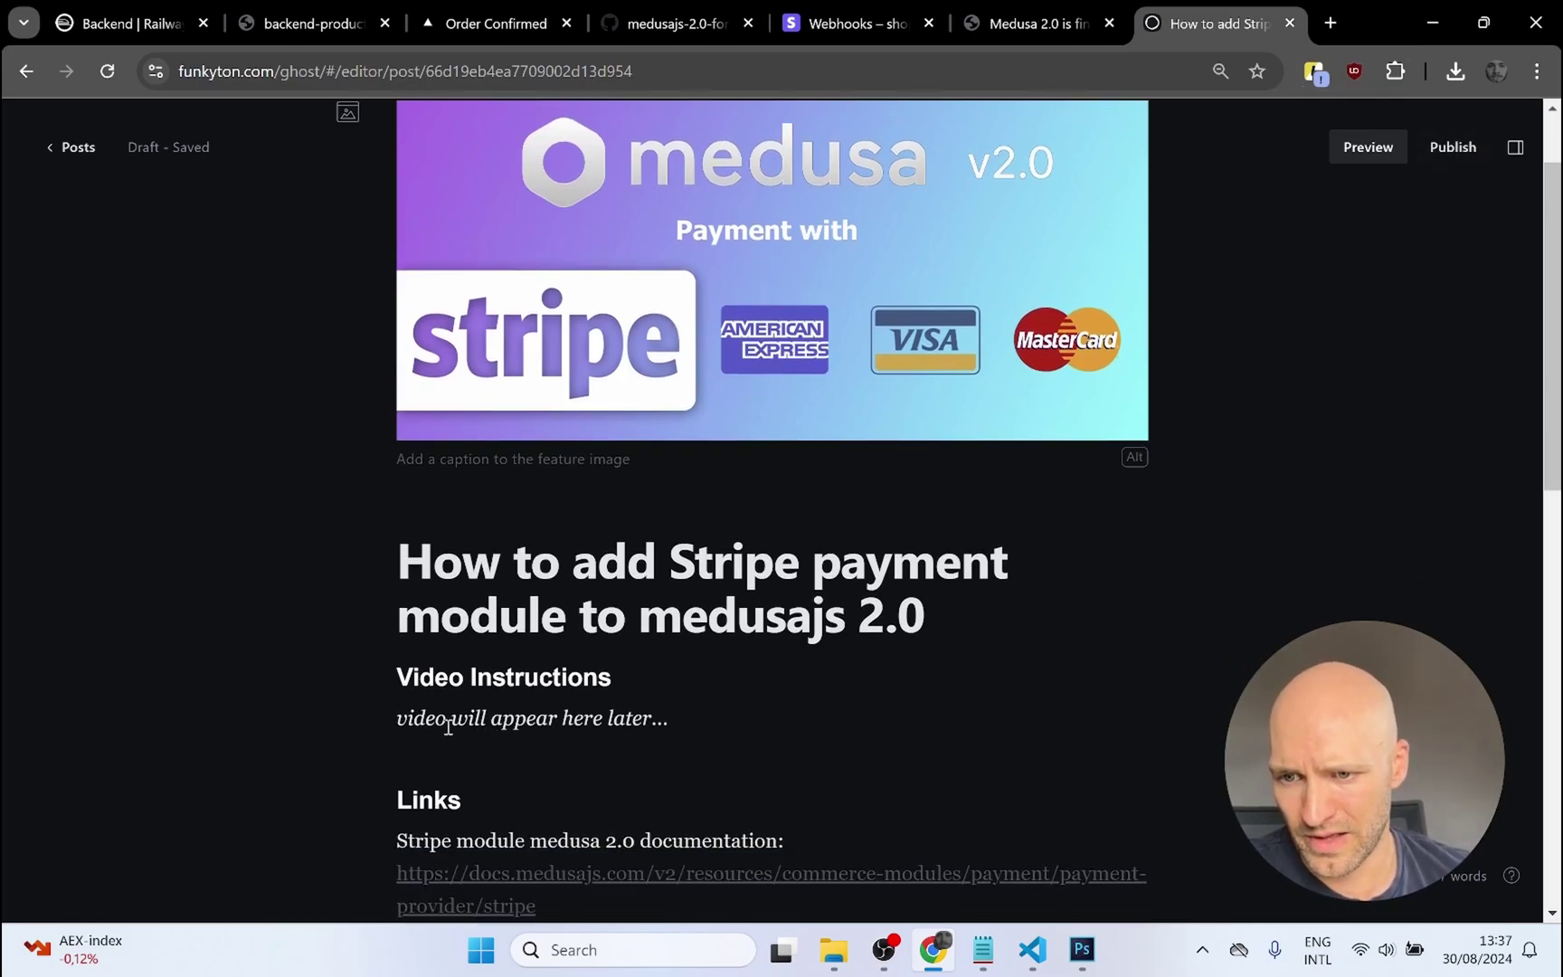
pyautogui.scroll(-4, 349, 608)
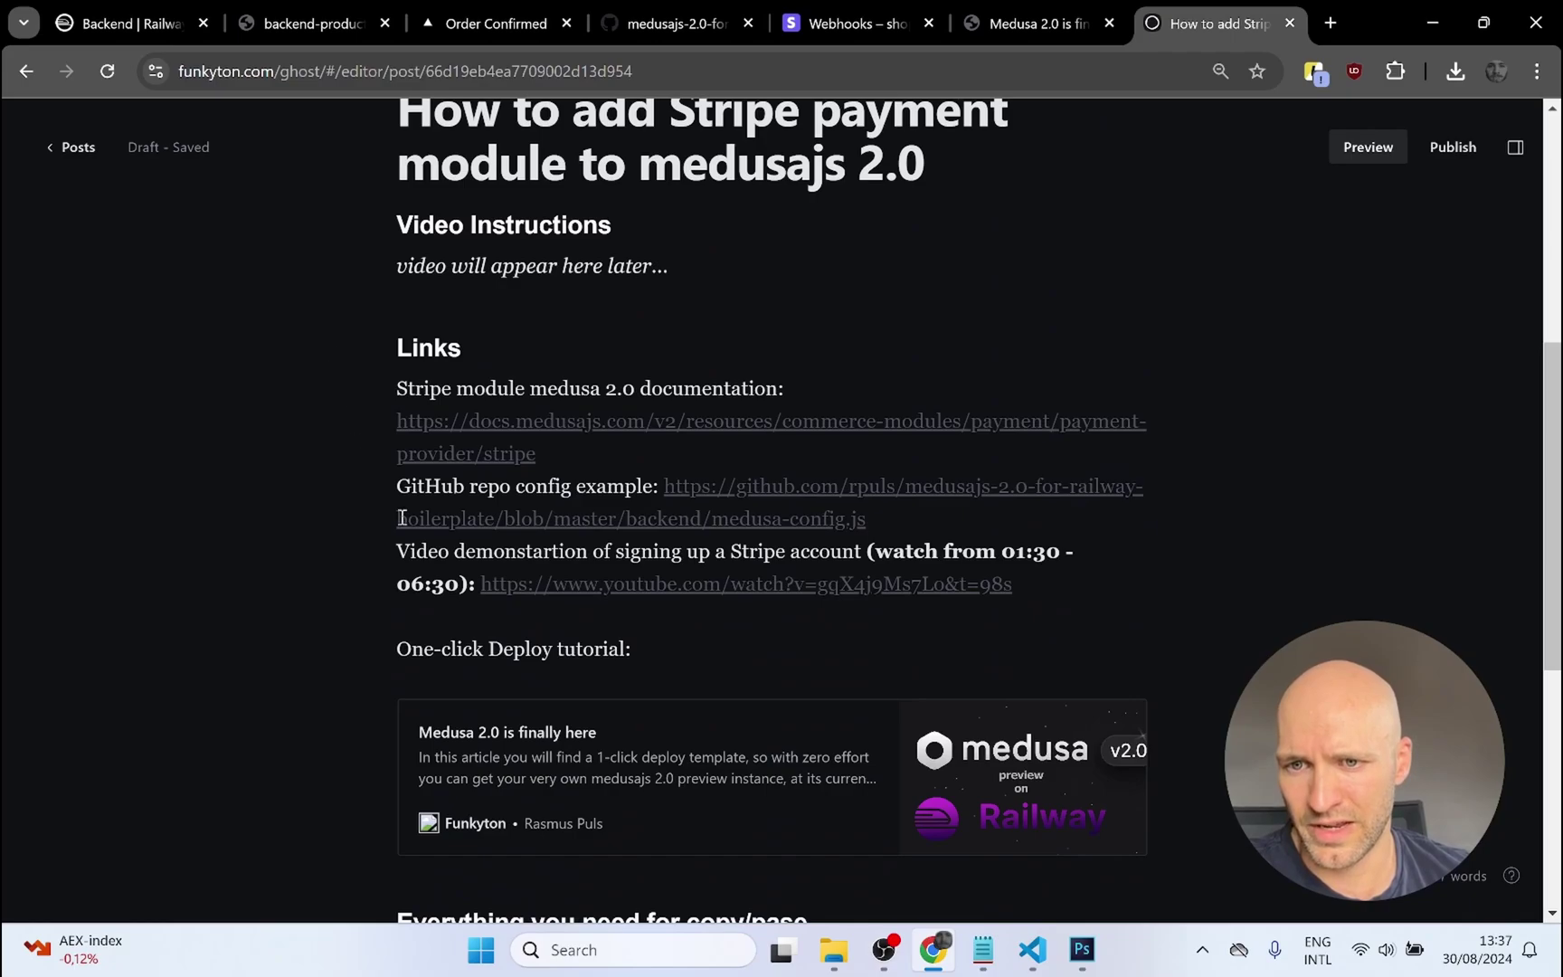
pyautogui.moveTo(702, 420)
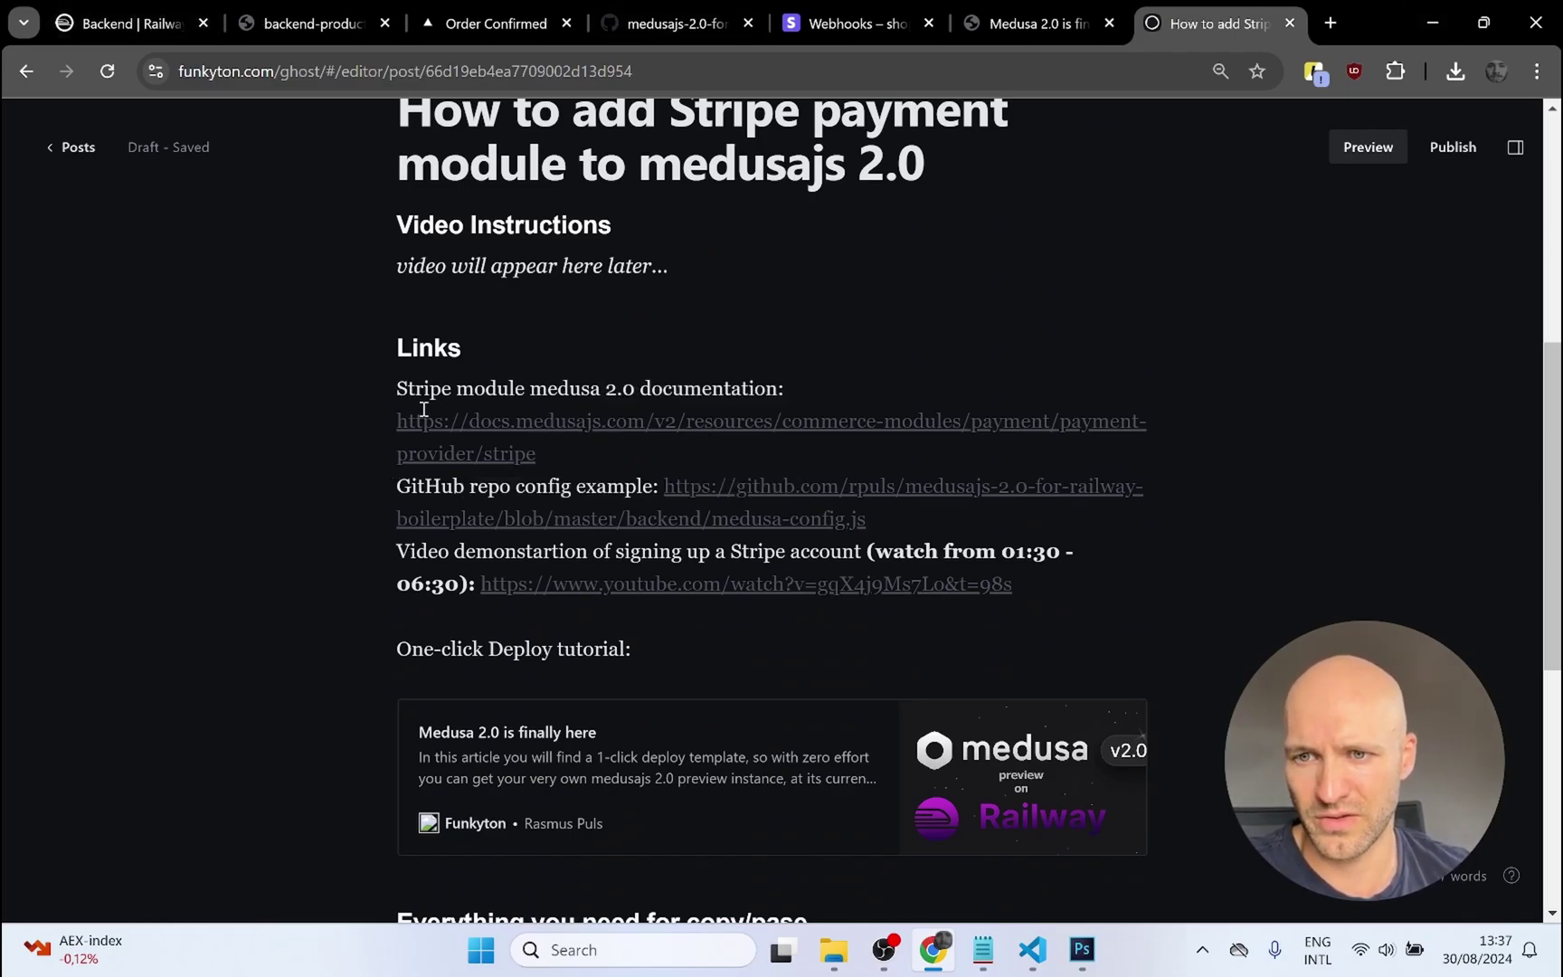
pyautogui.scroll(-1, 335, 435)
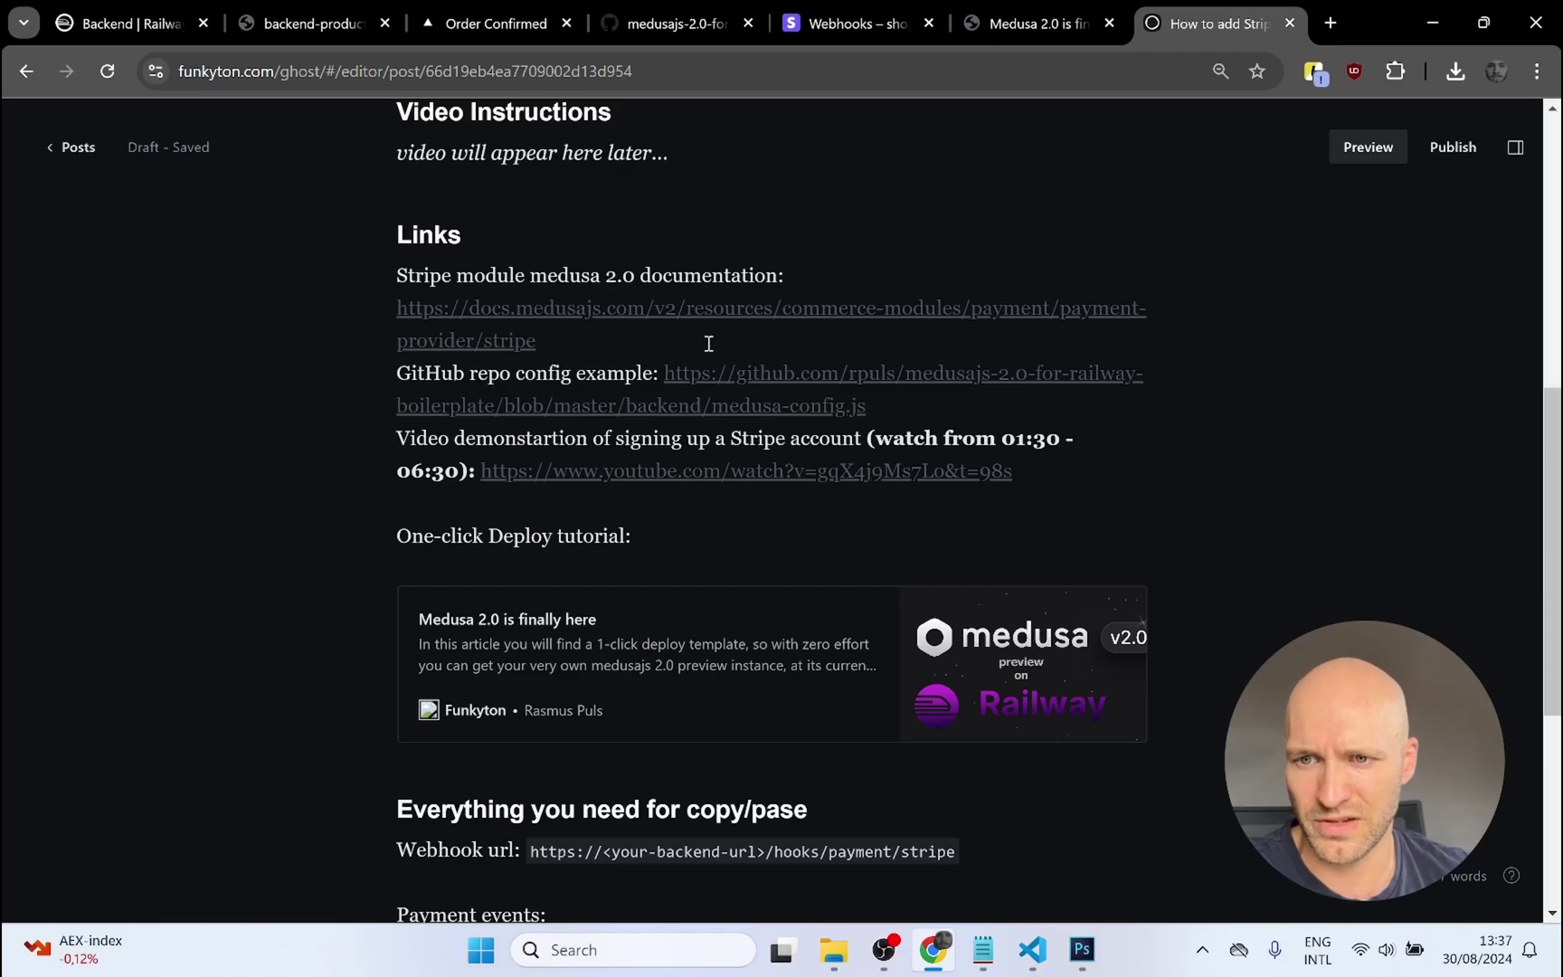
pyautogui.scroll(-1, 332, 391)
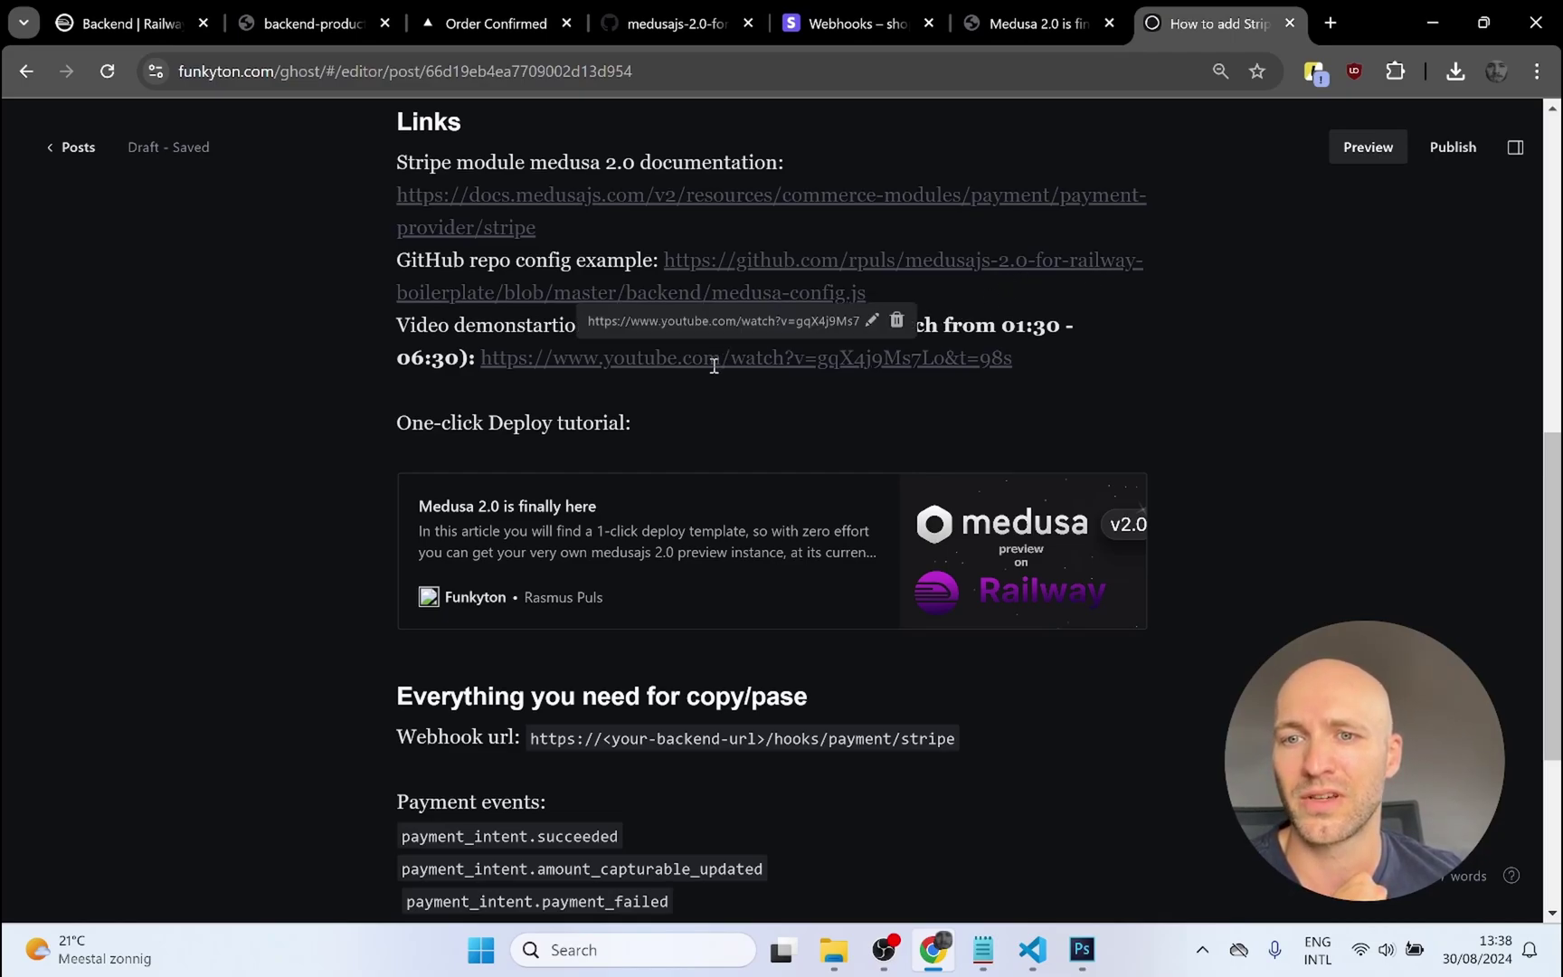
pyautogui.scroll(-1, 1426, 317)
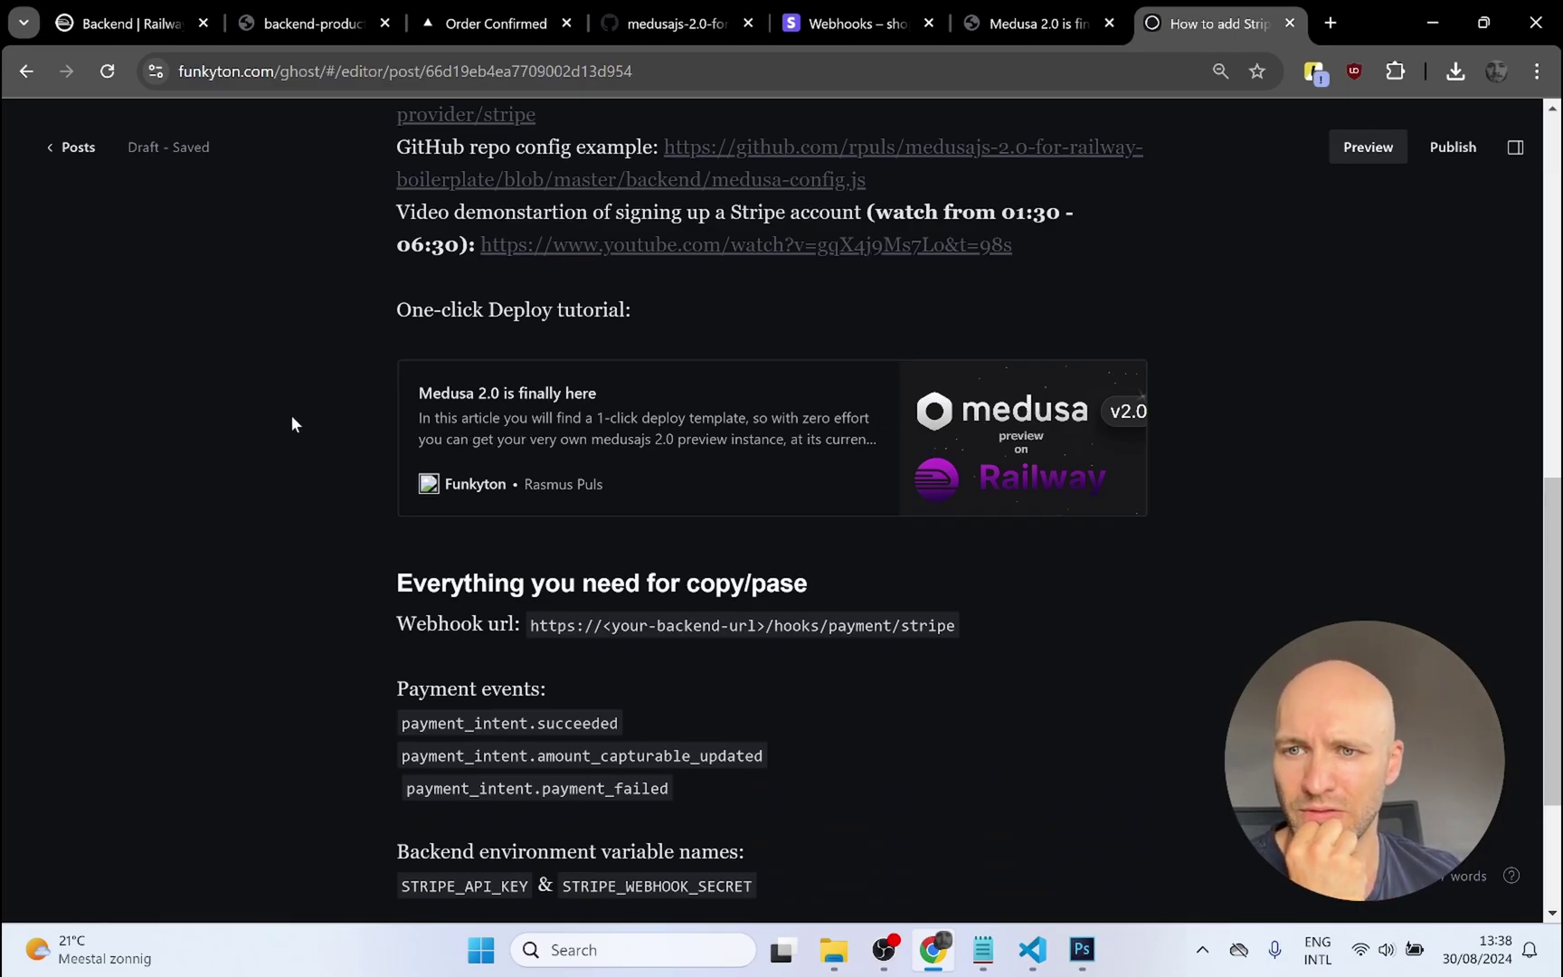
pyautogui.scroll(-2, 292, 392)
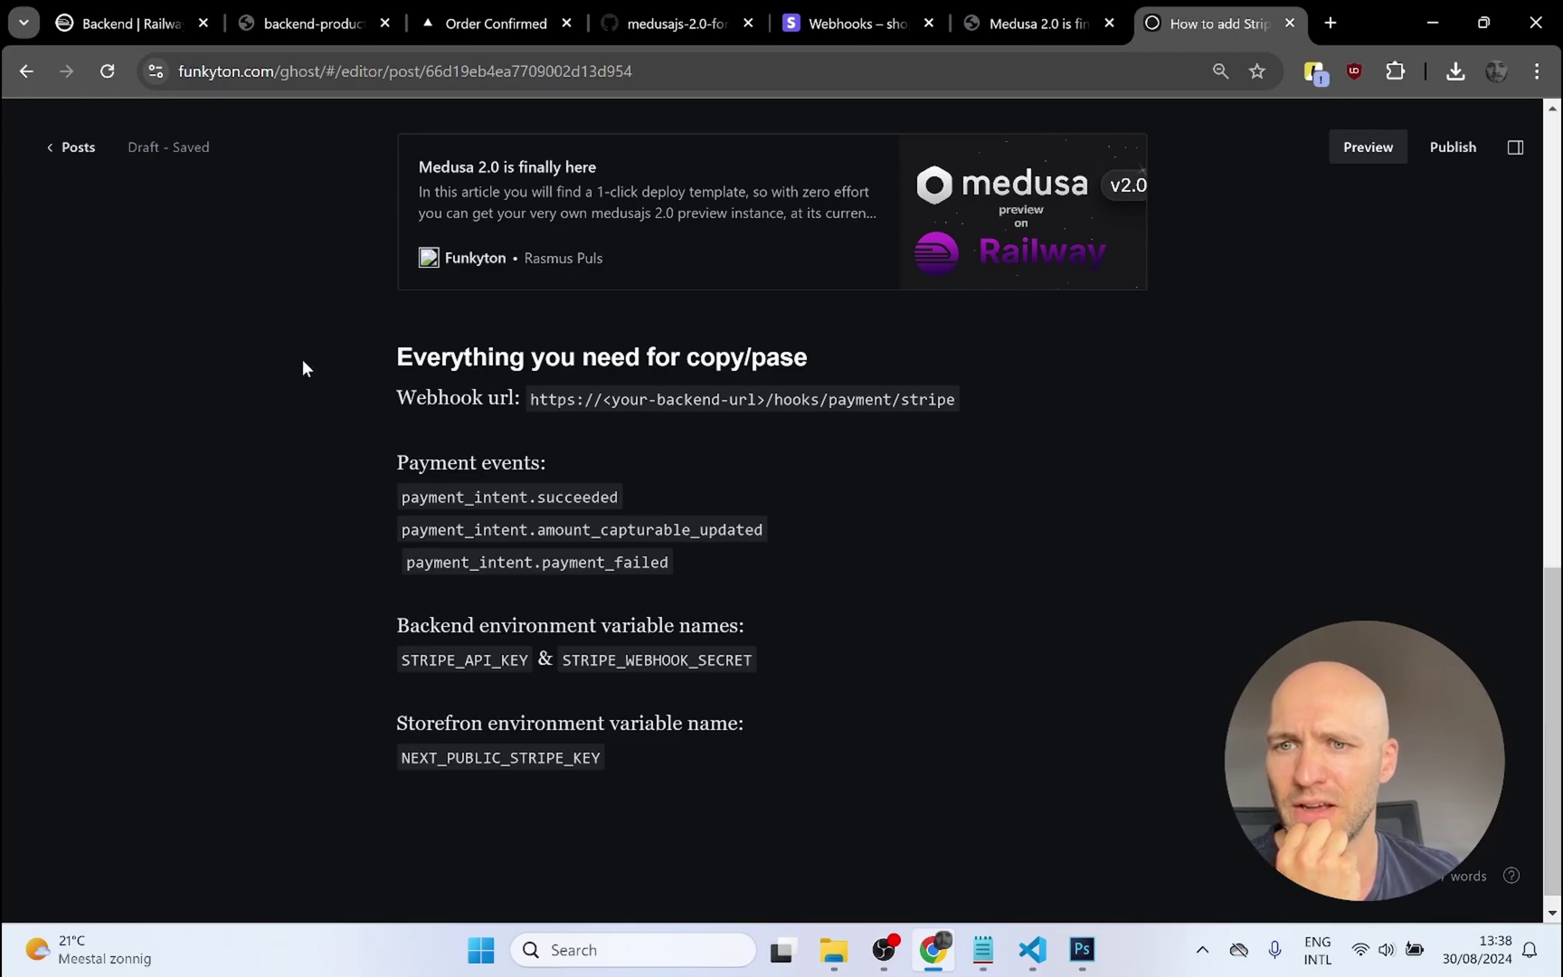
pyautogui.scroll(-1, 303, 358)
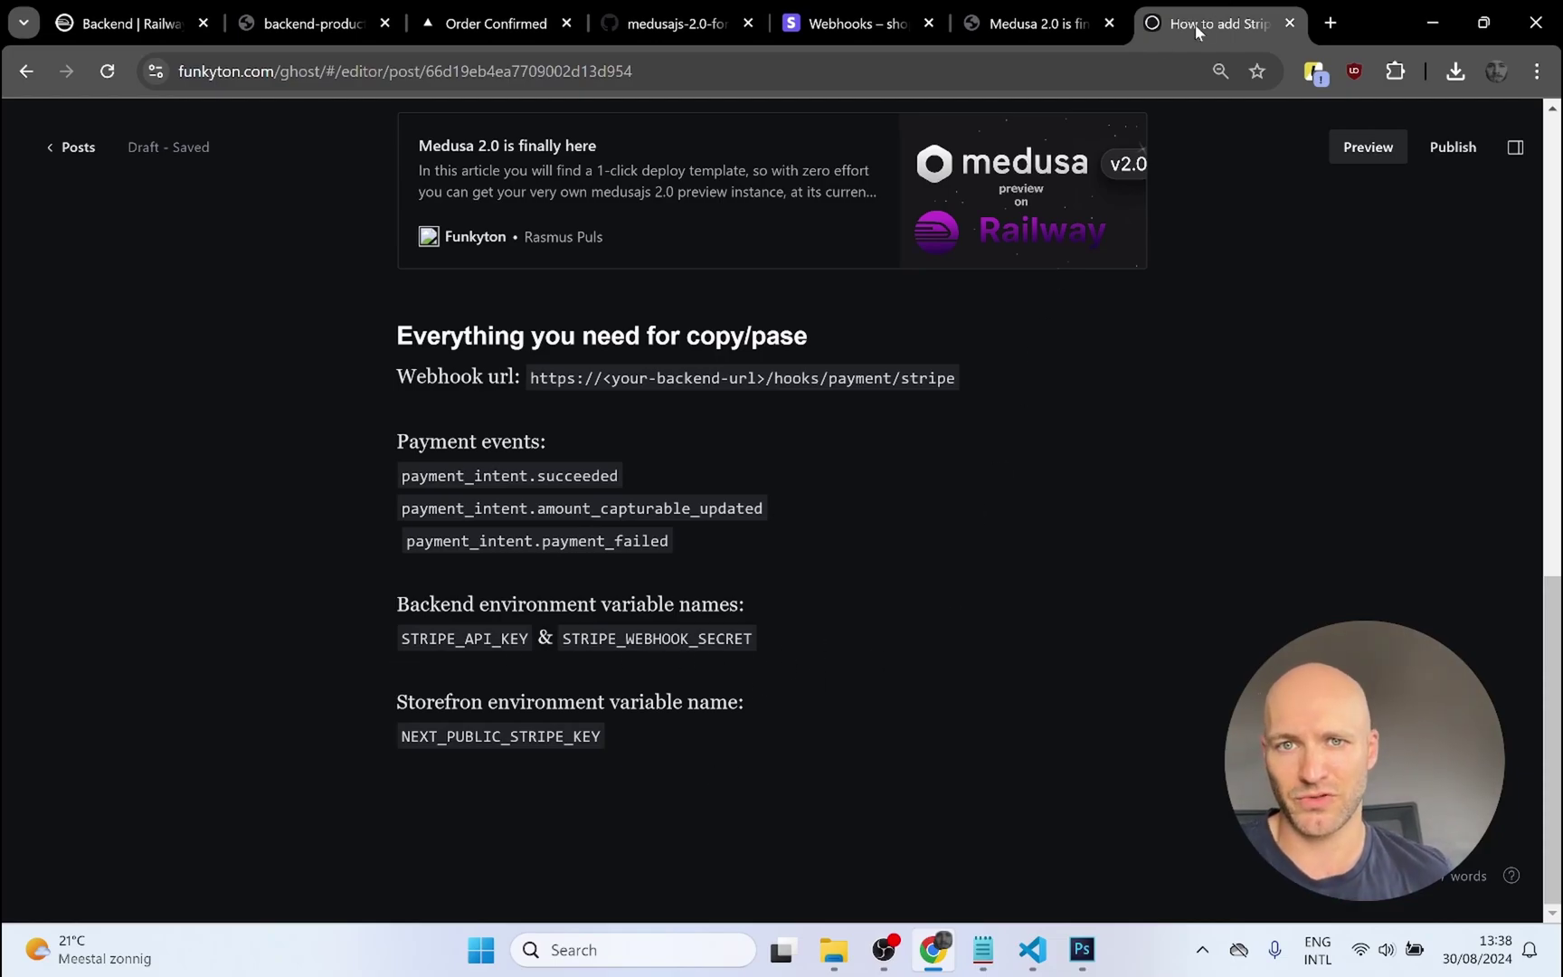
# - Look through the "Medusa 2.0 is finally here" article, from its title to the Railway deploy section and the self-help and ask-for-help resources
pyautogui.click(1023, 28)
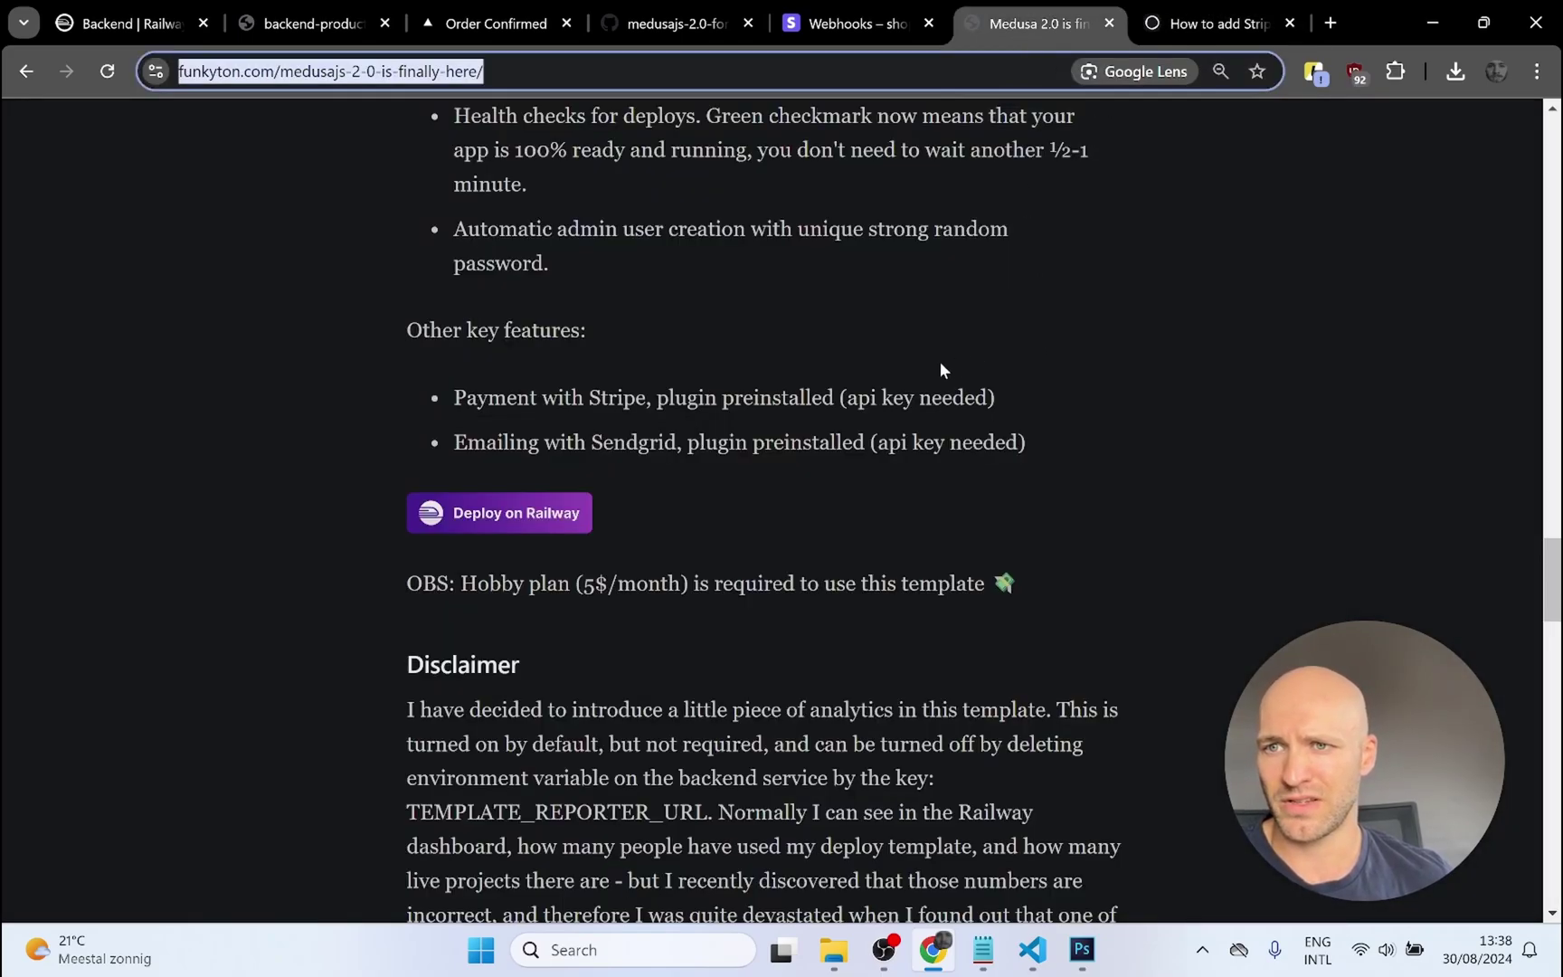
pyautogui.scroll(15, 941, 369)
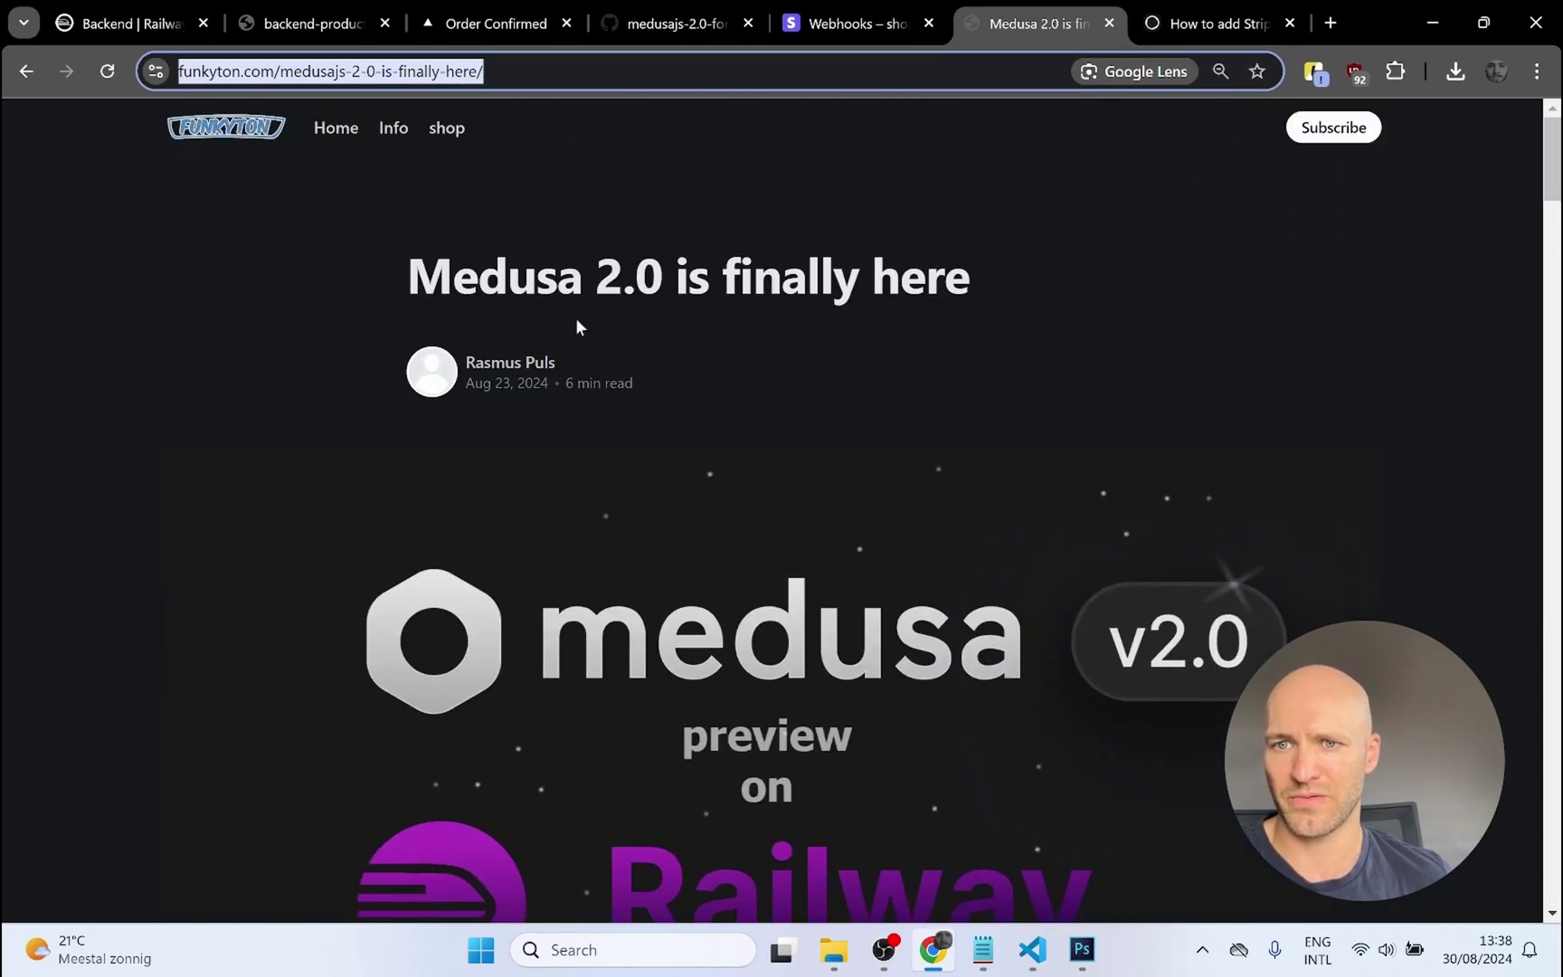
pyautogui.scroll(-20, 568, 289)
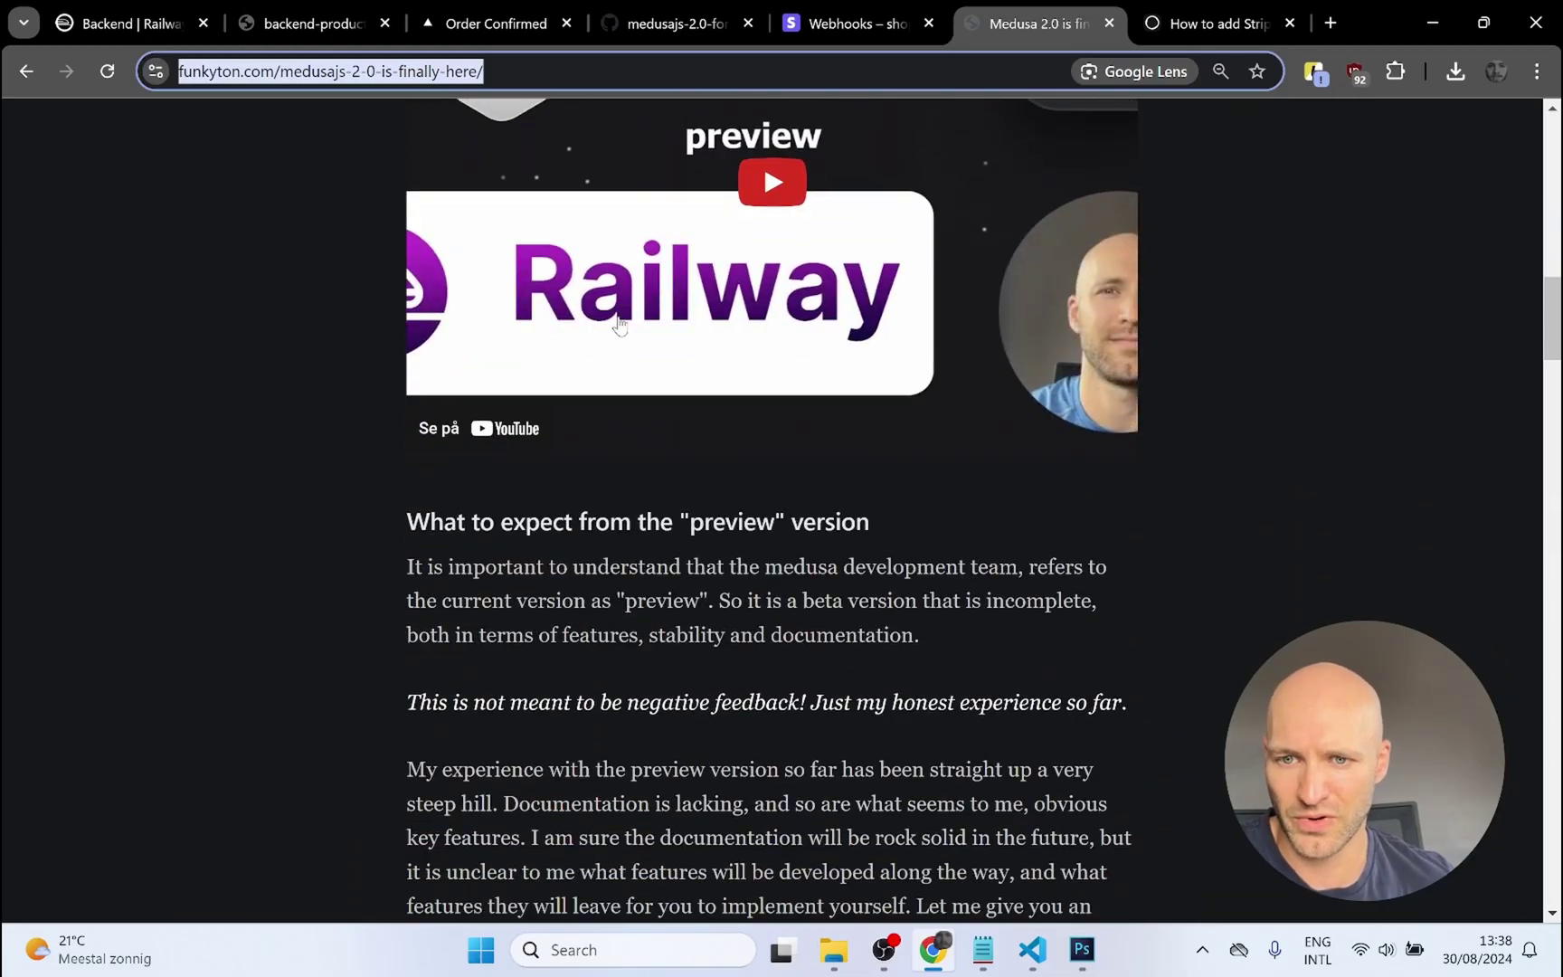
pyautogui.scroll(-15, 608, 323)
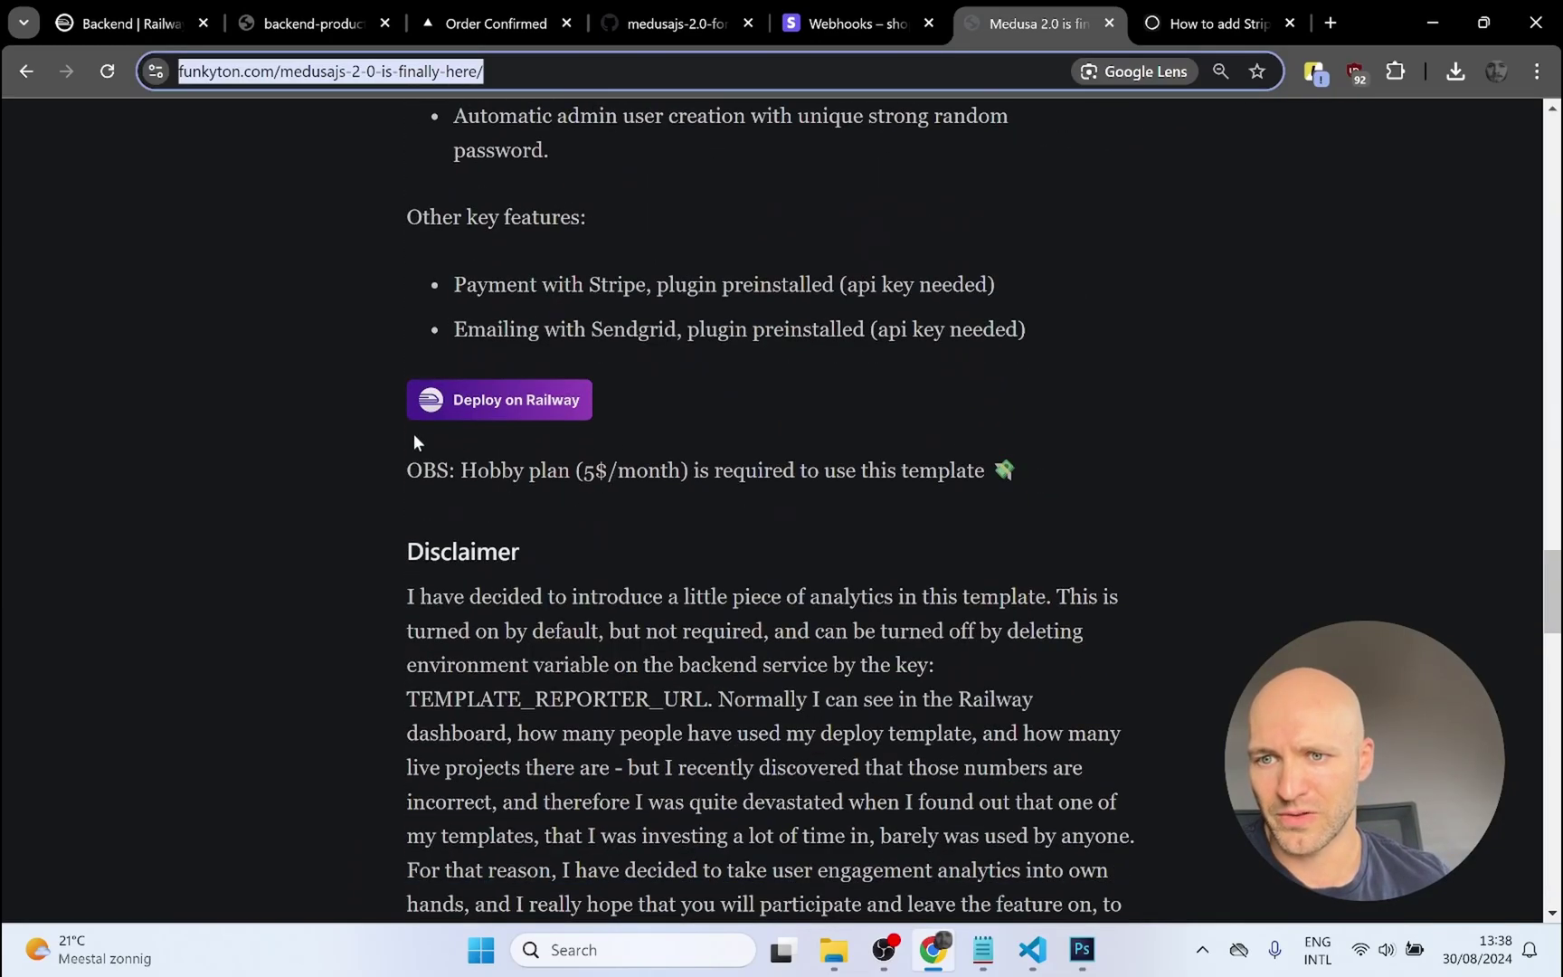
pyautogui.scroll(-12, 788, 368)
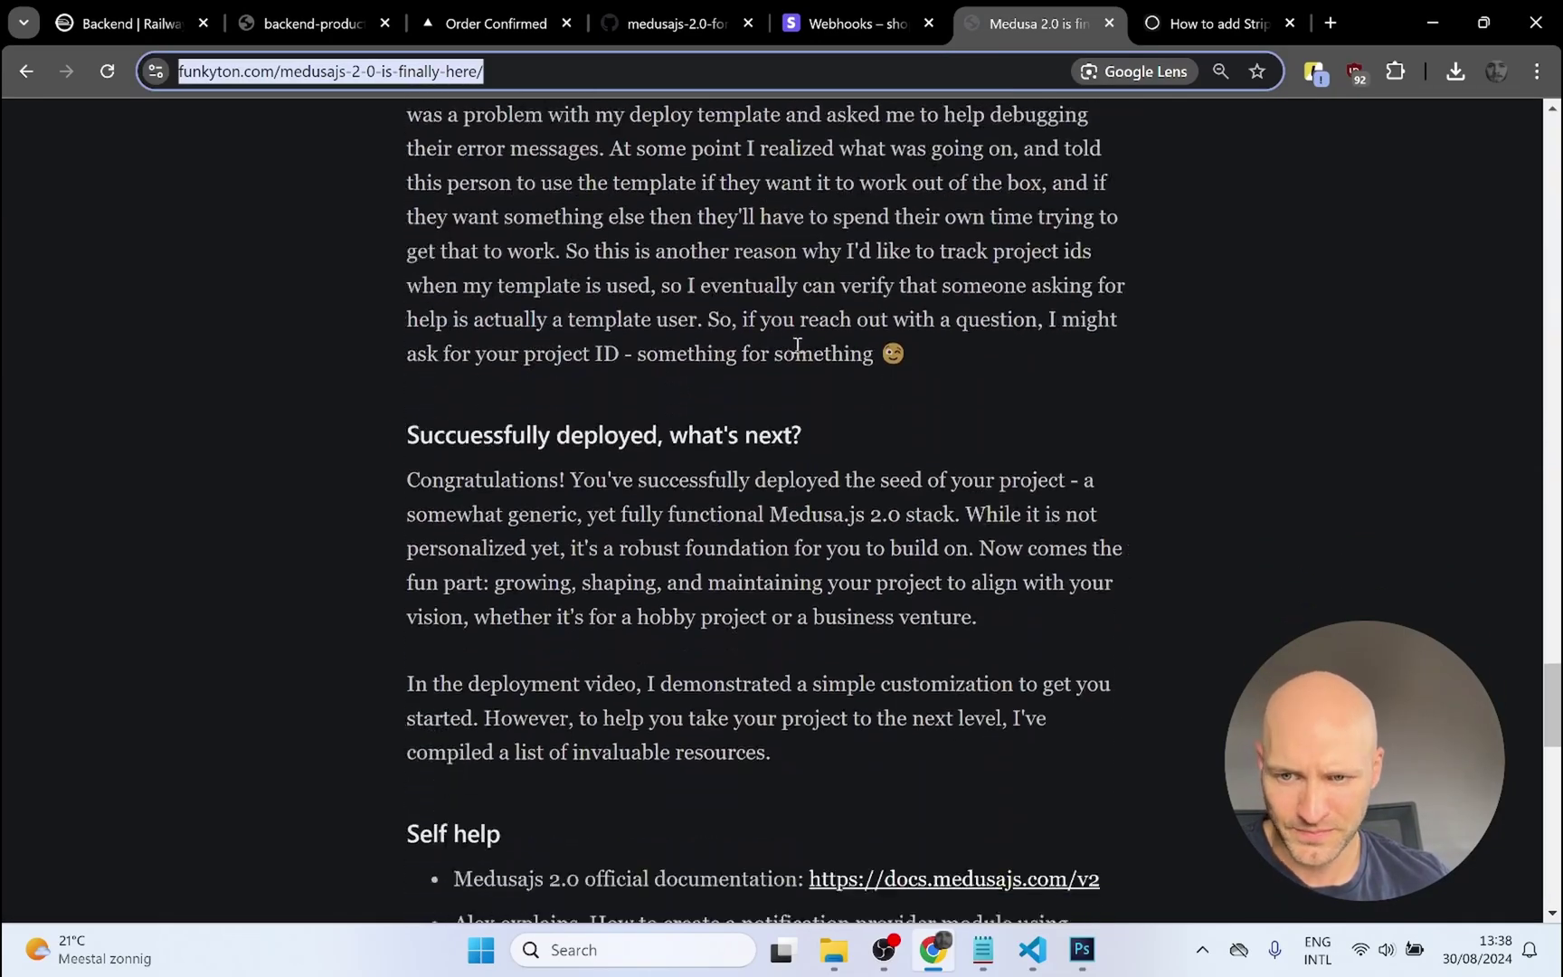
pyautogui.scroll(-6, 761, 233)
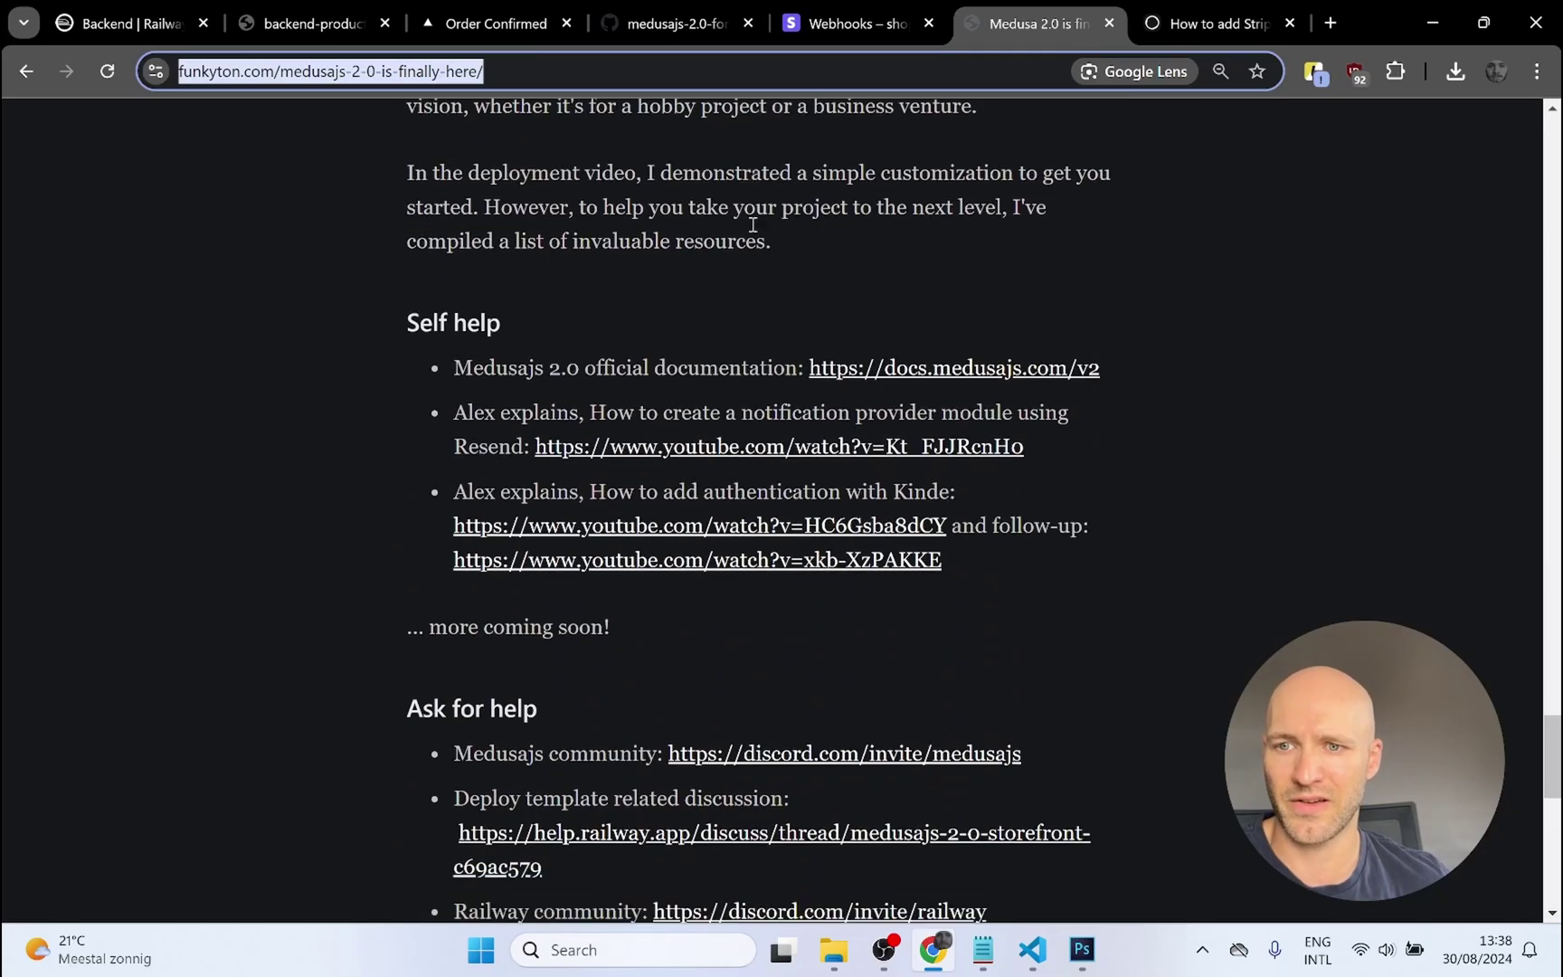
pyautogui.scroll(1, 751, 217)
pyautogui.scroll(3, 735, 228)
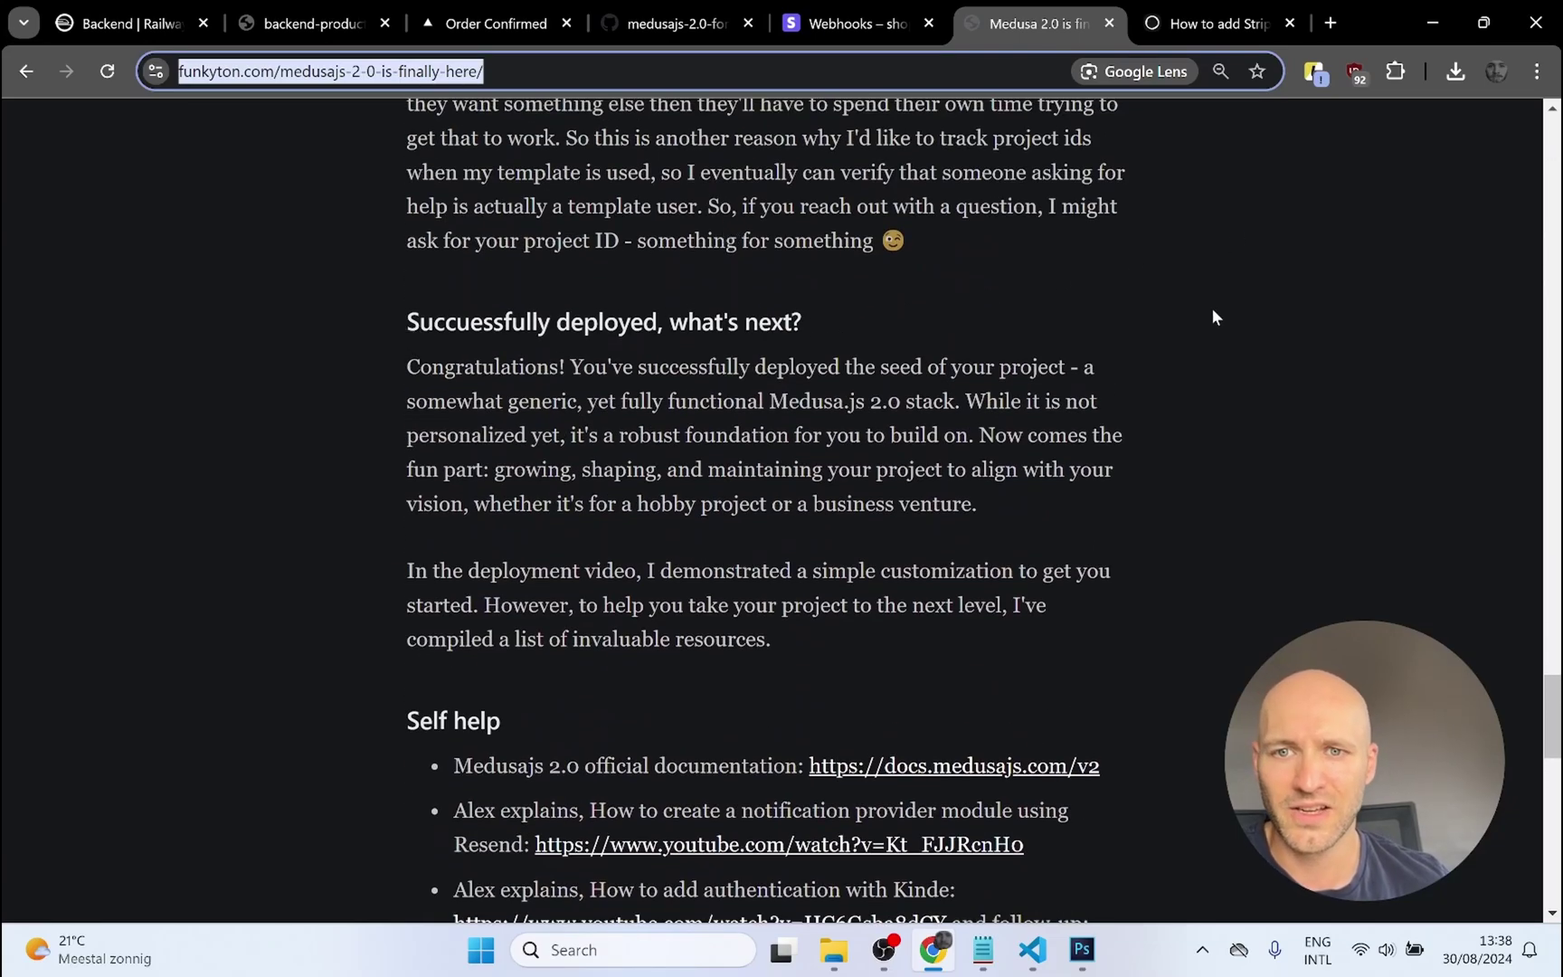
pyautogui.scroll(-2, 1213, 316)
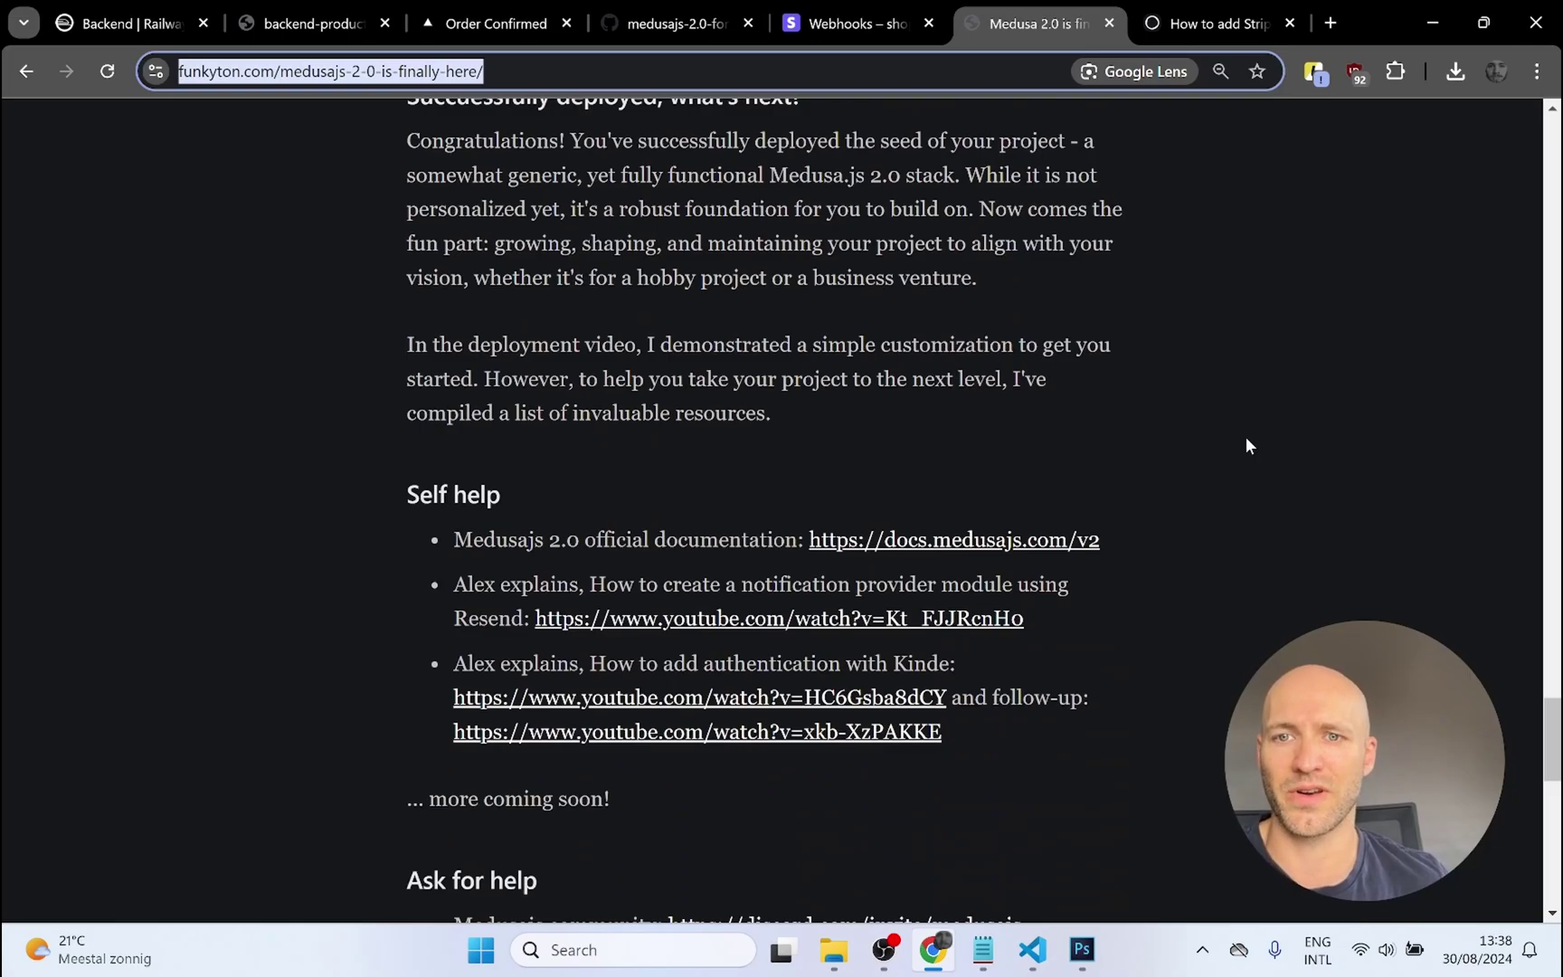
pyautogui.scroll(-1, 1283, 424)
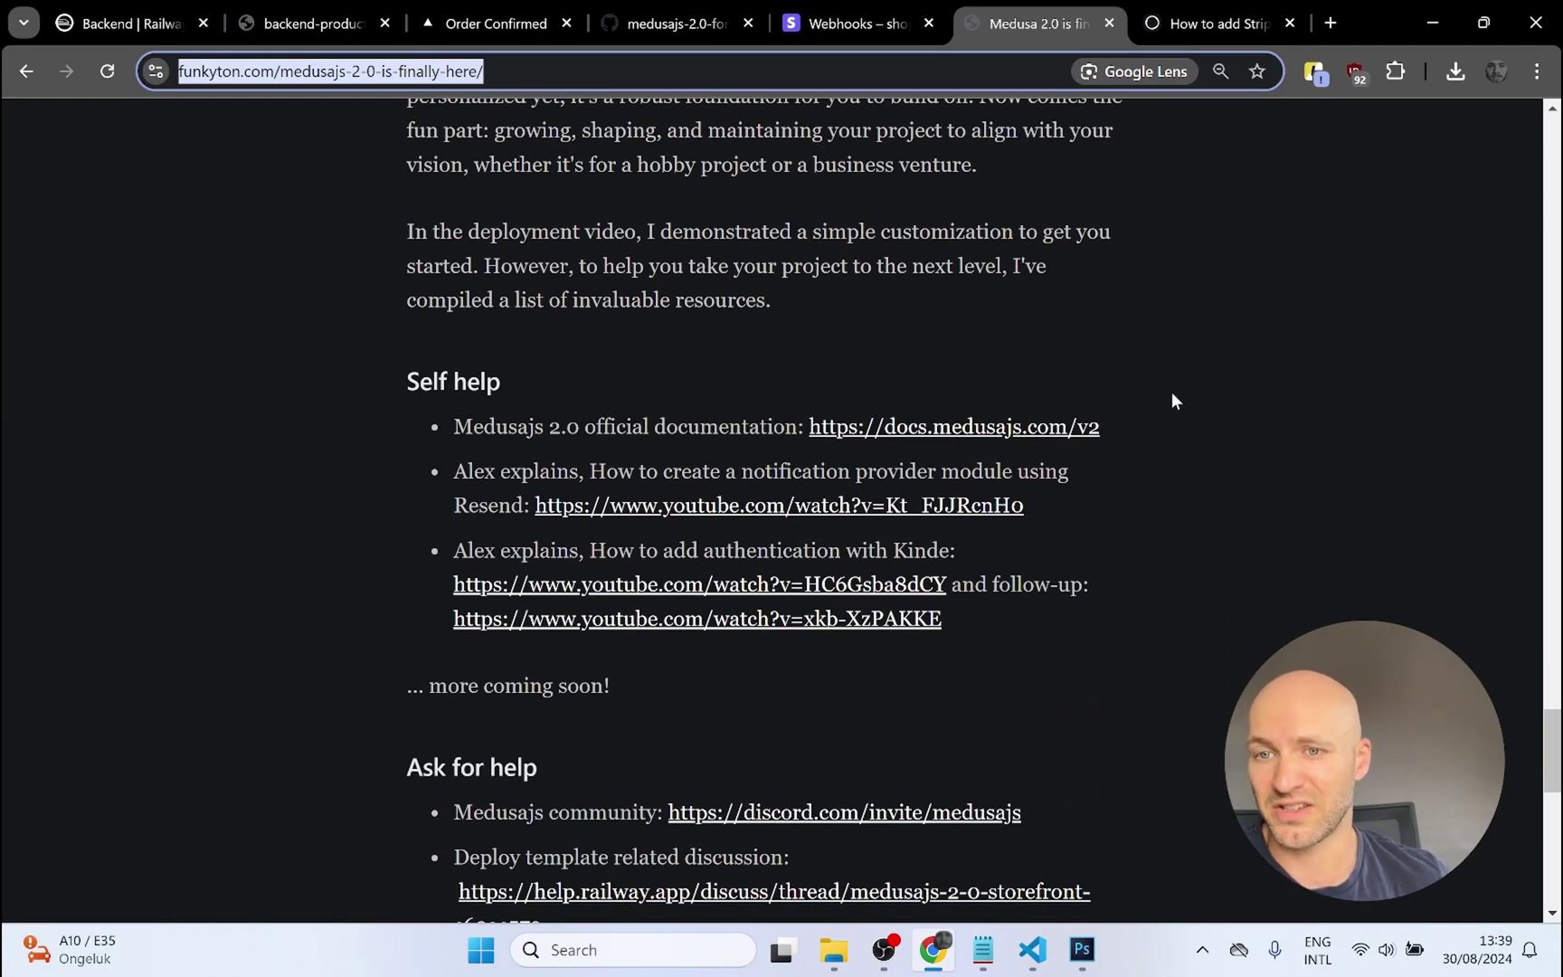
pyautogui.scroll(-2, 1231, 371)
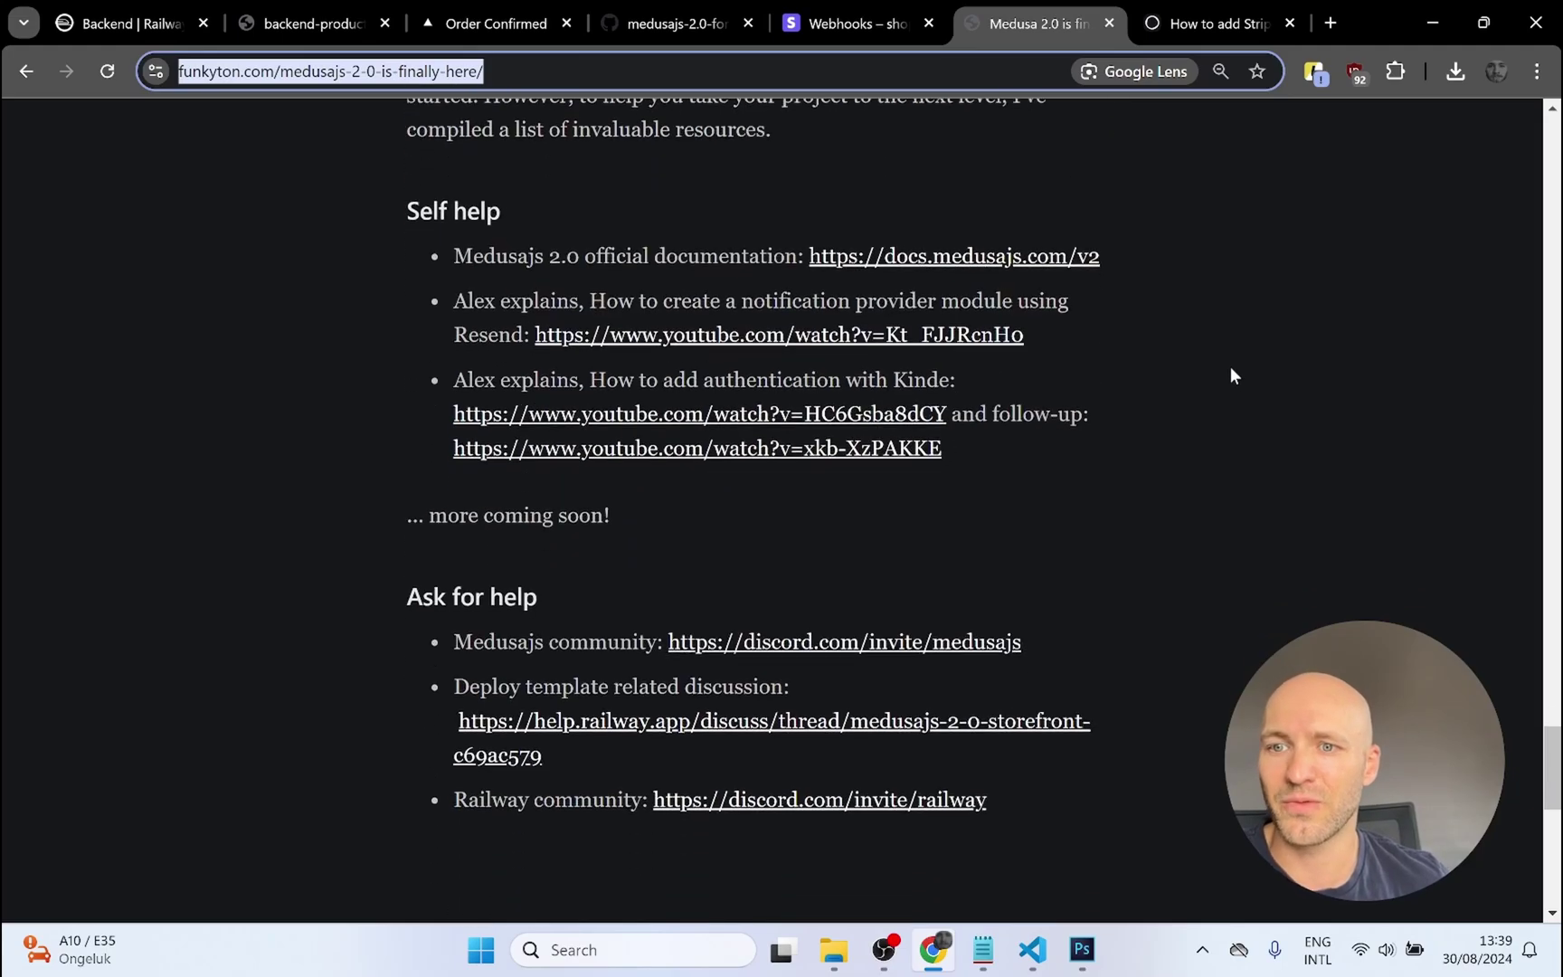